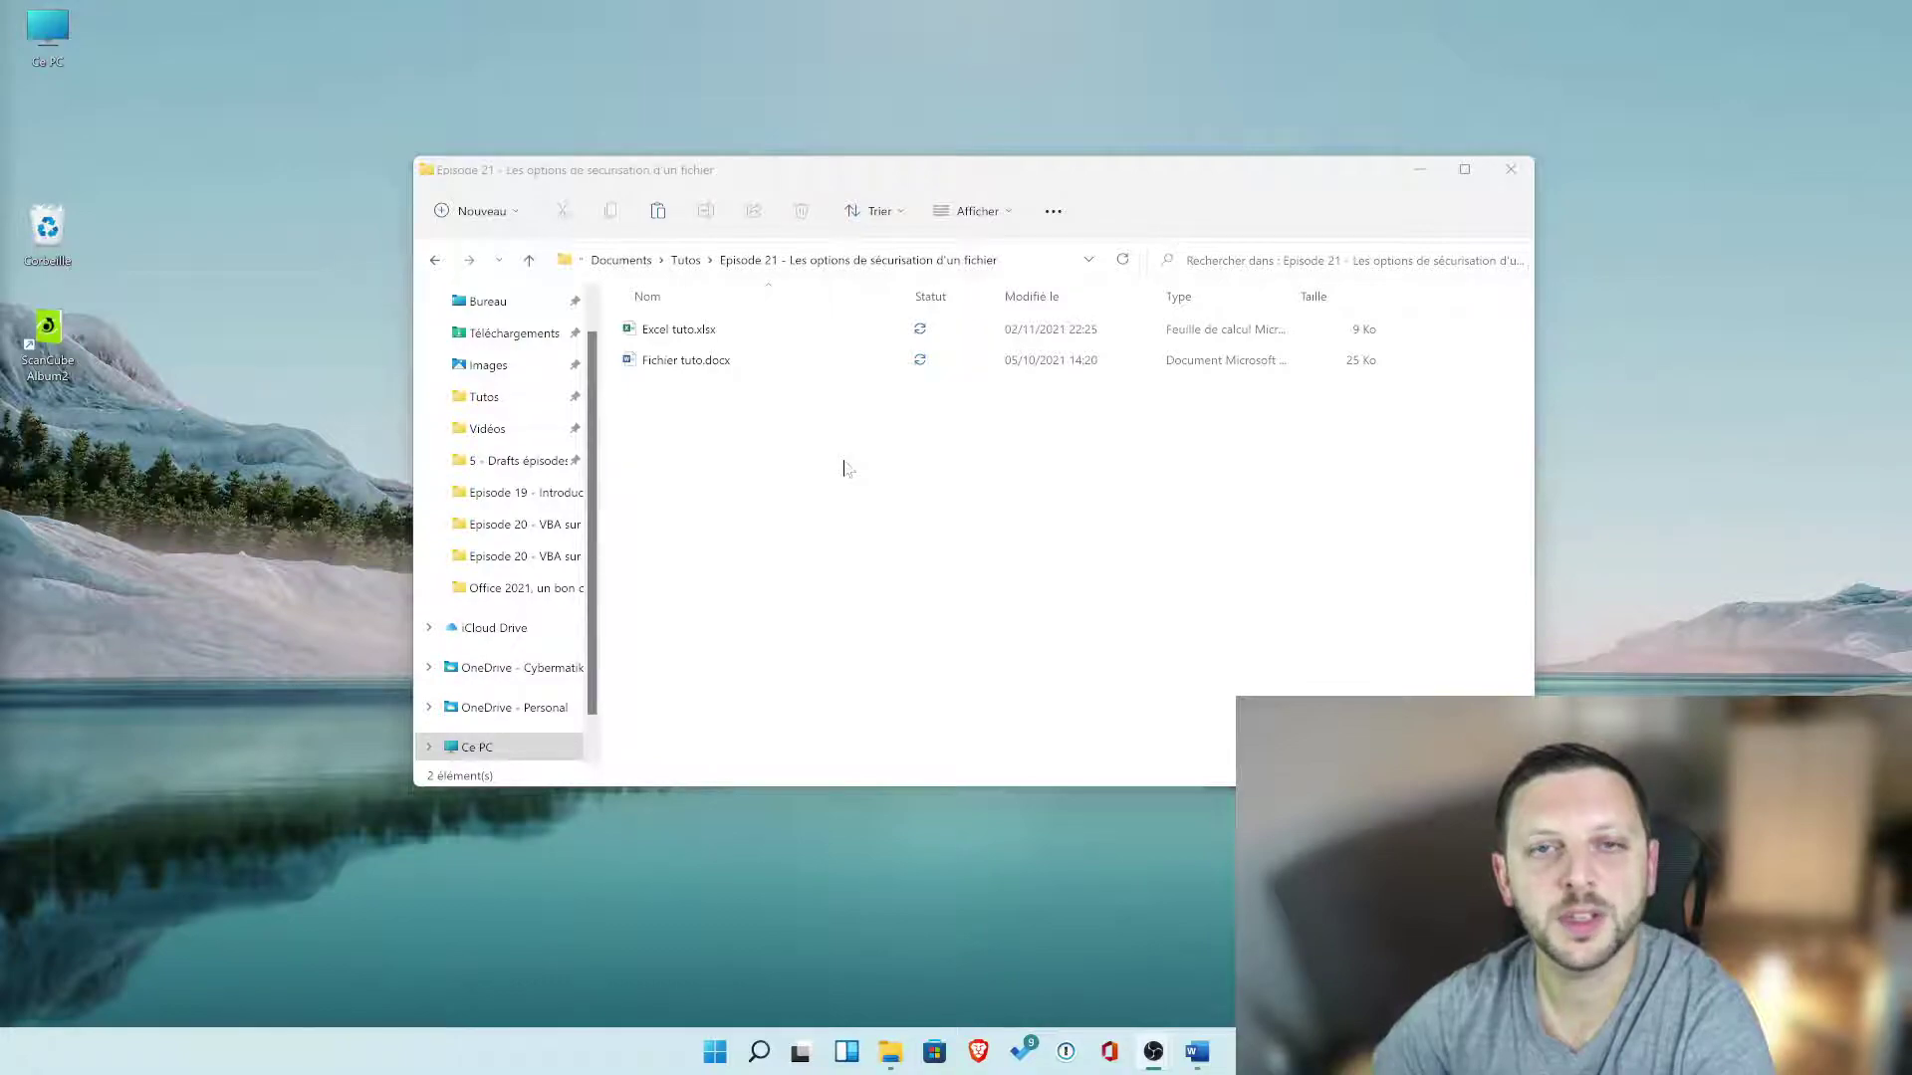
Step: Open Fichier tuto.docx from the Episode 21 folder in Word
{"action": "left_click", "coordinate": [677, 360]}
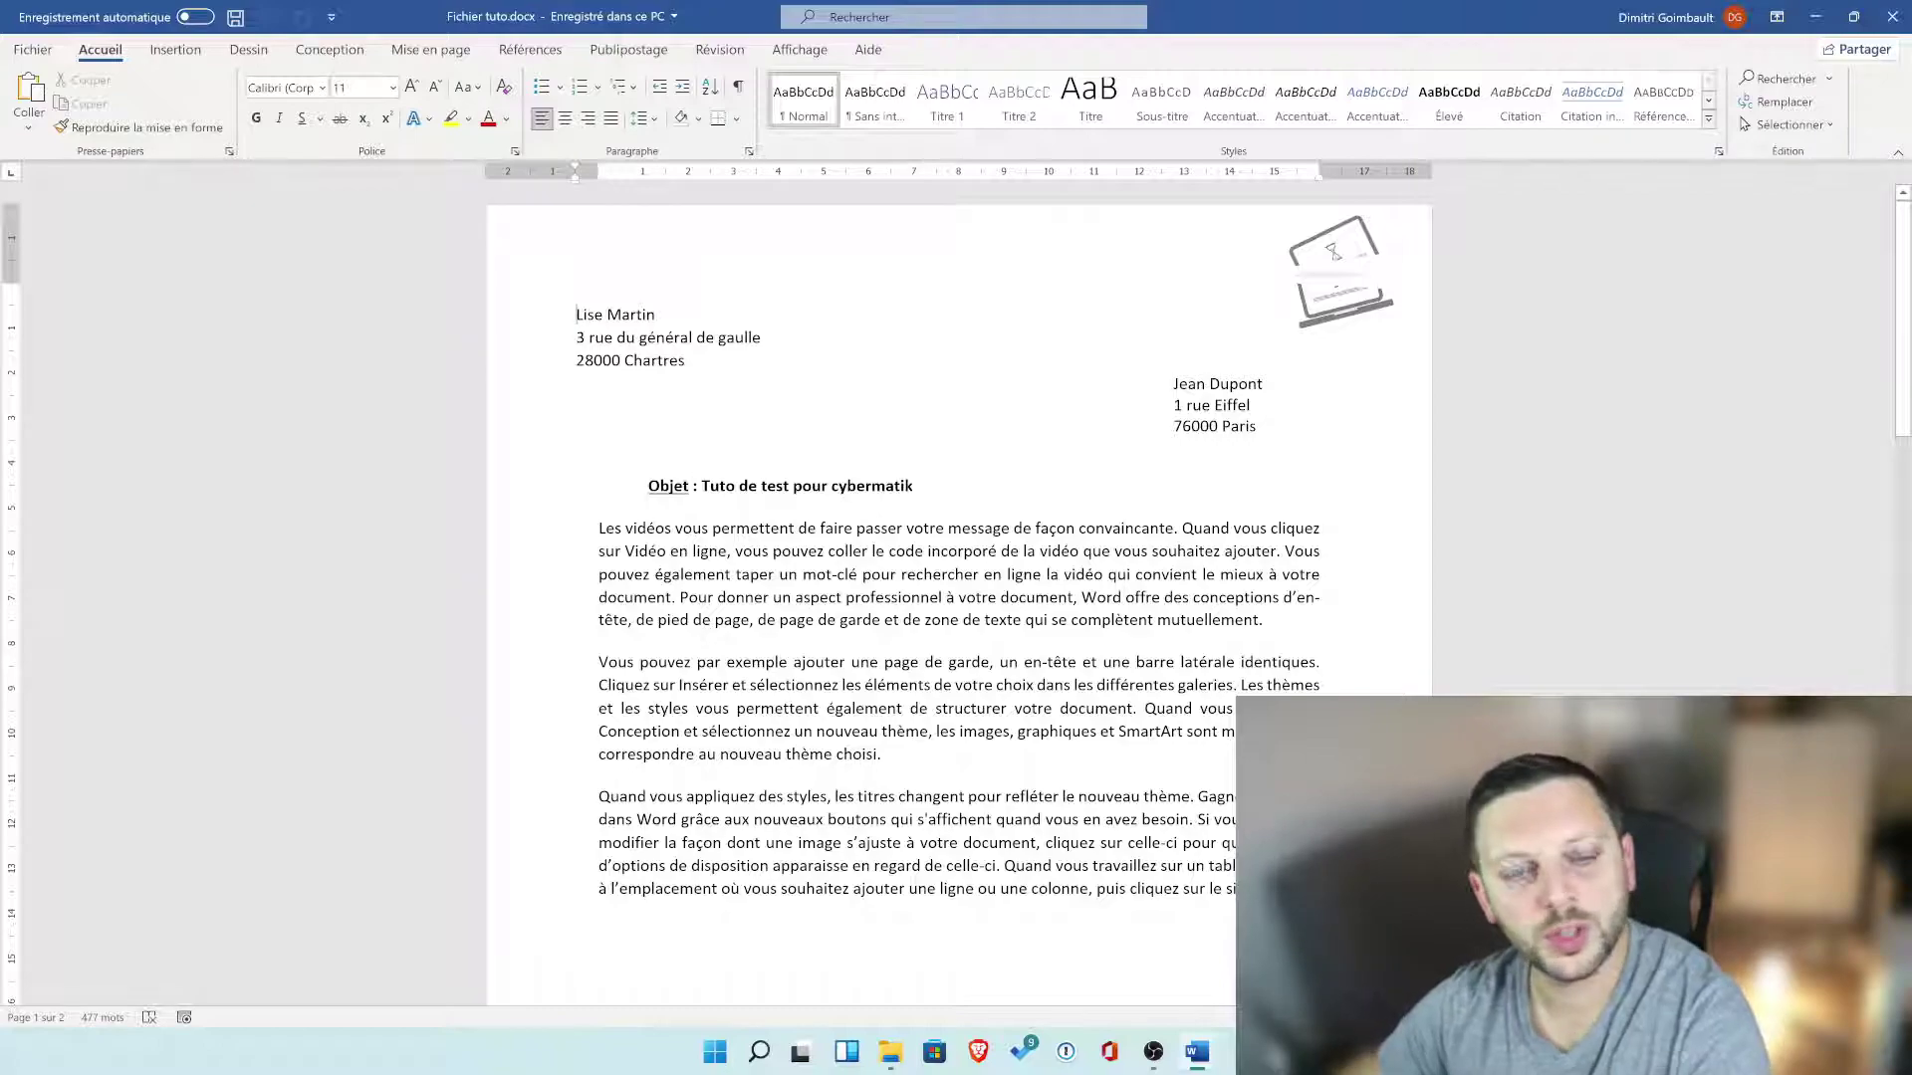
Step: Set Fichier tuto.docx to 'Toujours ouvrir en lecture seule' via Protéger le document, then save it
{"action": "left_click", "coordinate": [30, 50]}
{"action": "left_click", "coordinate": [88, 239]}
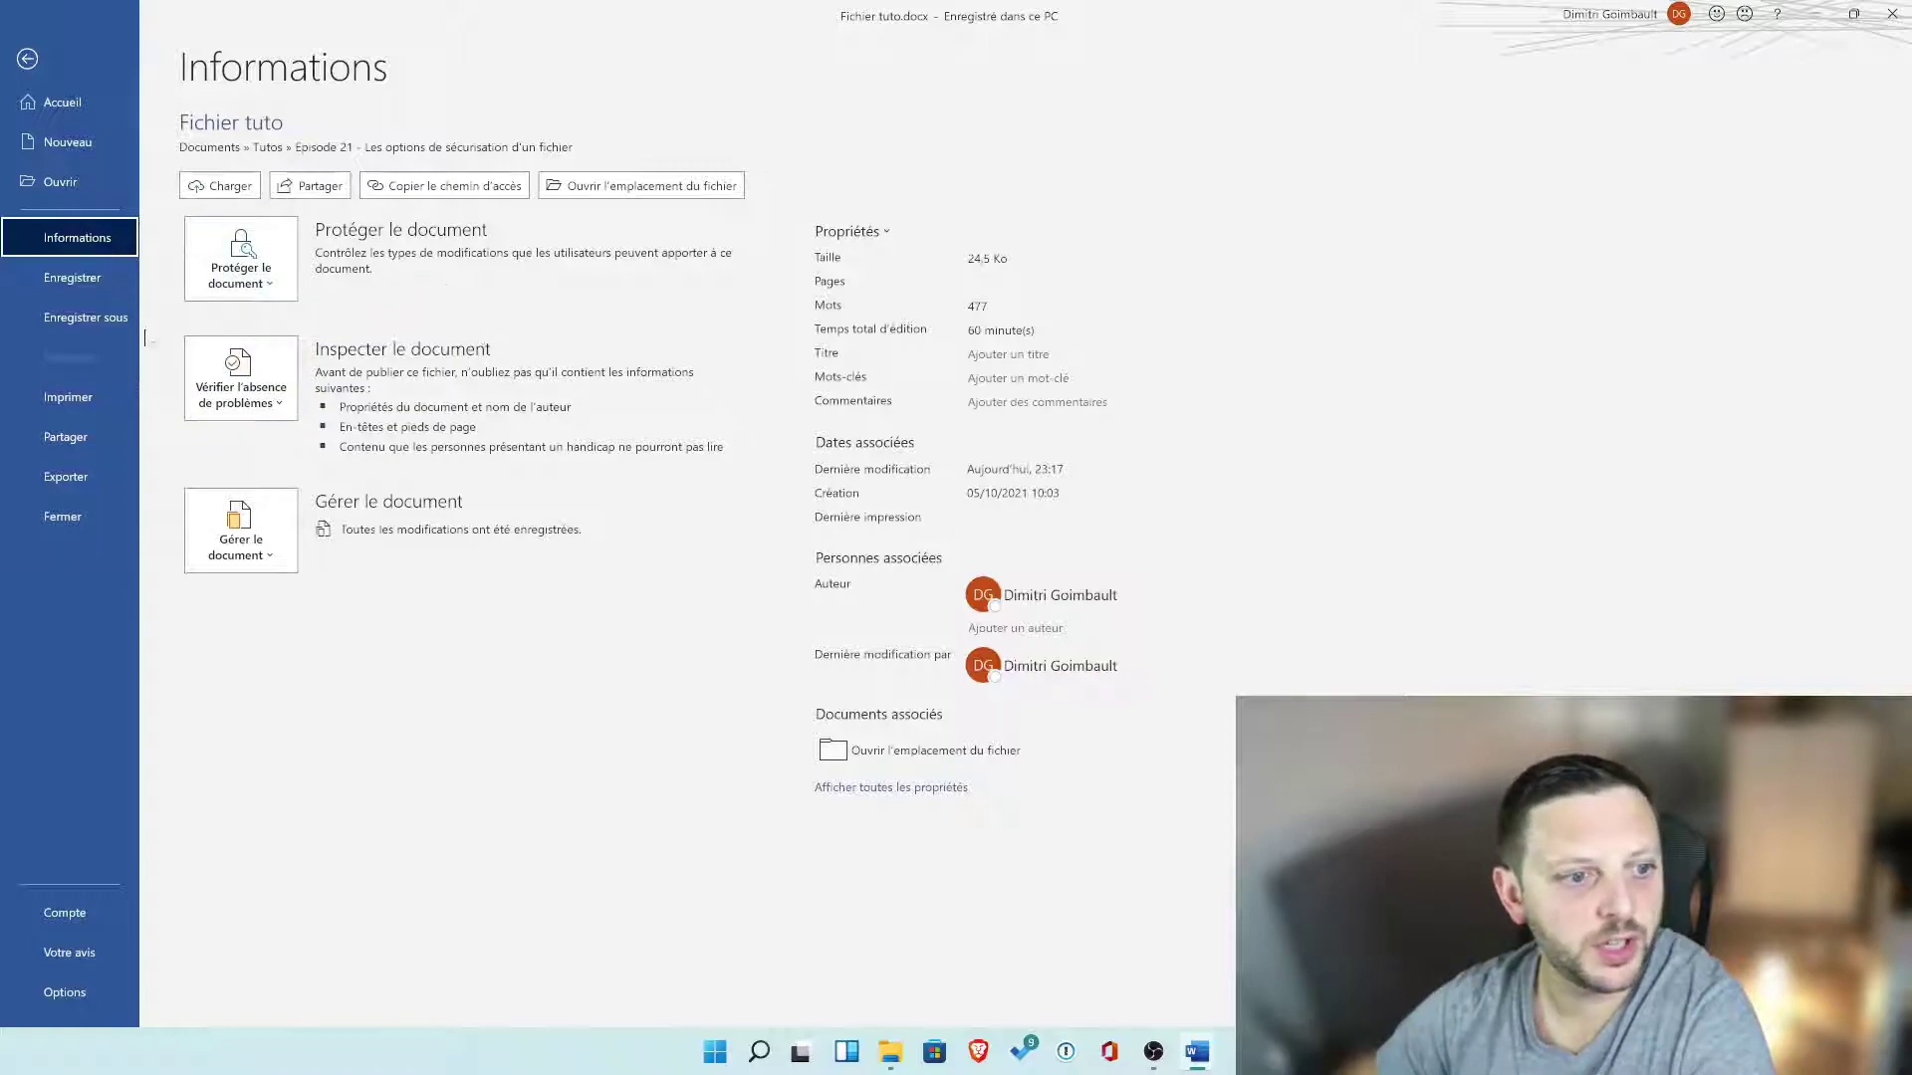
{"action": "left_click", "coordinate": [279, 295]}
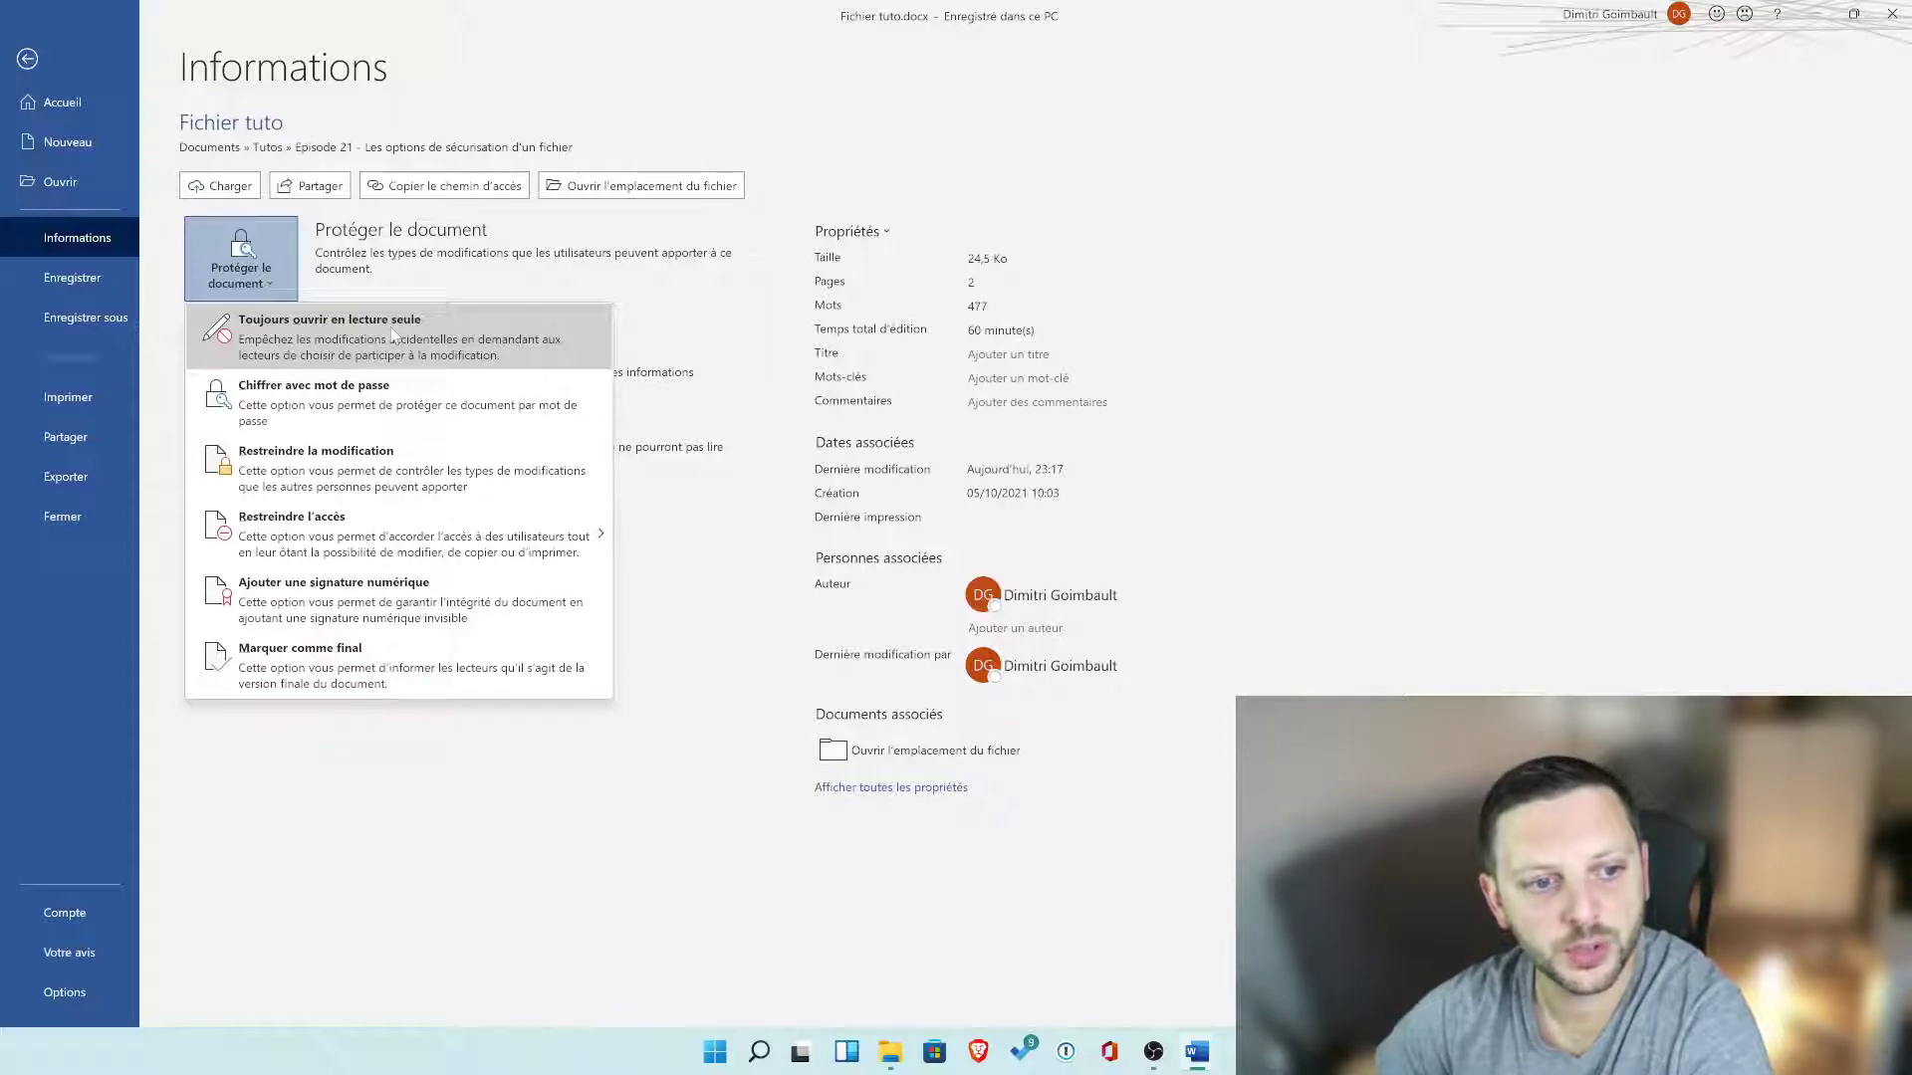
{"action": "left_click", "coordinate": [394, 336]}
{"action": "left_click", "coordinate": [28, 59]}
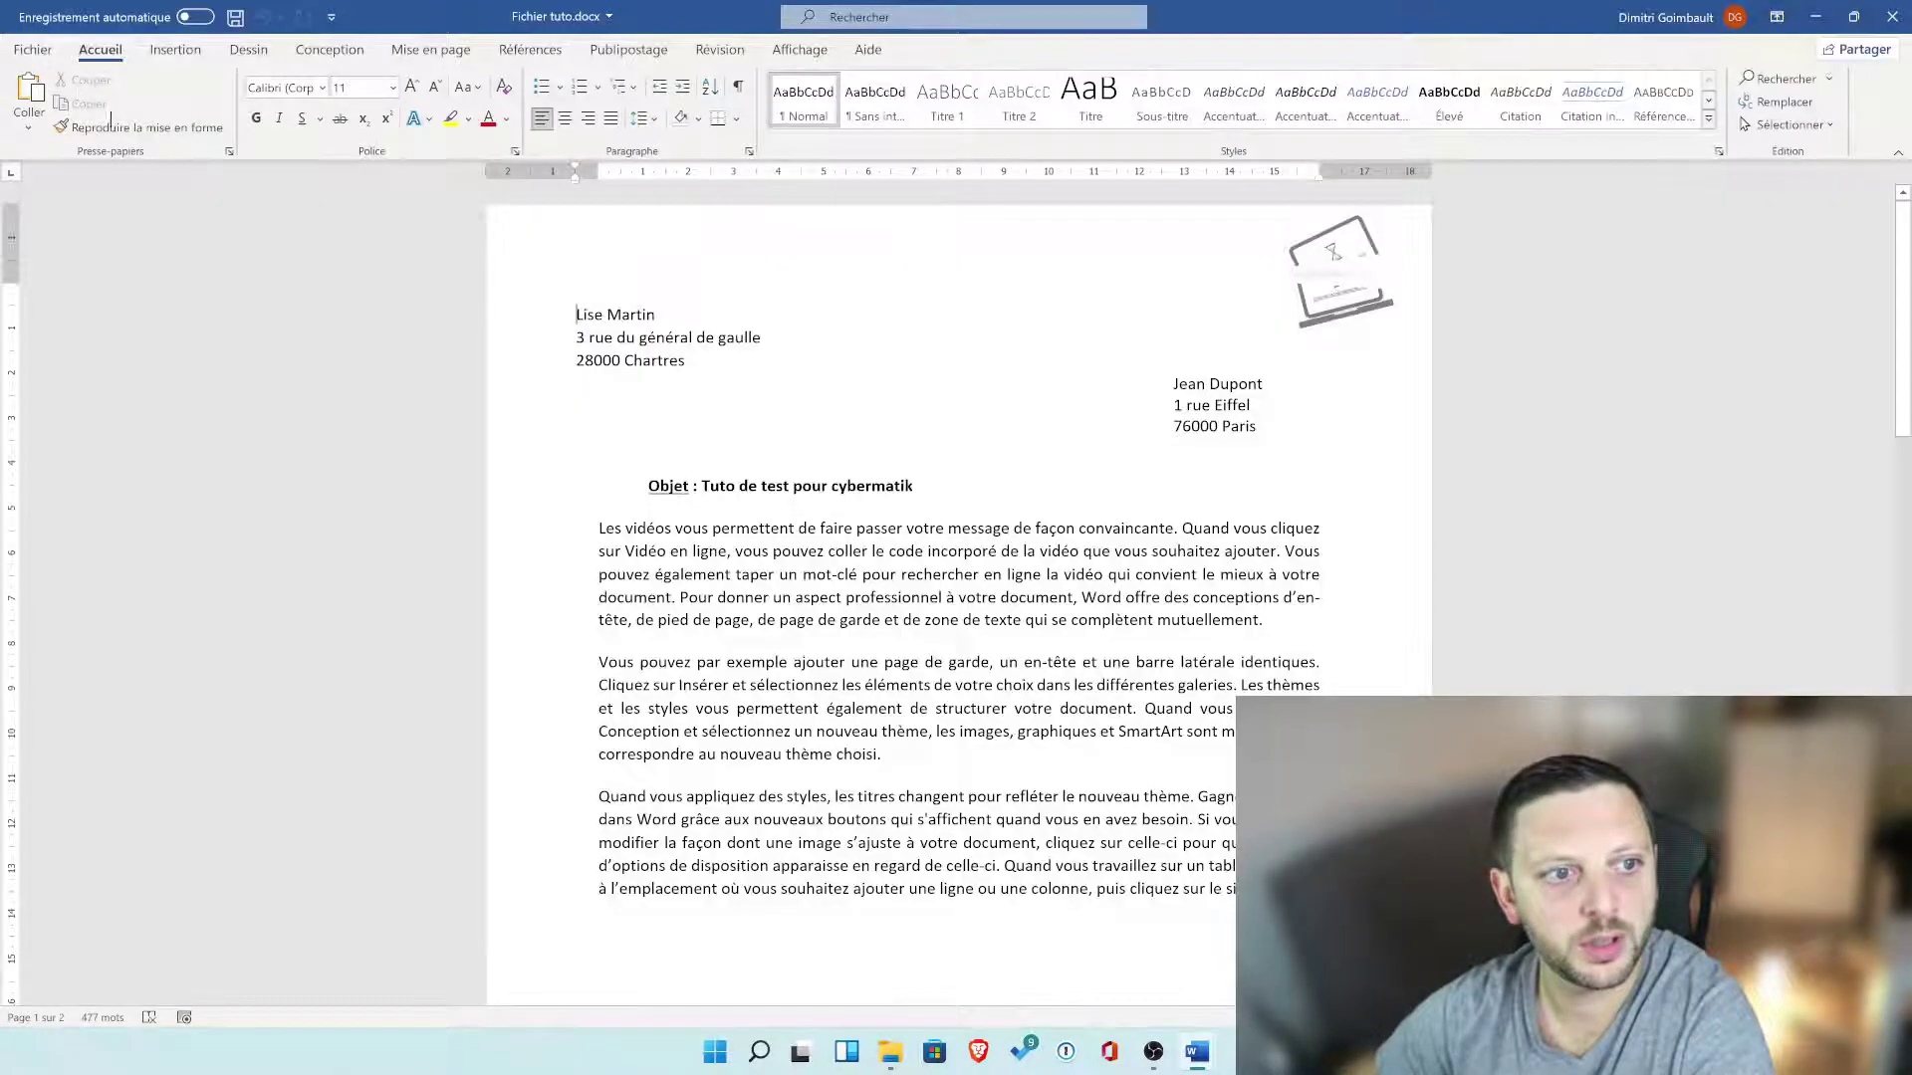
{"action": "key", "text": "ctrl+s"}
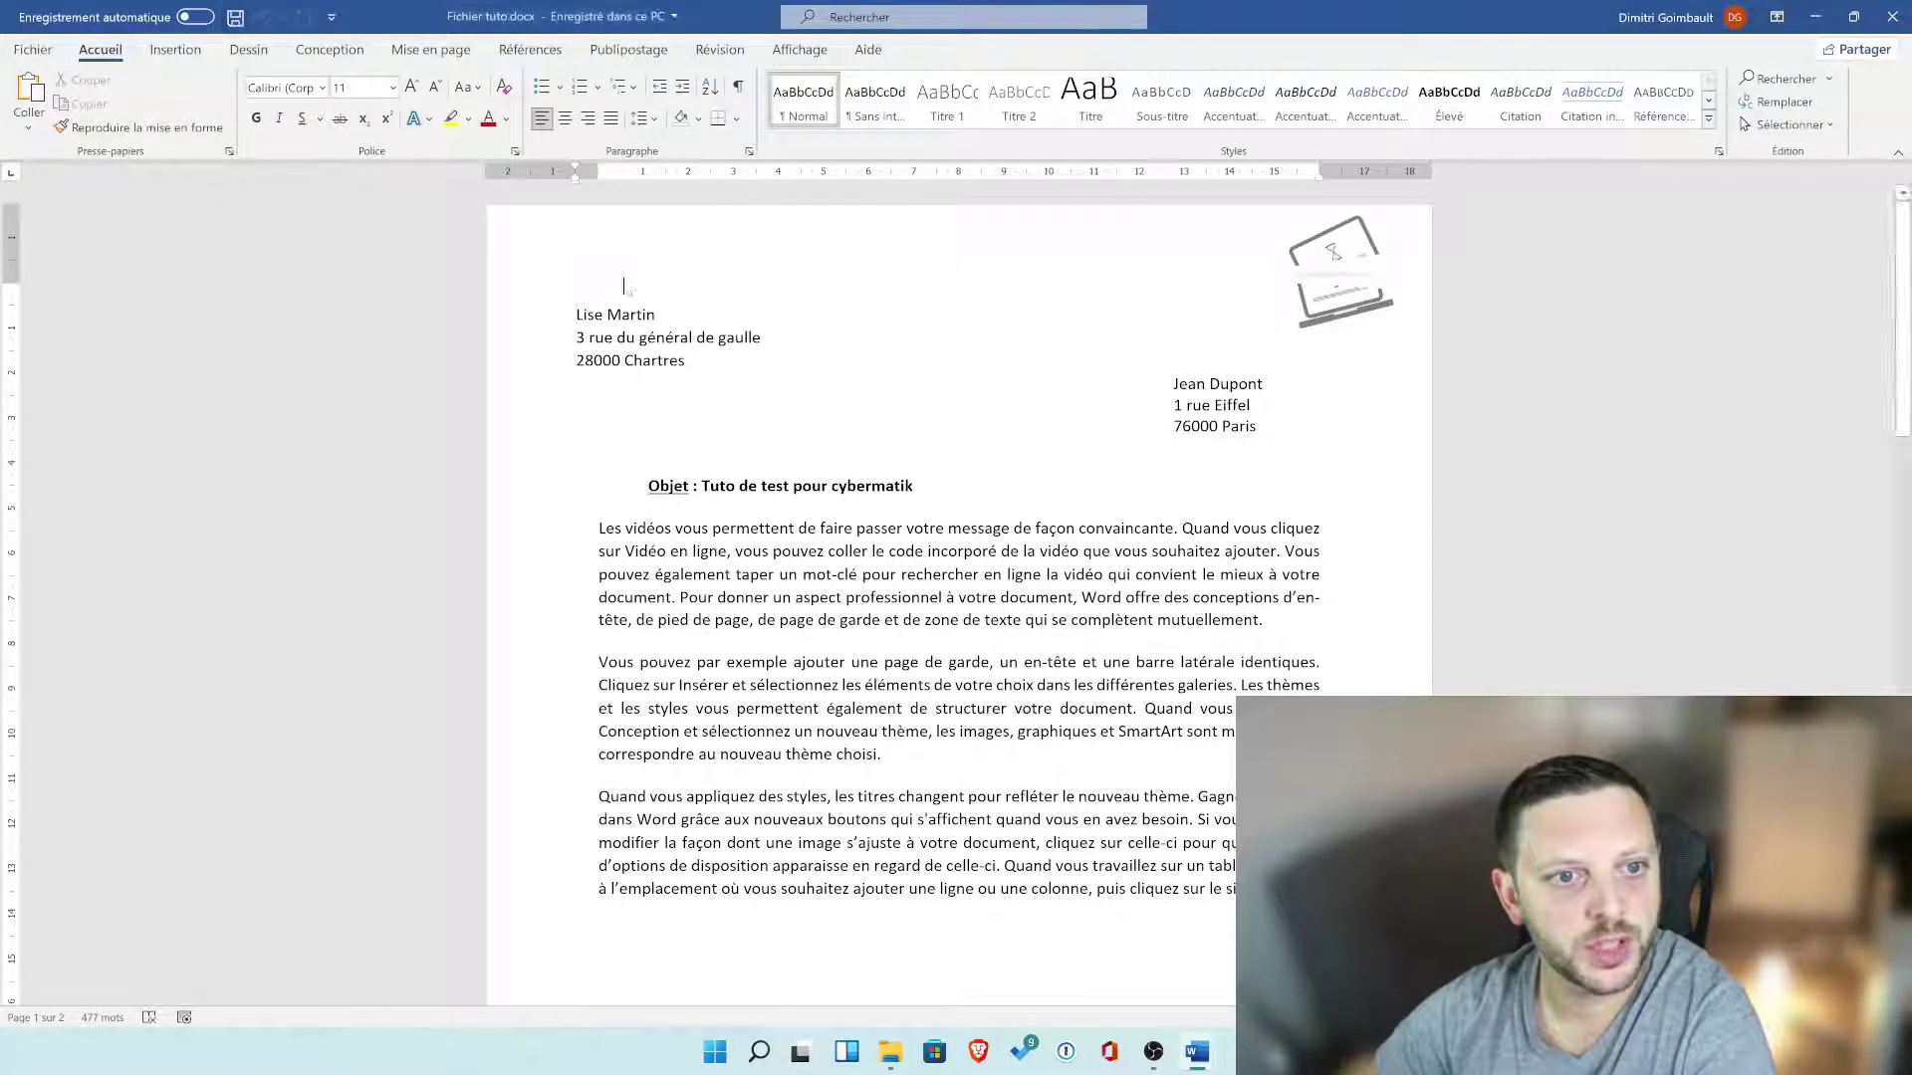
Step: Close Word, reopen Fichier tuto.docx from Explorer and accept opening it read-only
{"action": "left_click", "coordinate": [1892, 17]}
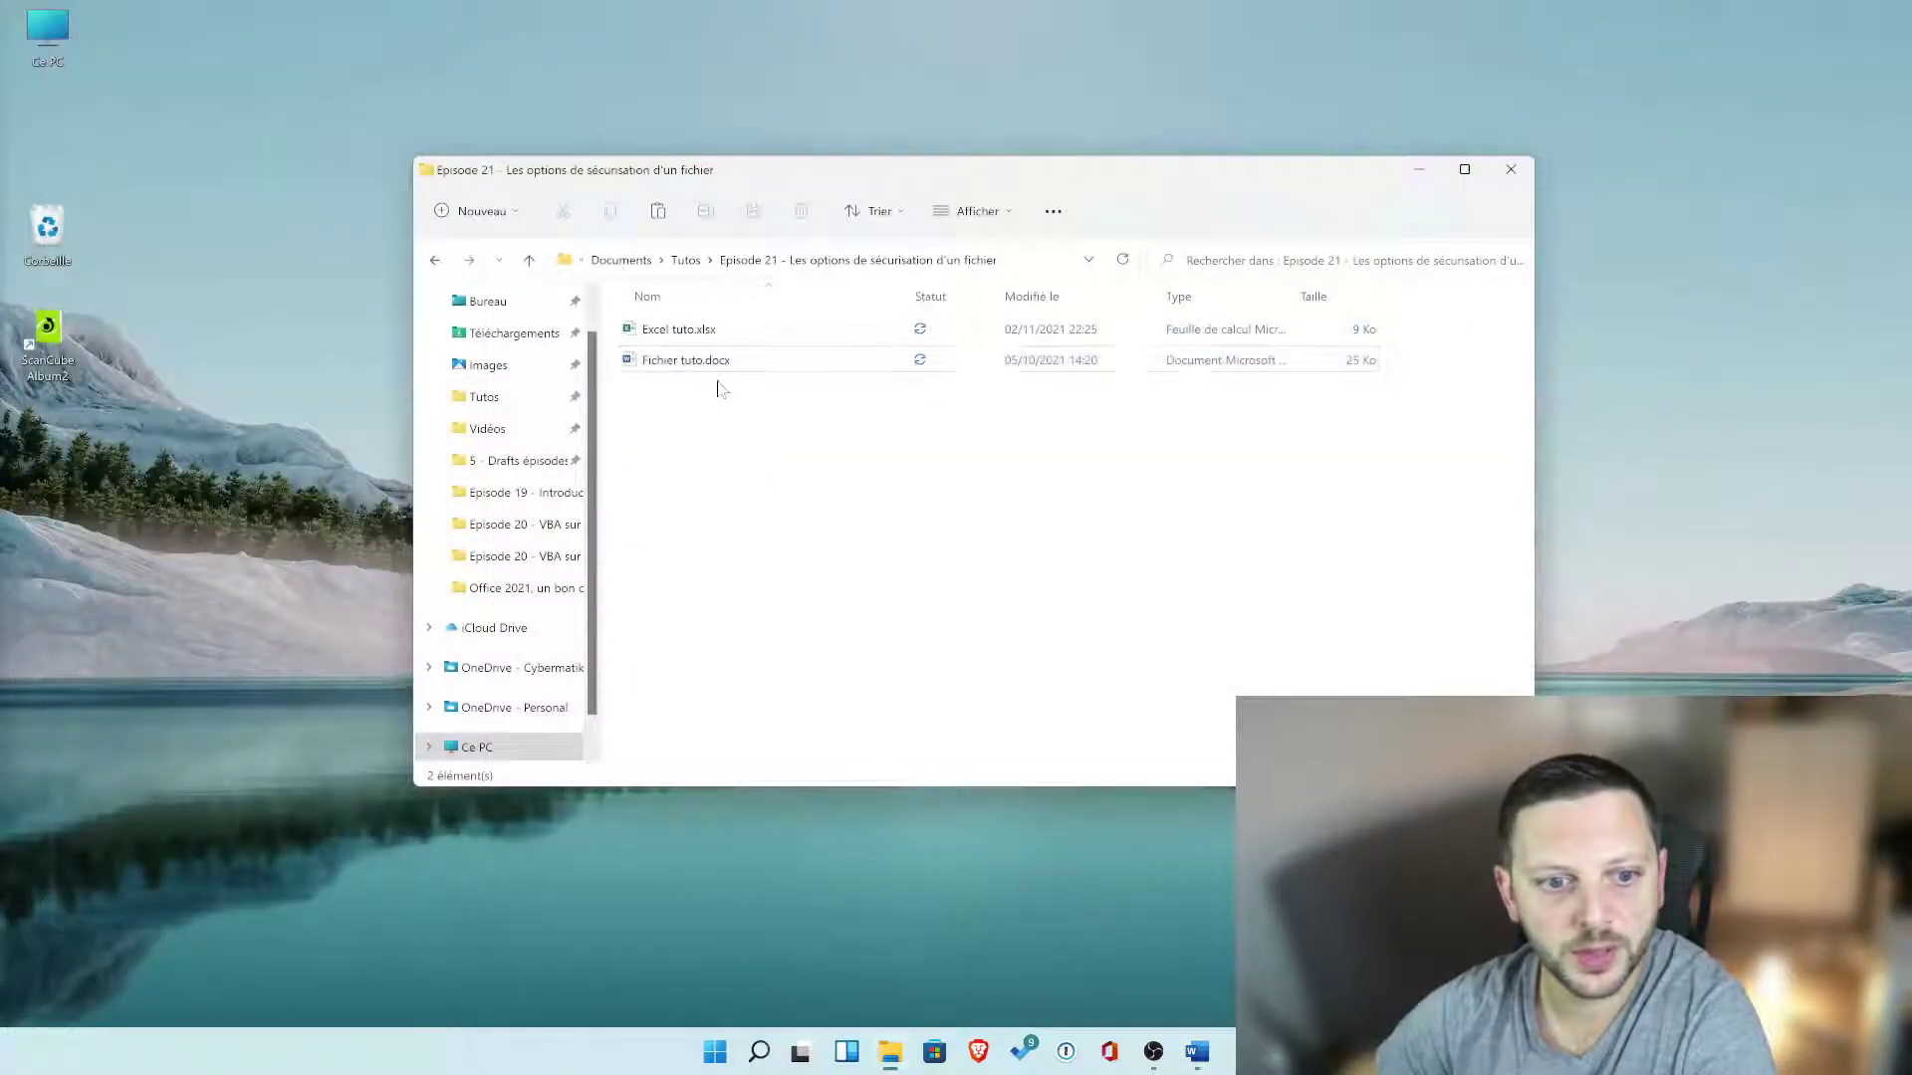
{"action": "double_click", "coordinate": [687, 360]}
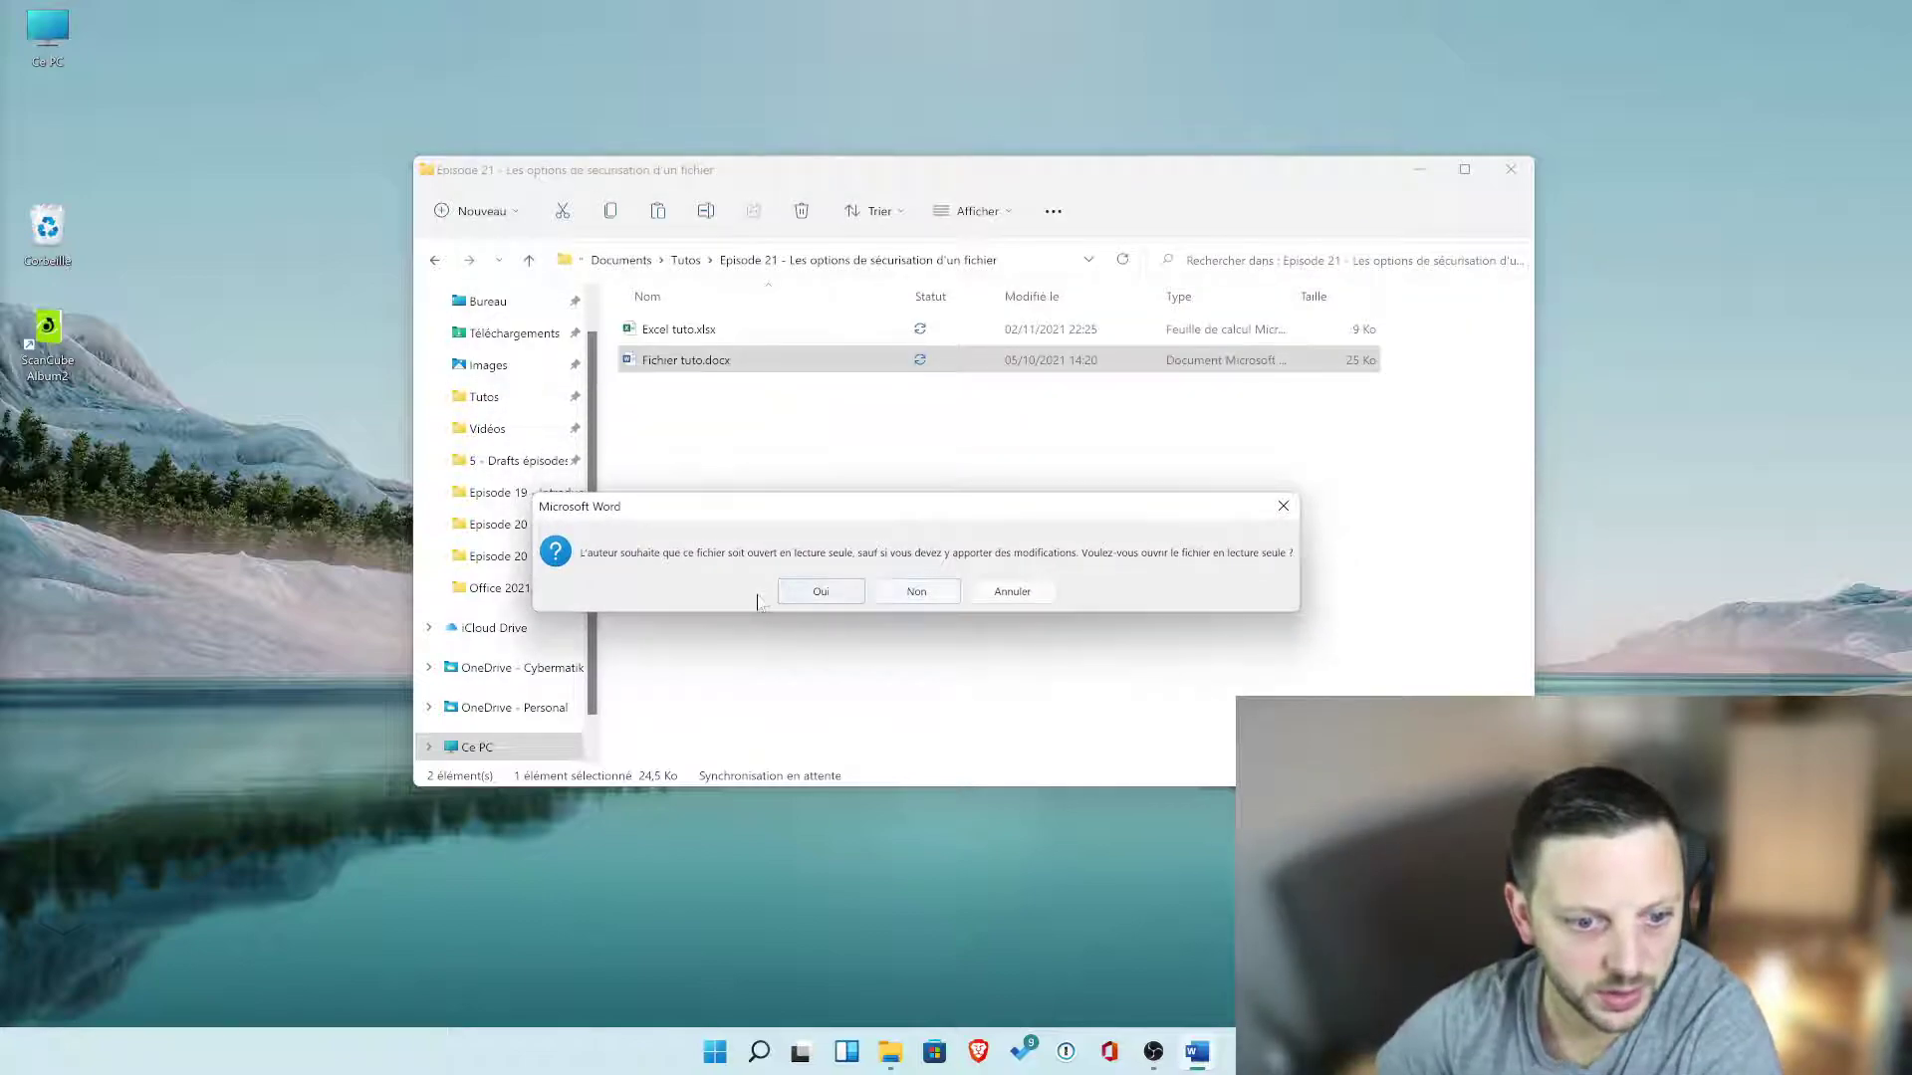
{"action": "left_click", "coordinate": [821, 592]}
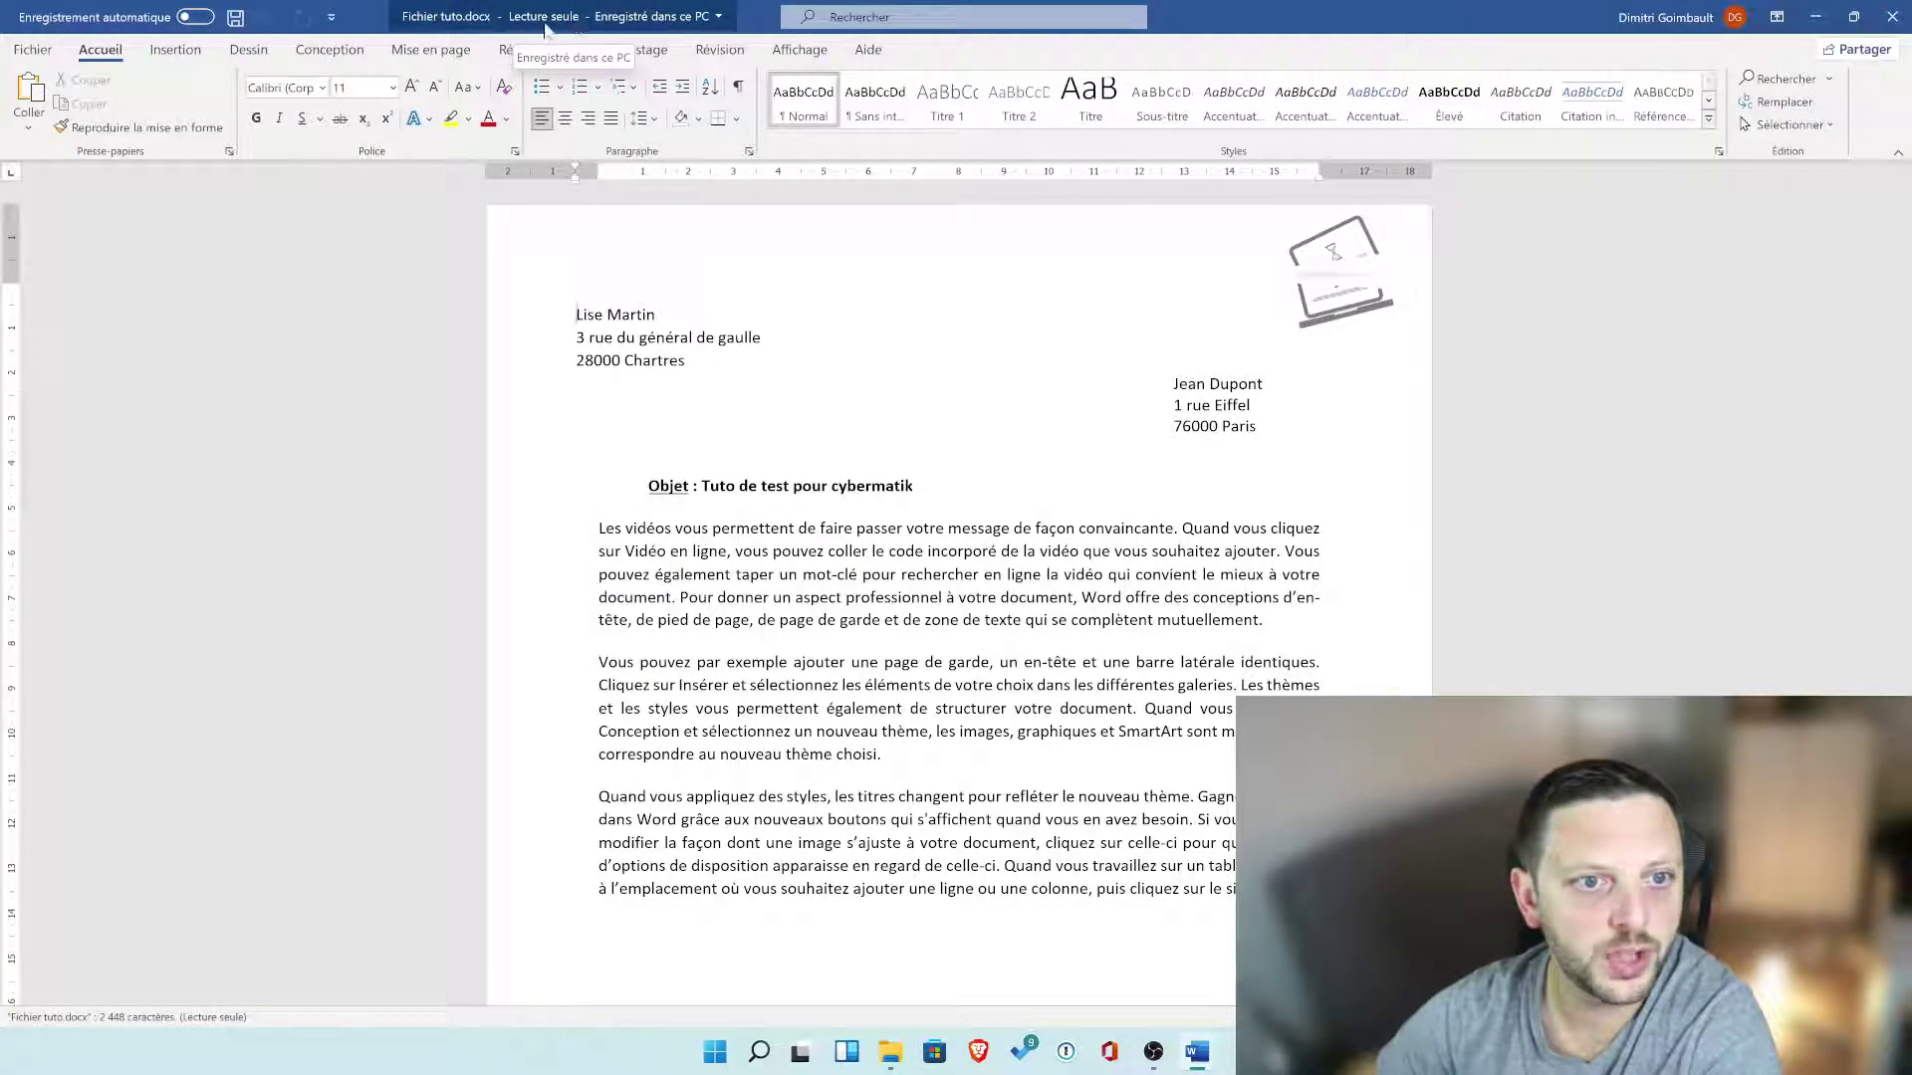
Step: Look over the Protéger le document options on the Info page, then return to the letter
{"action": "left_click", "coordinate": [32, 51]}
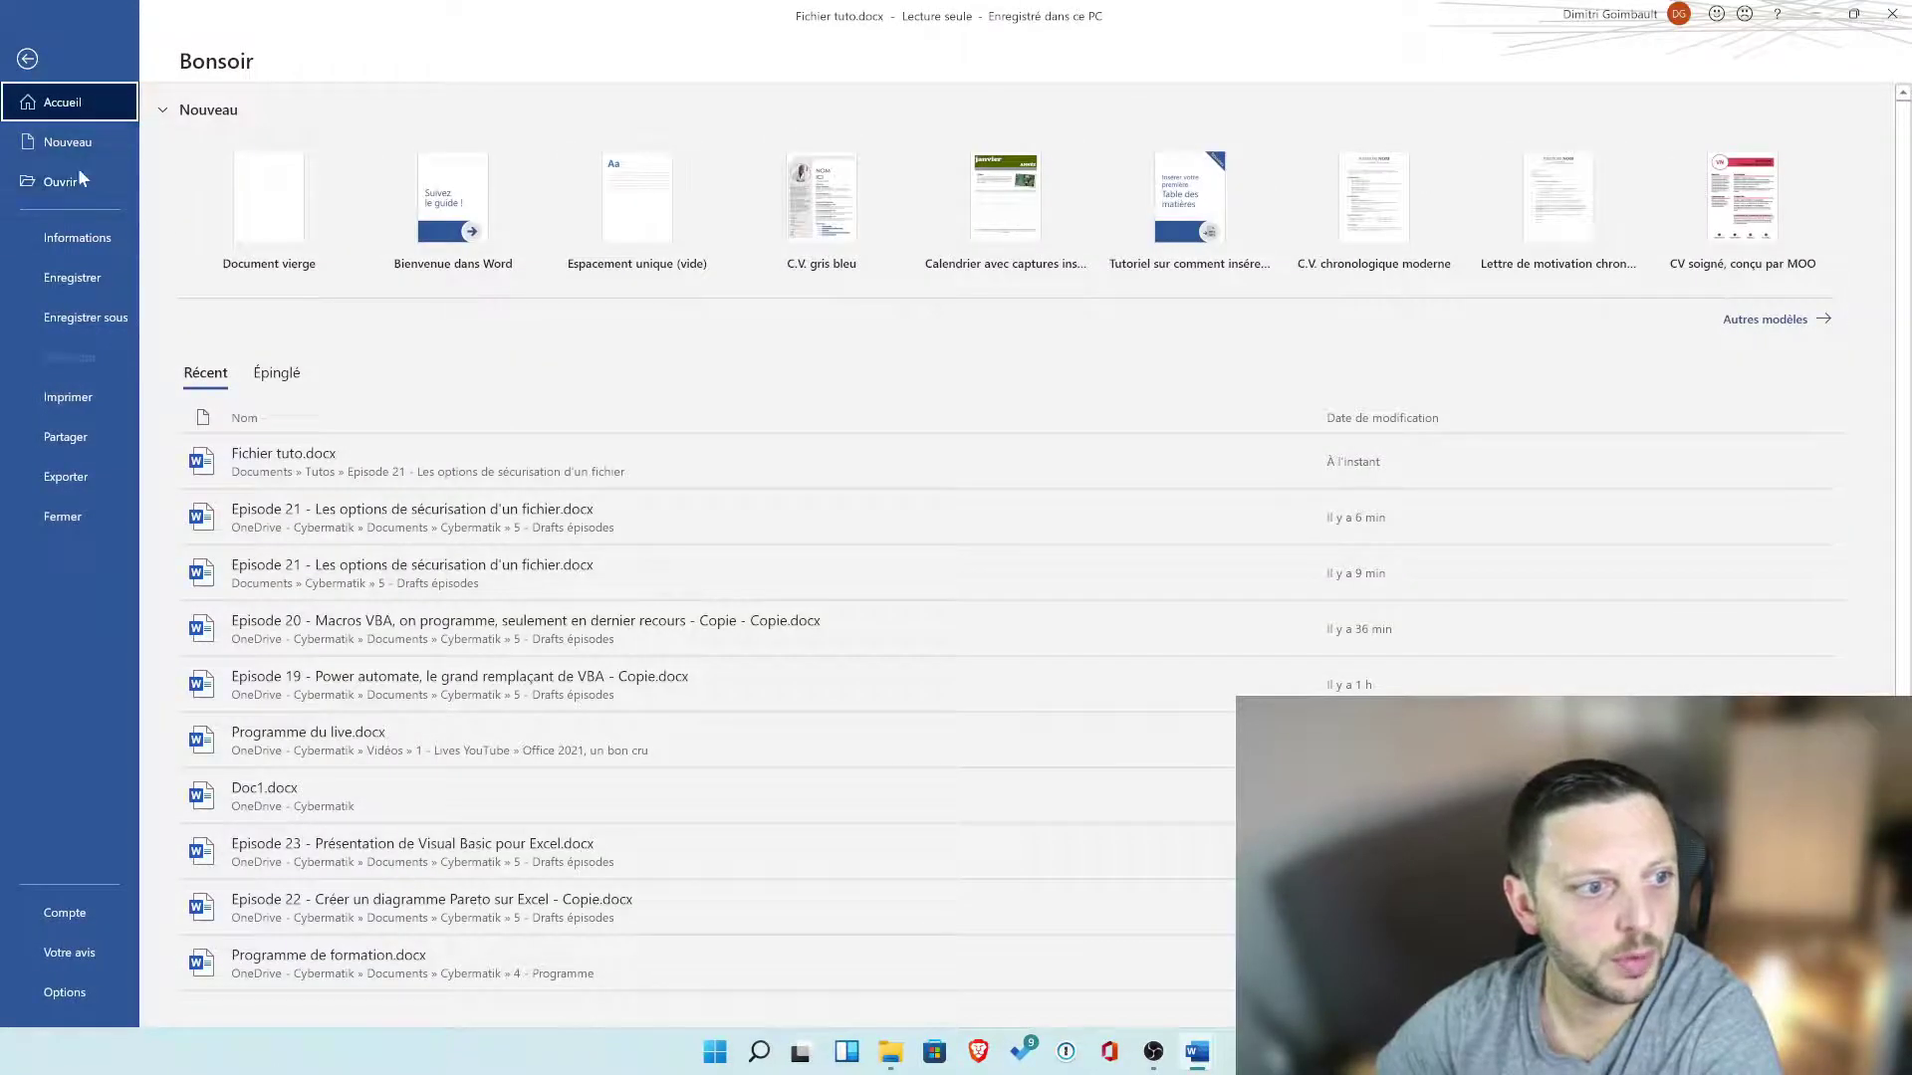
{"action": "left_click", "coordinate": [87, 239]}
{"action": "left_click", "coordinate": [234, 267]}
{"action": "left_click", "coordinate": [69, 72]}
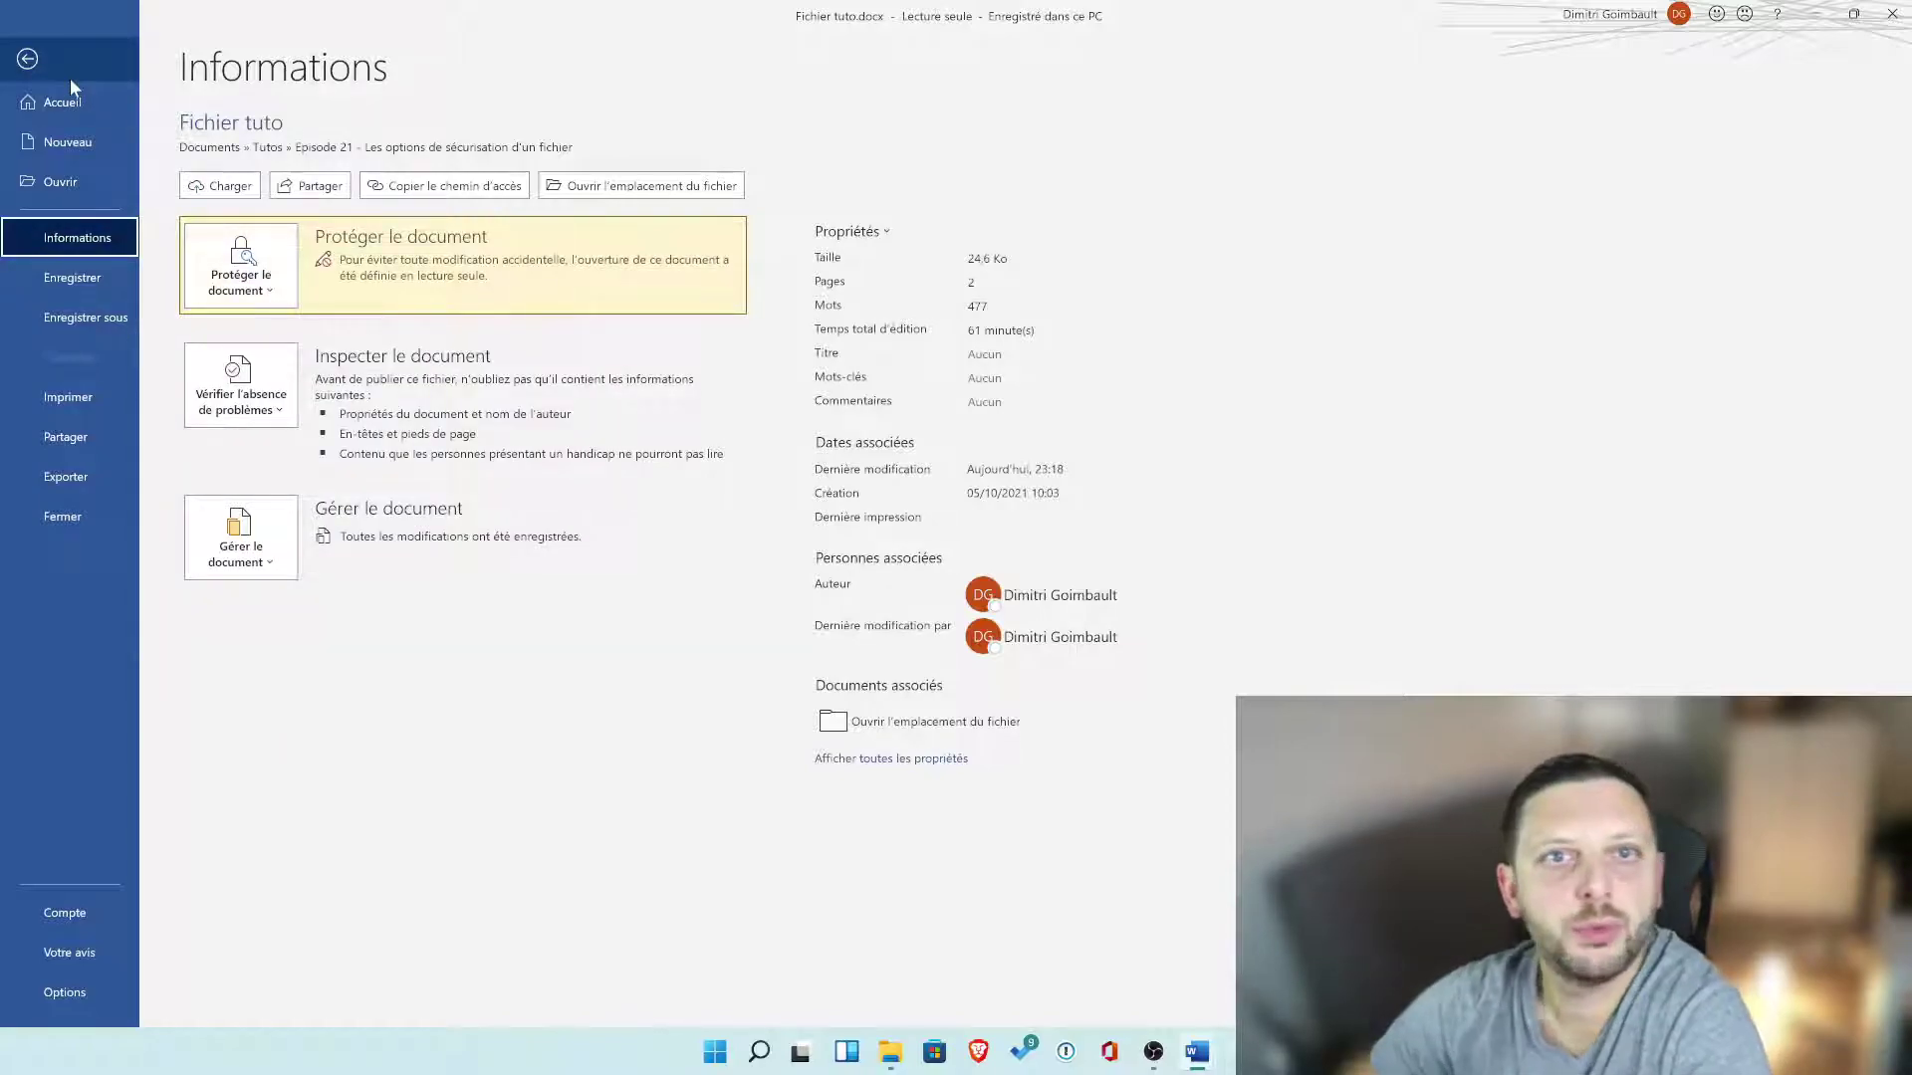
{"action": "left_click", "coordinate": [62, 61]}
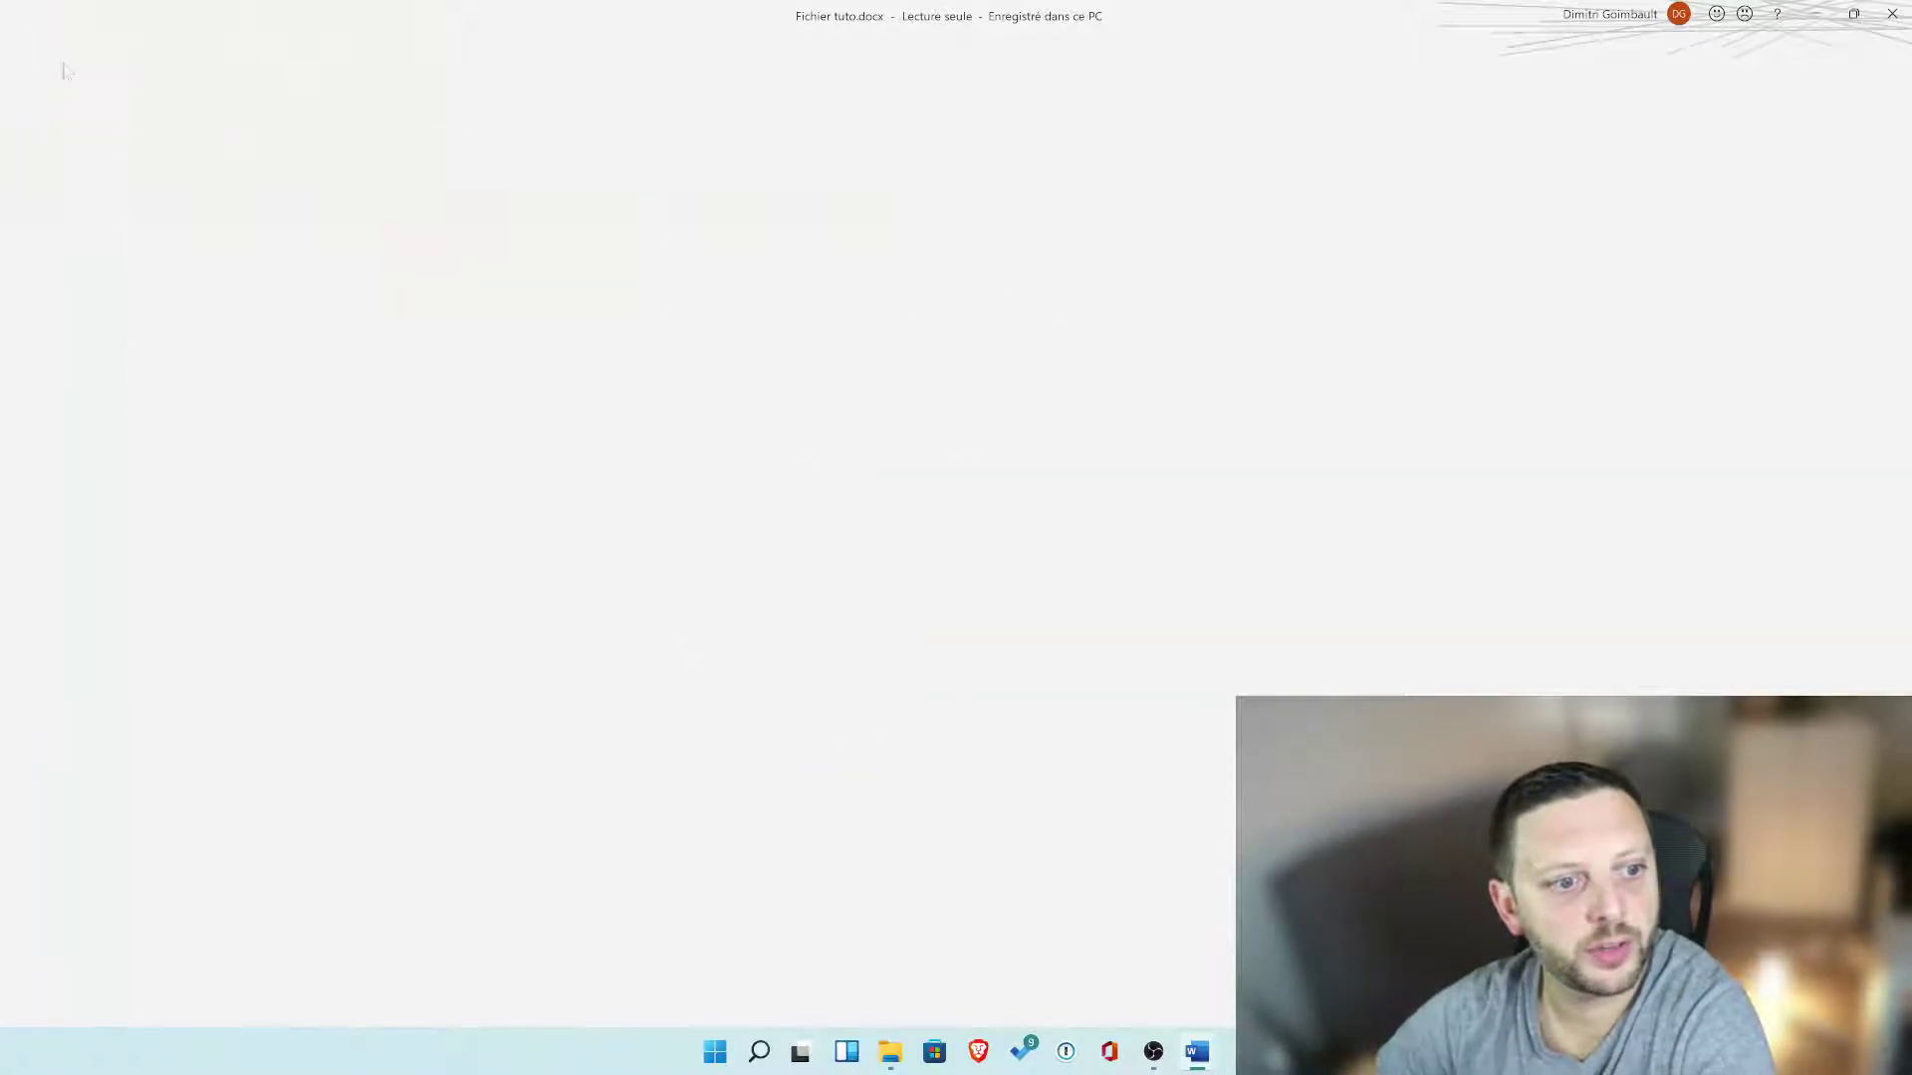
Step: Save a copy named Fichier tuto2.docx in the Episode 21 folder
{"action": "left_click", "coordinate": [50, 49]}
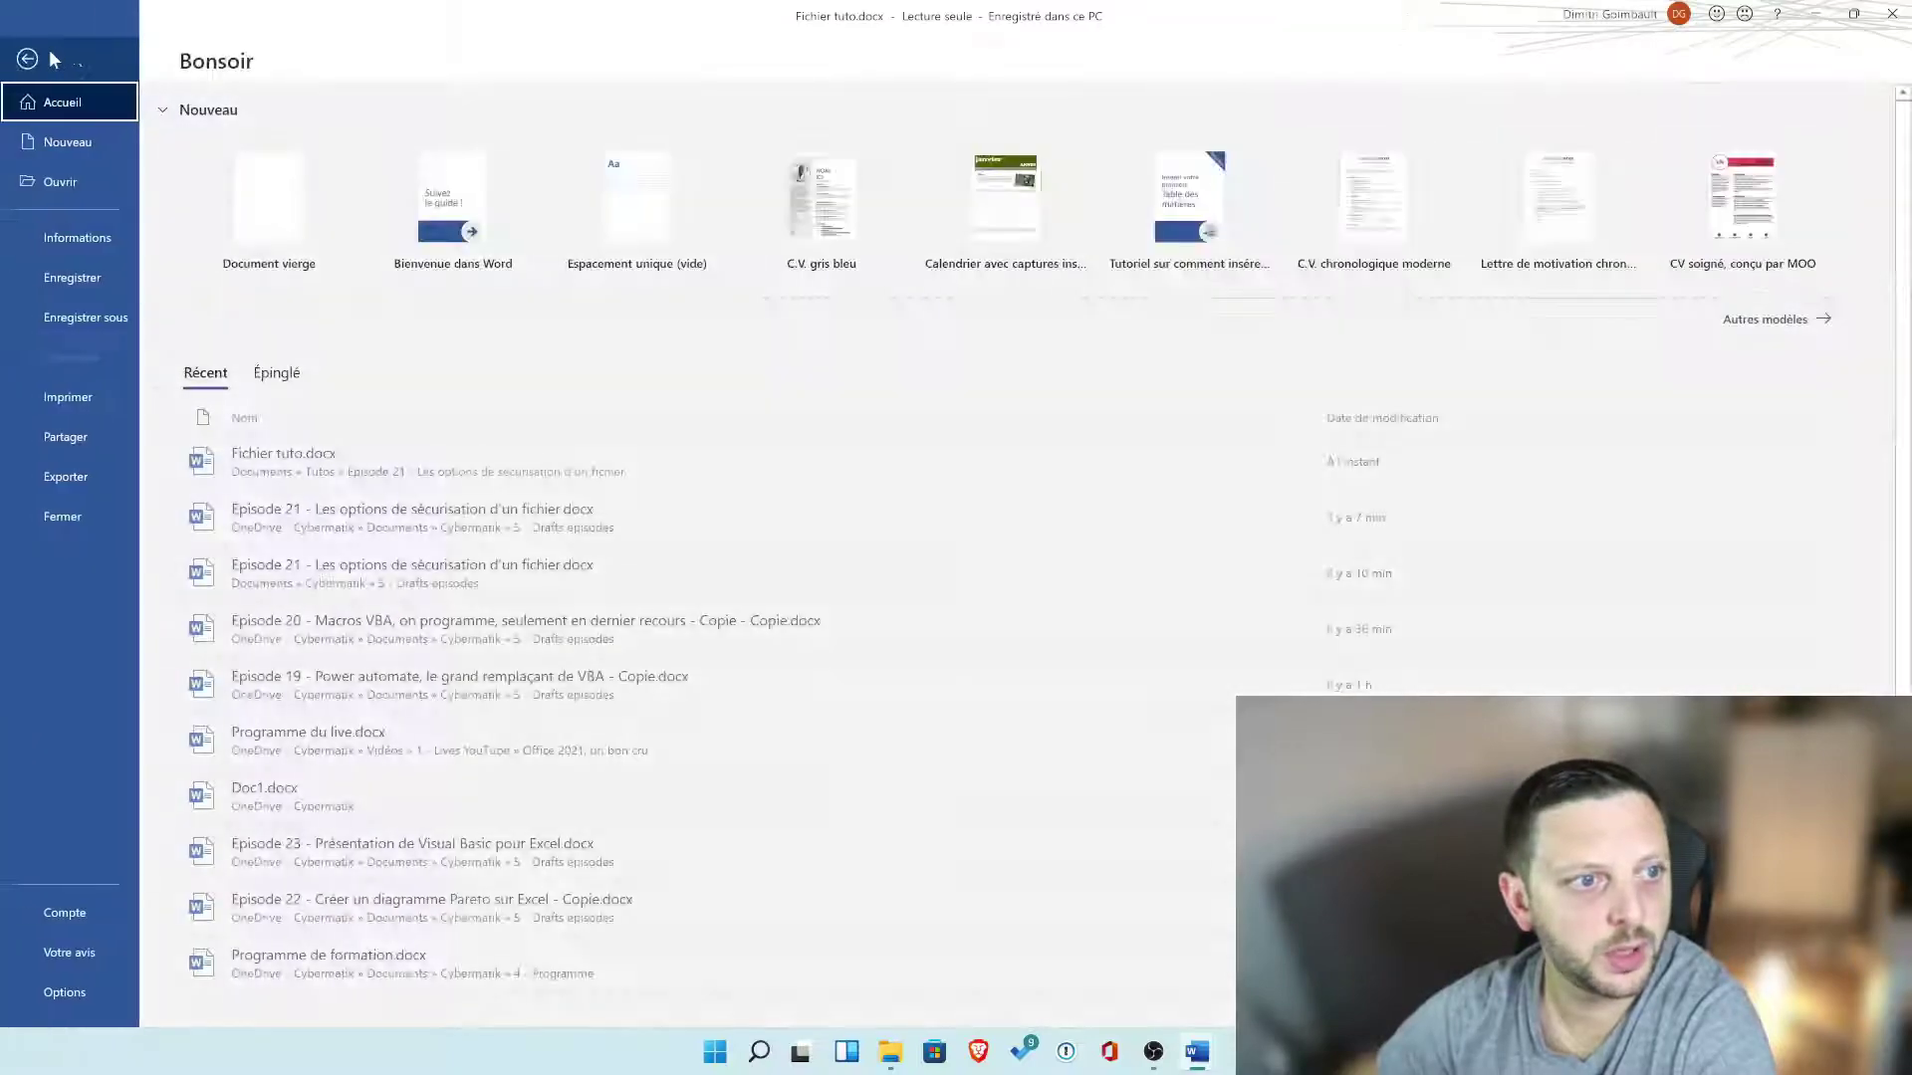
{"action": "left_click", "coordinate": [86, 317]}
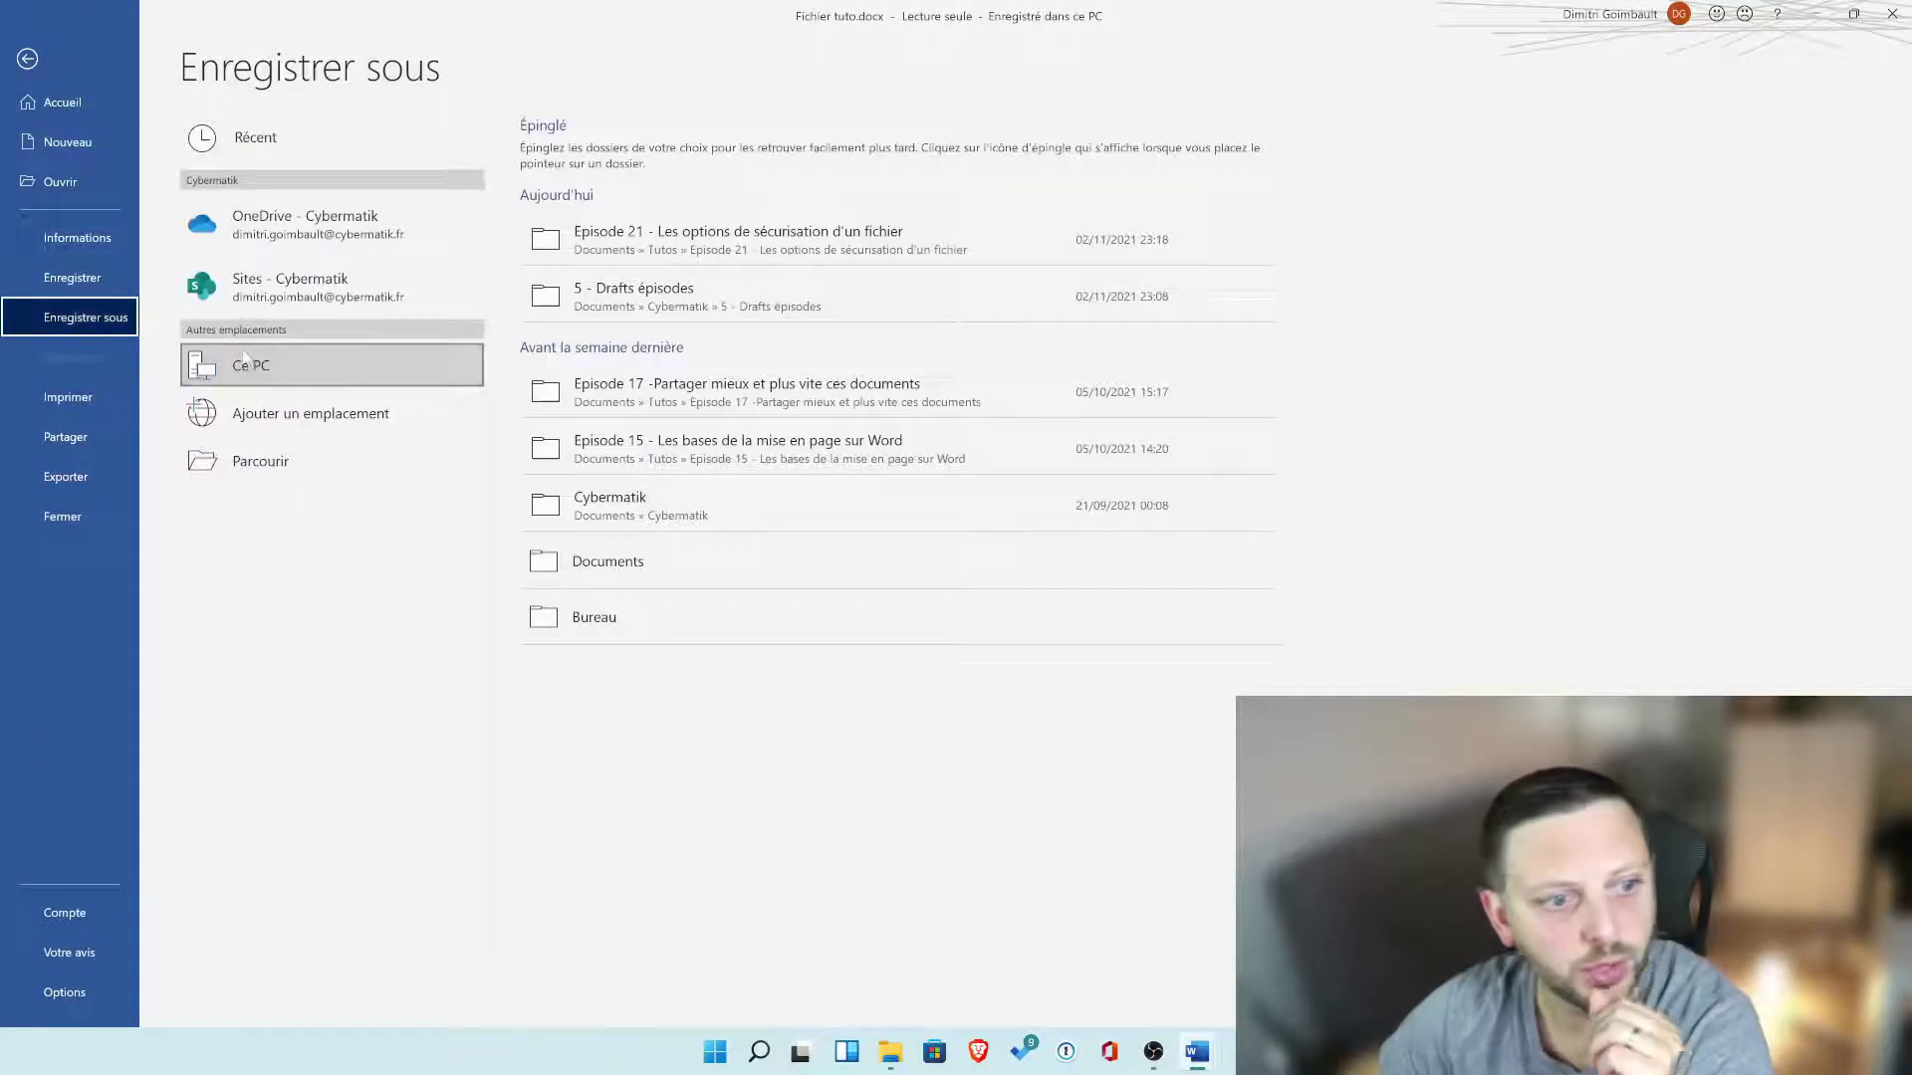
{"action": "left_click", "coordinate": [771, 251]}
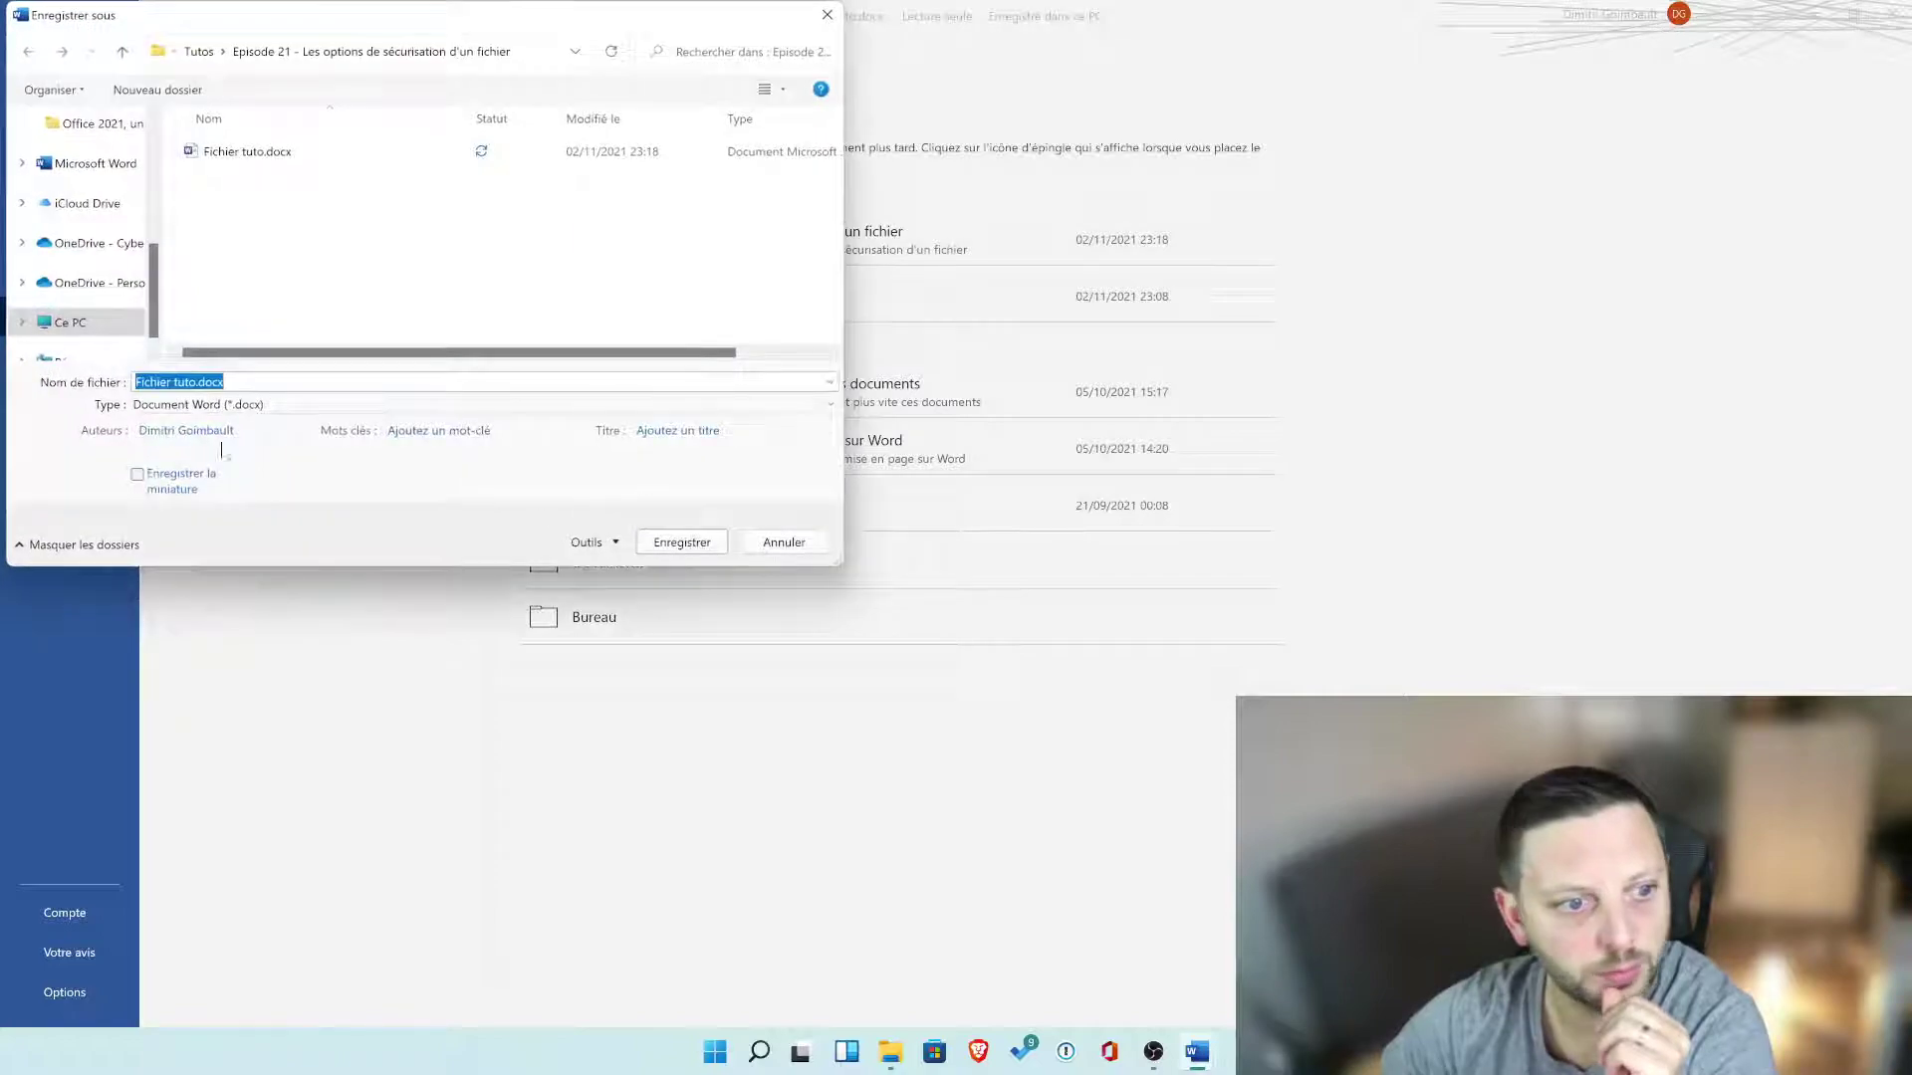
{"action": "left_click", "coordinate": [195, 382]}
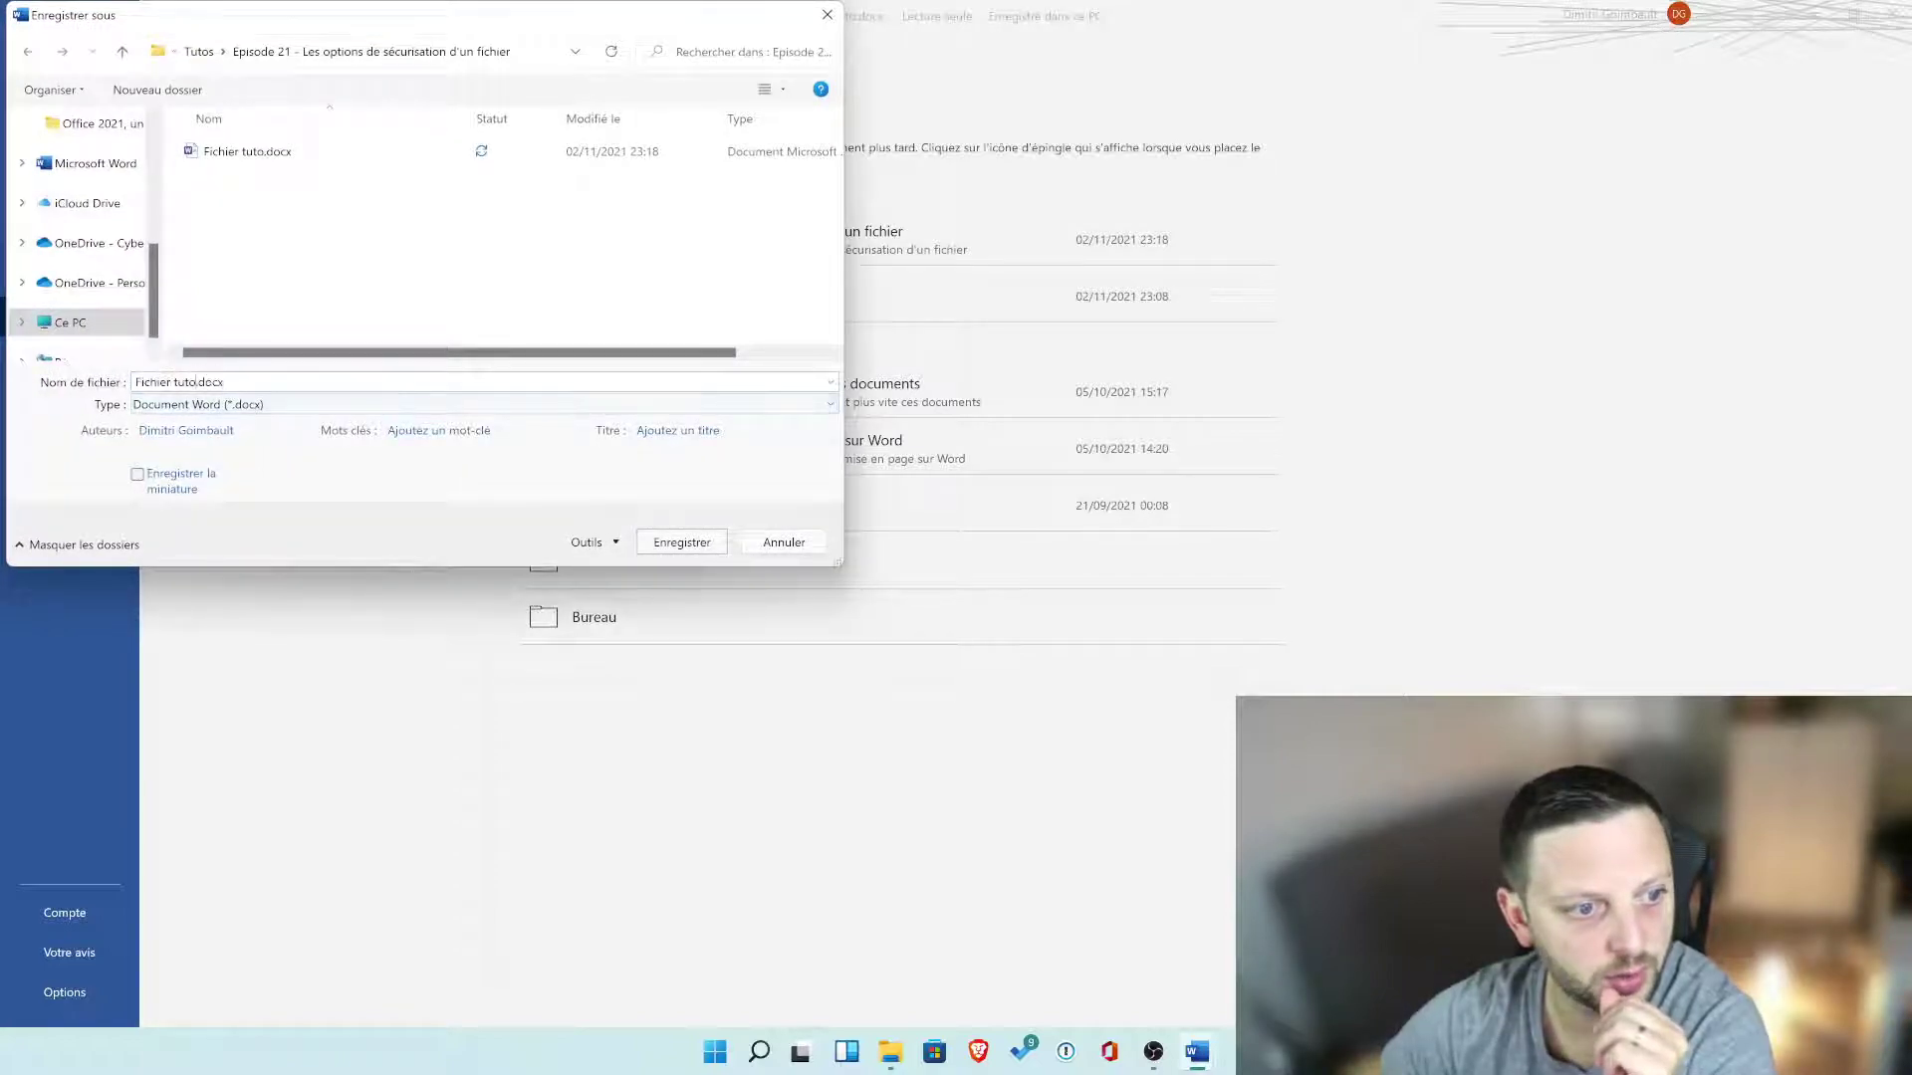
{"action": "type", "text": "2"}
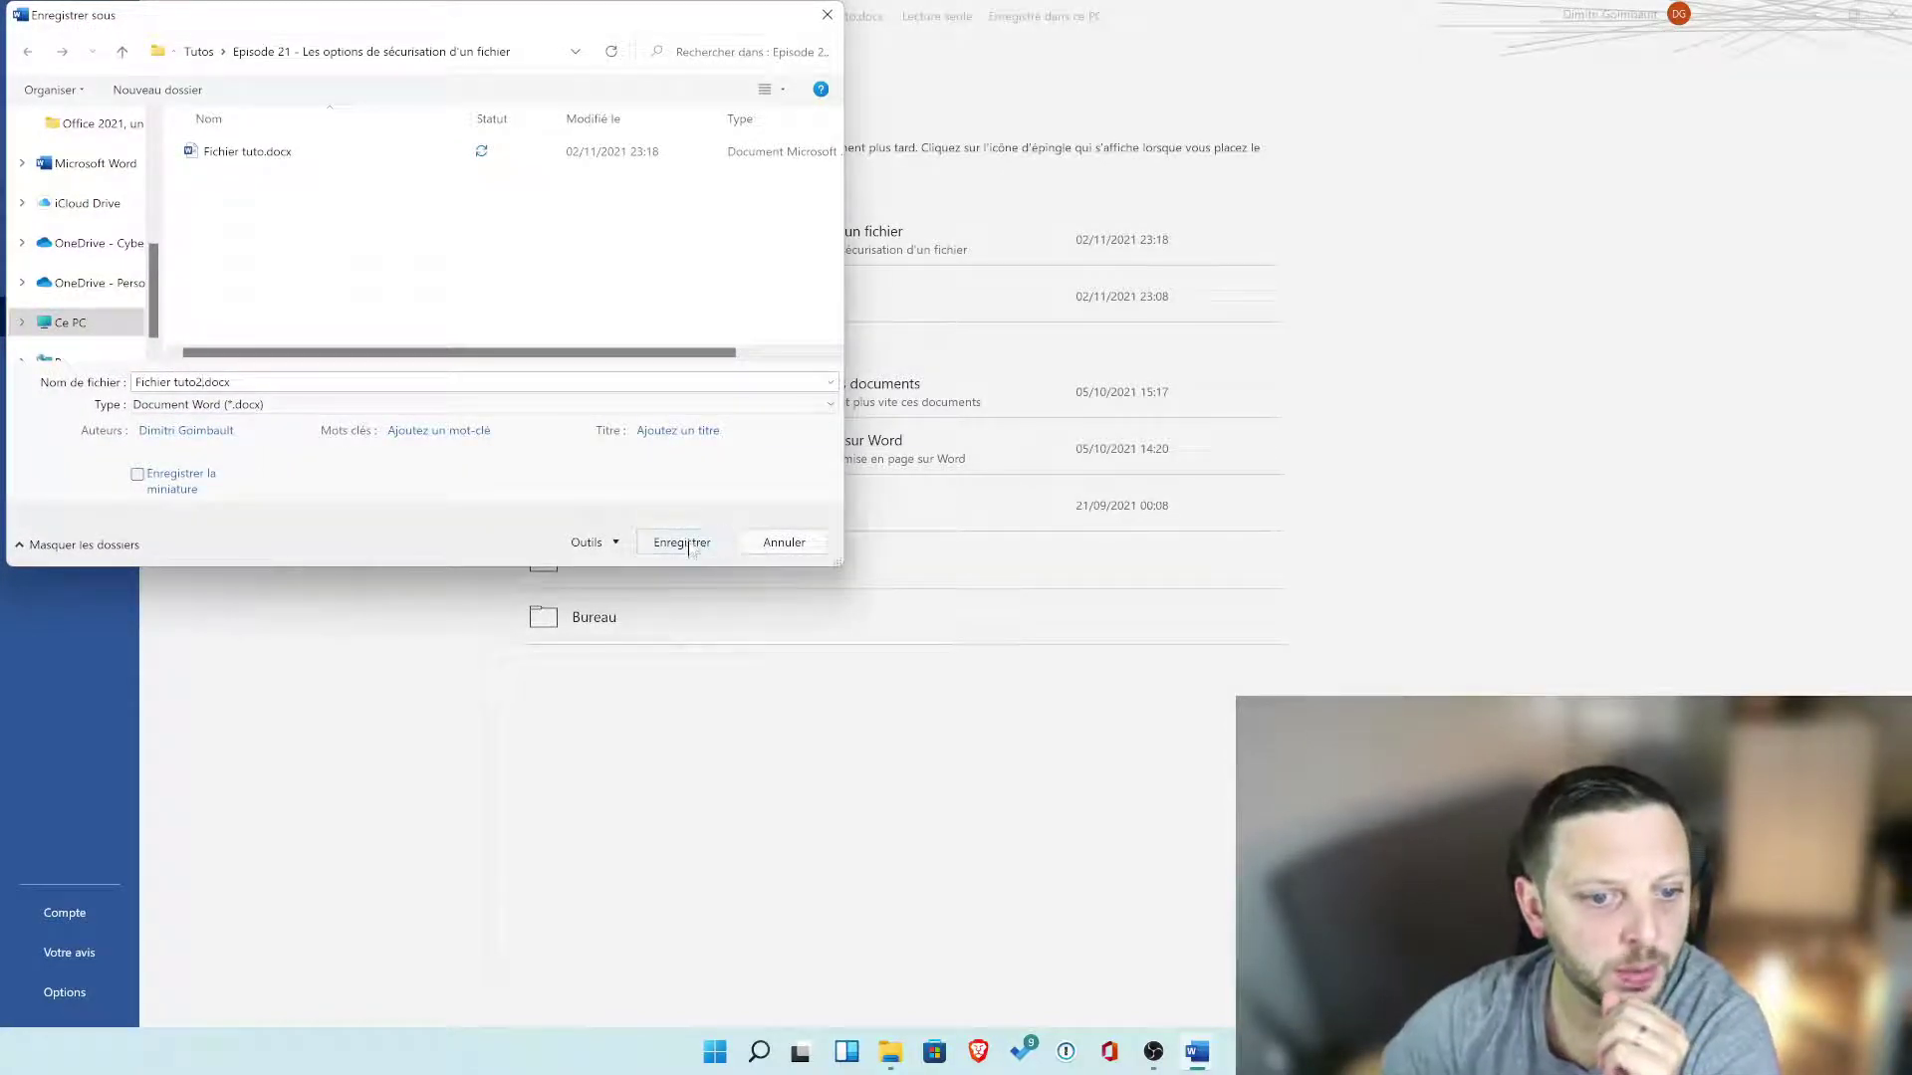
{"action": "left_click", "coordinate": [681, 543]}
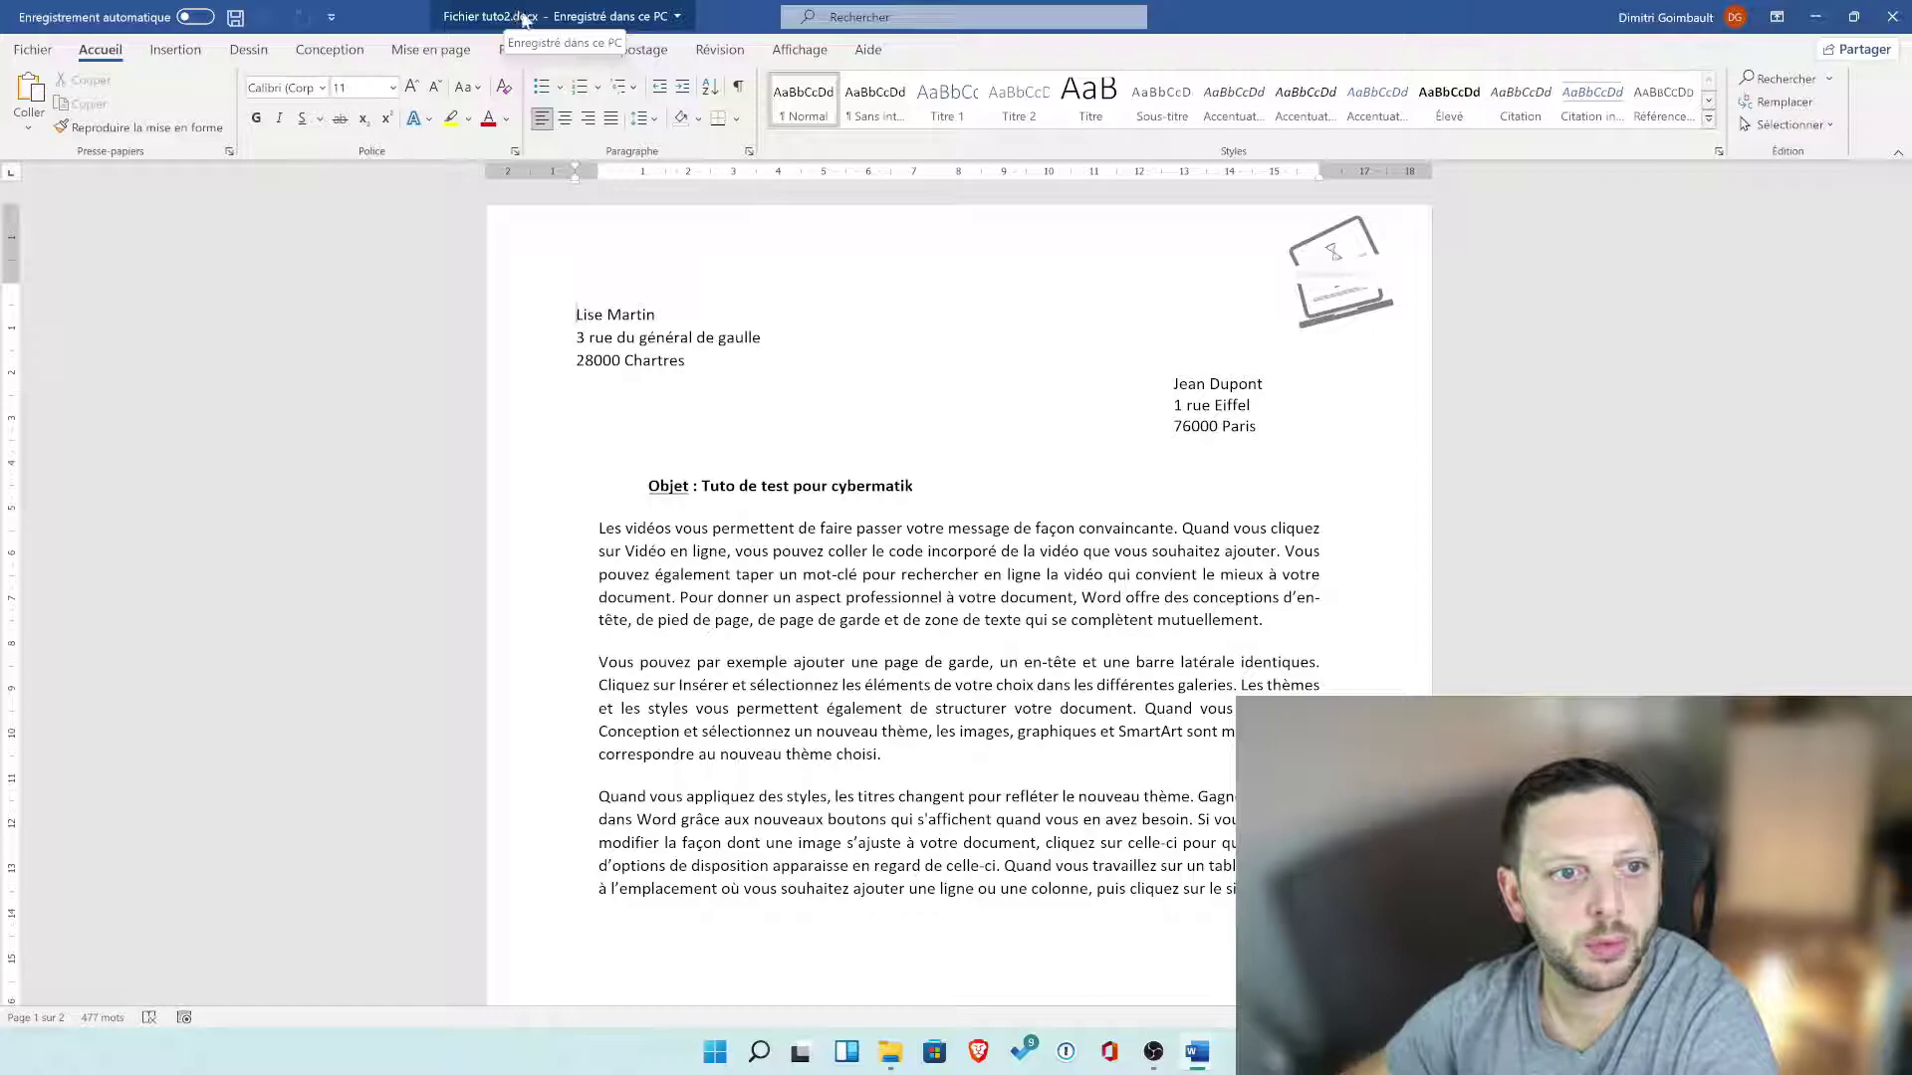
Step: Turn off 'Toujours ouvrir en lecture seule' for Fichier tuto2 under Protéger le document
{"action": "left_click", "coordinate": [33, 48]}
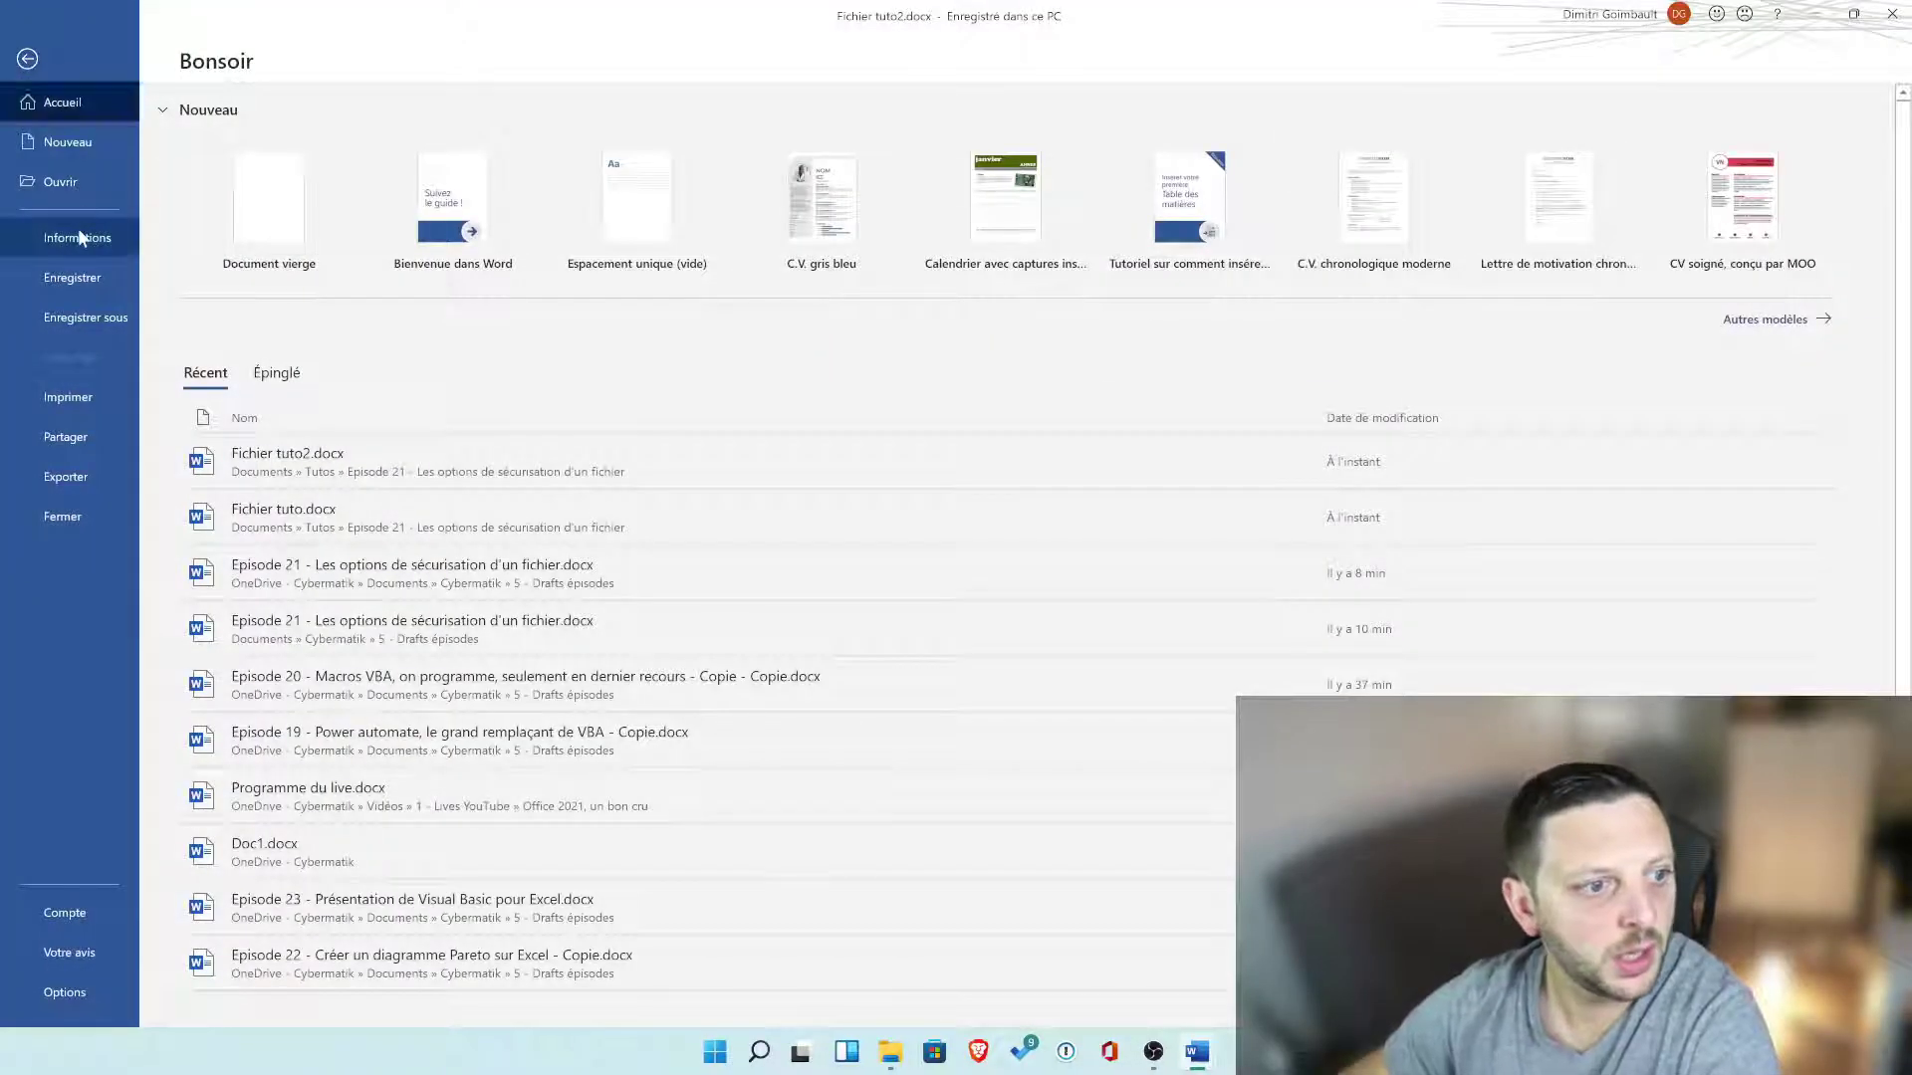
{"action": "left_click", "coordinate": [78, 235]}
{"action": "left_click", "coordinate": [211, 284]}
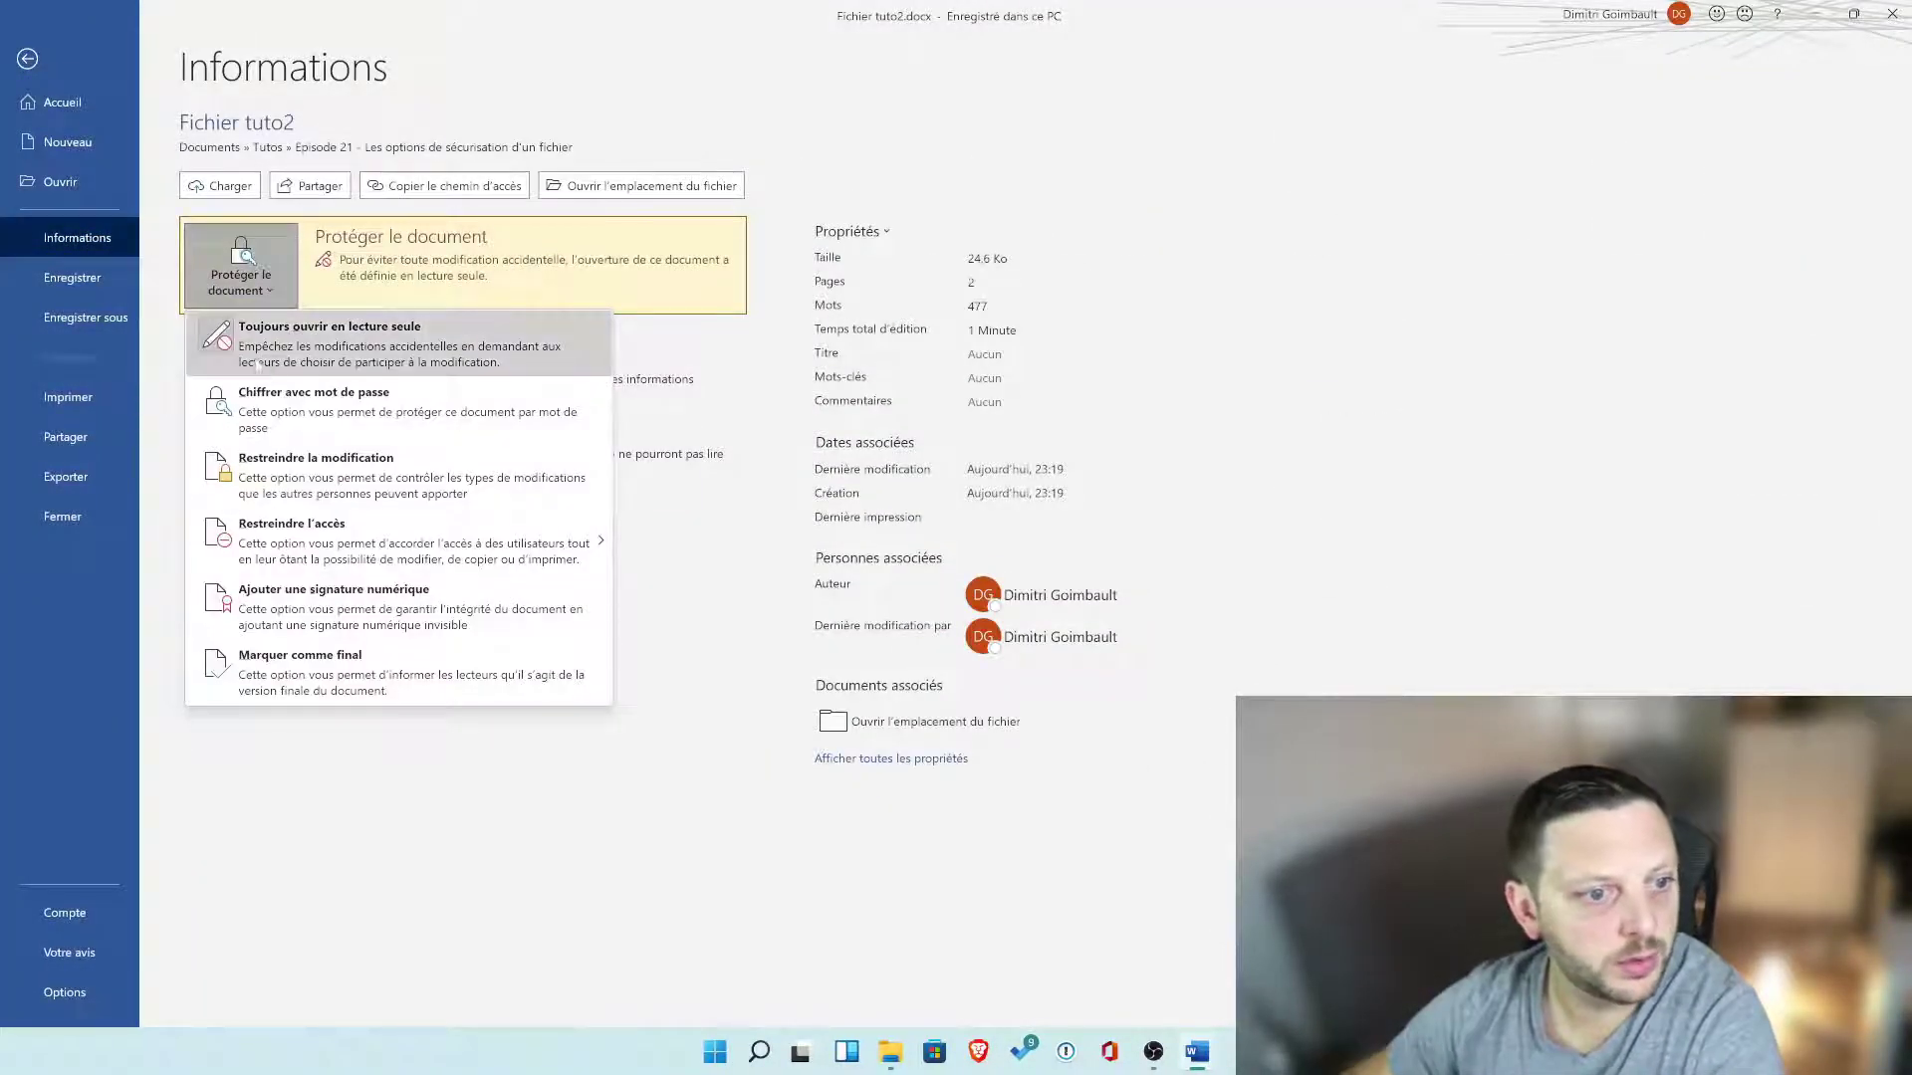
{"action": "left_click", "coordinate": [224, 343]}
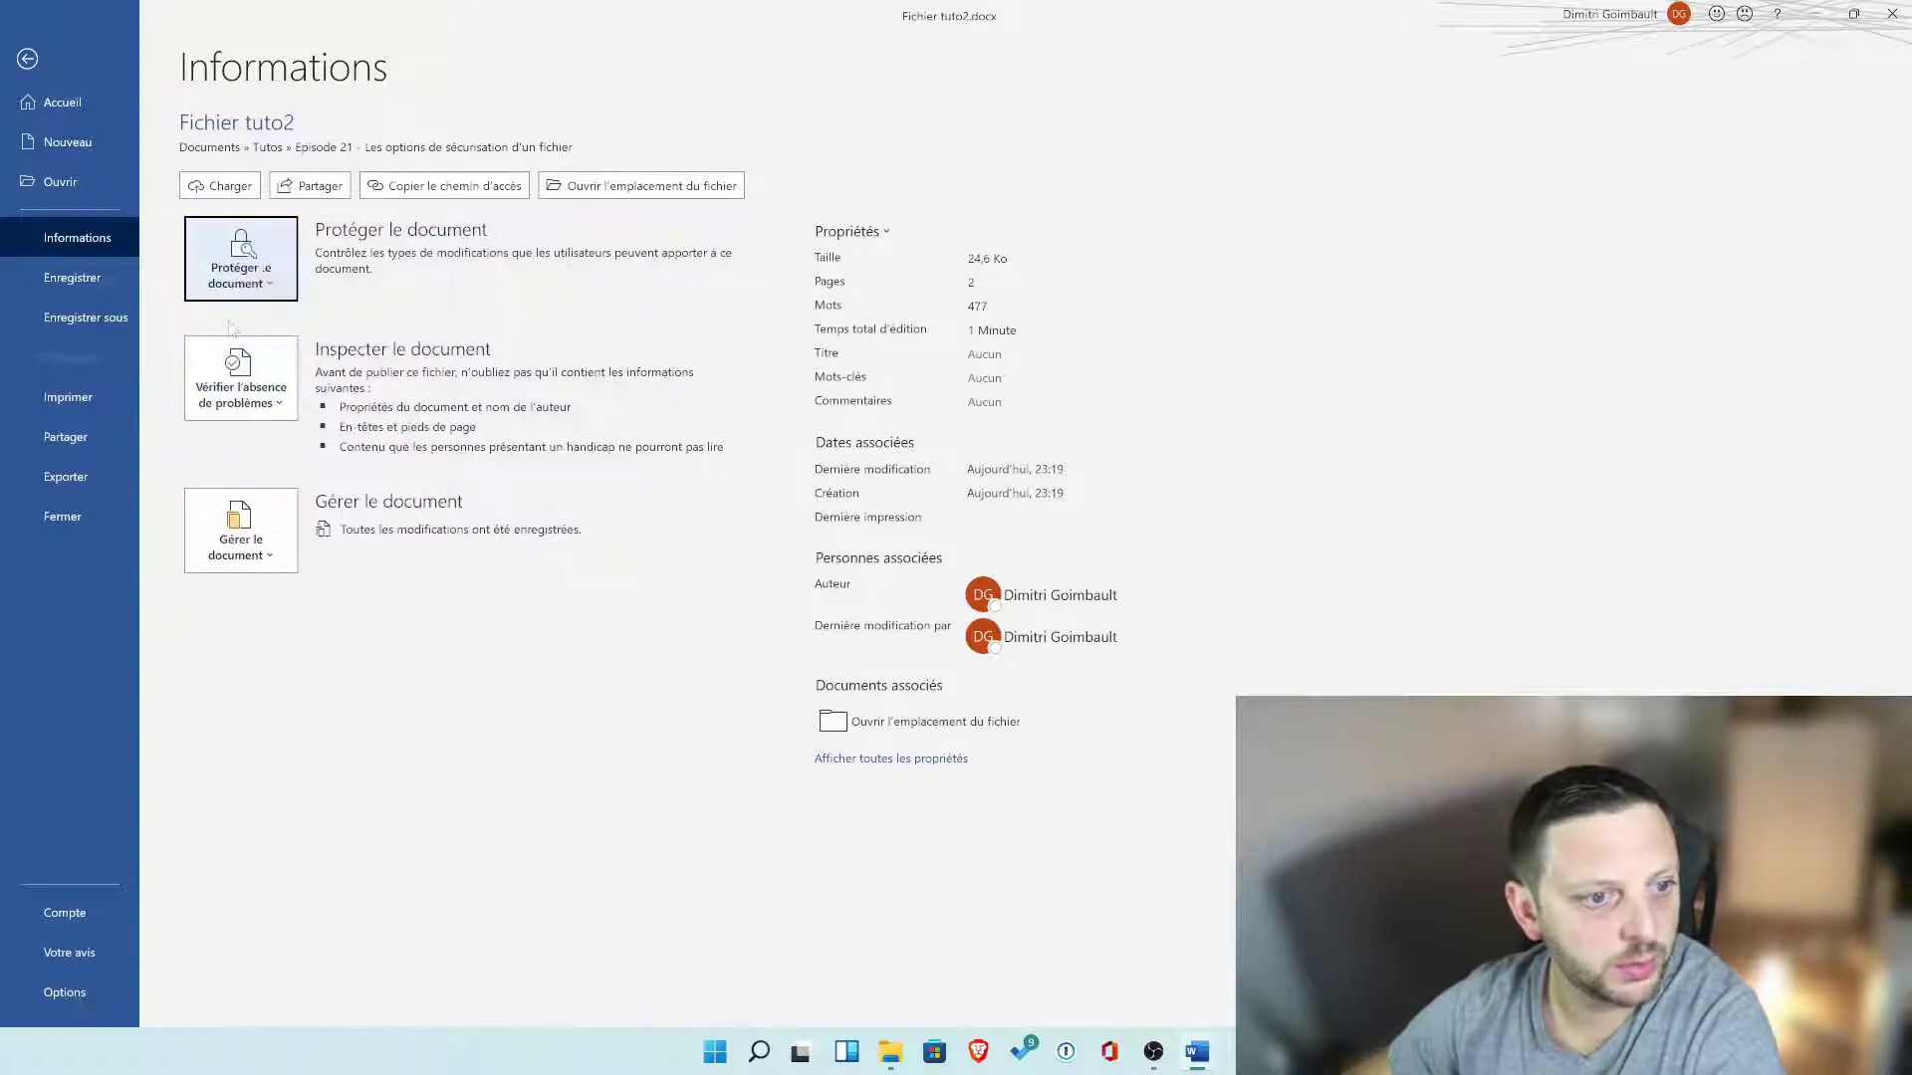
{"action": "left_click", "coordinate": [241, 269]}
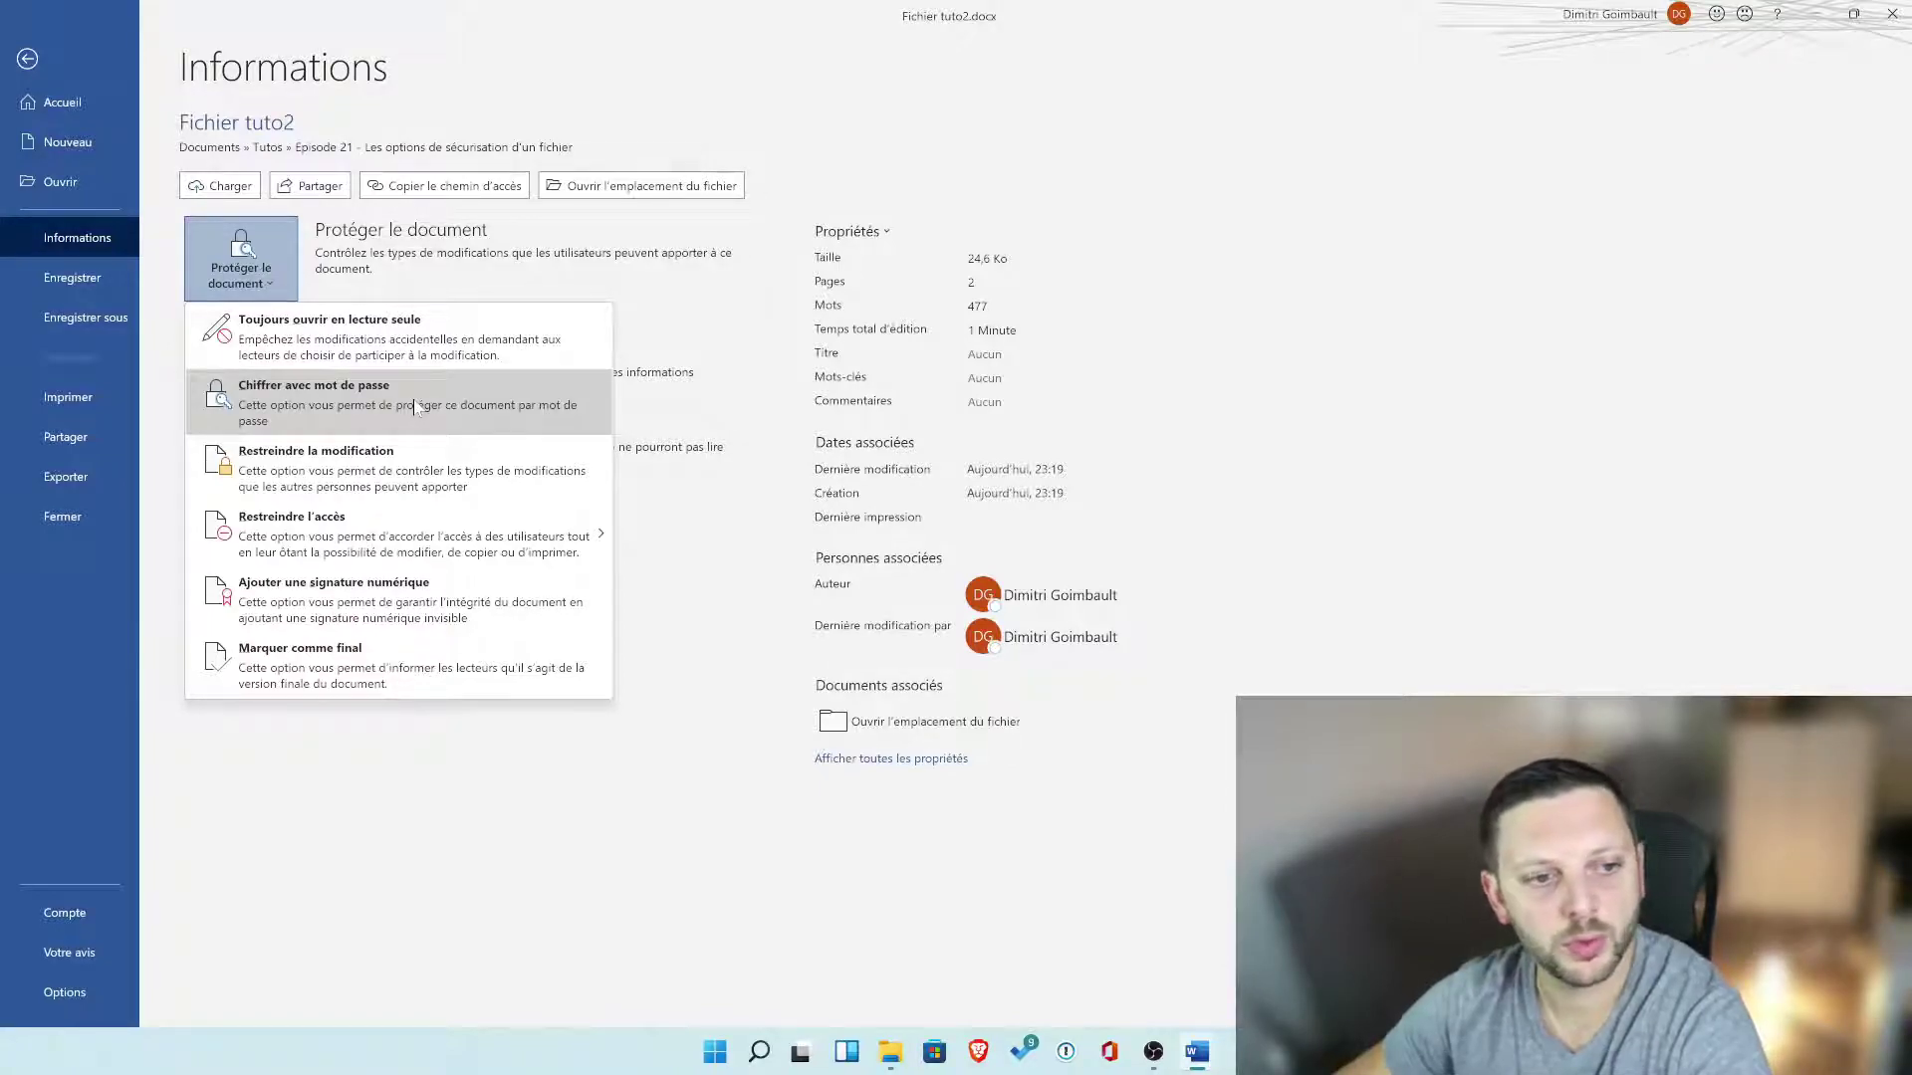
Step: Encrypt Fichier tuto2 with Chiffrer avec mot de passe, entering and confirming a password
{"action": "left_click", "coordinate": [416, 408]}
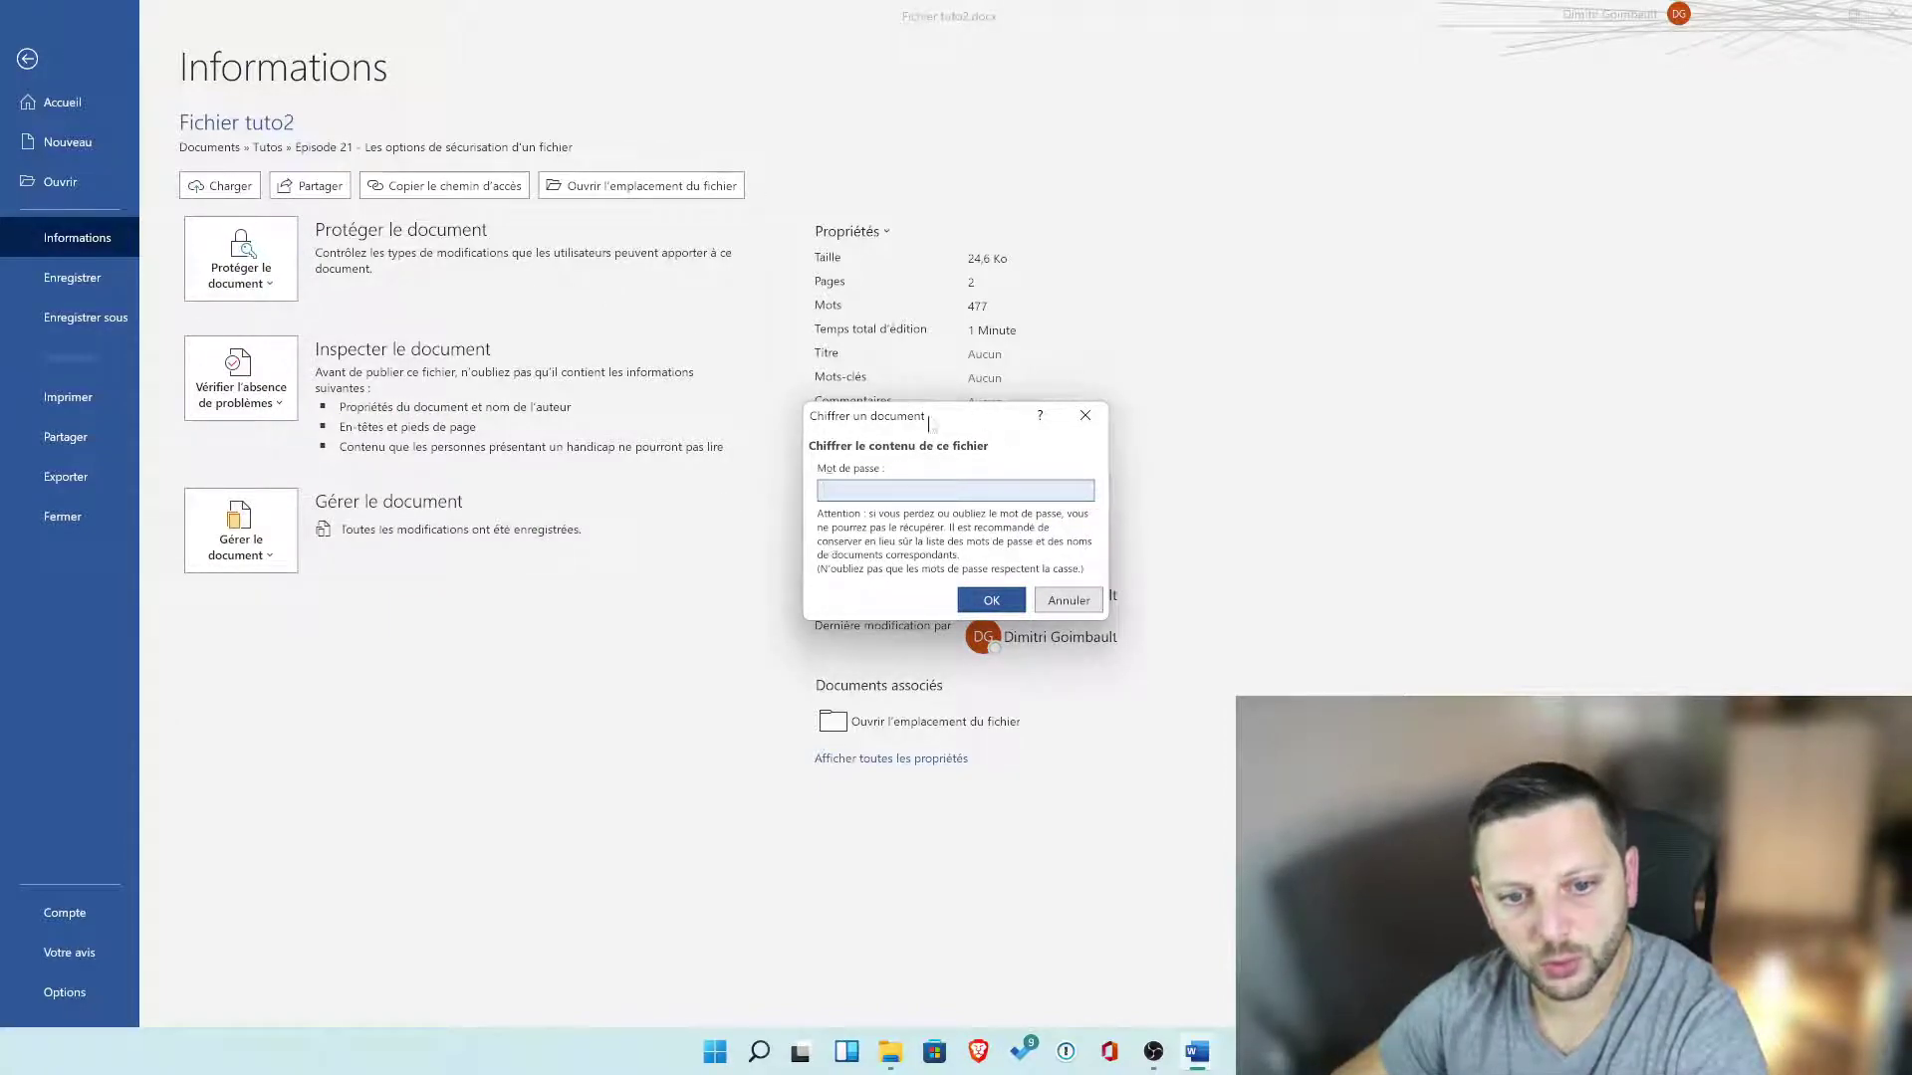
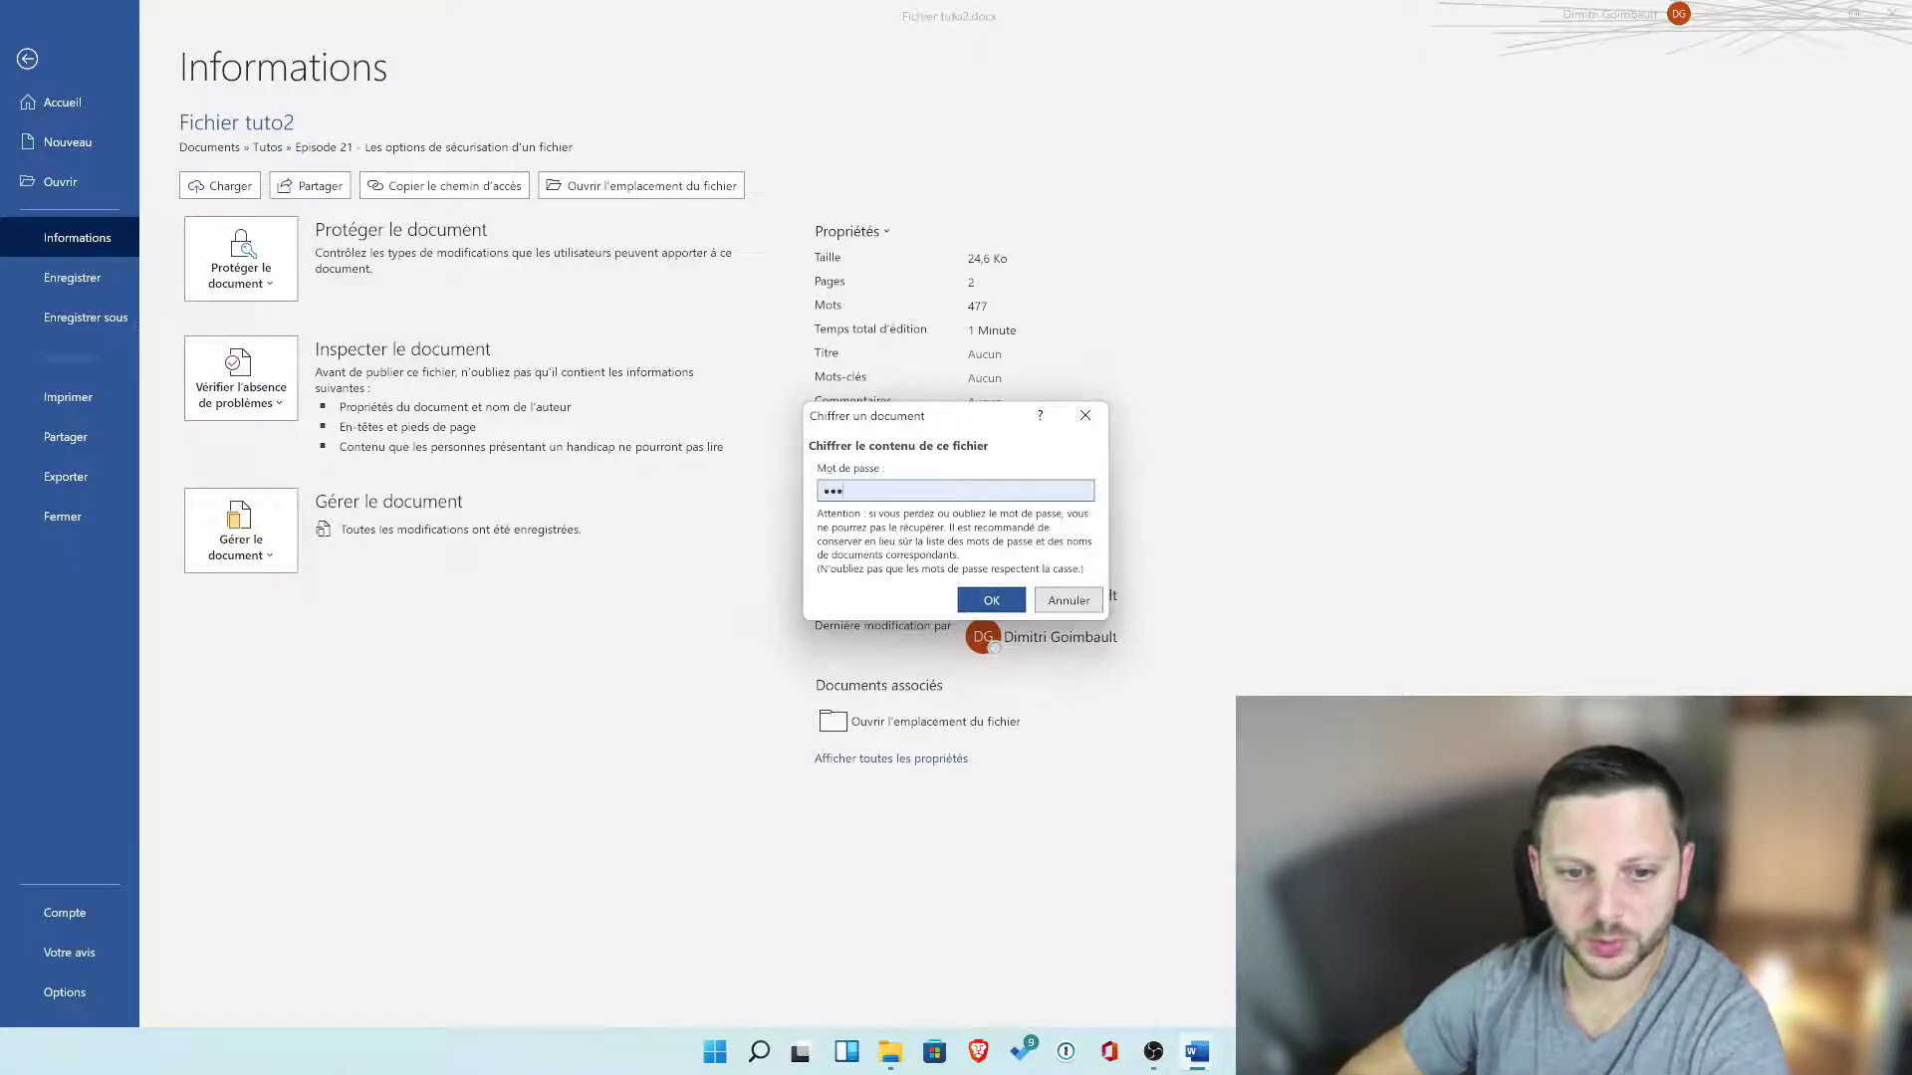
{"action": "key", "text": "Return"}
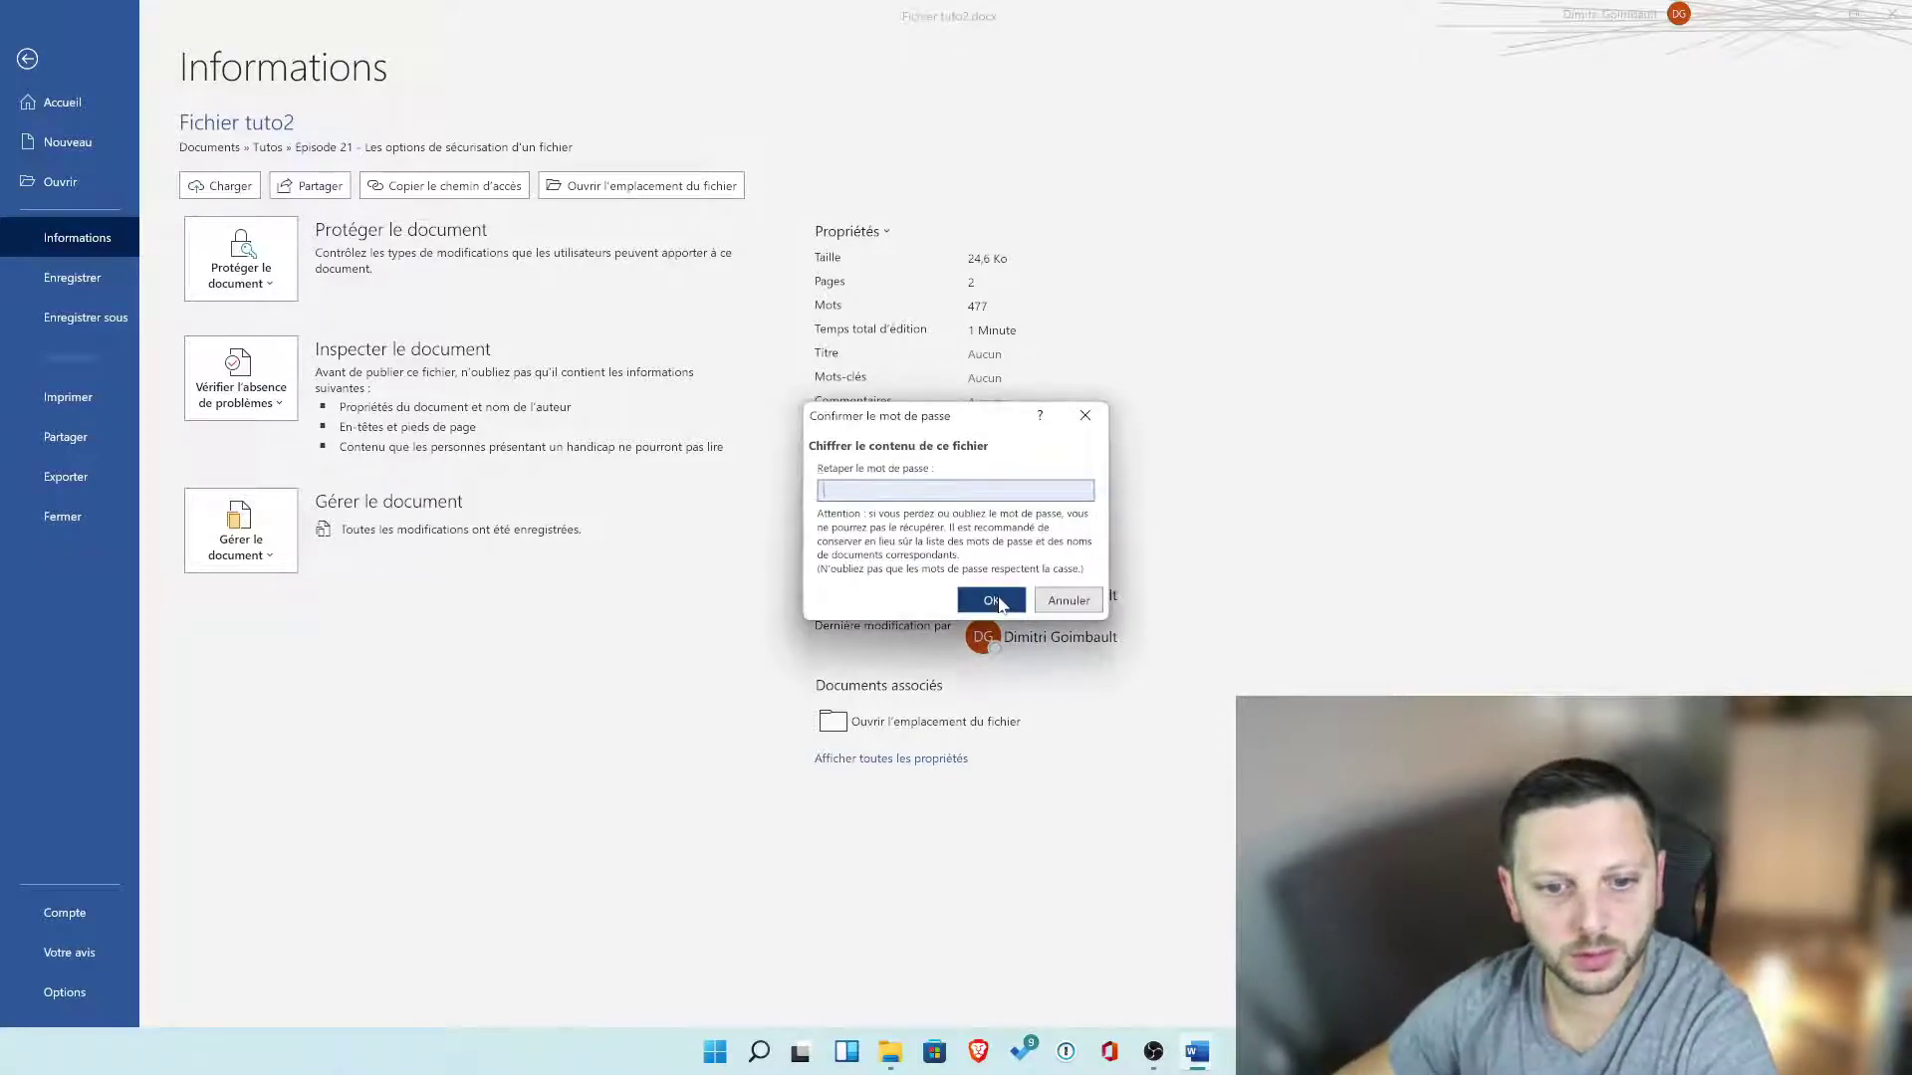
{"action": "type", "text": "1"}
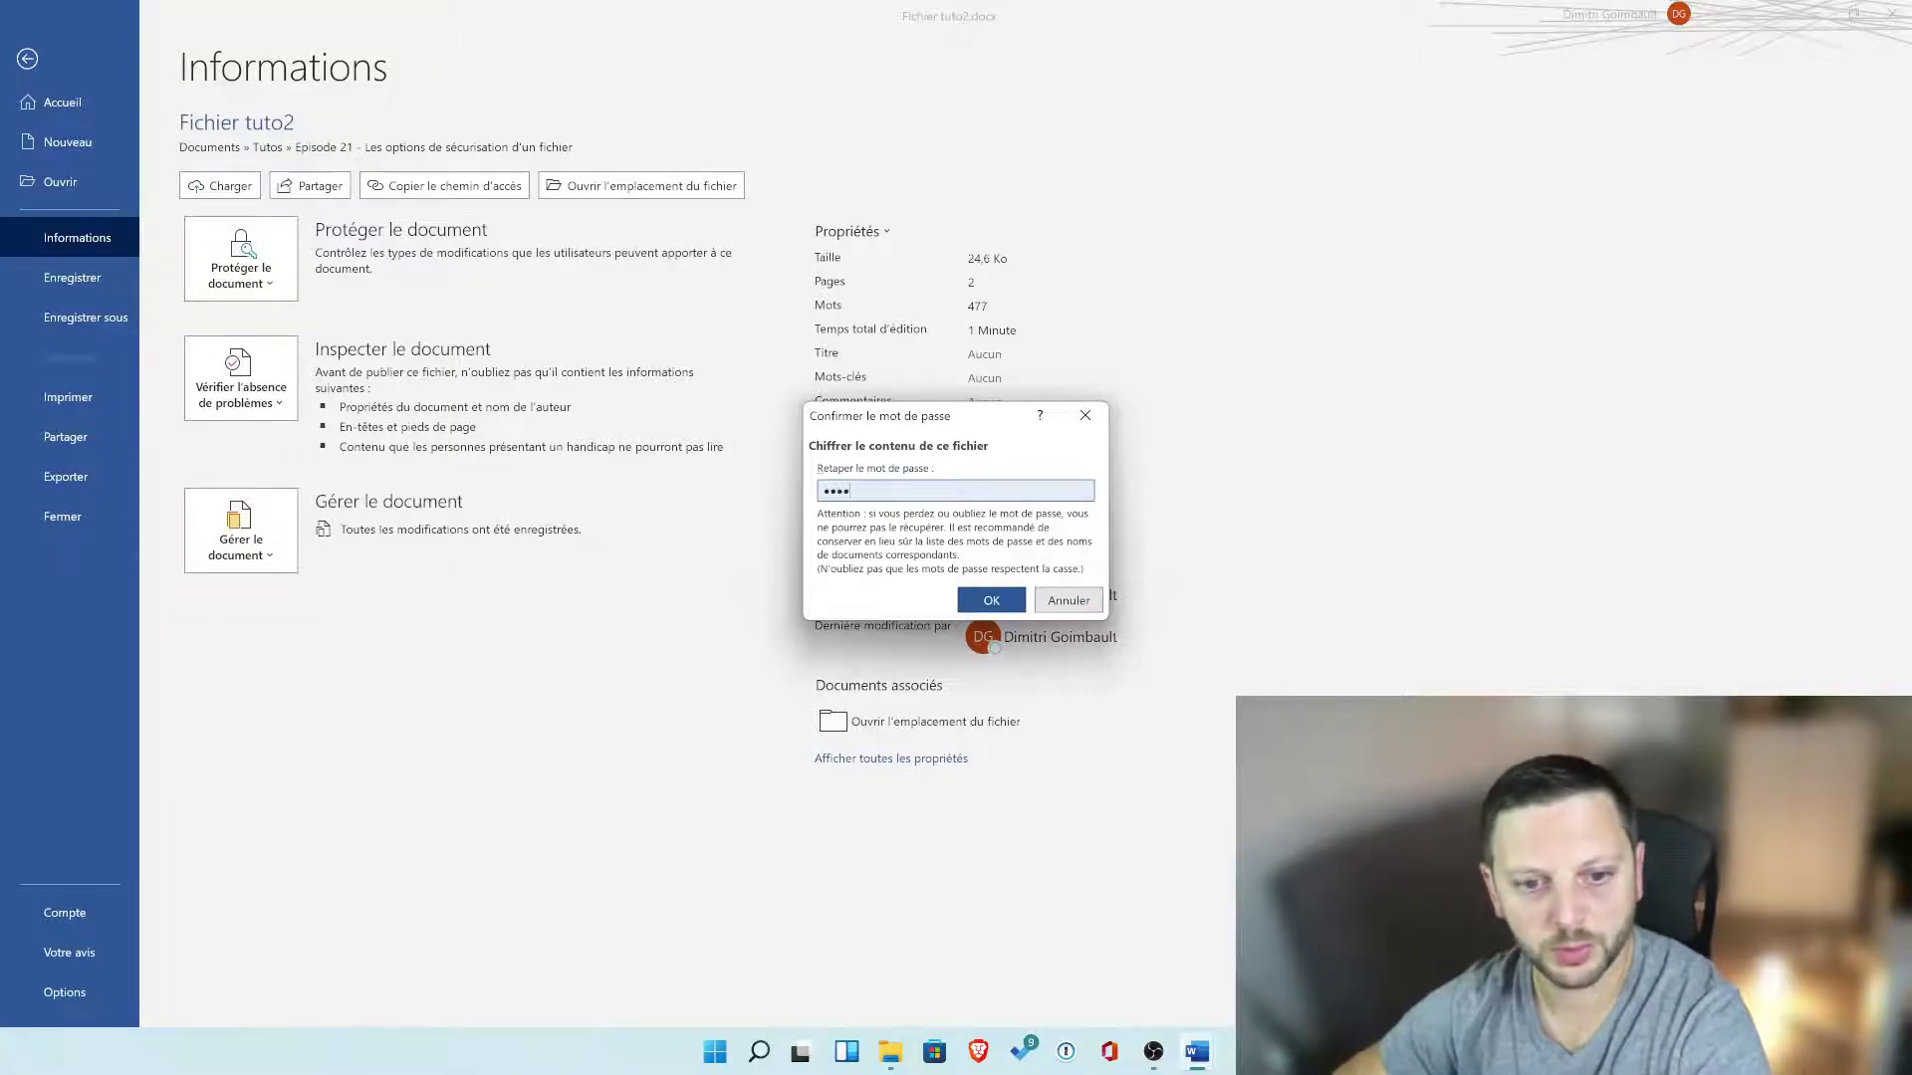
{"action": "key", "text": "Return"}
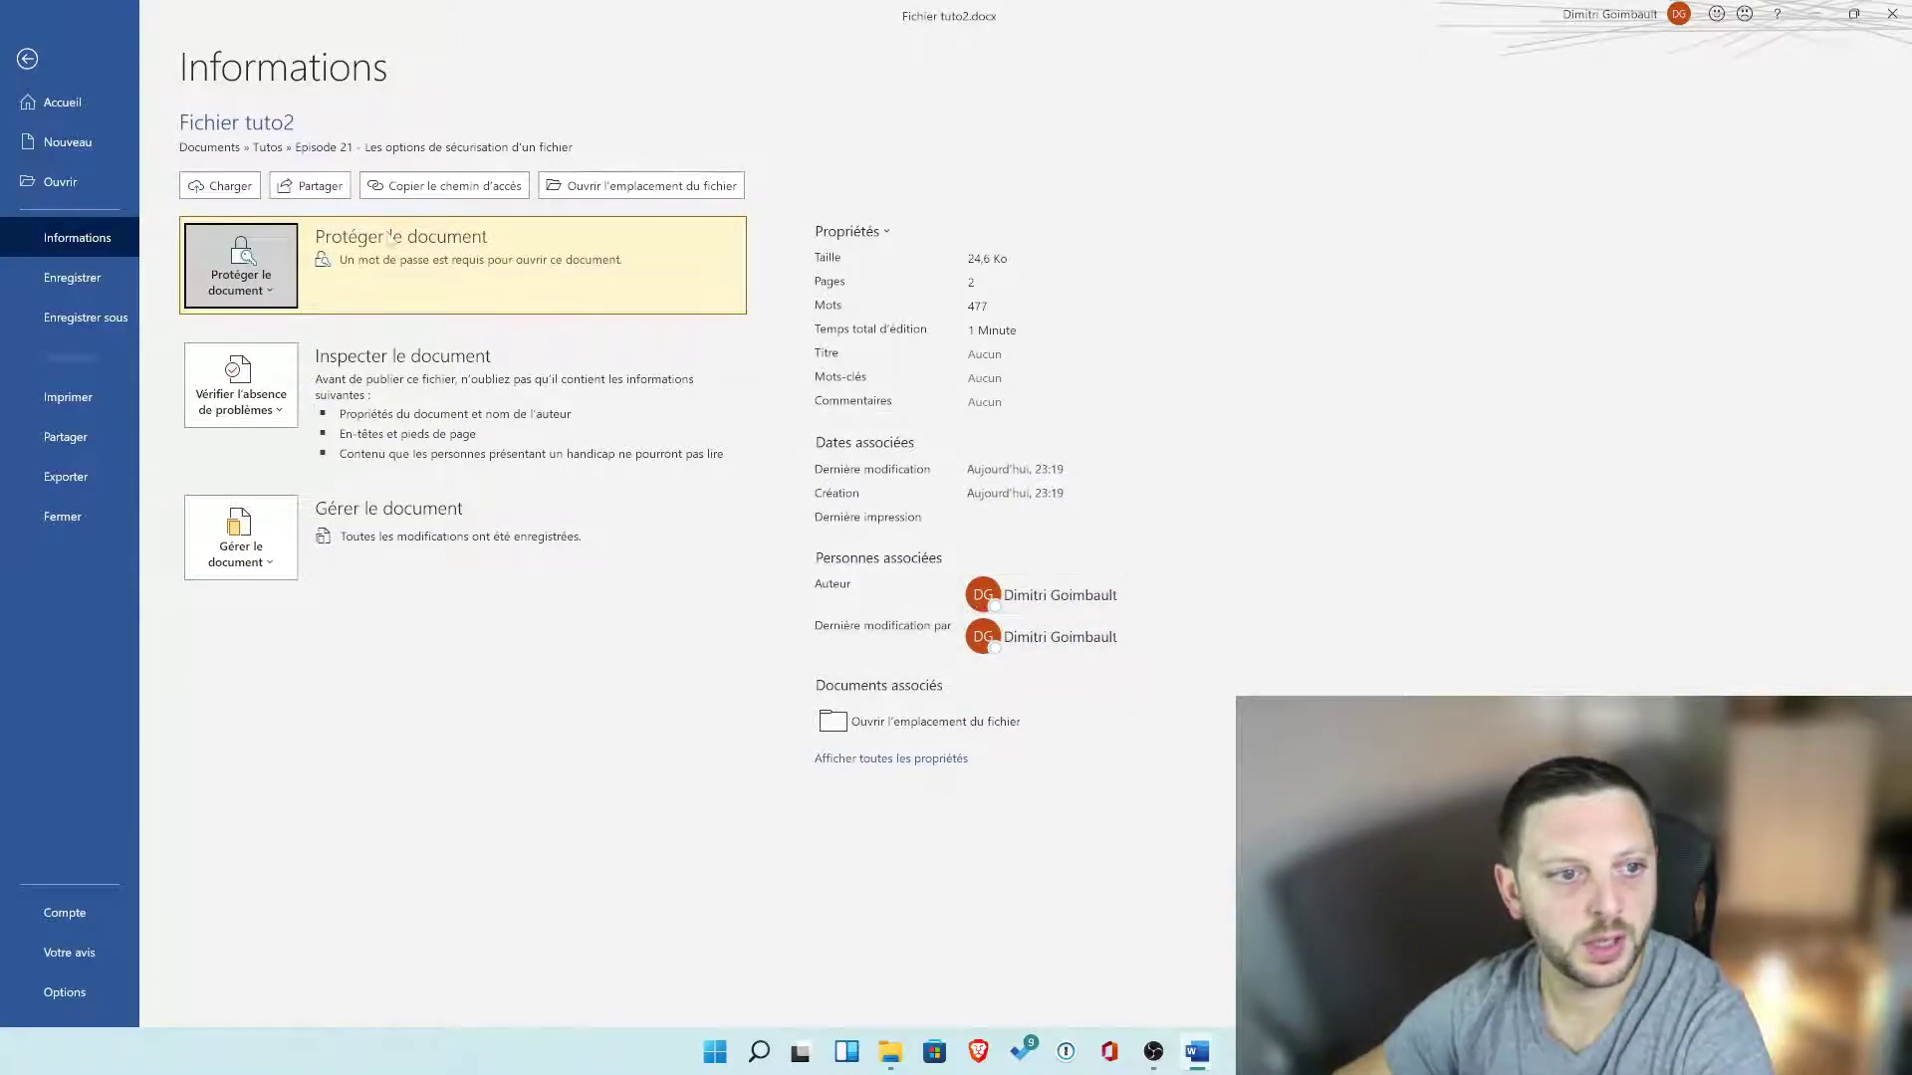
Step: Close Fichier tuto2 saving changes, then reopen it by entering its password
{"action": "left_click", "coordinate": [50, 62]}
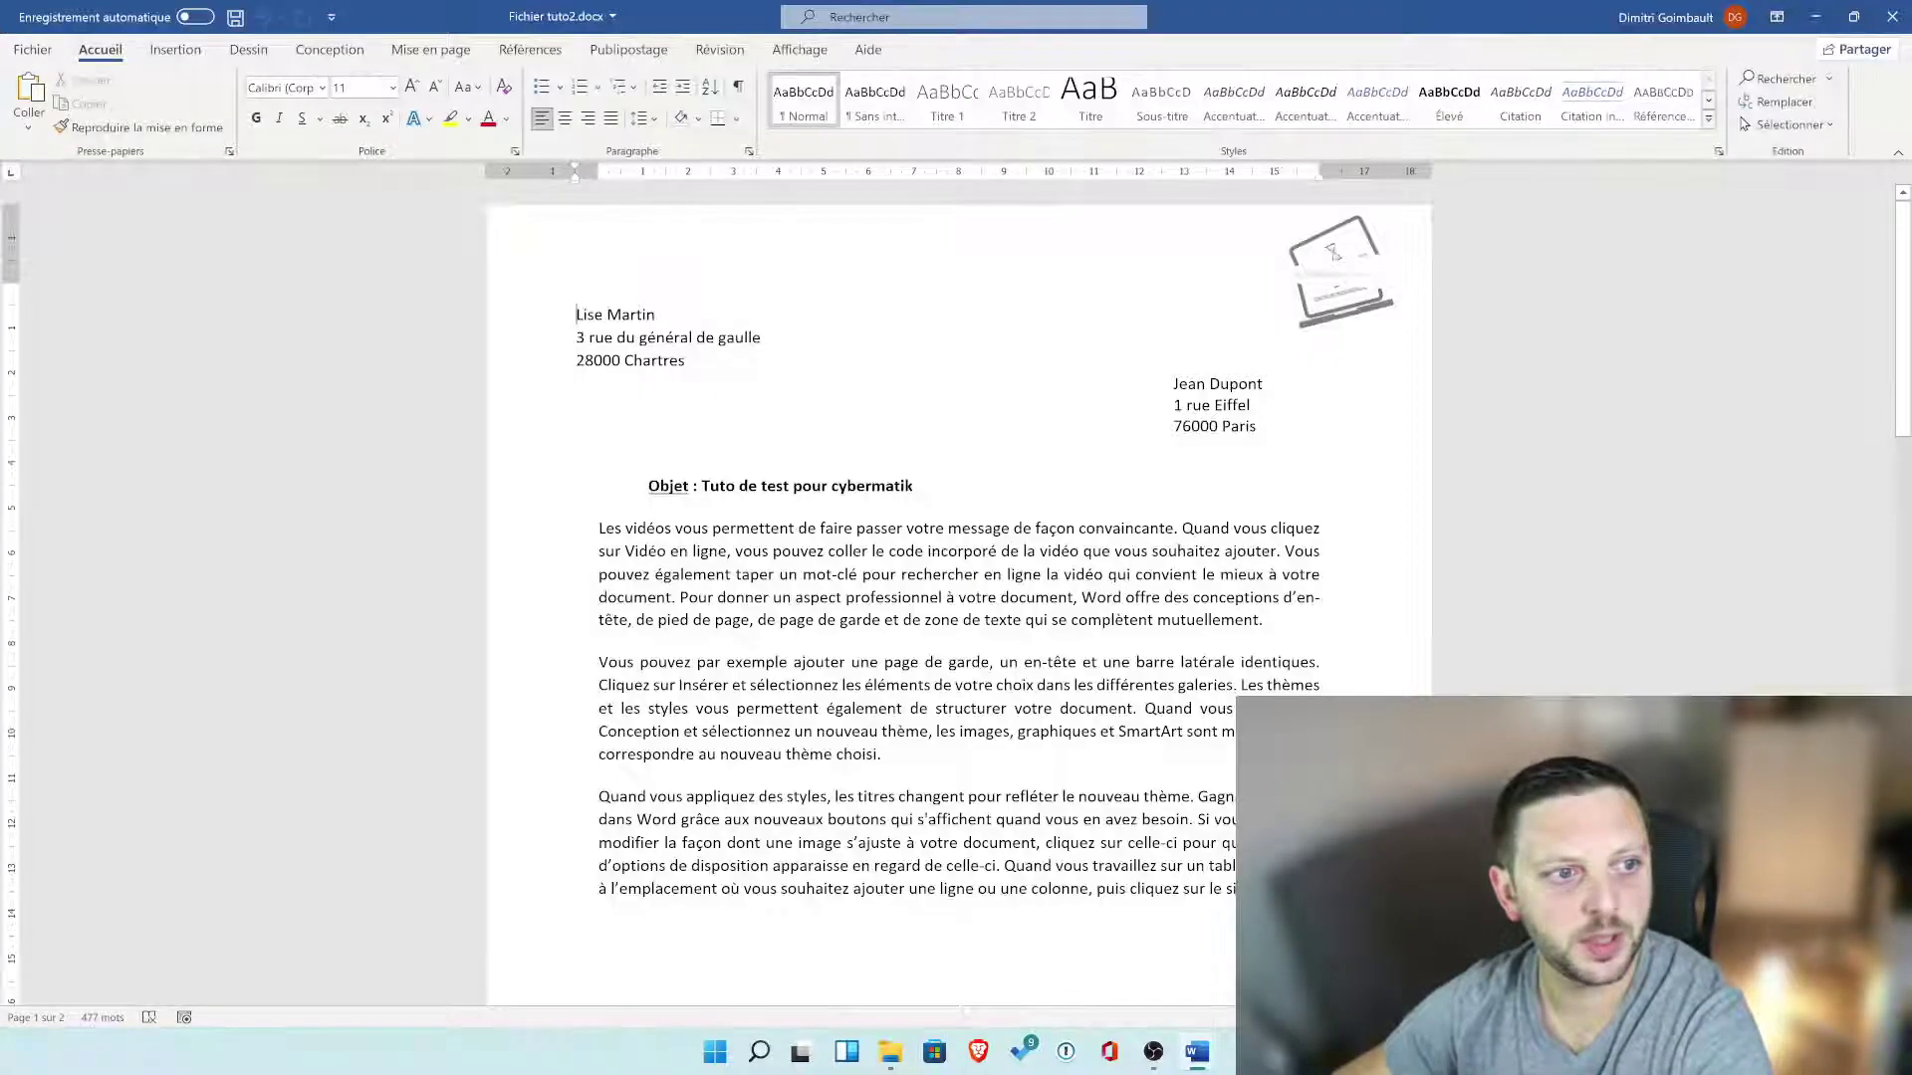
{"action": "left_click", "coordinate": [235, 17]}
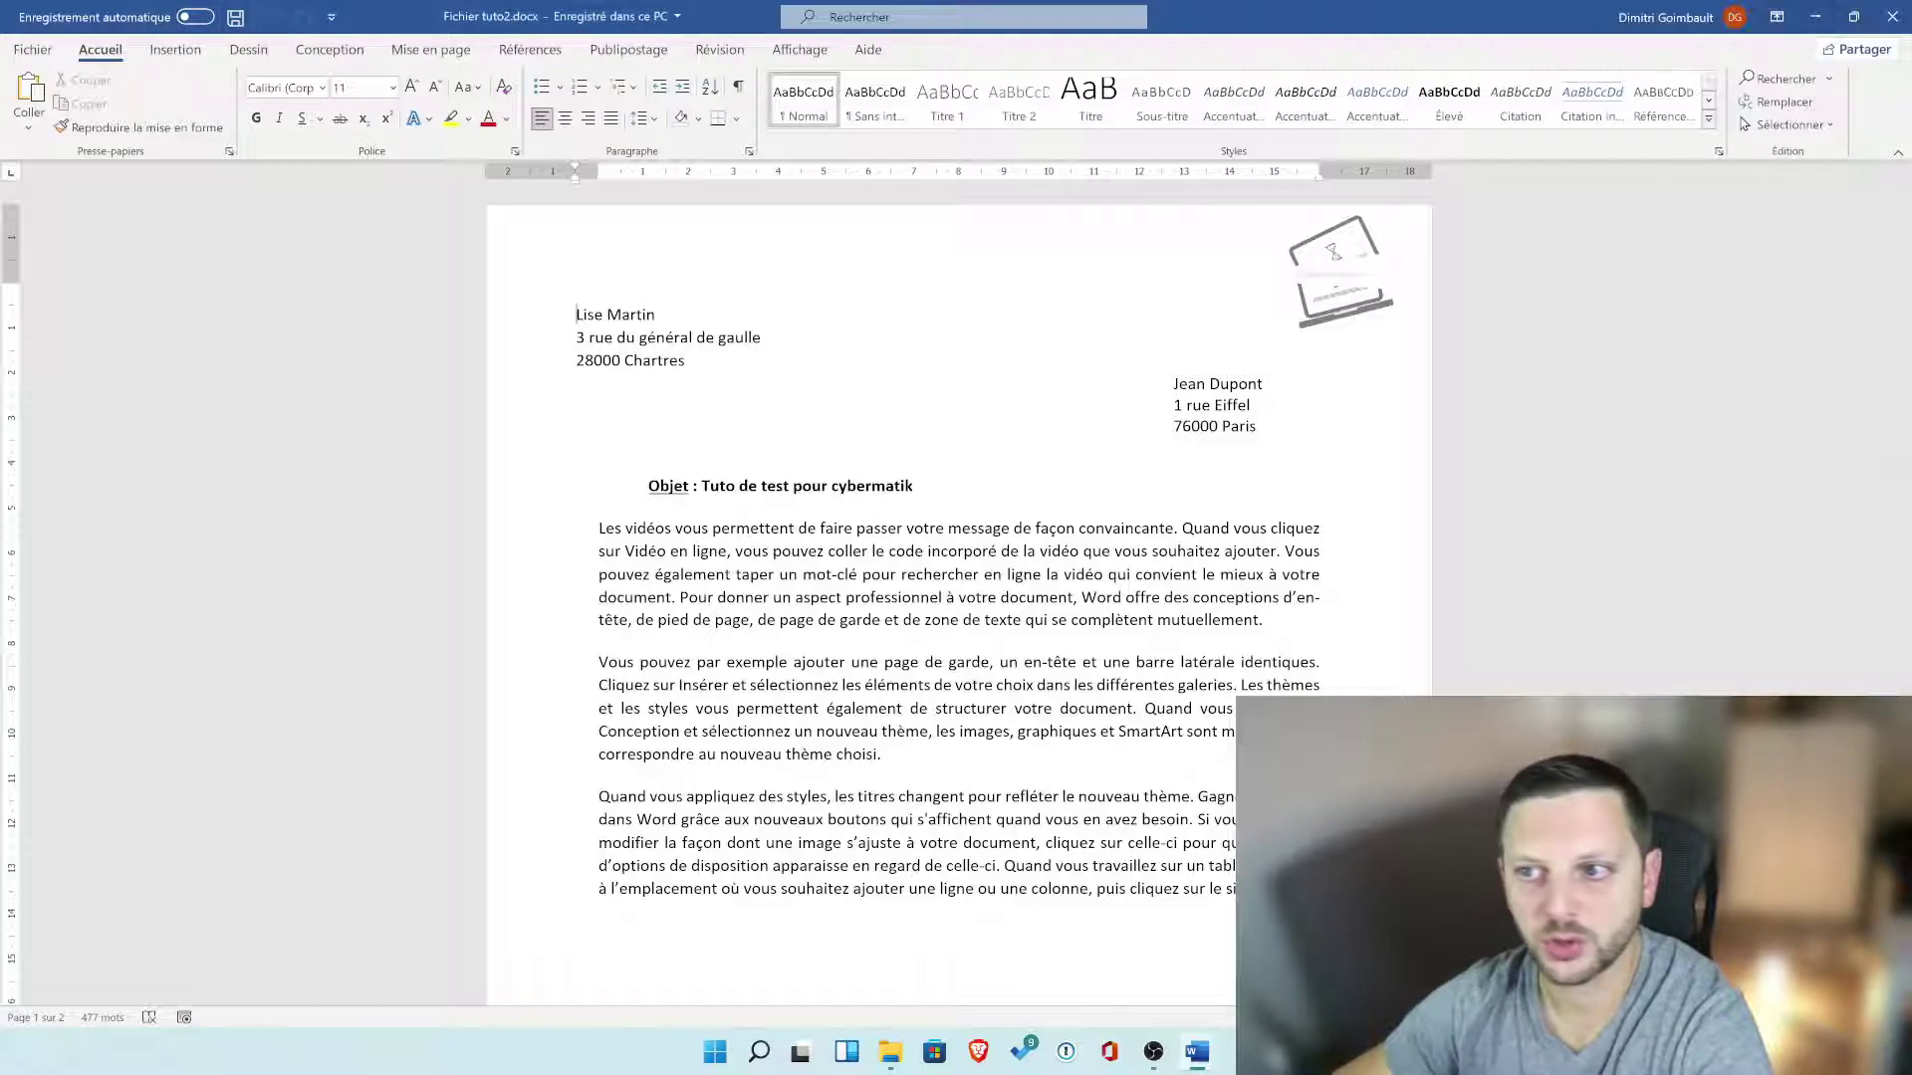
{"action": "left_click", "coordinate": [1897, 18]}
{"action": "double_click", "coordinate": [689, 391]}
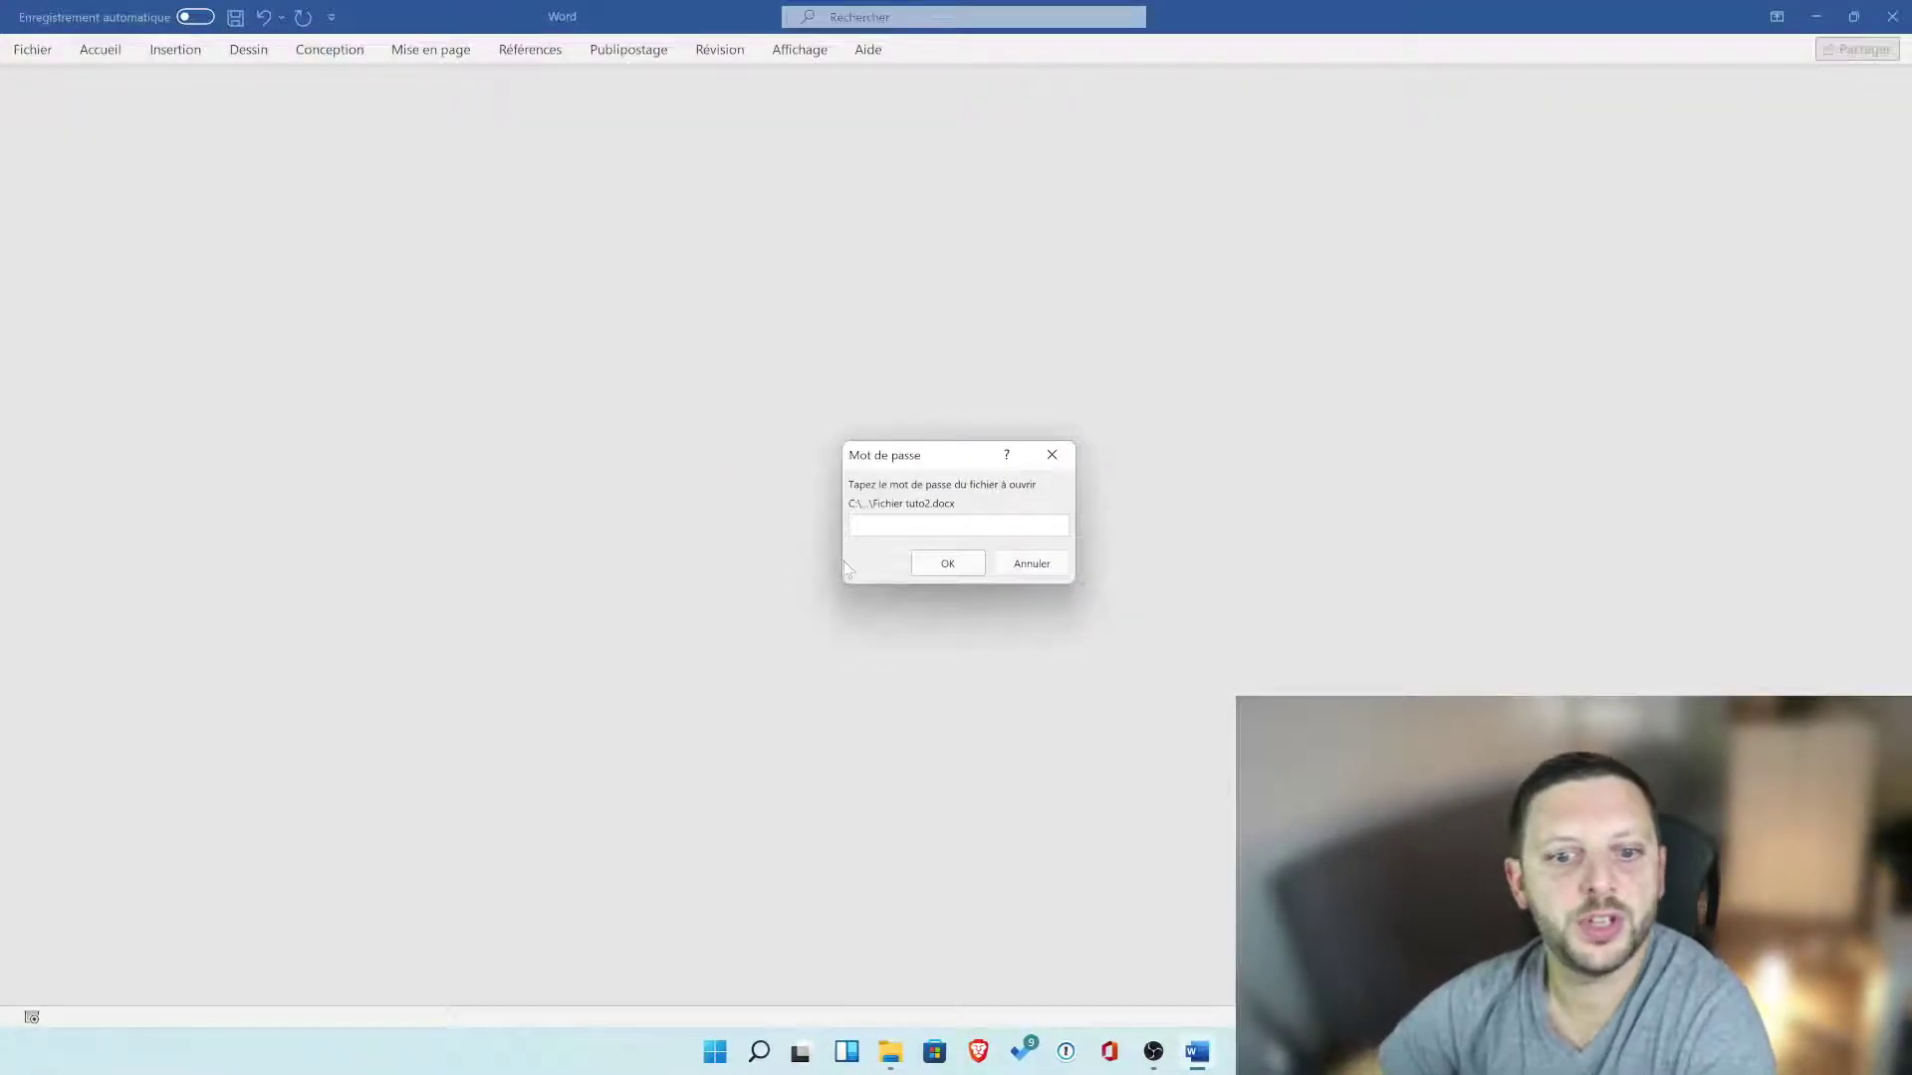
{"action": "type", "text": "a"}
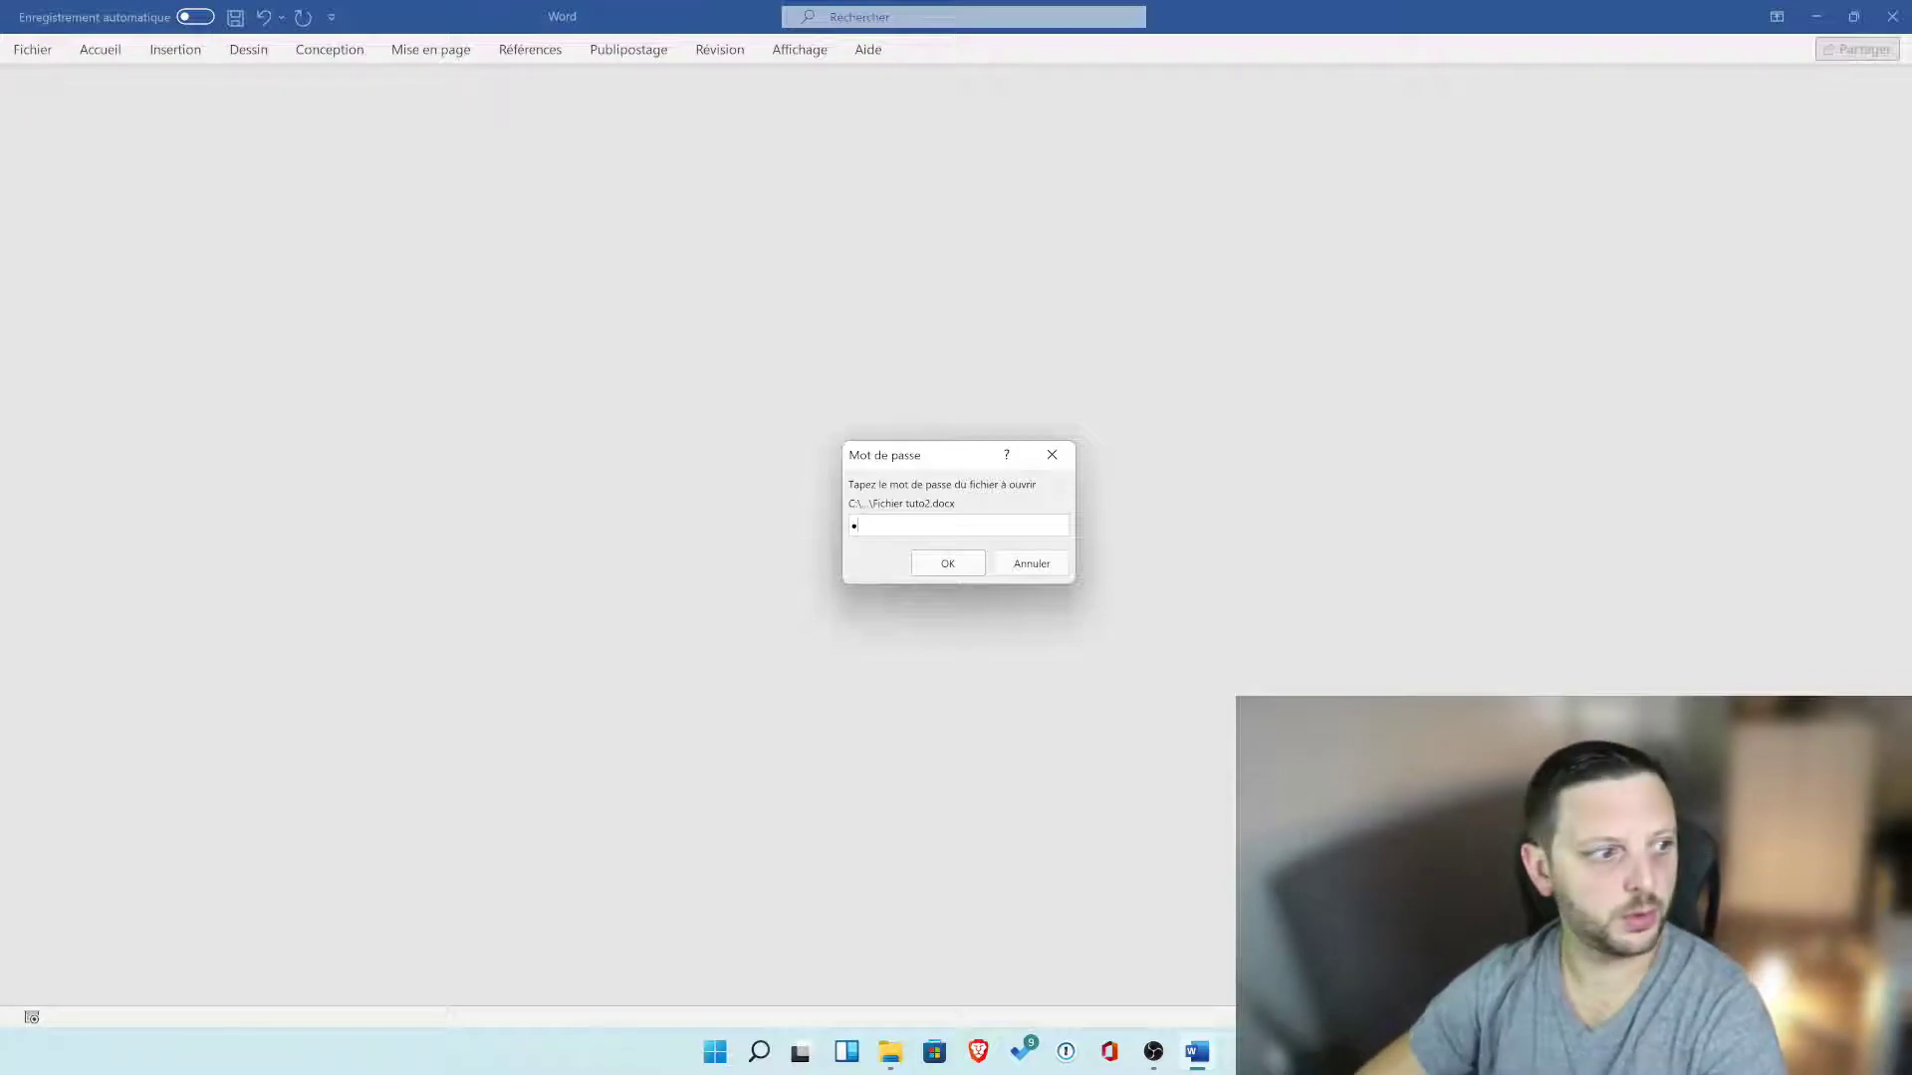
{"action": "key", "text": "Return"}
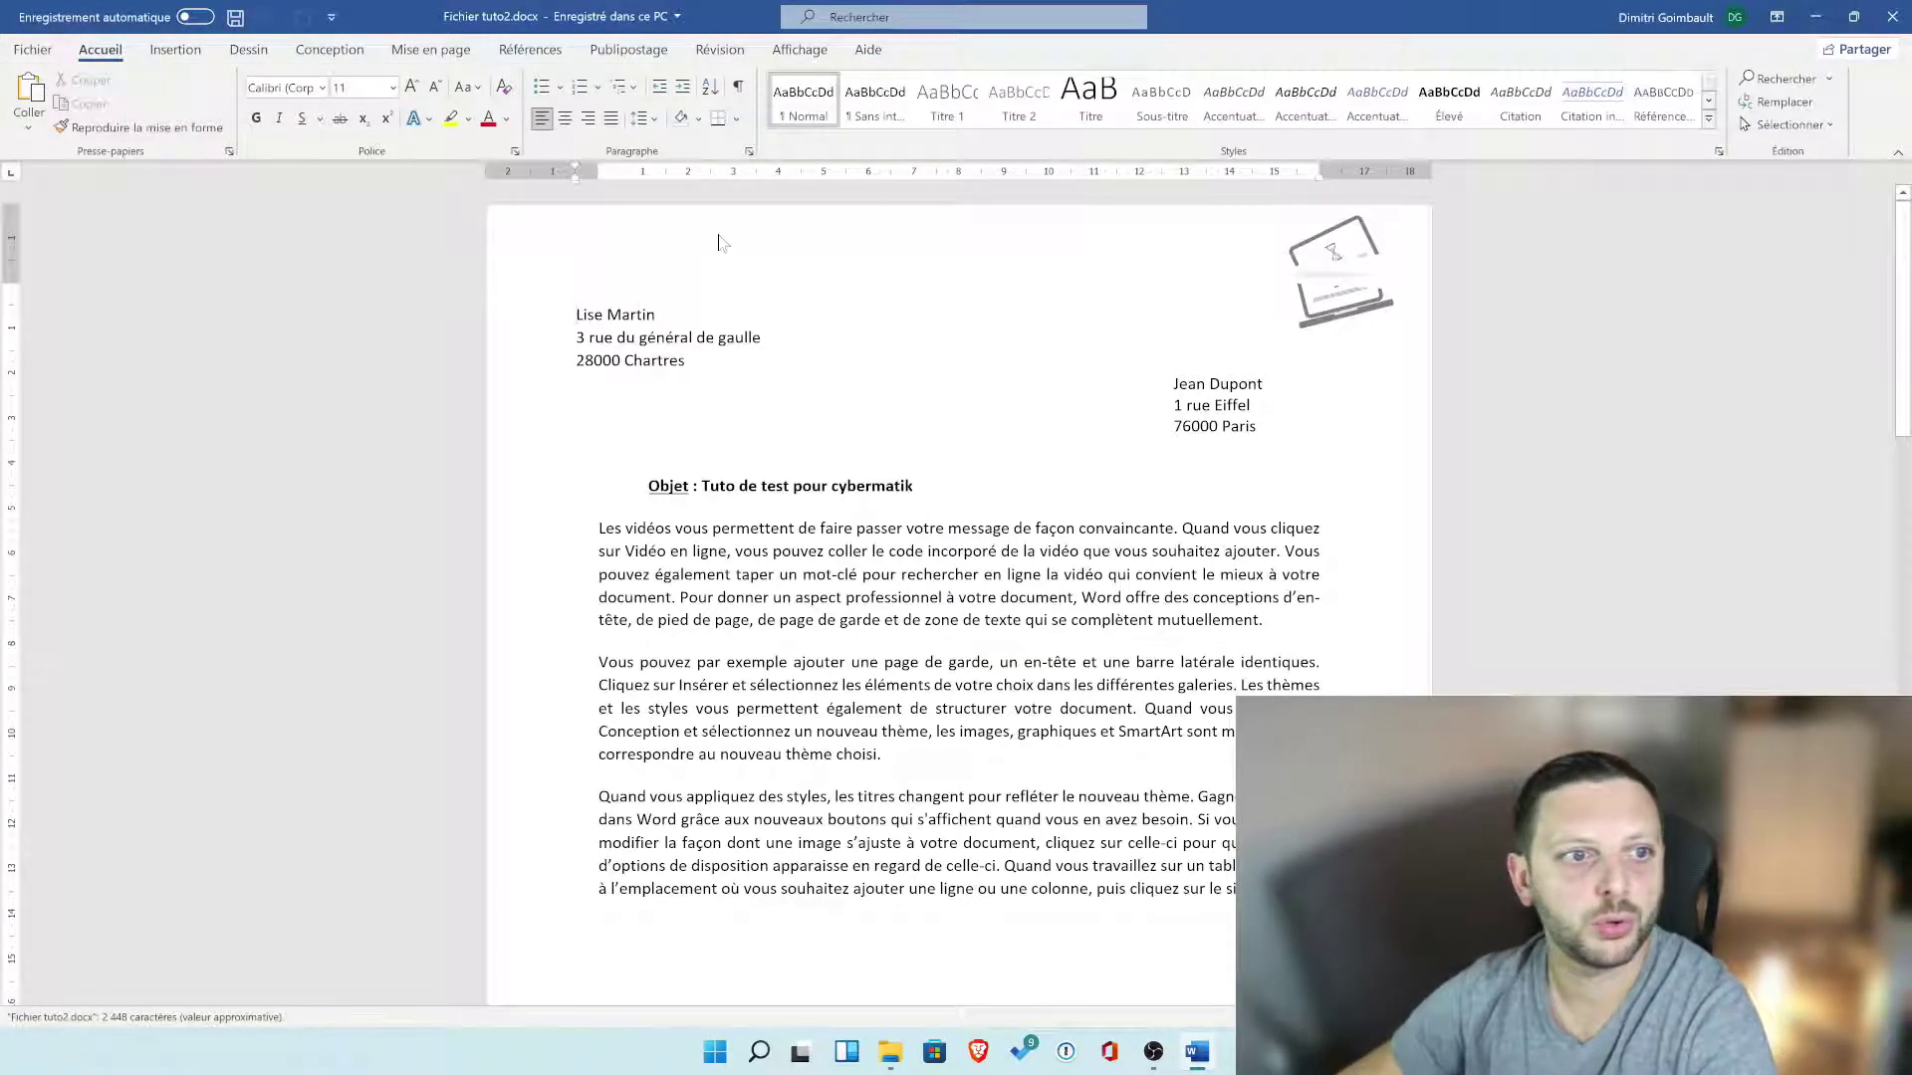
Step: Clear the password in Chiffrer avec mot de passe so the document is no longer encrypted
{"action": "left_click", "coordinate": [33, 52]}
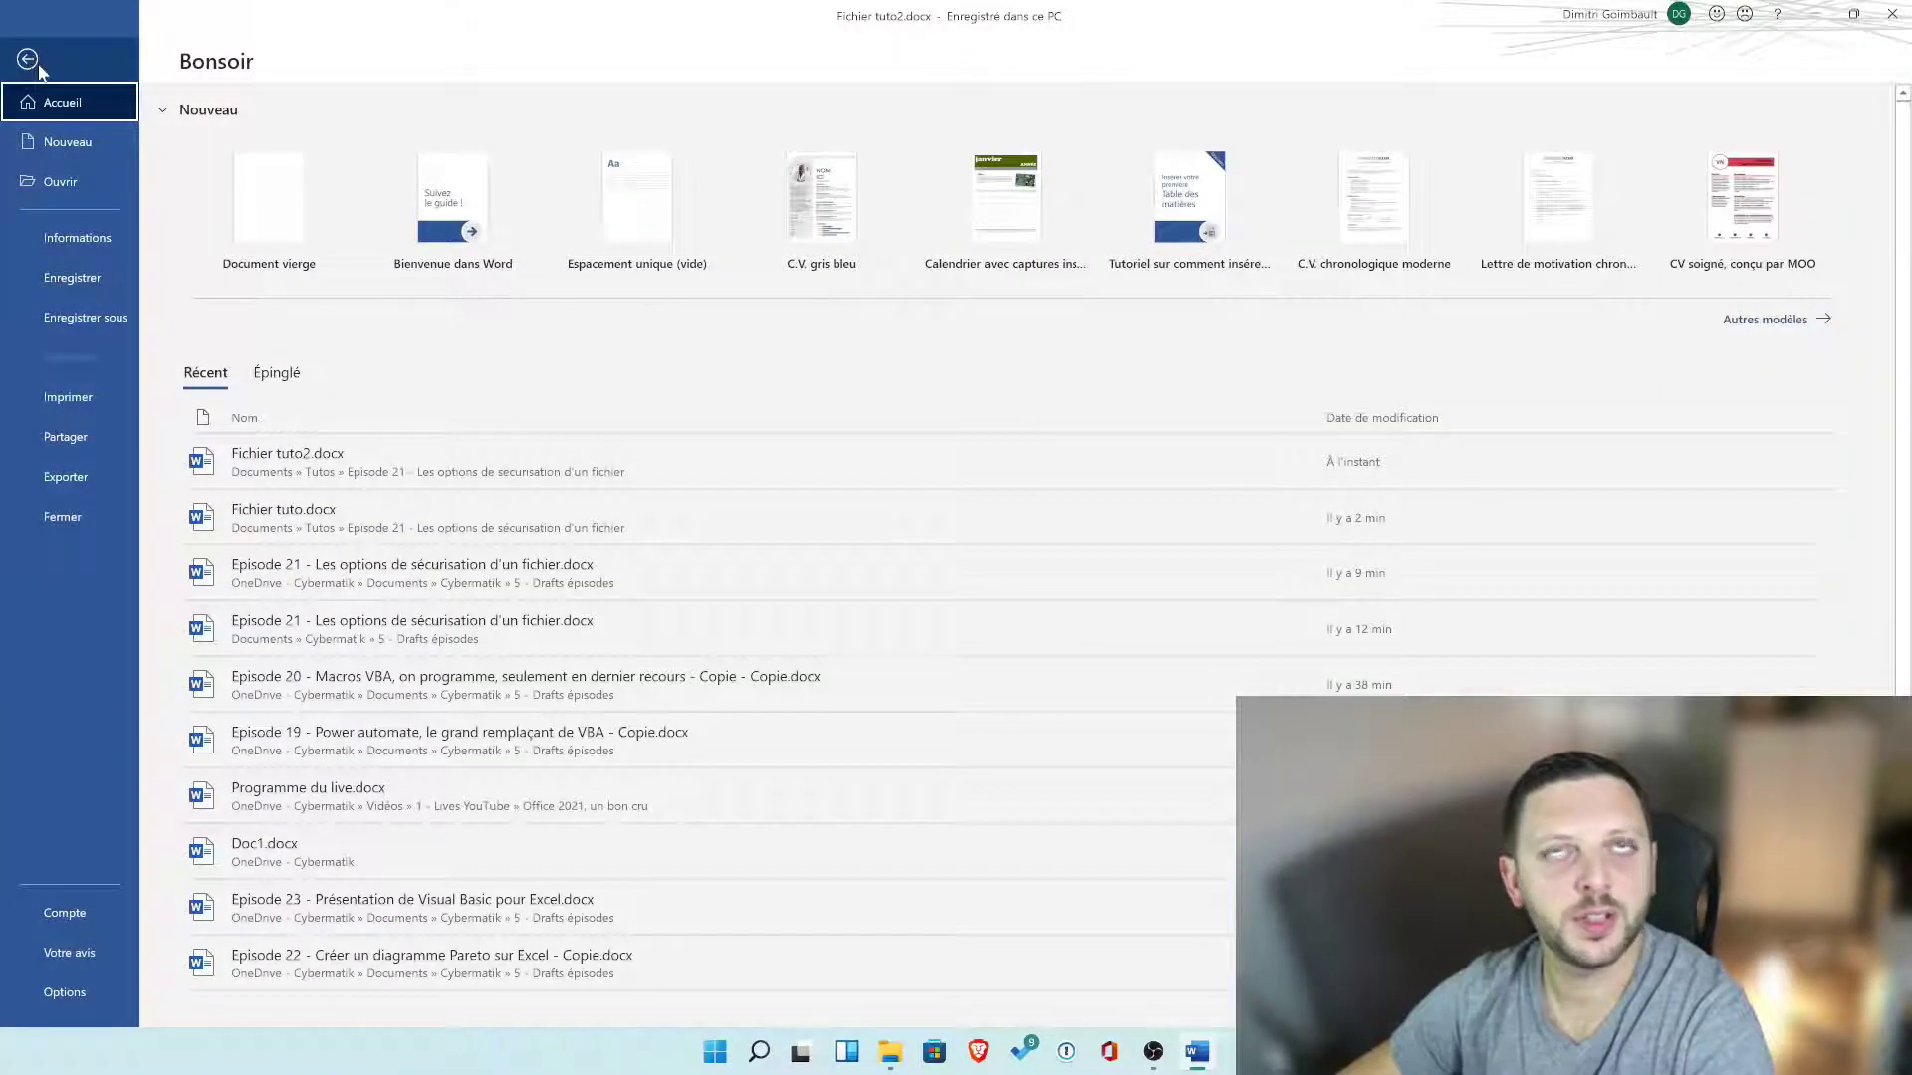
{"action": "left_click", "coordinate": [80, 237]}
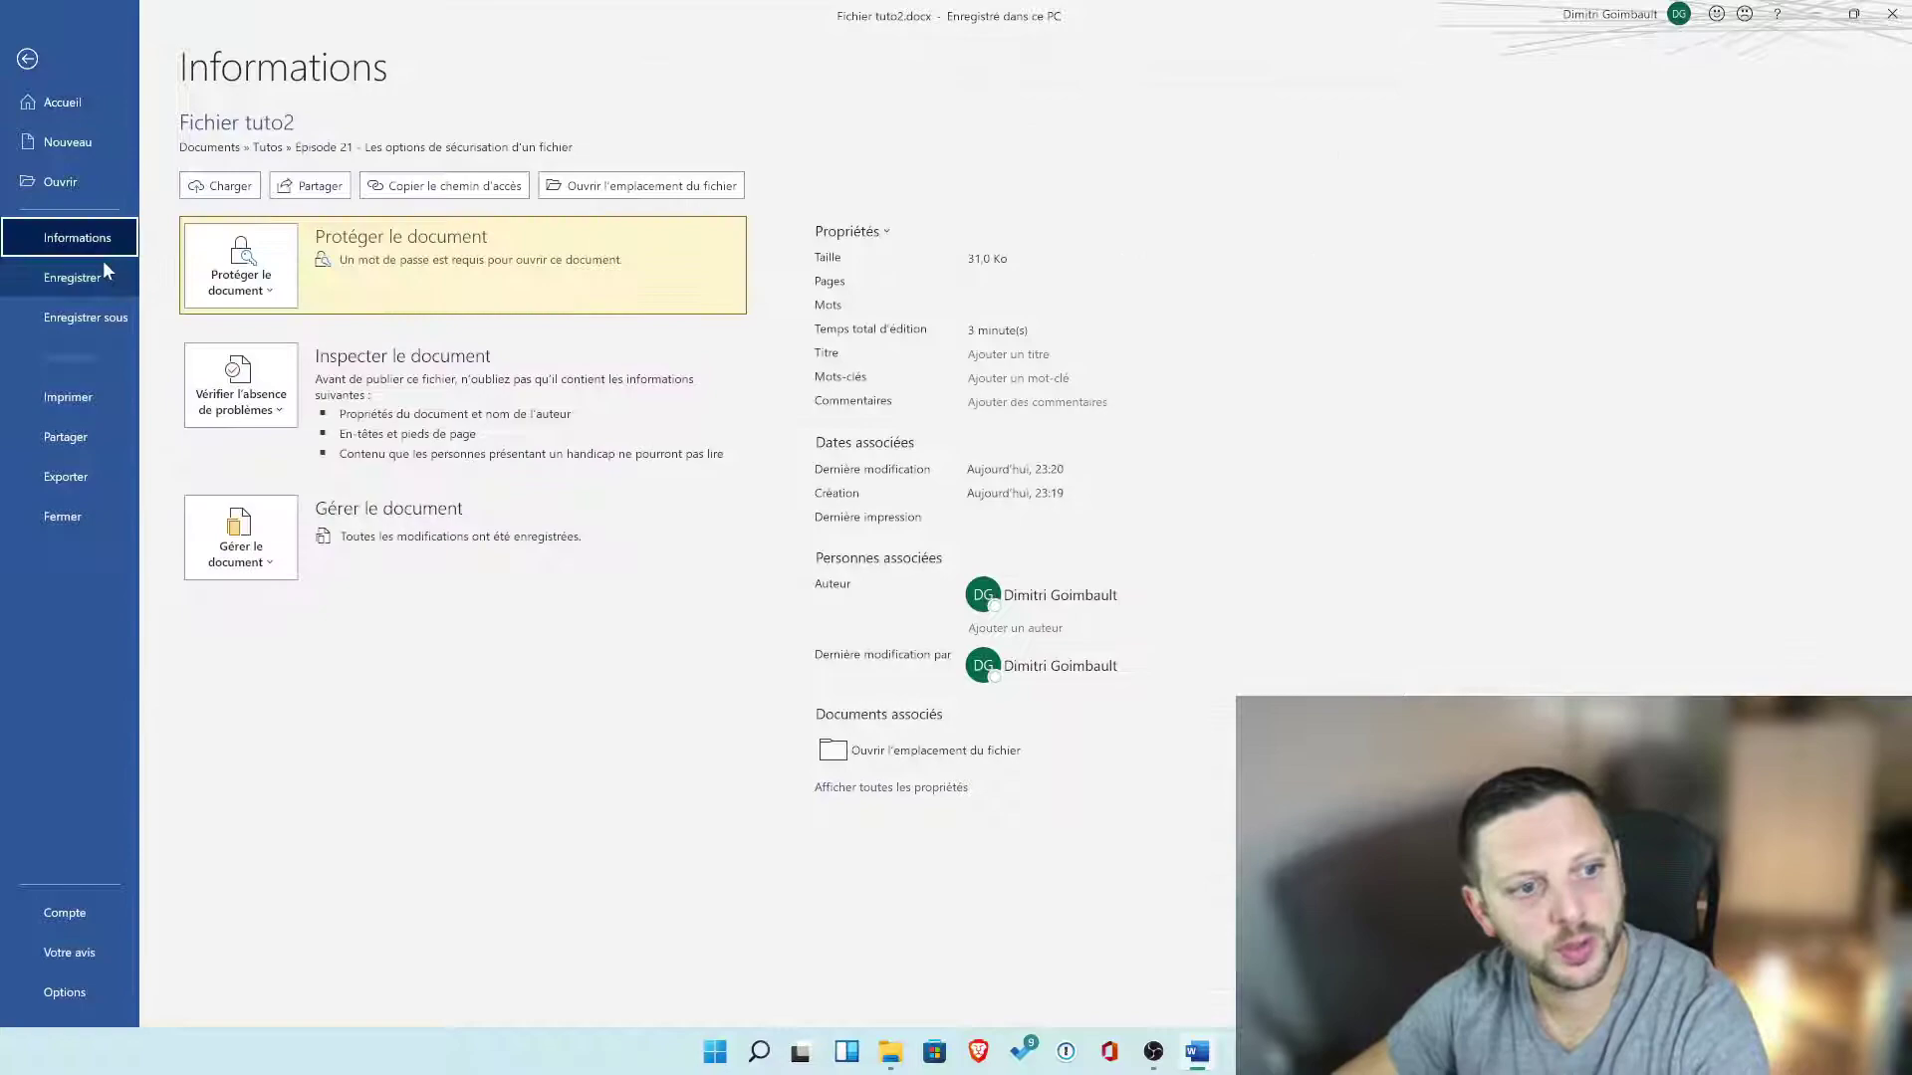
{"action": "left_click", "coordinate": [246, 287]}
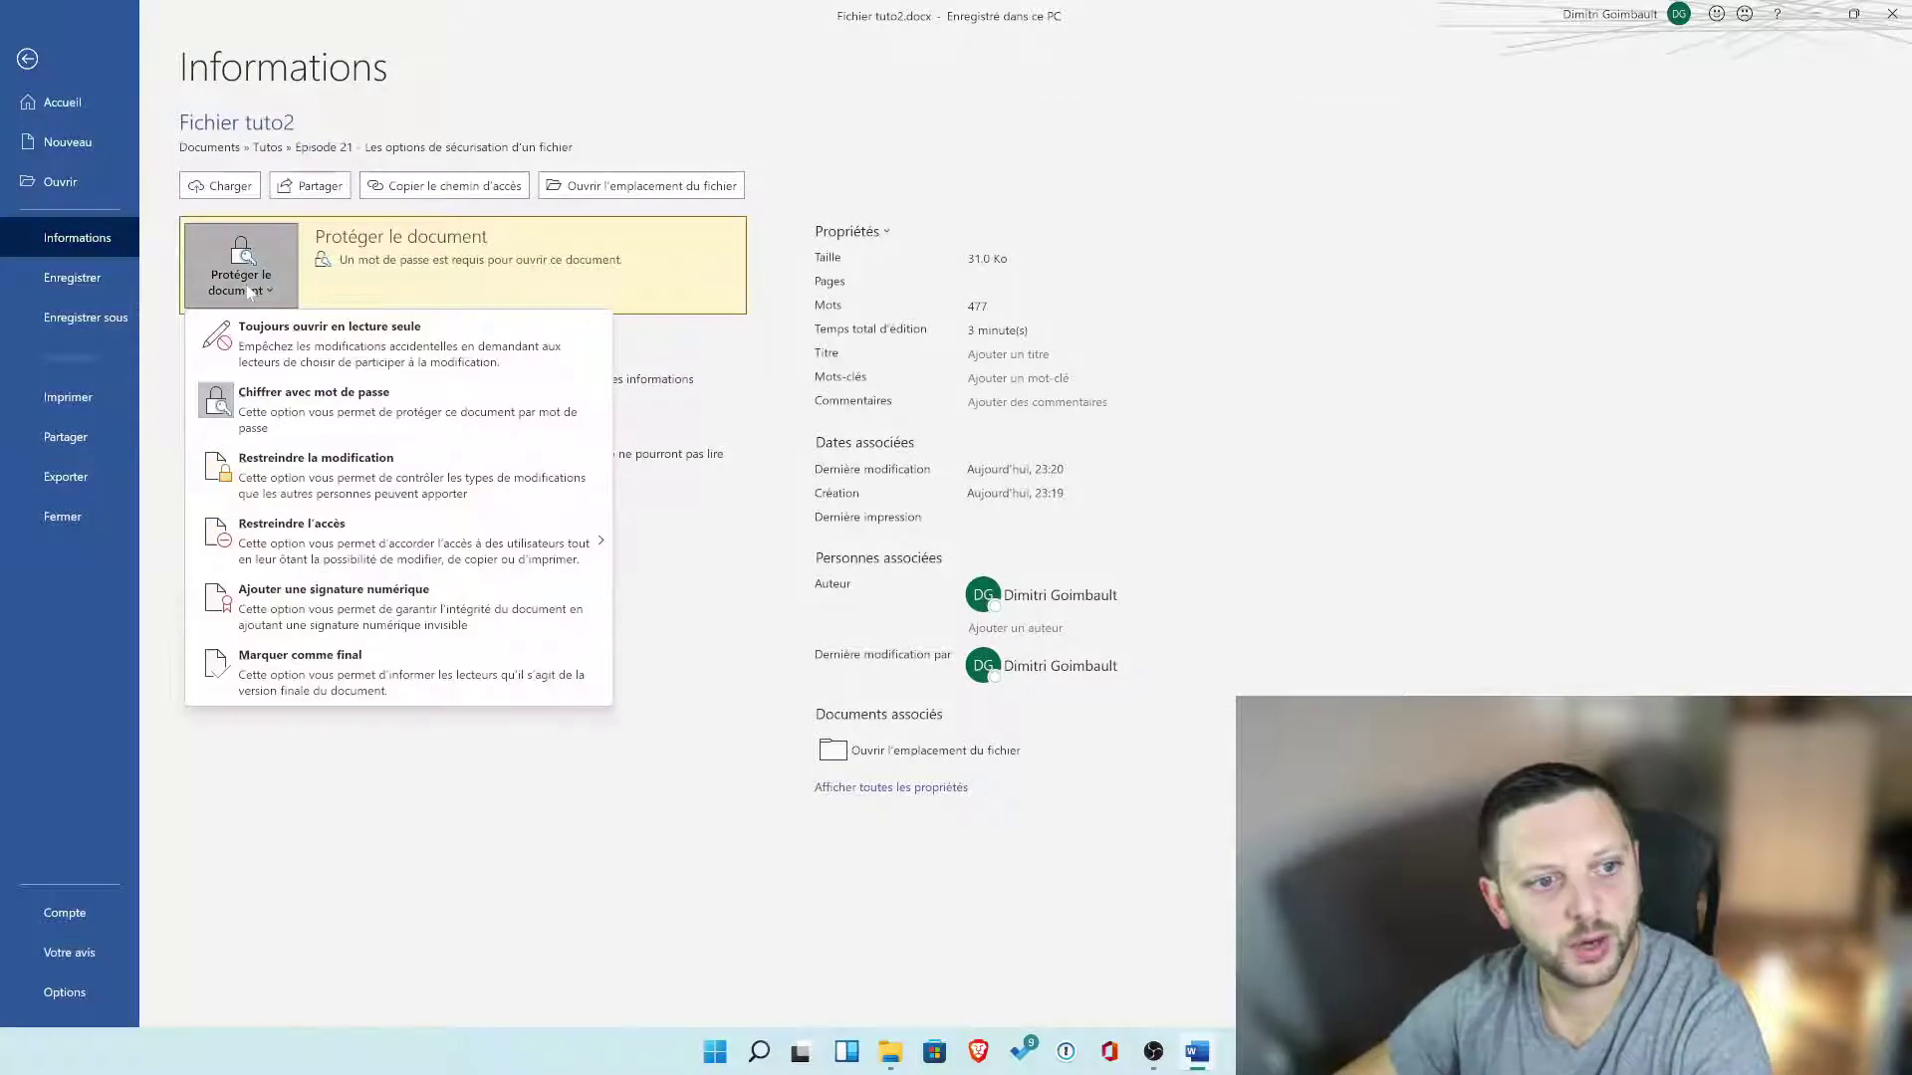
{"action": "left_click", "coordinate": [229, 407]}
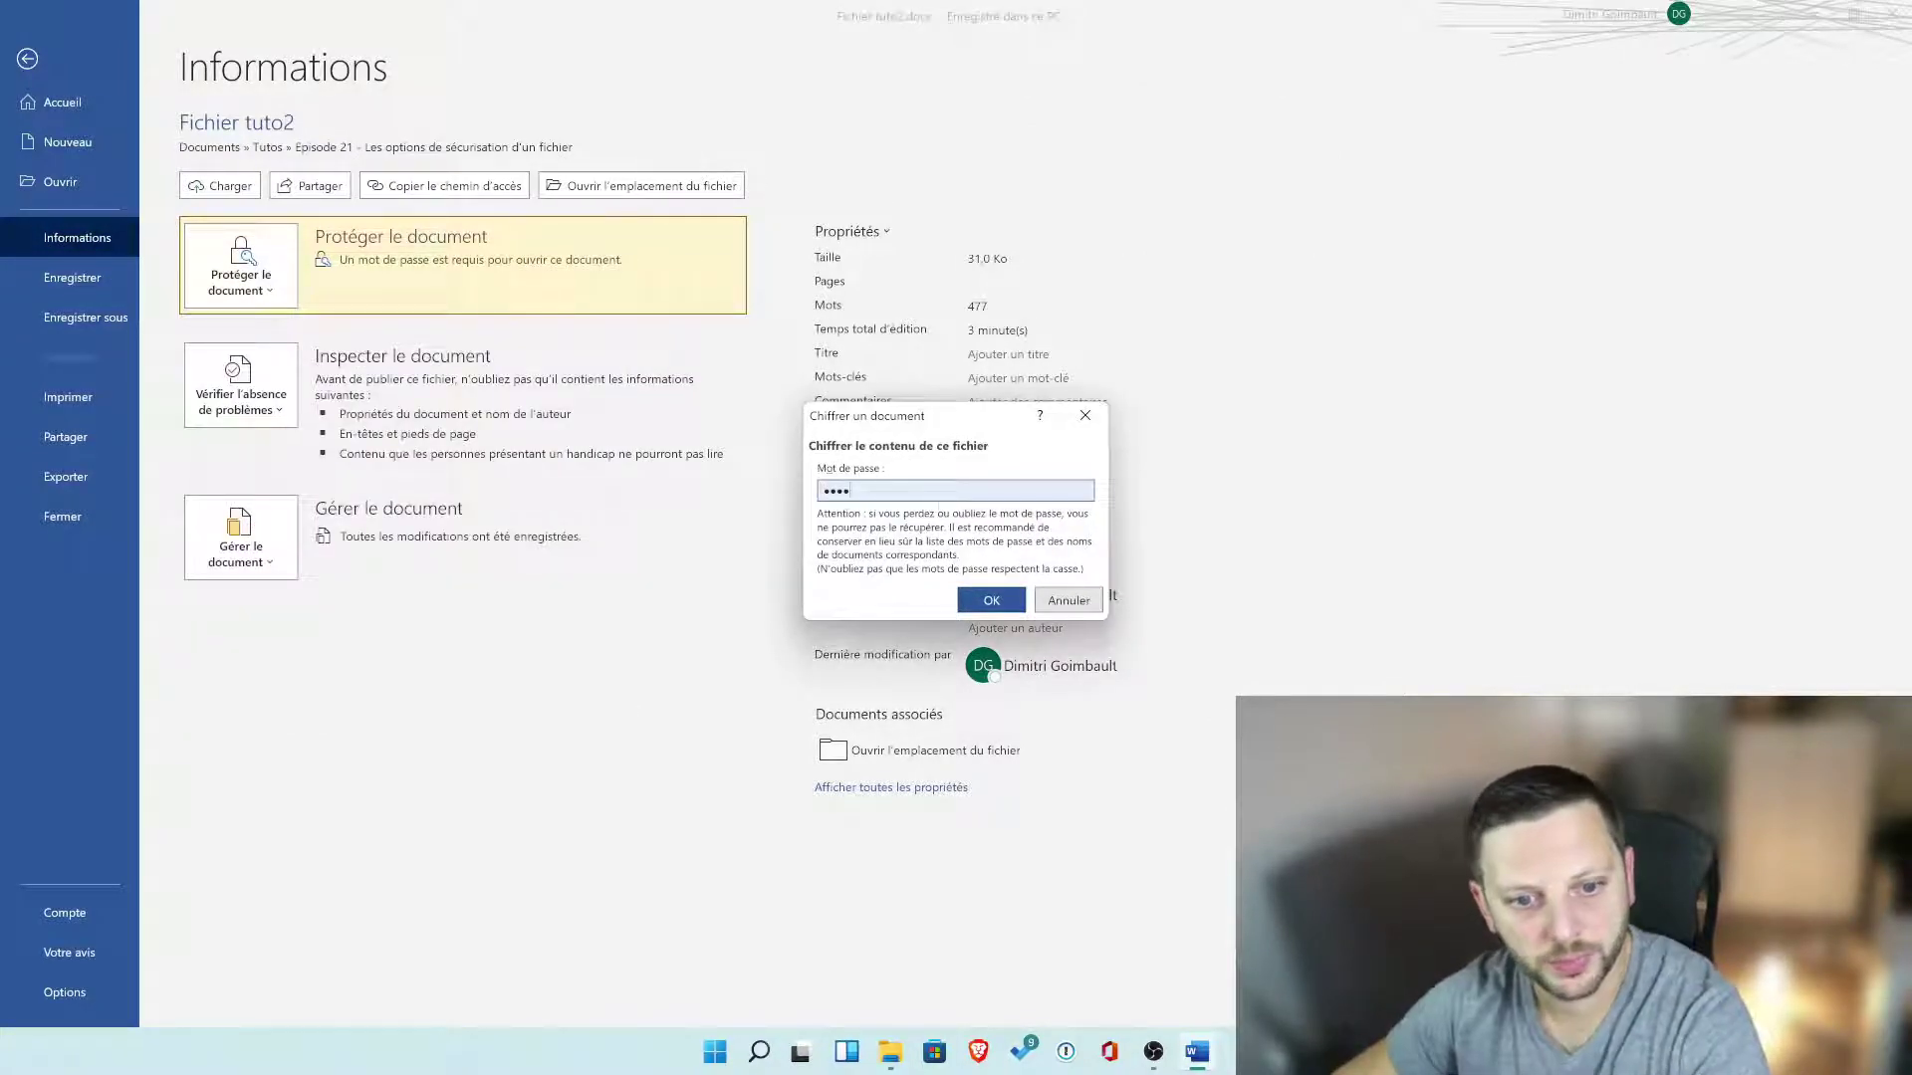
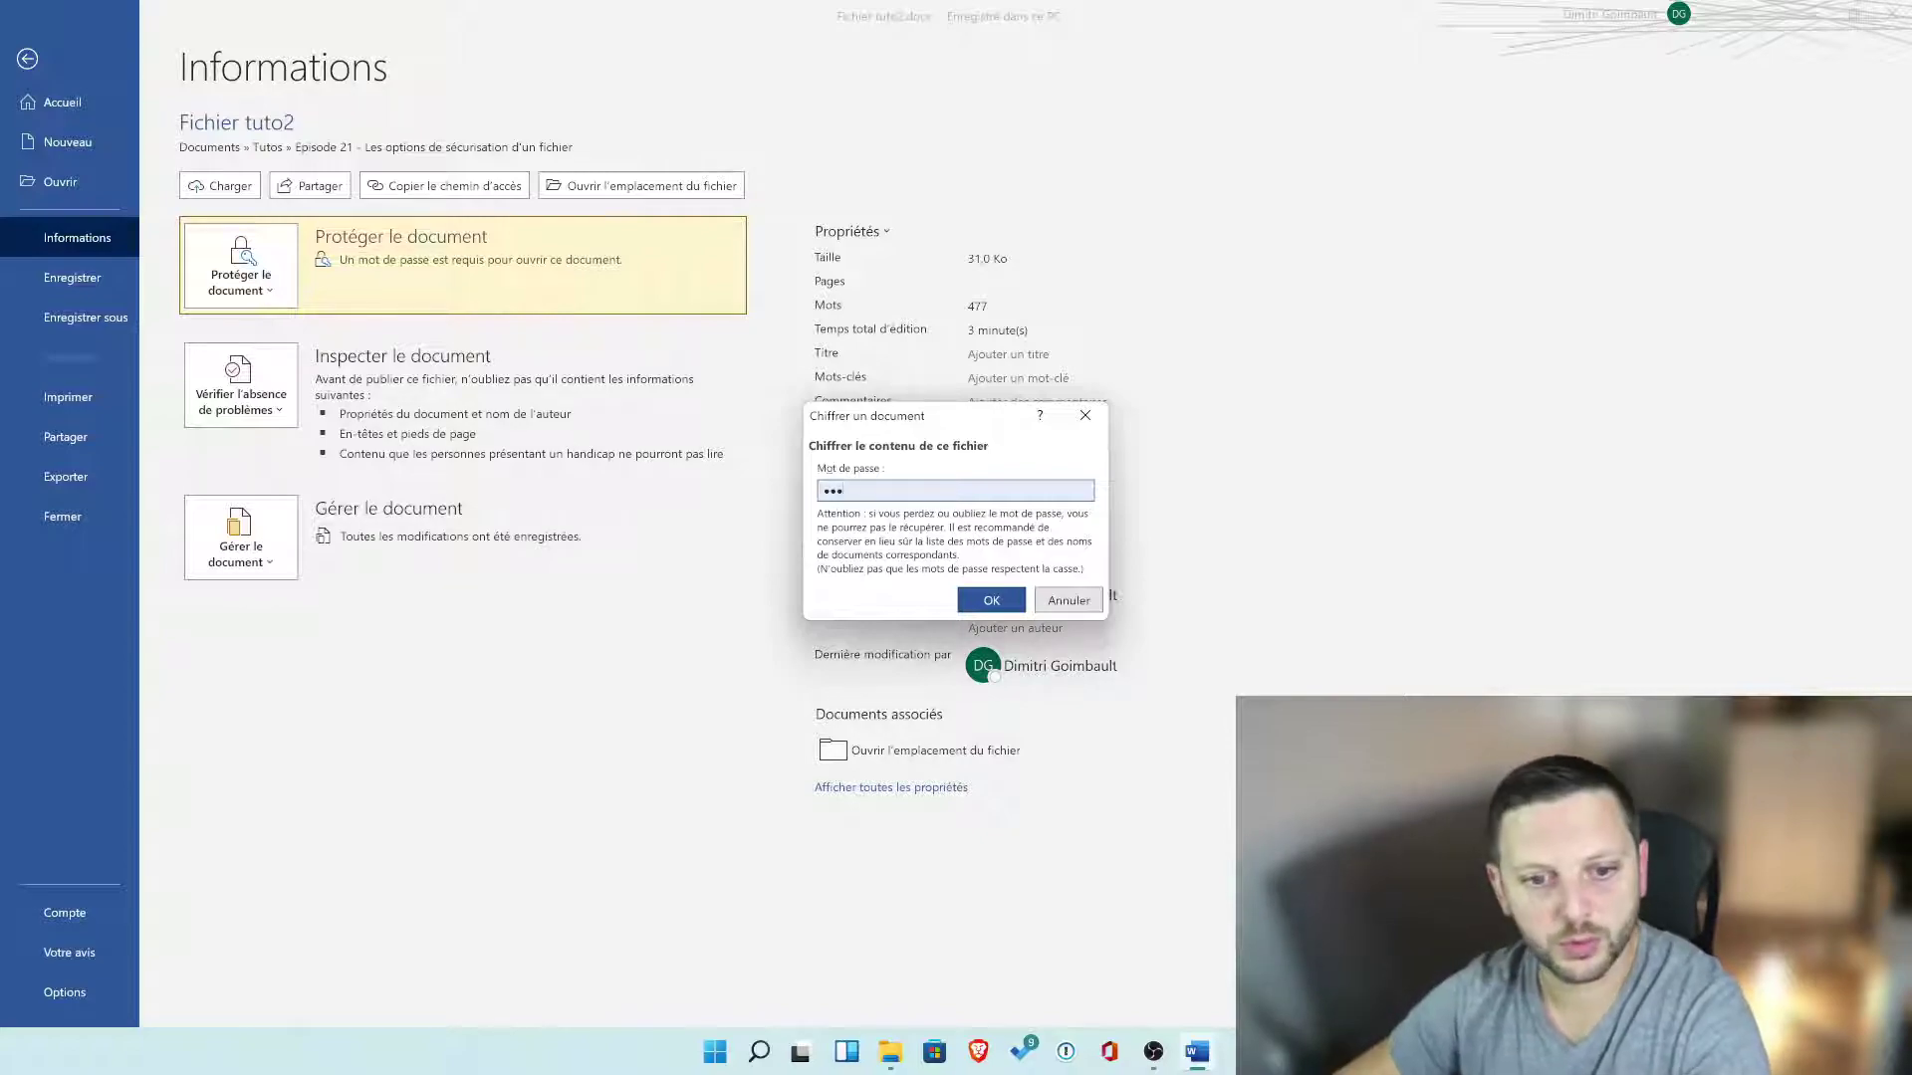
{"action": "left_click", "coordinate": [991, 600]}
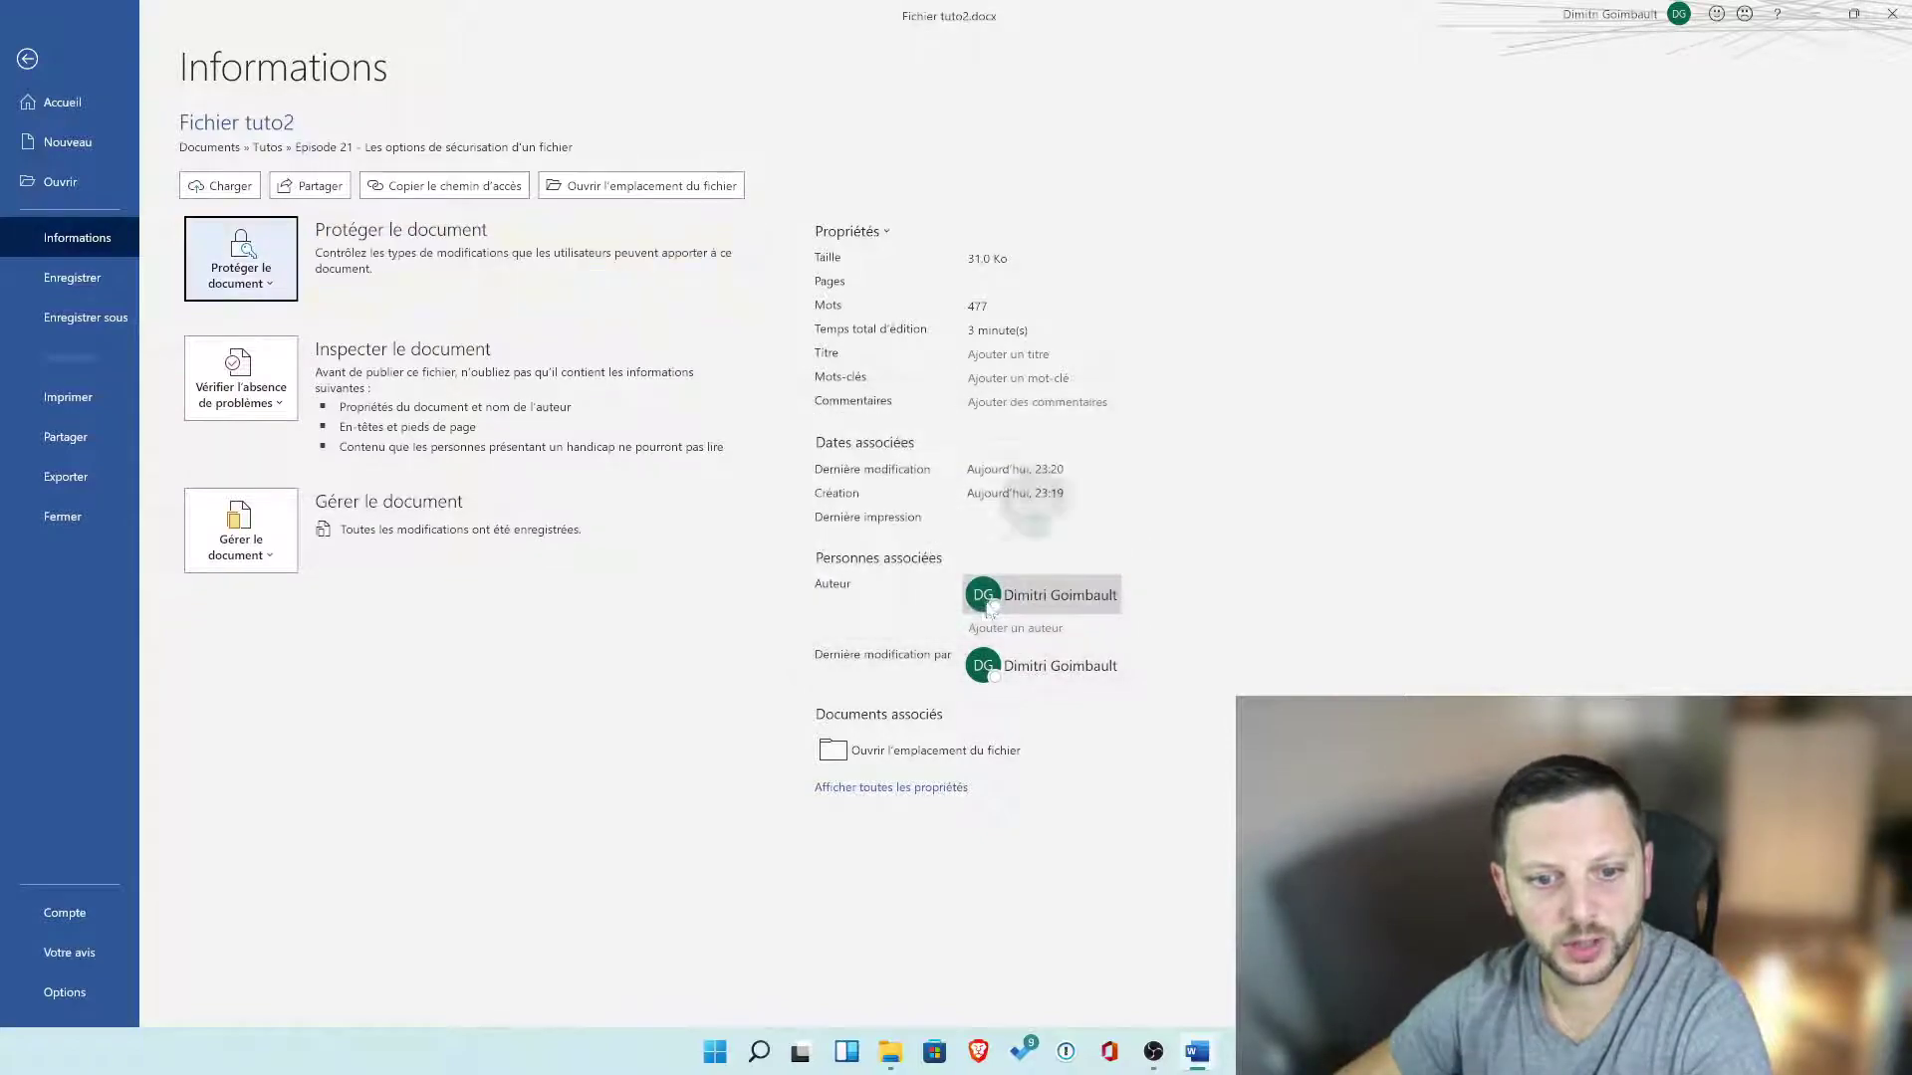
Step: Restrict editing to Commentaires only, add a Tout le monde exception, and start enforcing protection
{"action": "left_click", "coordinate": [283, 293]}
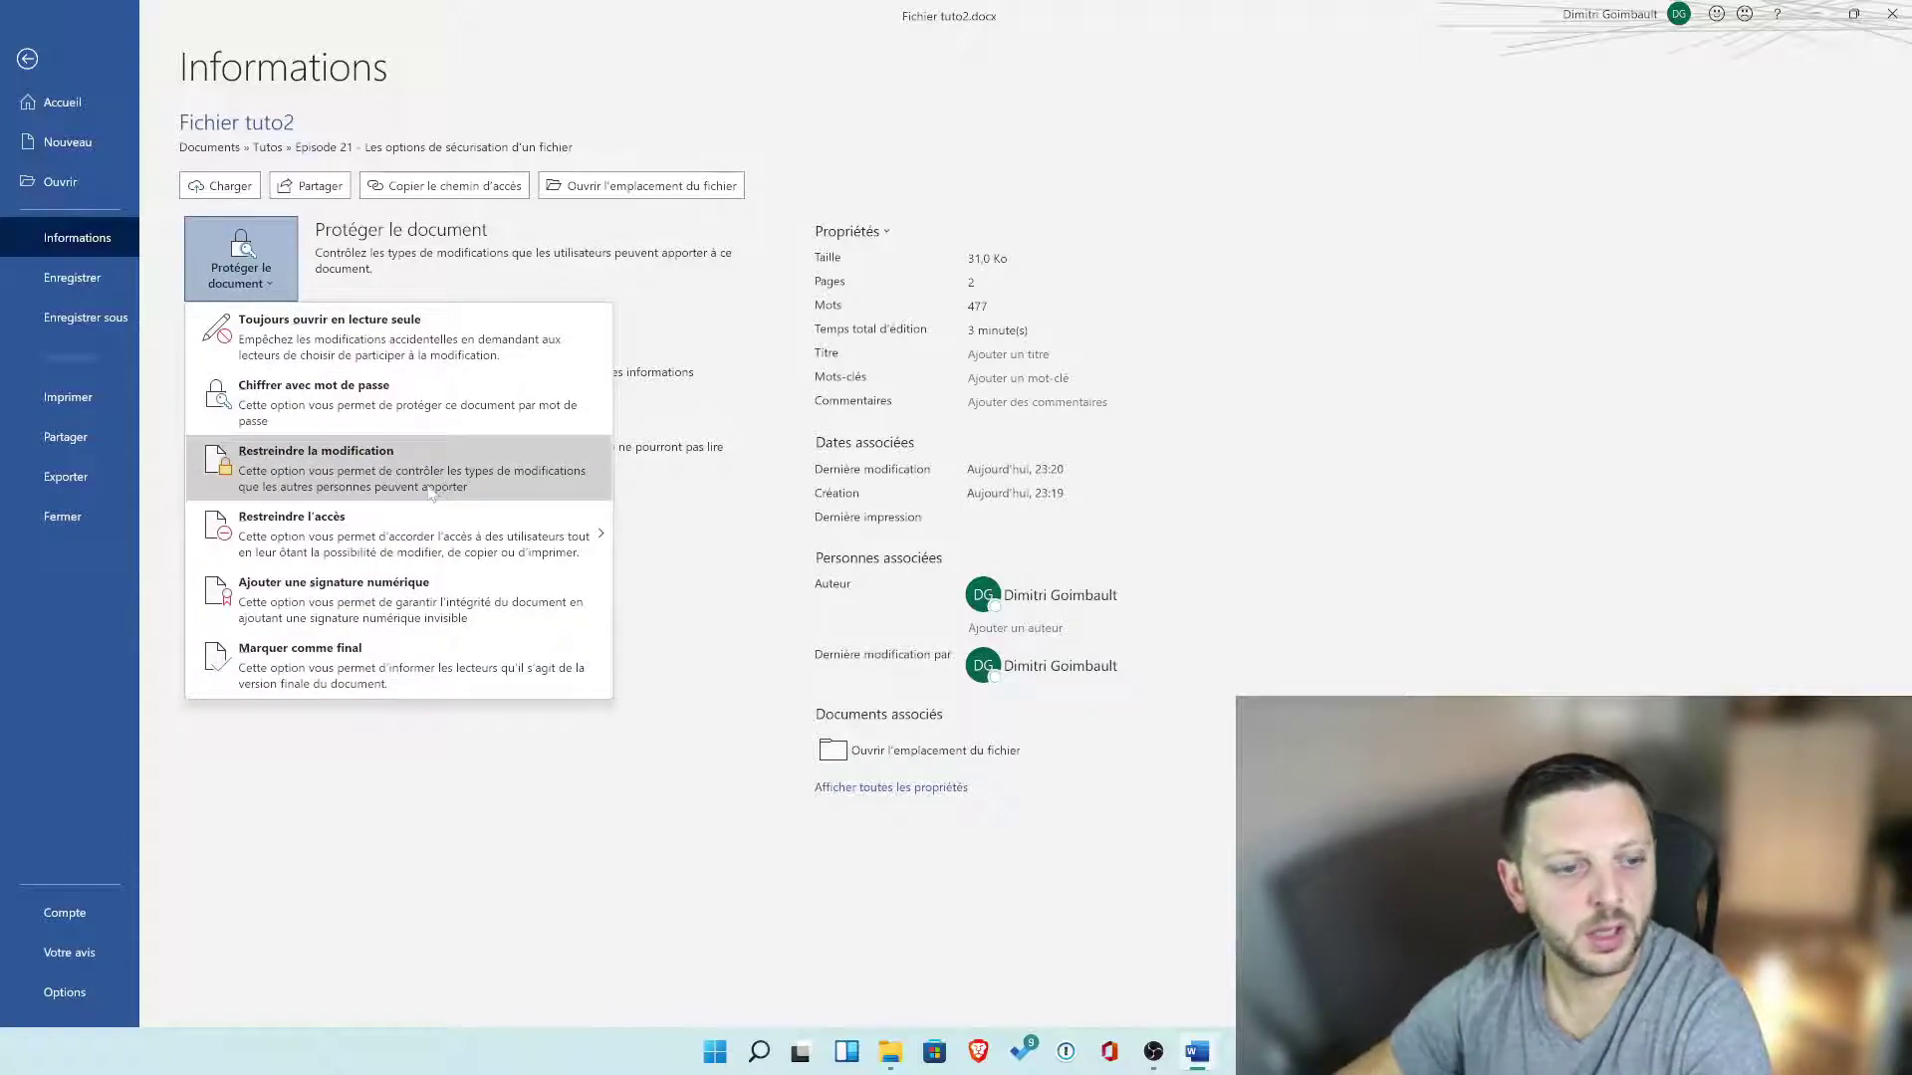
{"action": "left_click", "coordinate": [405, 480]}
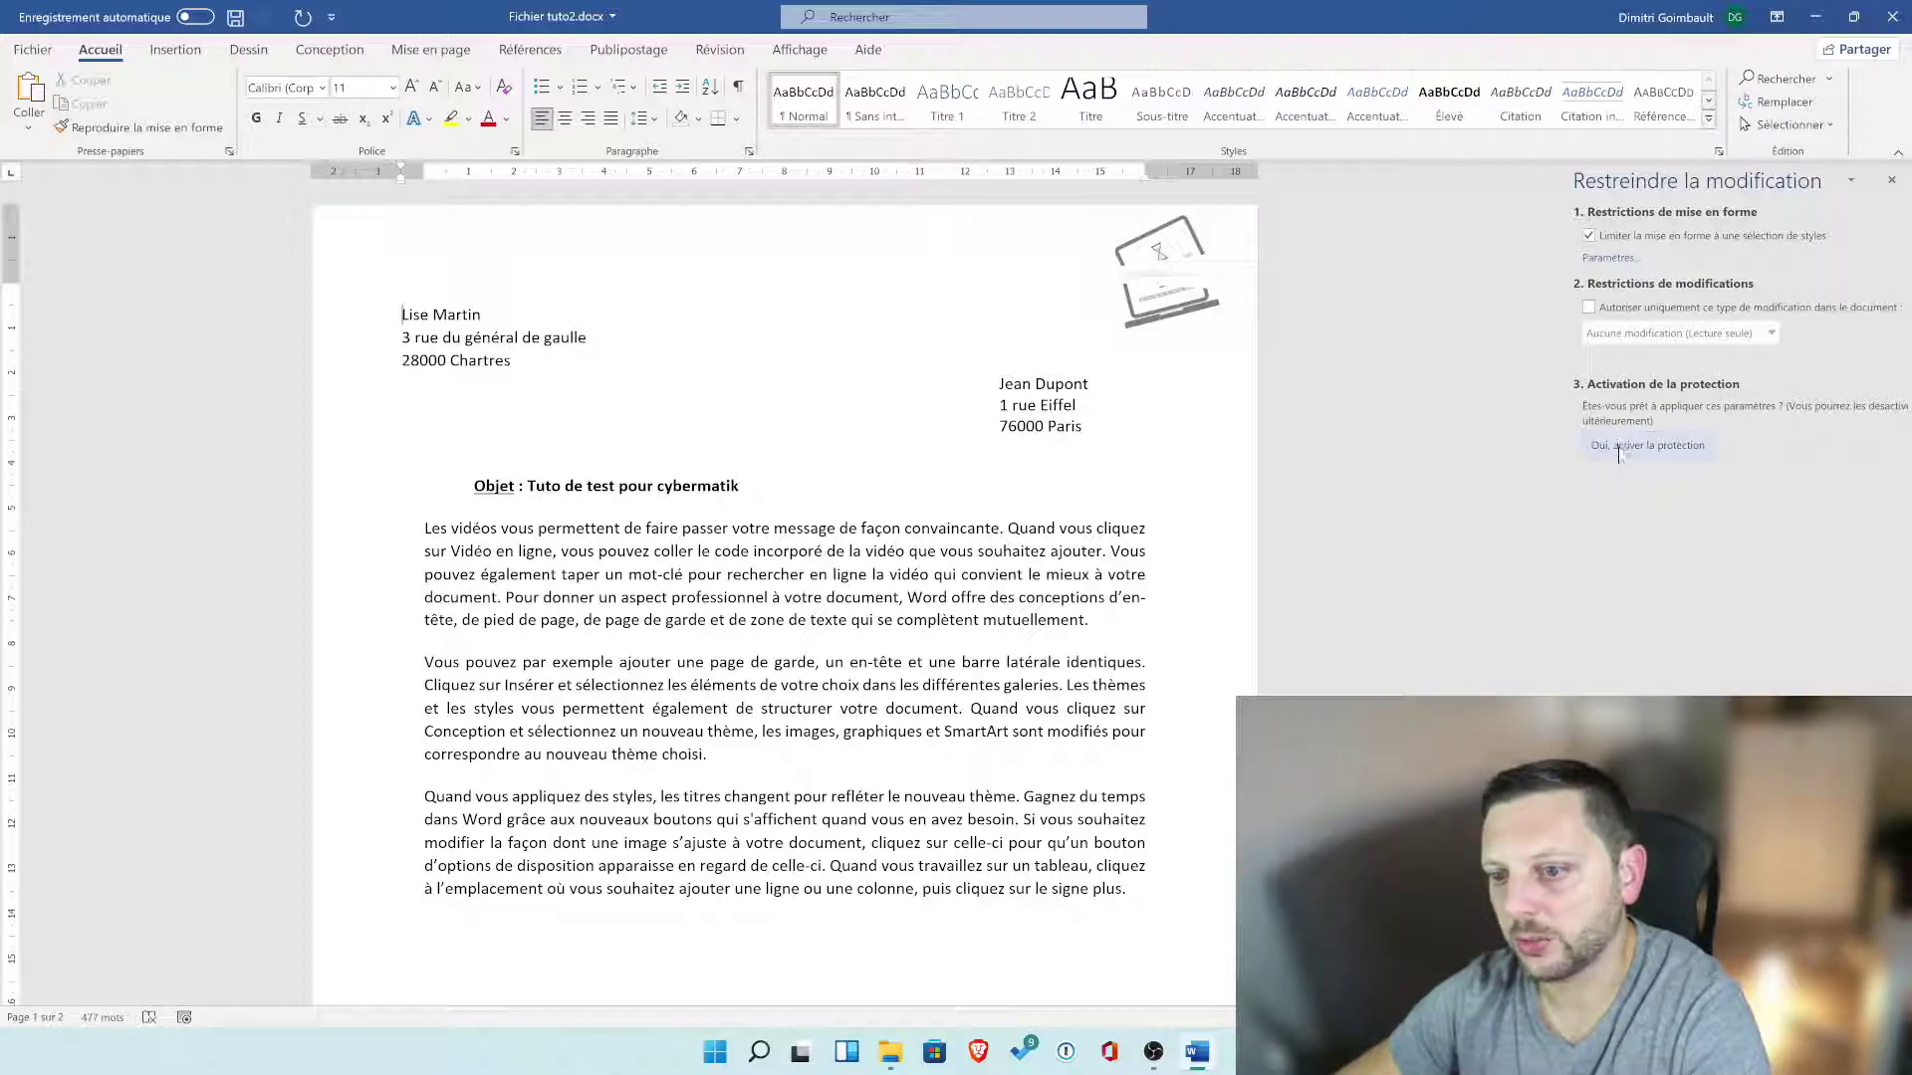
{"action": "left_click", "coordinate": [1589, 307]}
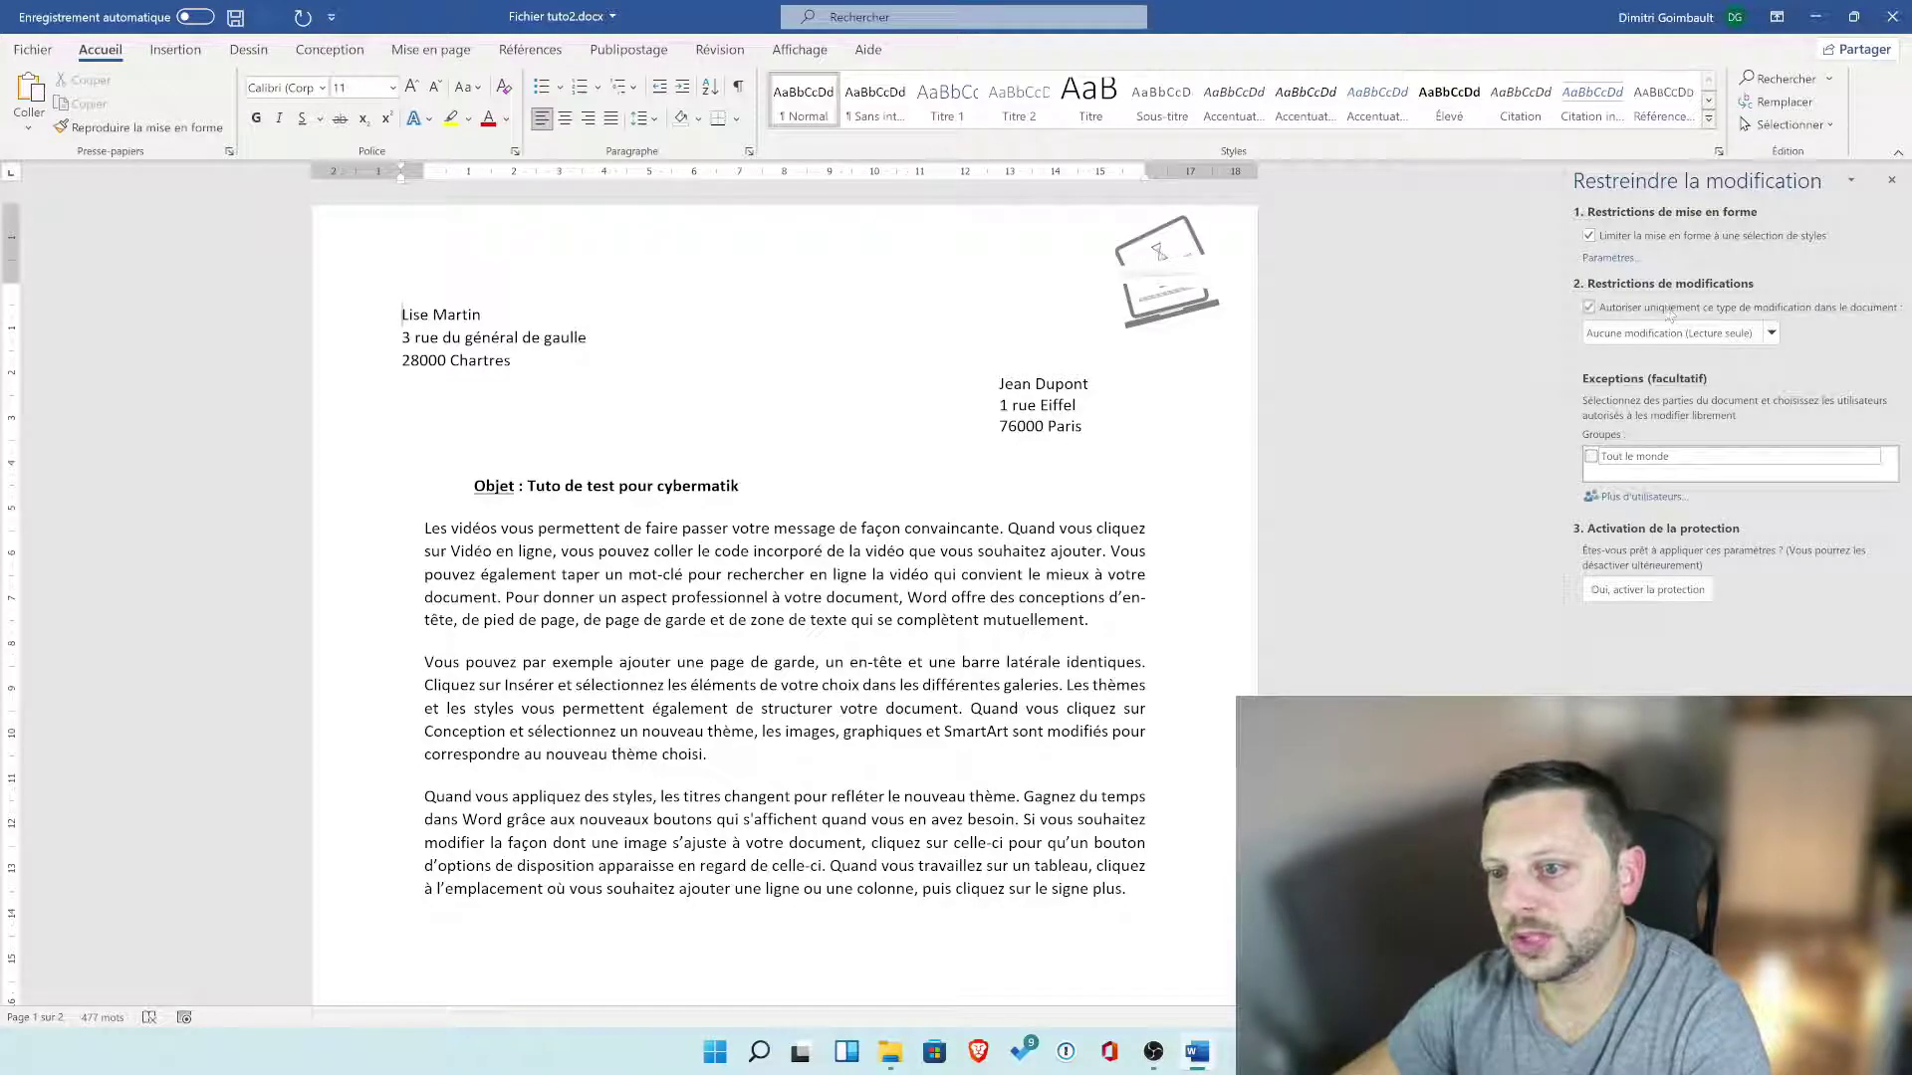
{"action": "left_click", "coordinate": [1629, 335]}
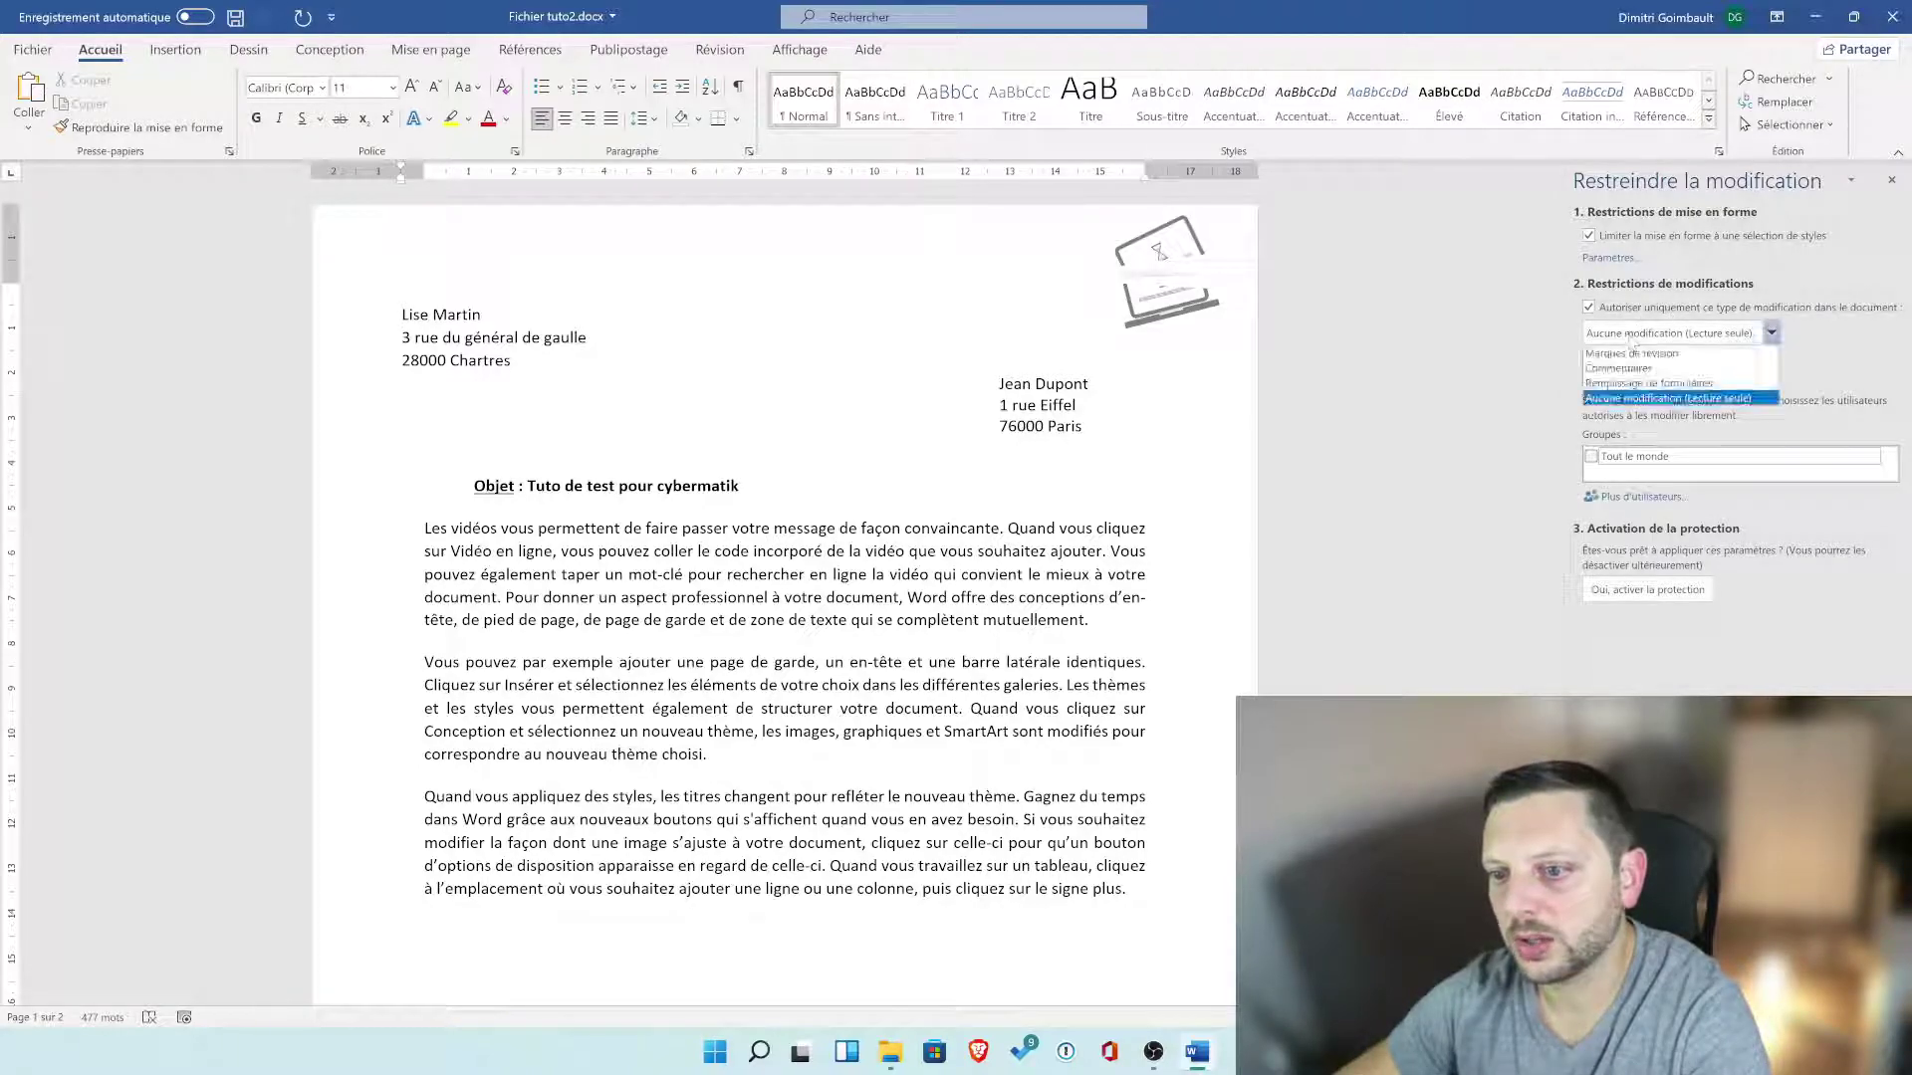
{"action": "left_click", "coordinate": [1850, 365]}
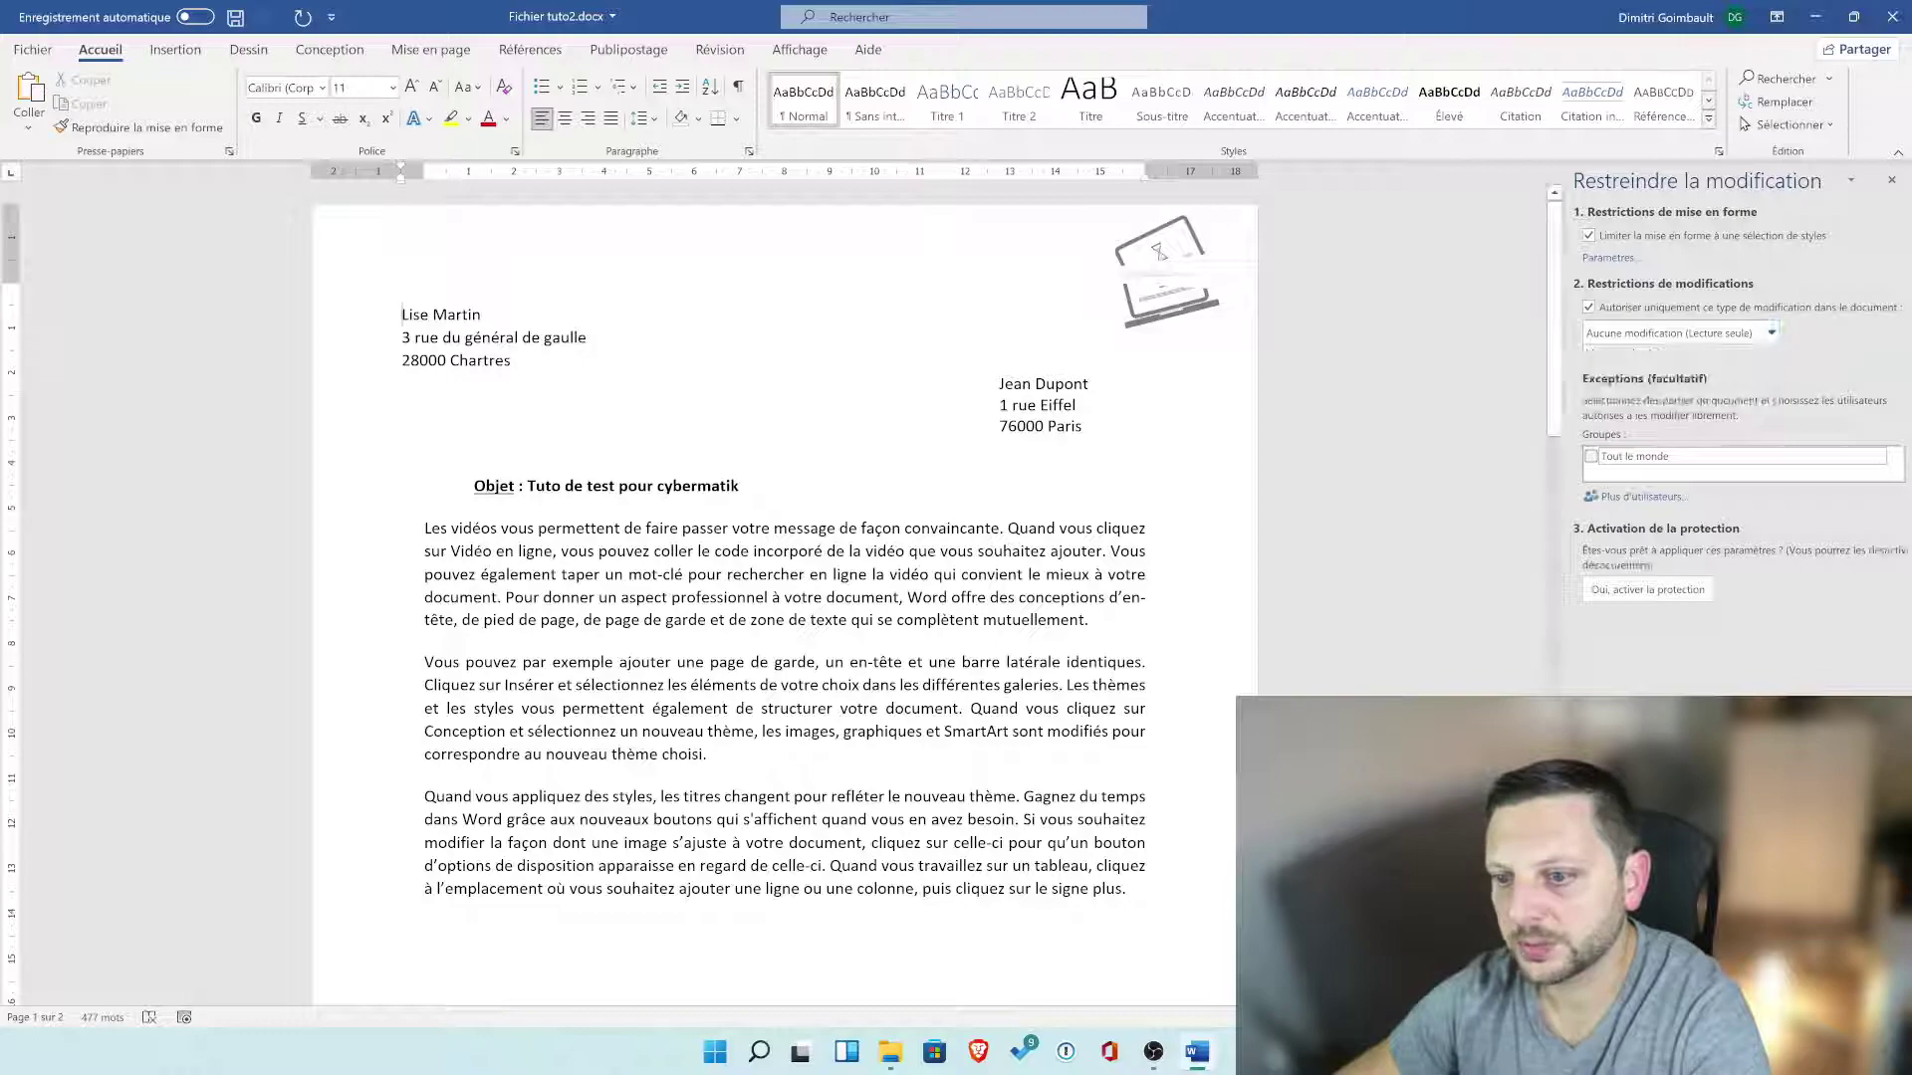
{"action": "left_click", "coordinate": [1673, 333]}
{"action": "left_click", "coordinate": [1678, 355]}
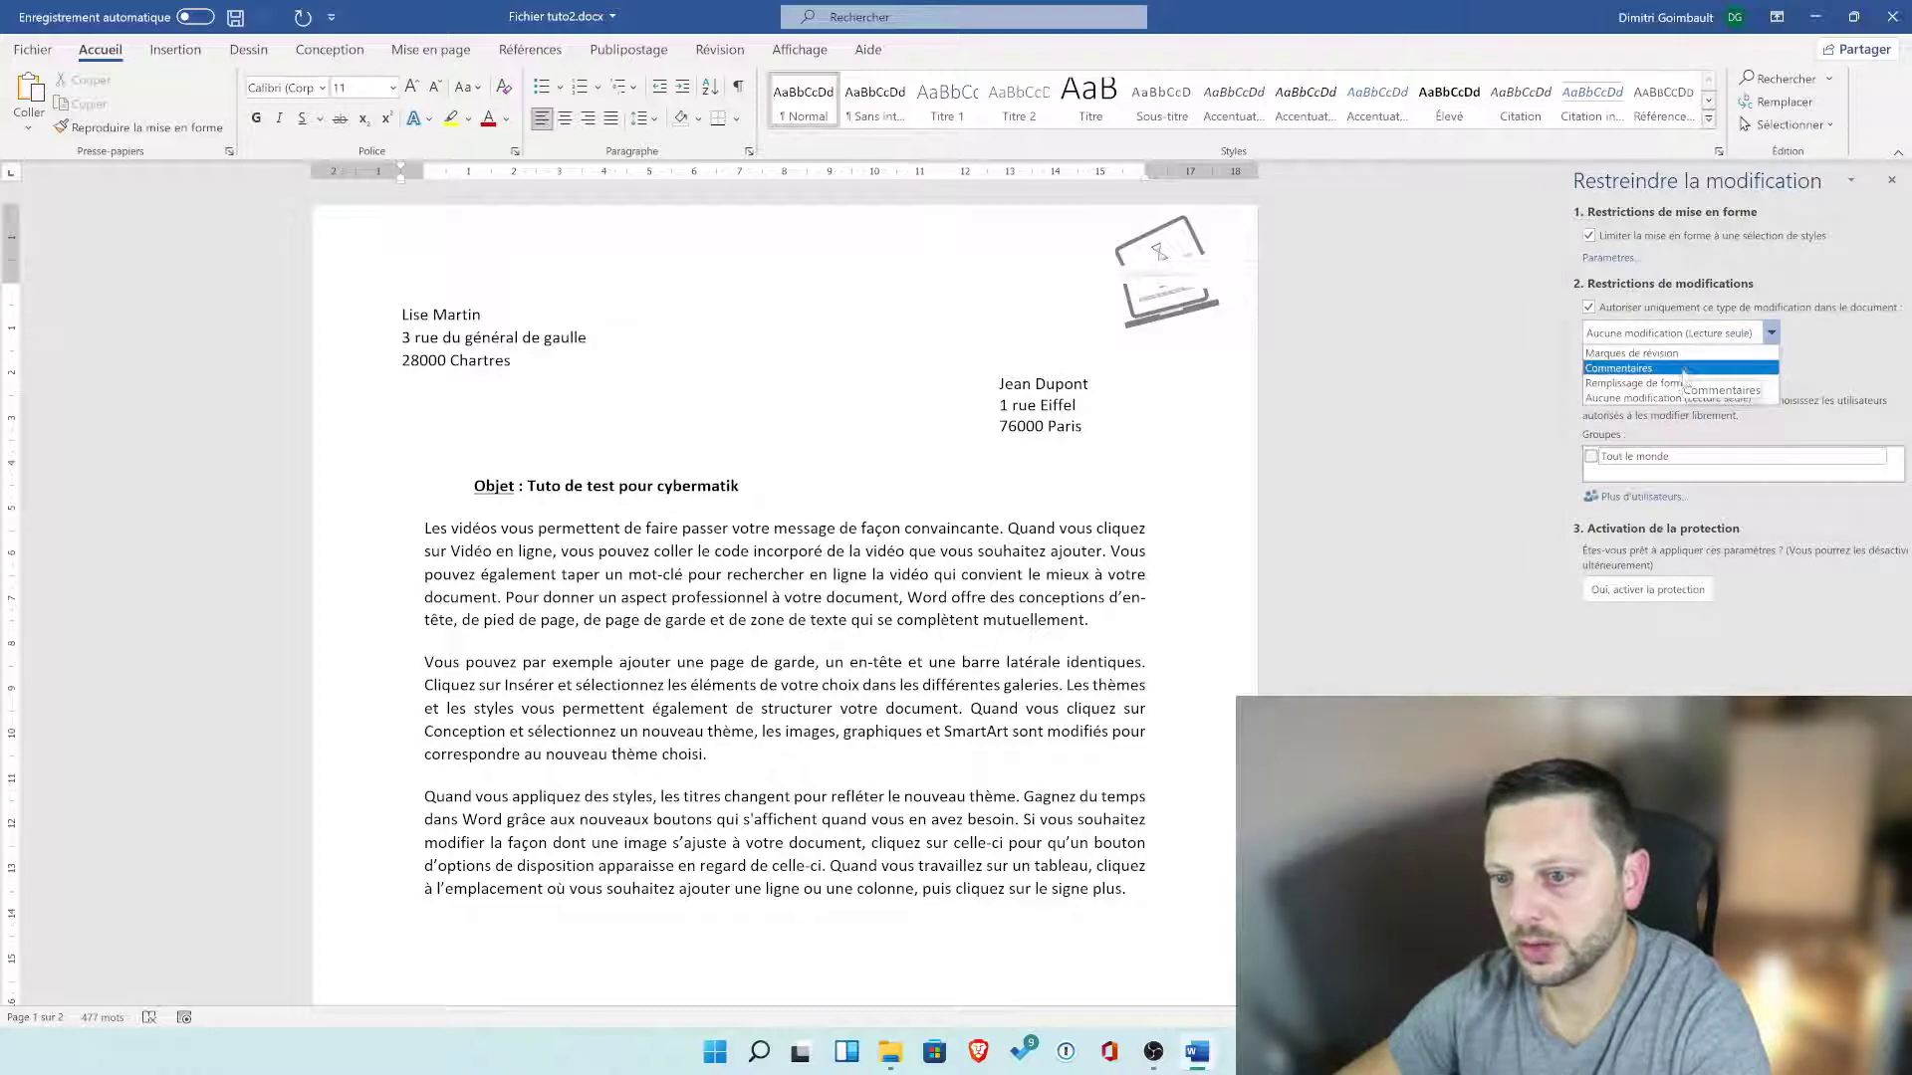
{"action": "left_click", "coordinate": [1665, 371]}
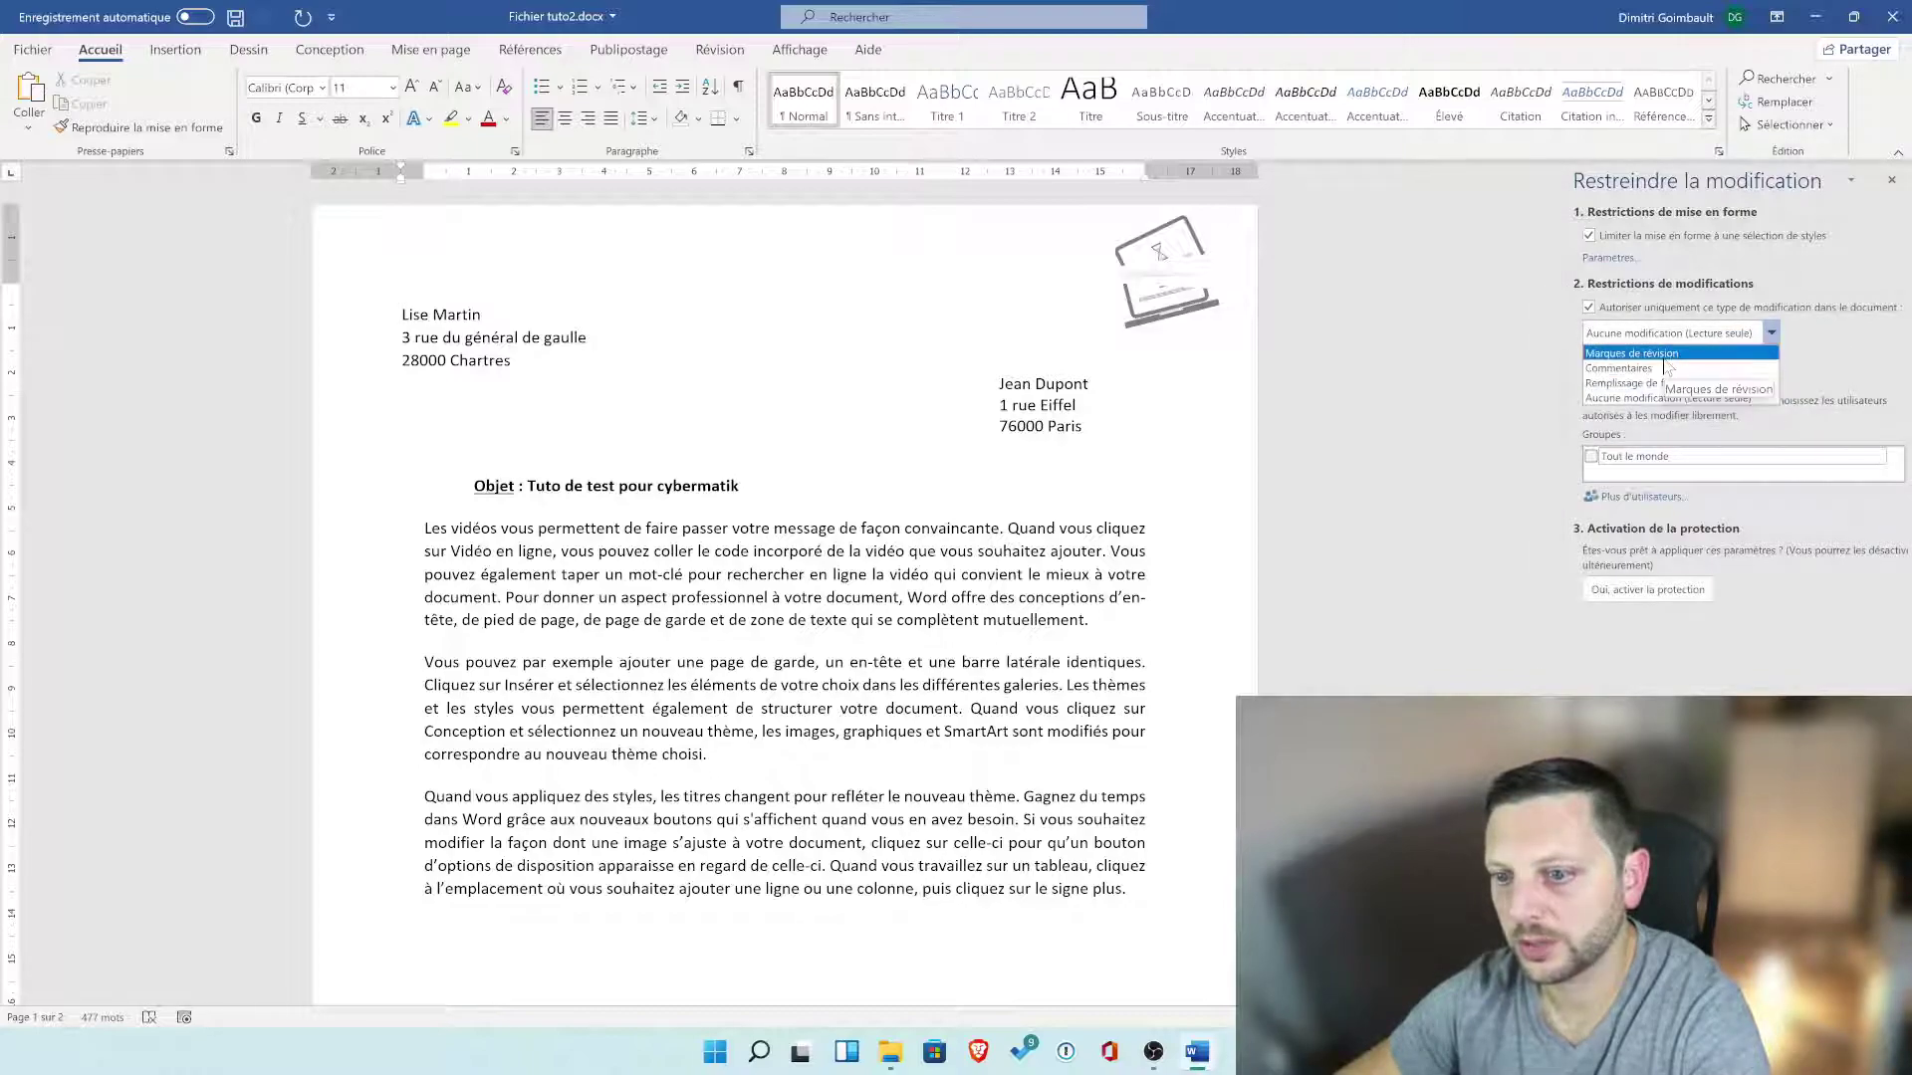
{"action": "left_click", "coordinate": [1665, 369]}
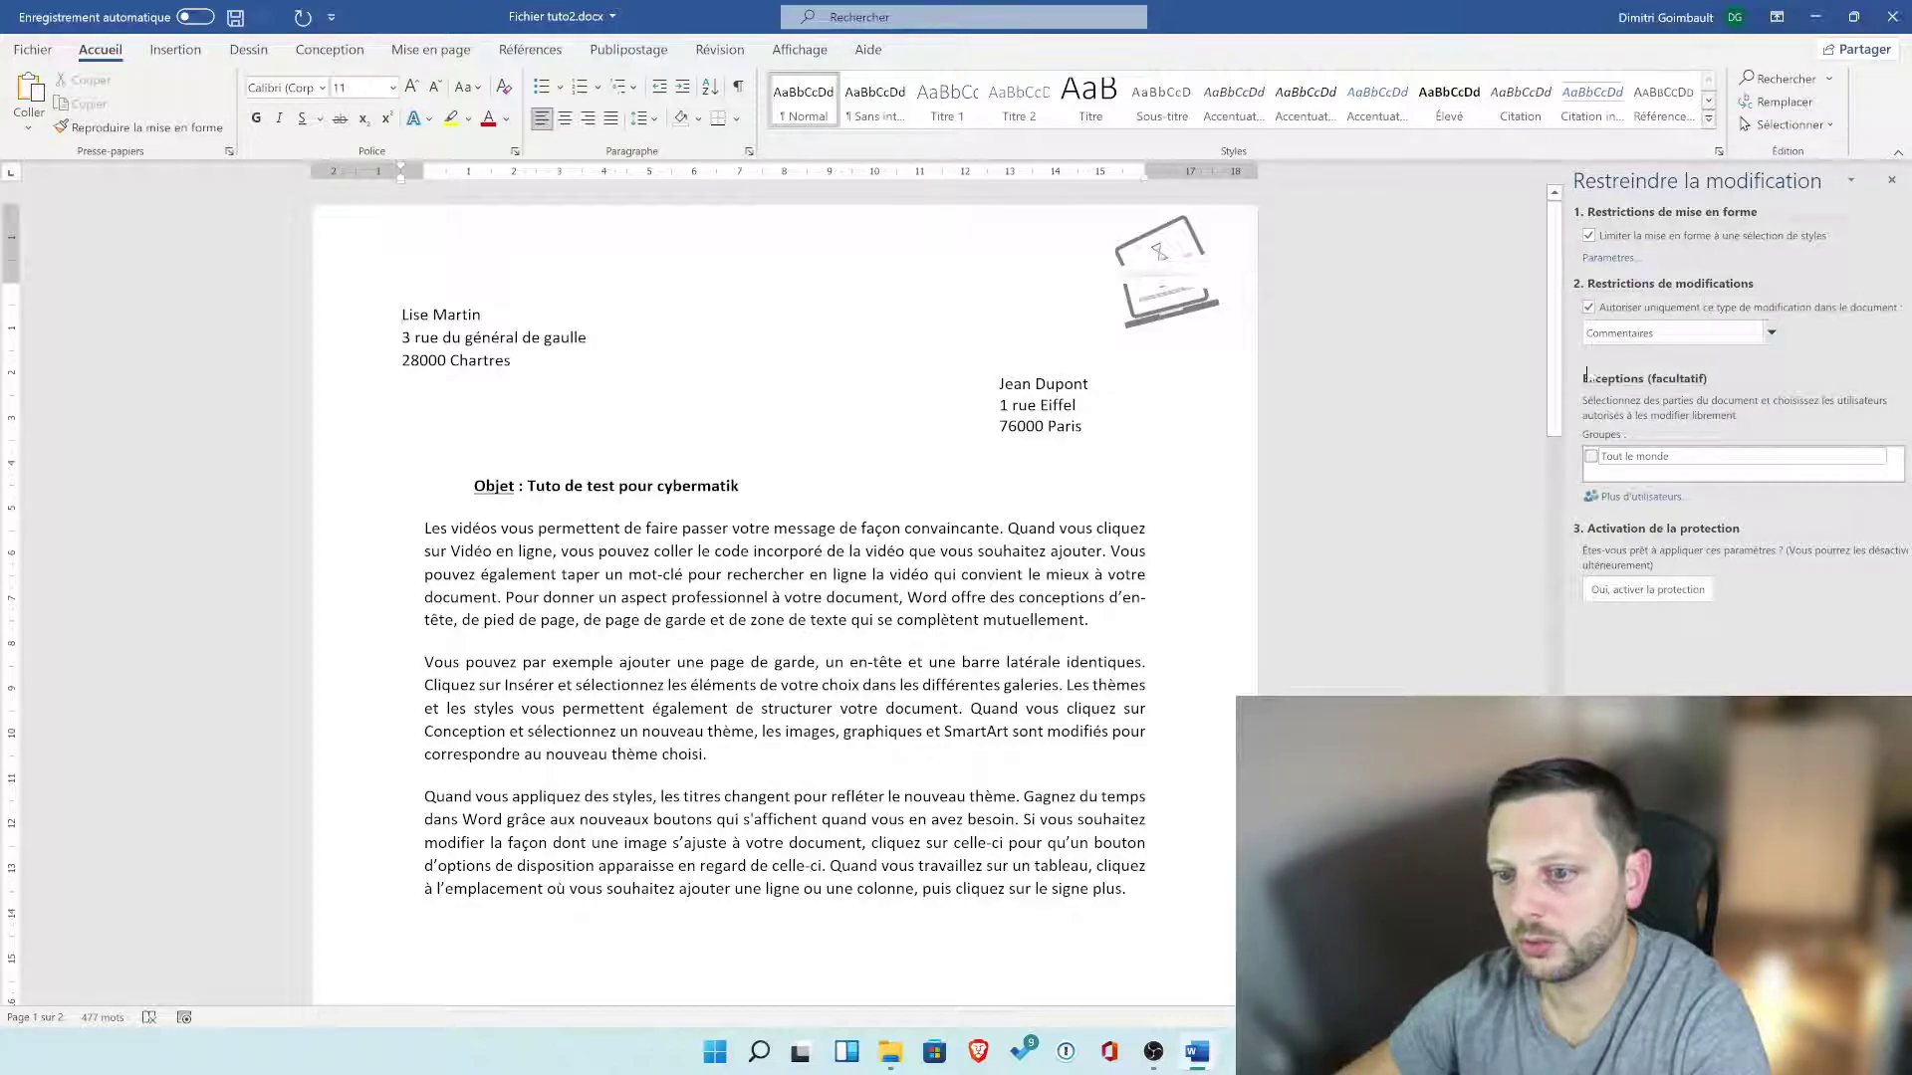
{"action": "left_click", "coordinate": [1592, 458]}
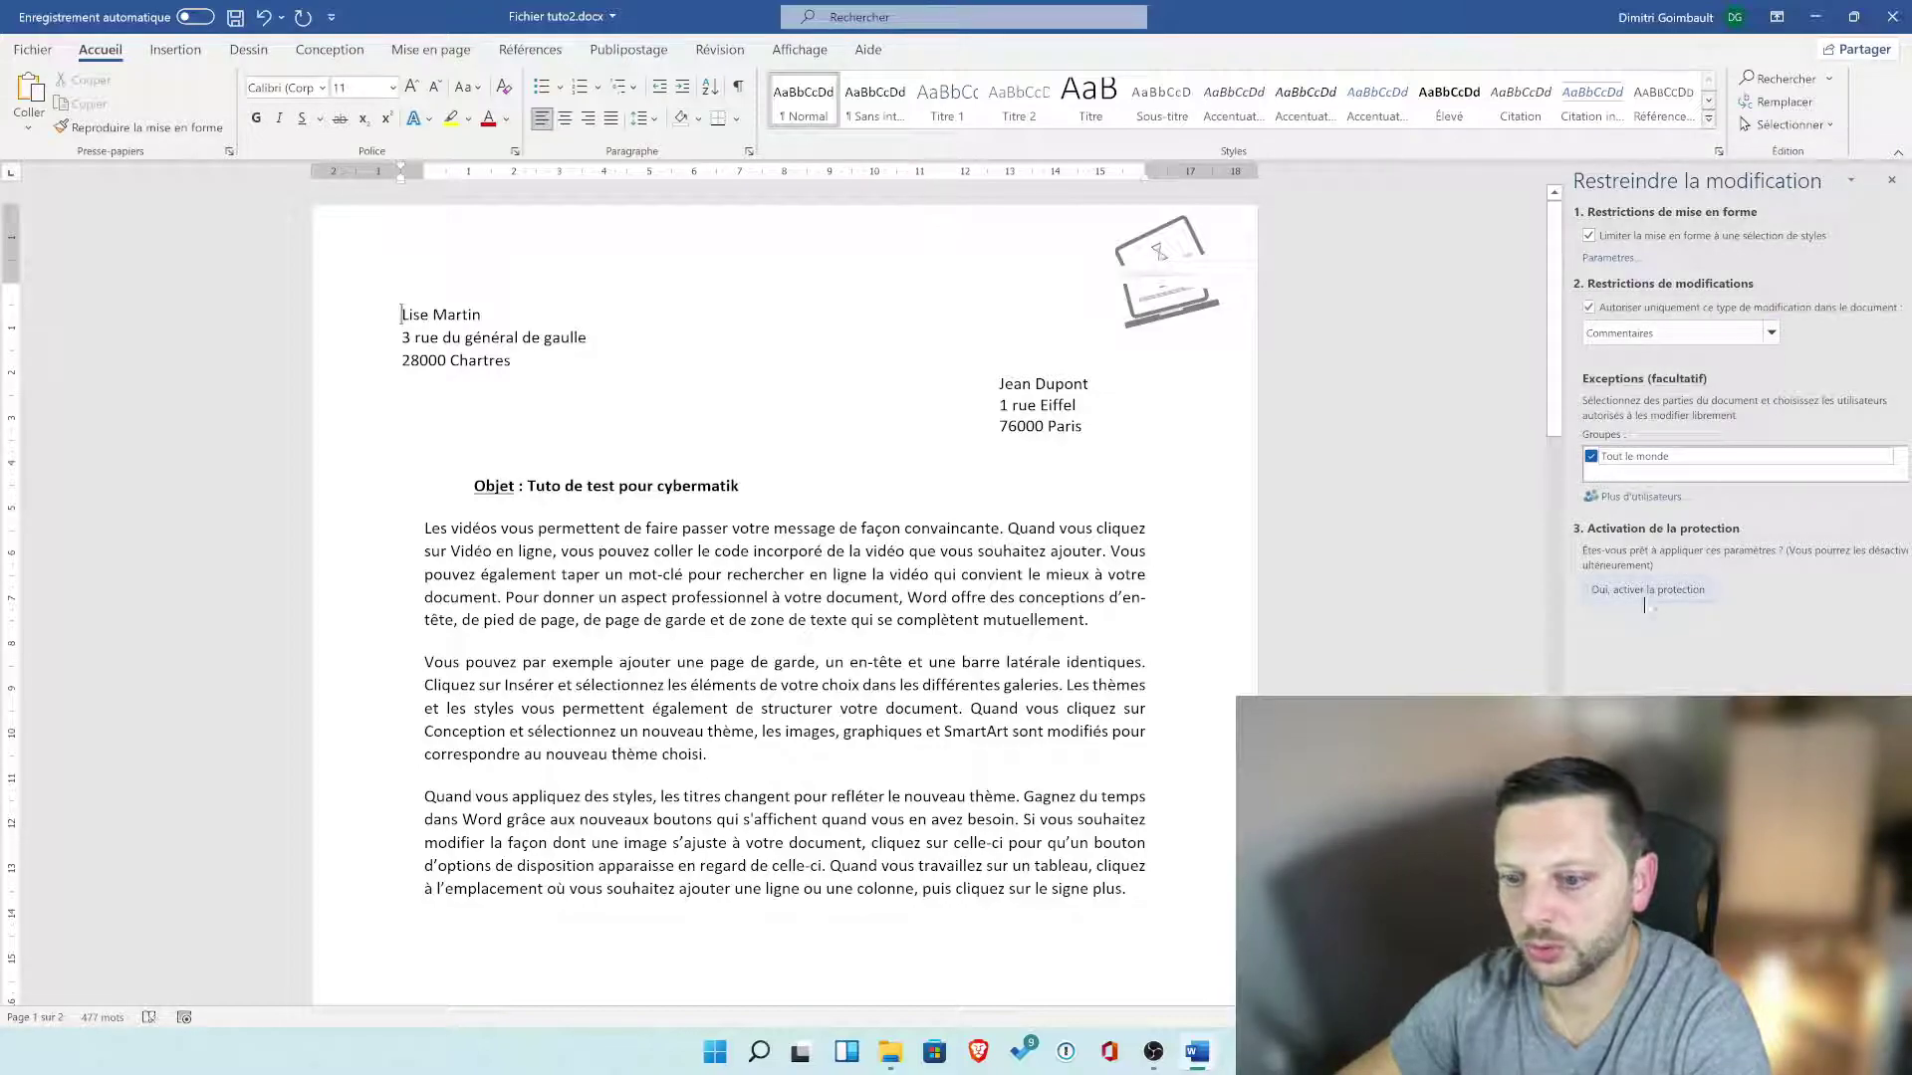
{"action": "left_click", "coordinate": [1646, 591]}
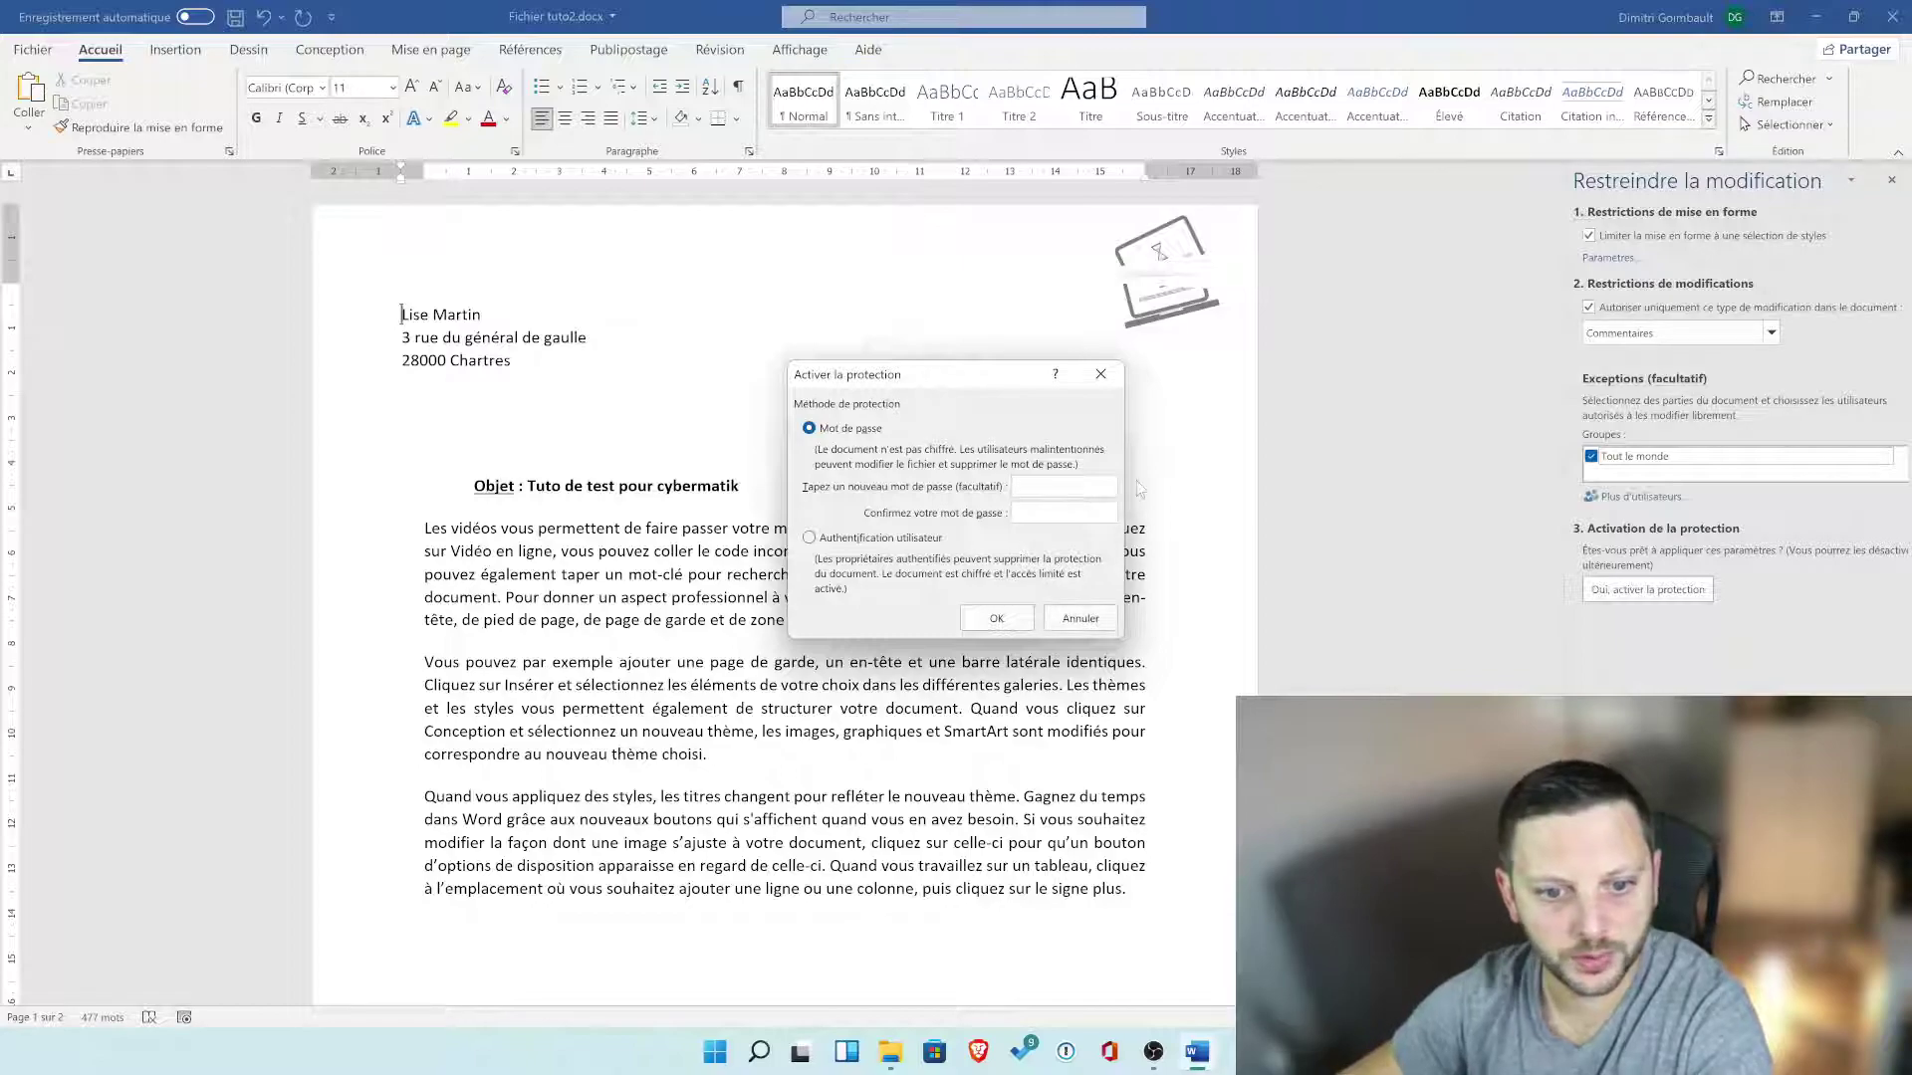
Step: Enforce the protection by entering and confirming a password
{"action": "key", "text": "Tab"}
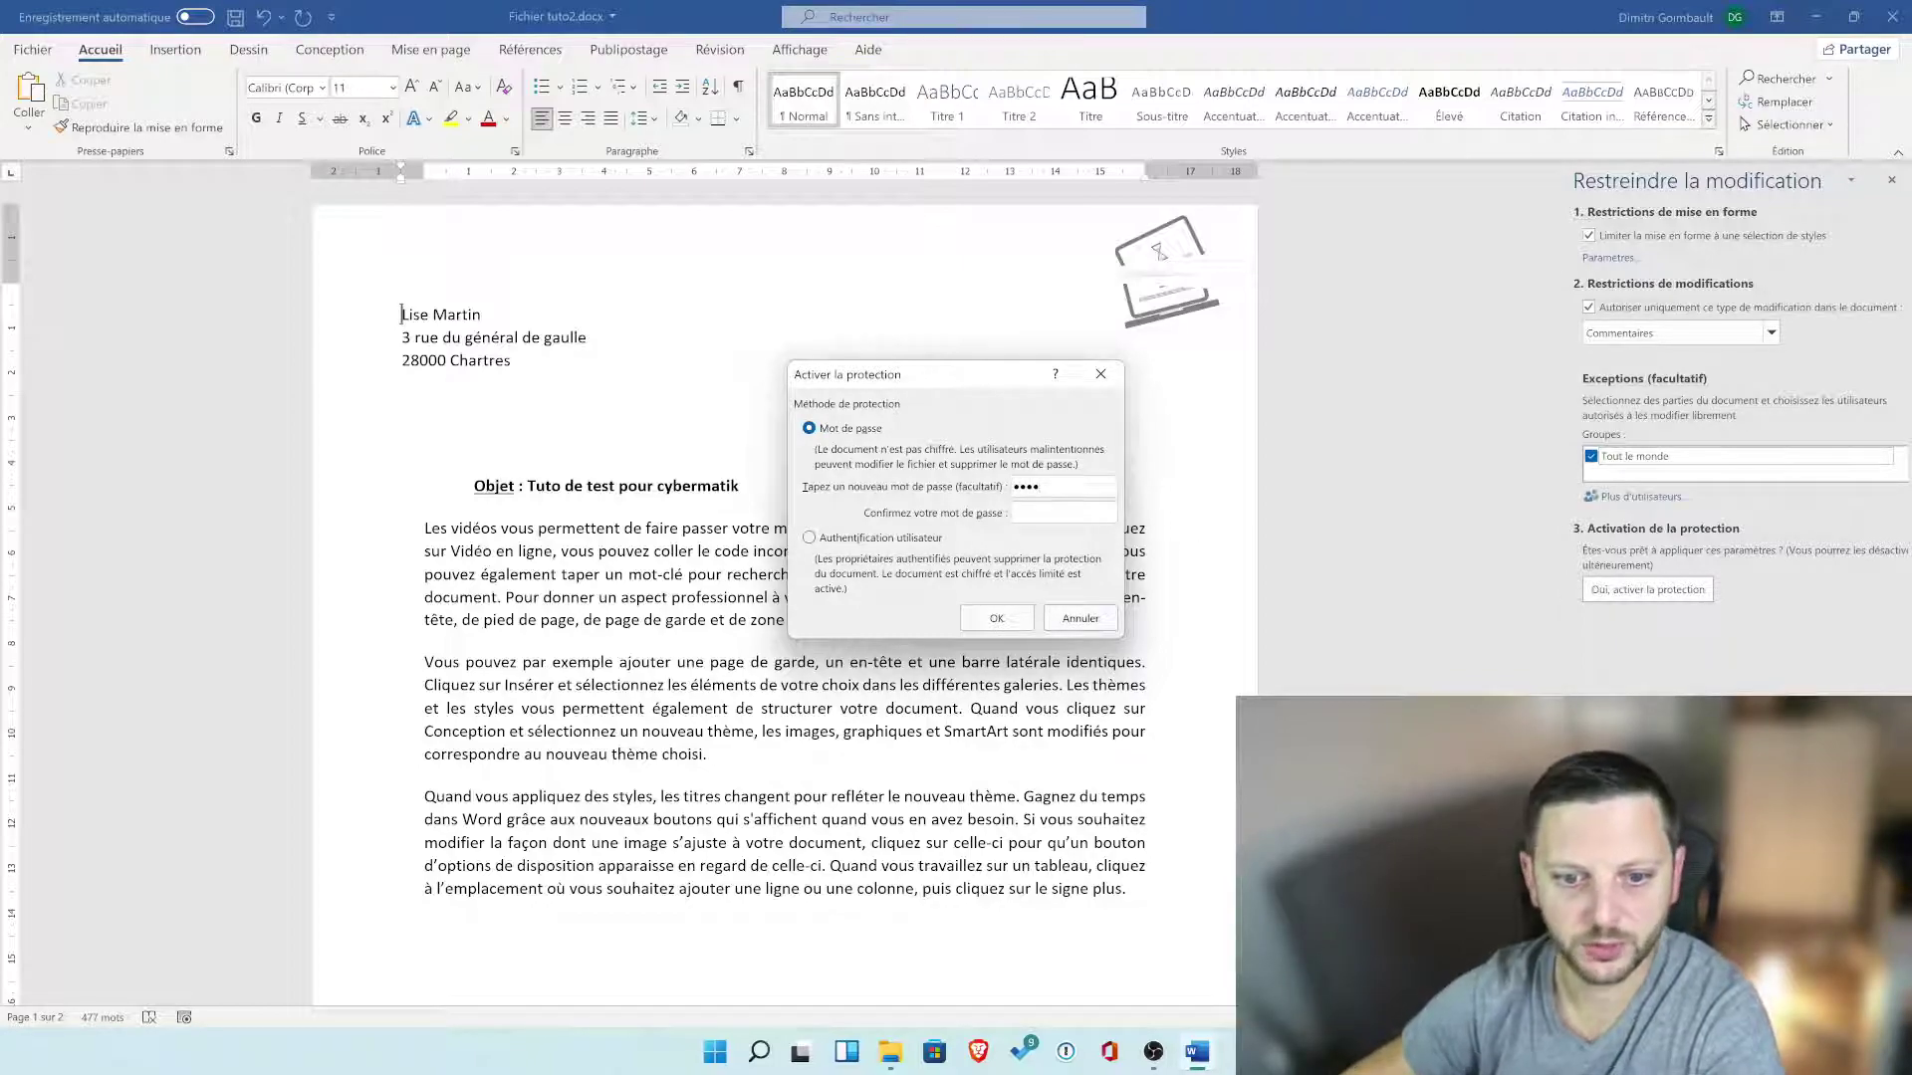
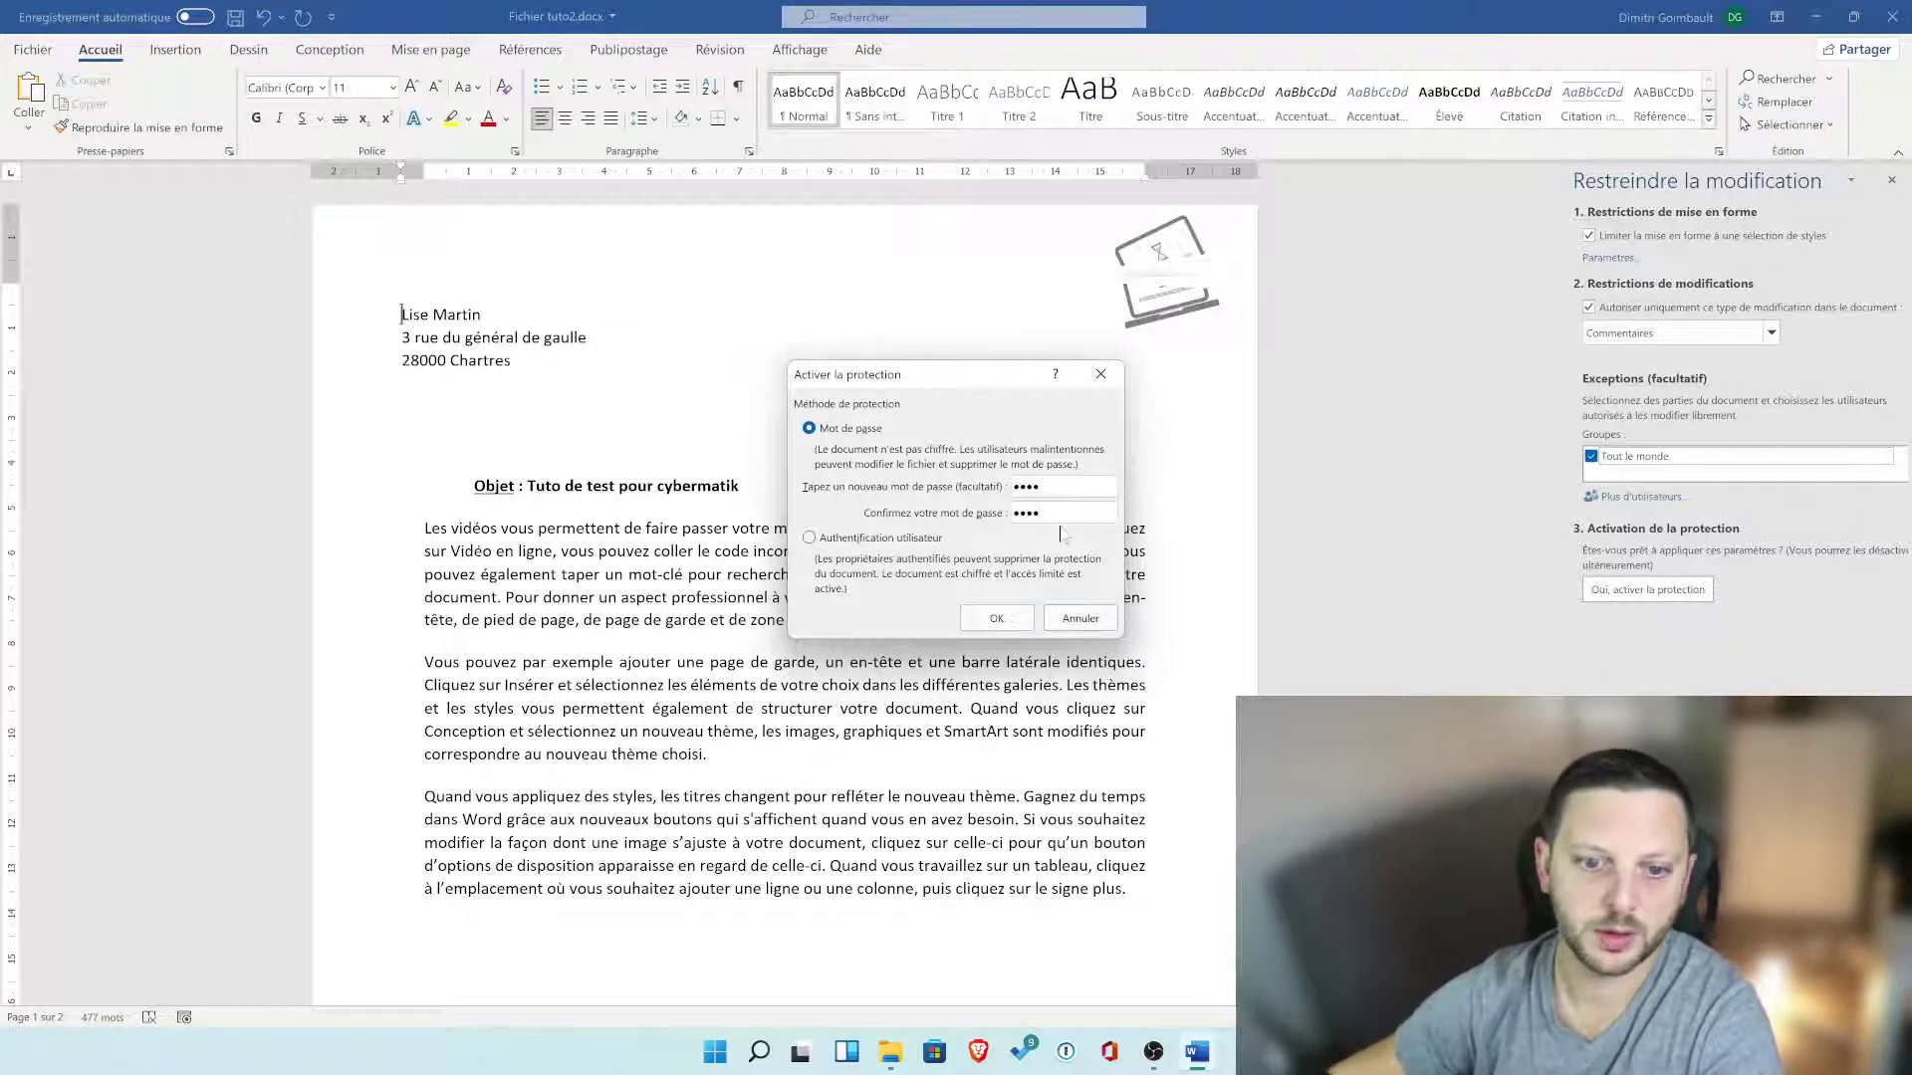
{"action": "left_click", "coordinate": [996, 618]}
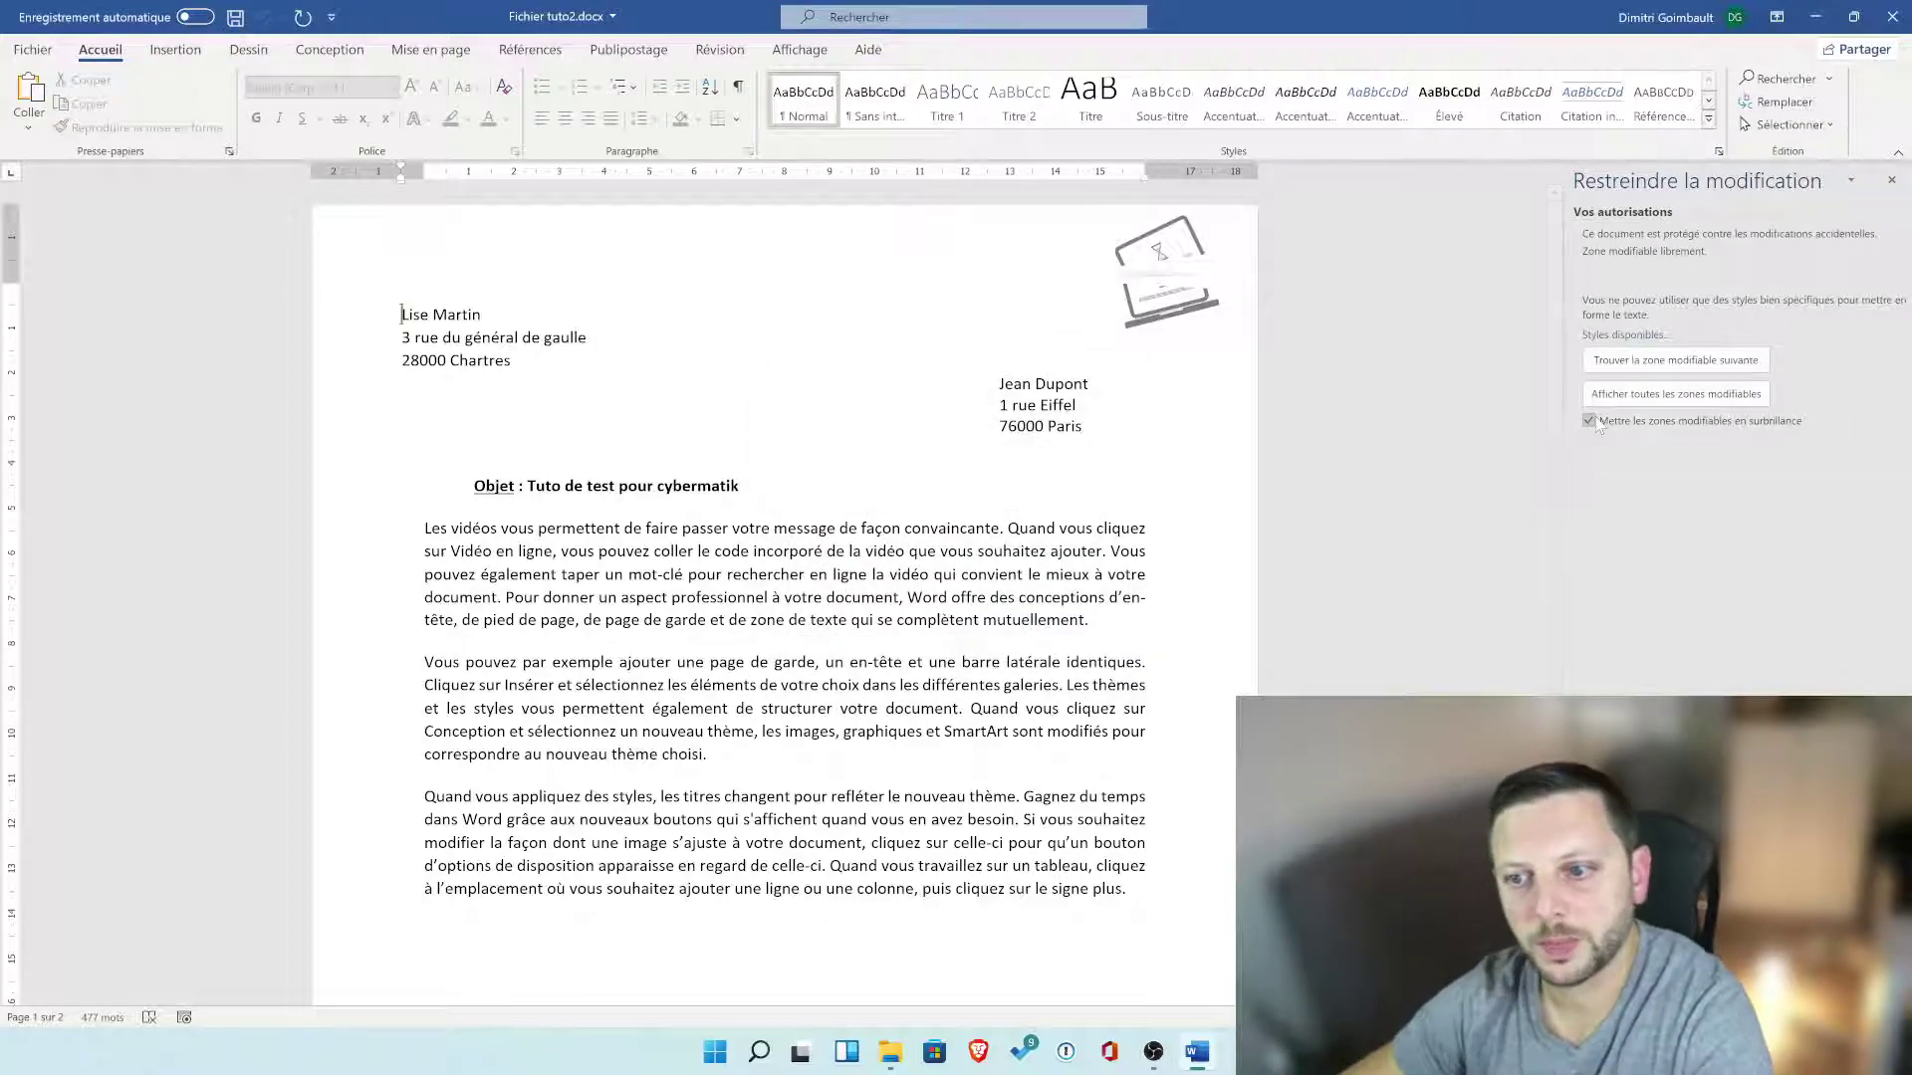
Step: Test the restriction by jumping to editable regions and selecting paragraph text
{"action": "left_click", "coordinate": [1732, 360]}
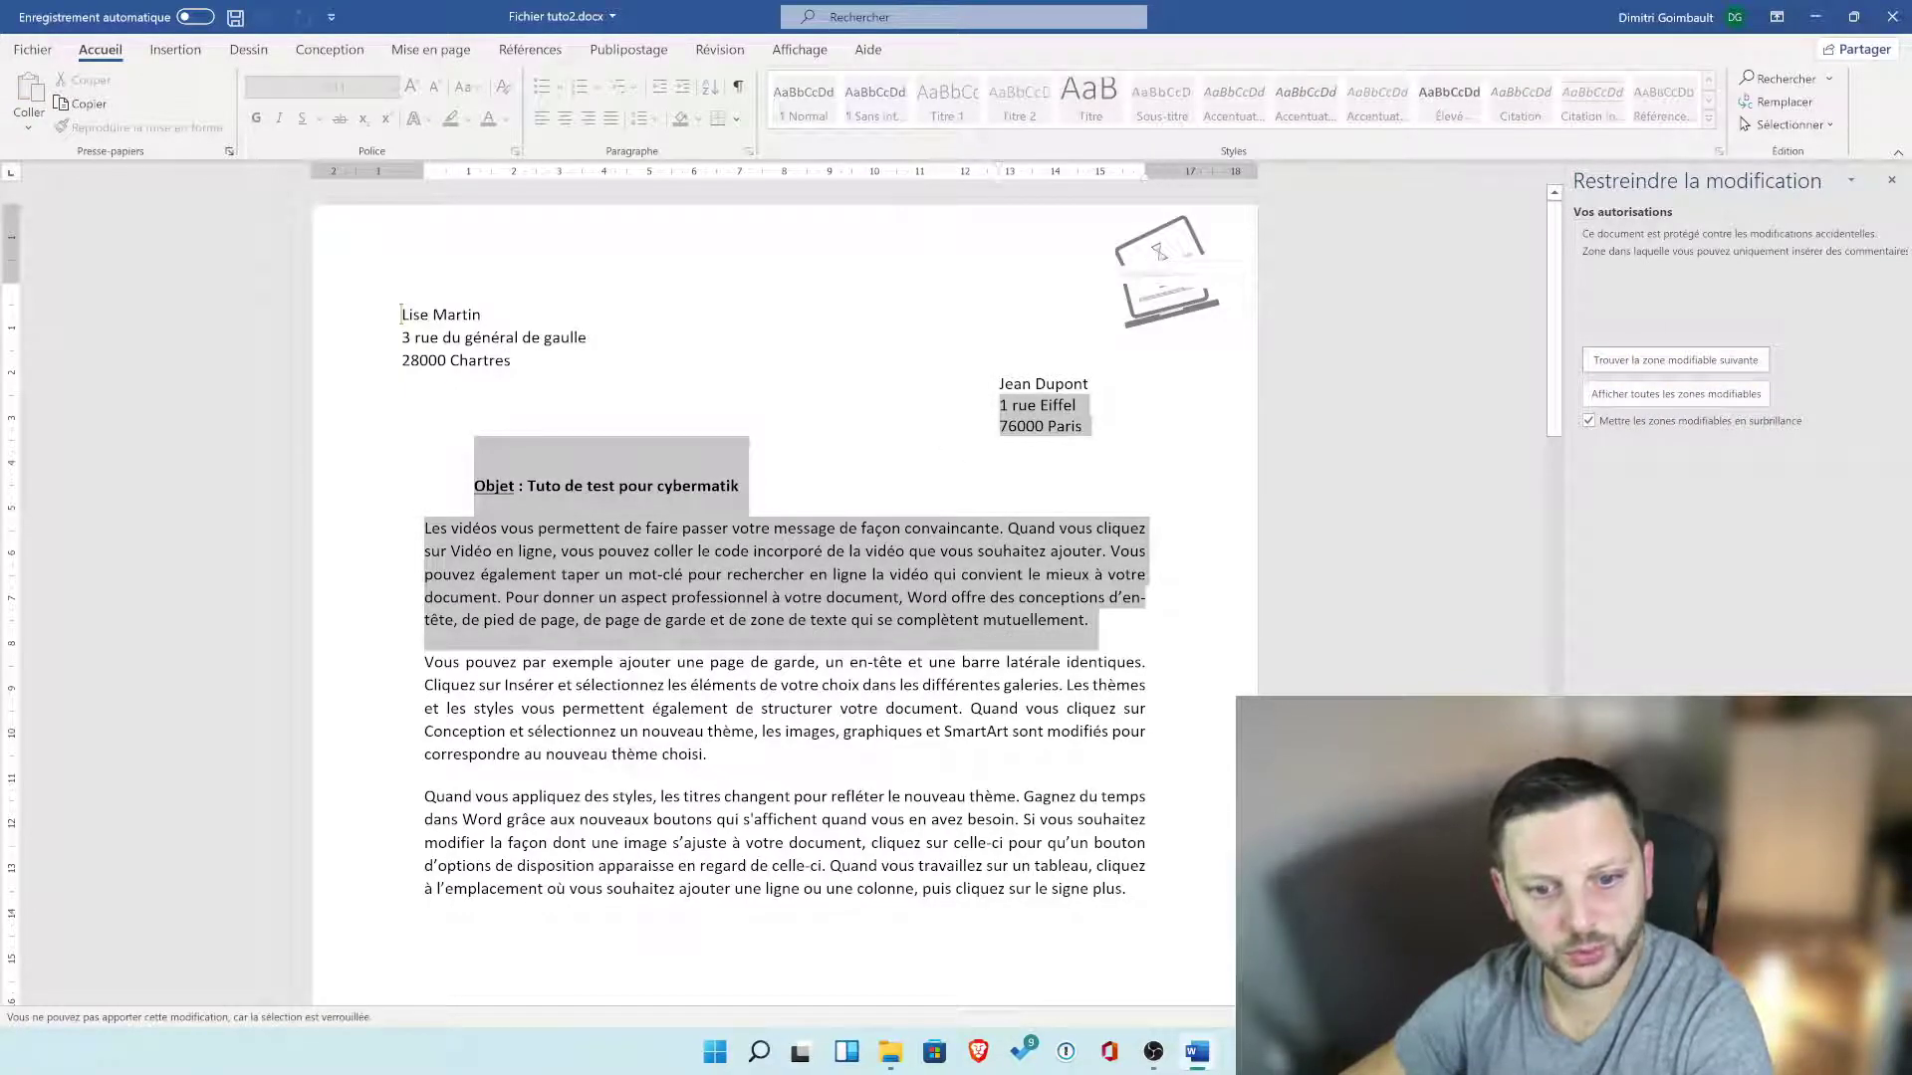
{"action": "left_click_drag", "start_coordinate": [1037, 819], "coordinate": [949, 694]}
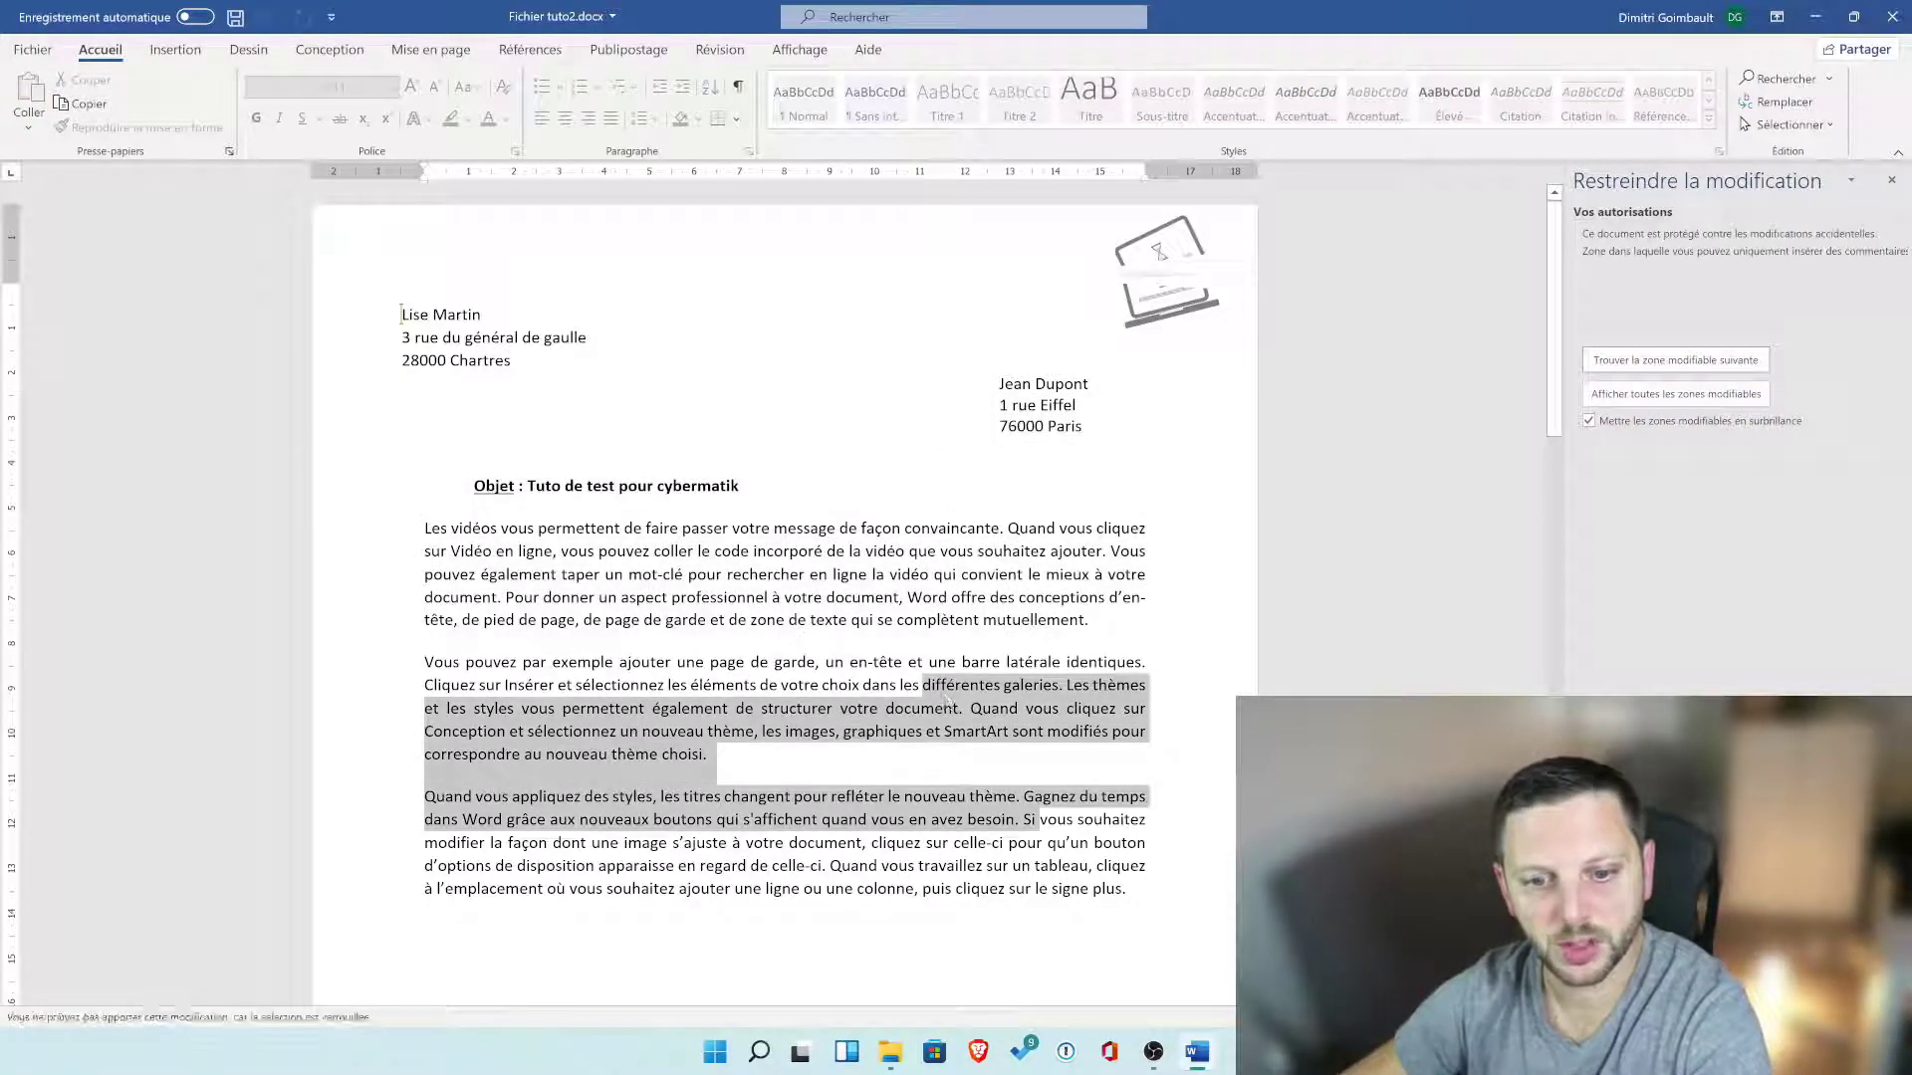
{"action": "left_click_drag", "start_coordinate": [936, 597], "coordinate": [876, 527]}
{"action": "left_click", "coordinate": [737, 486]}
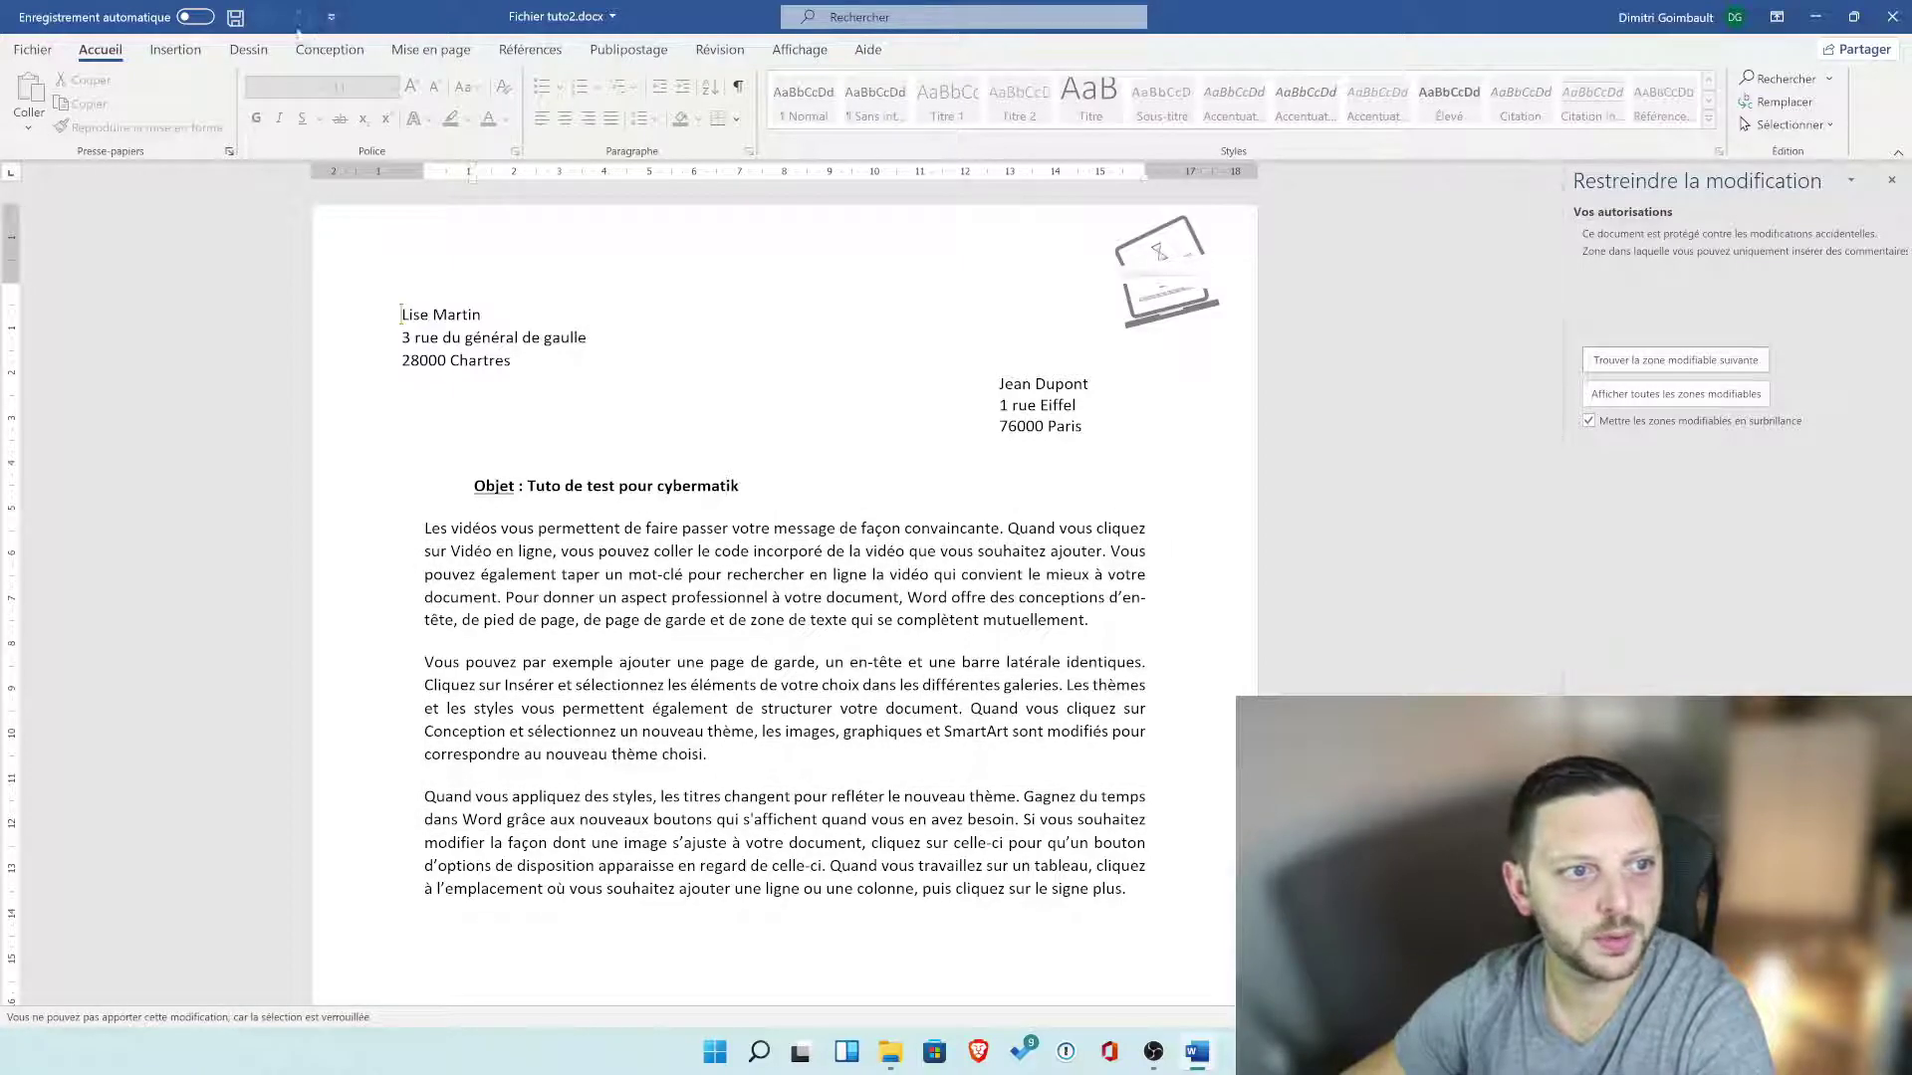
Step: Save the protected document, close Word and reopen Fichier tuto2.docx
{"action": "left_click", "coordinate": [235, 17]}
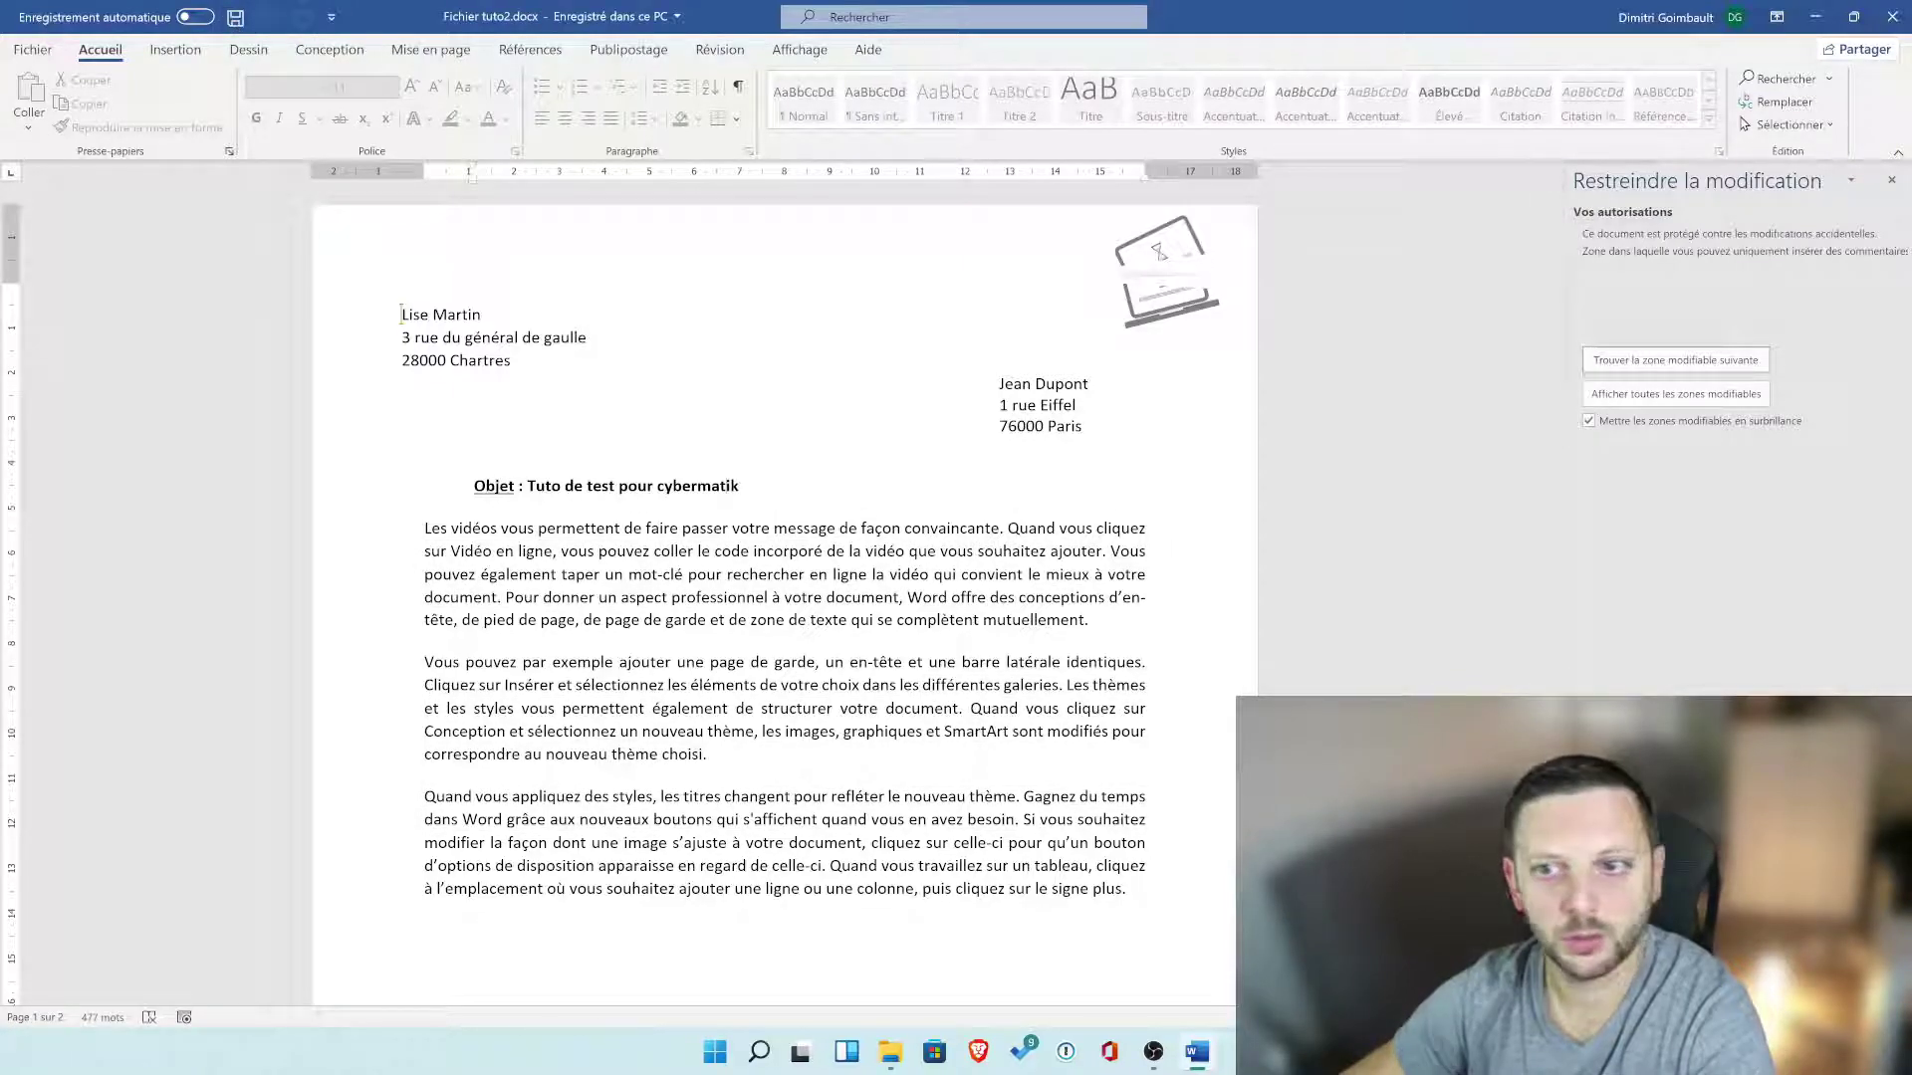
{"action": "left_click", "coordinate": [1891, 13]}
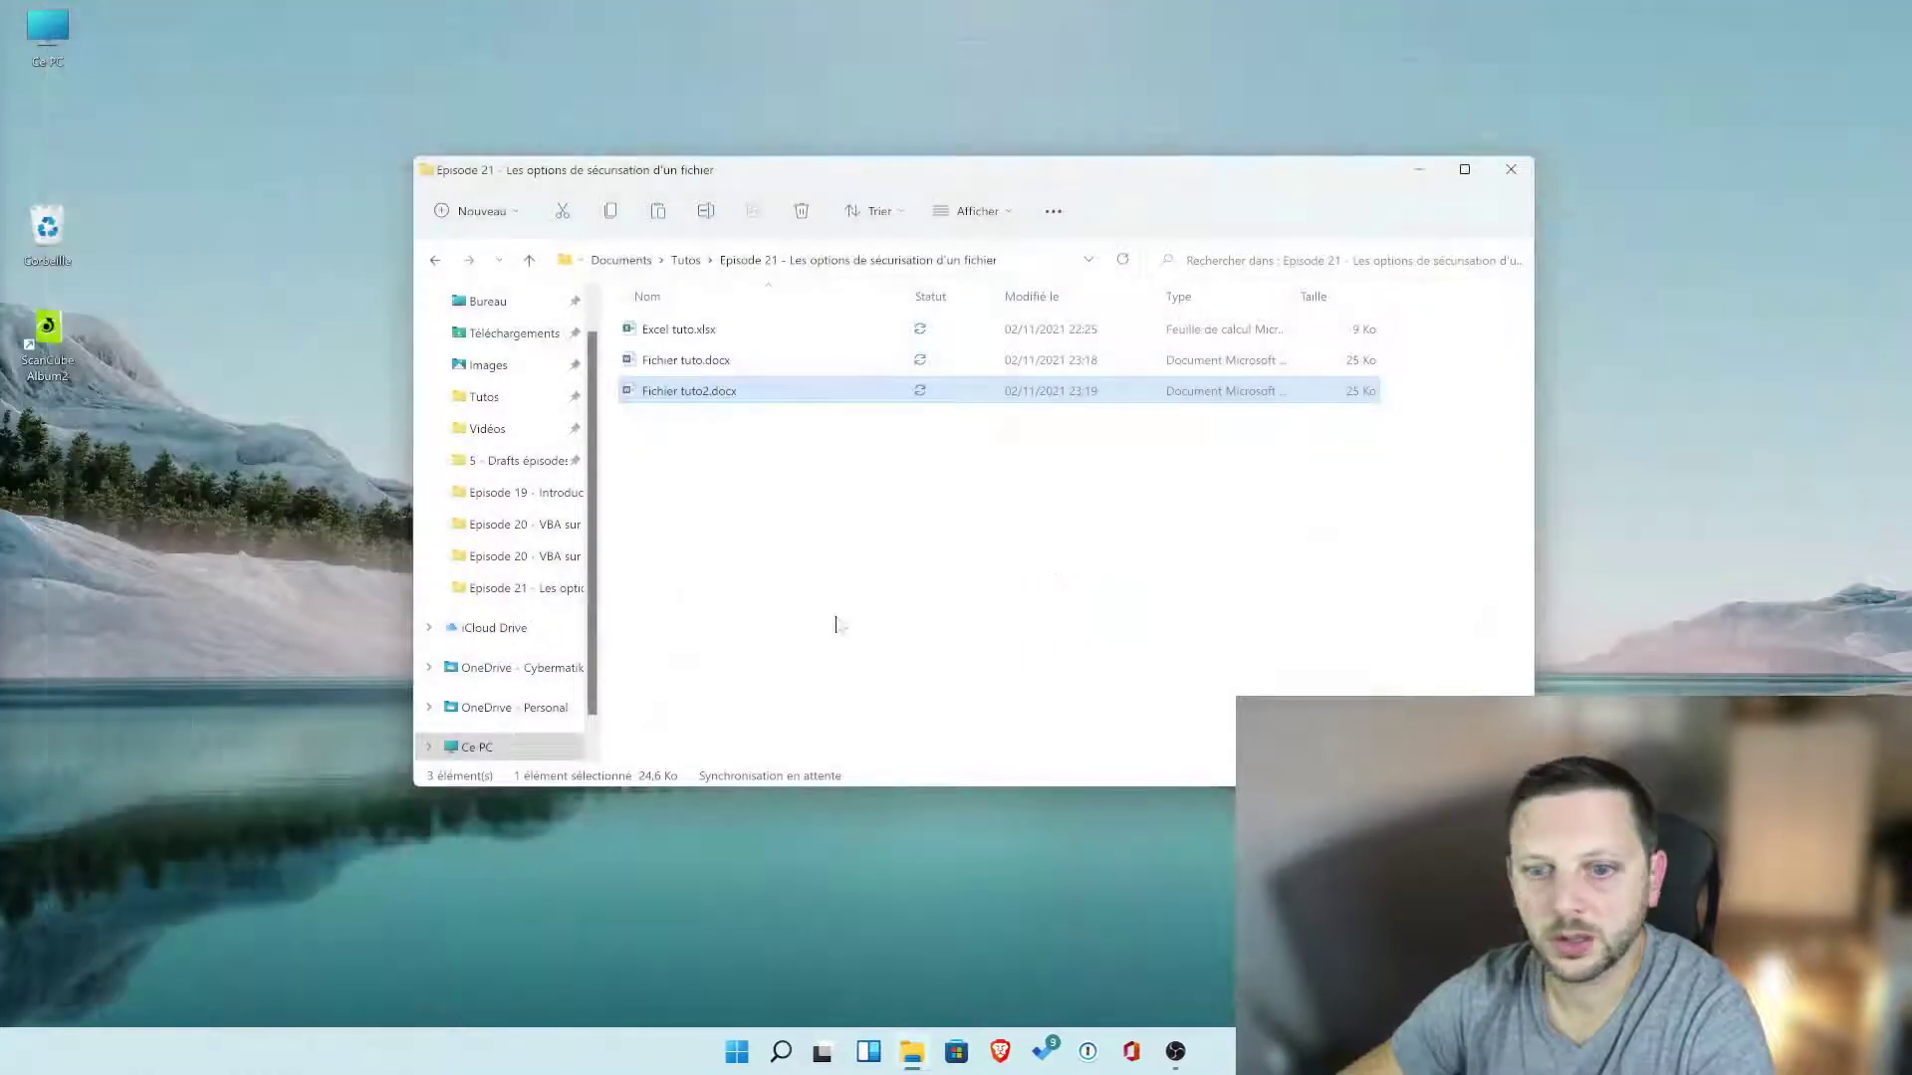
{"action": "double_click", "coordinate": [722, 392]}
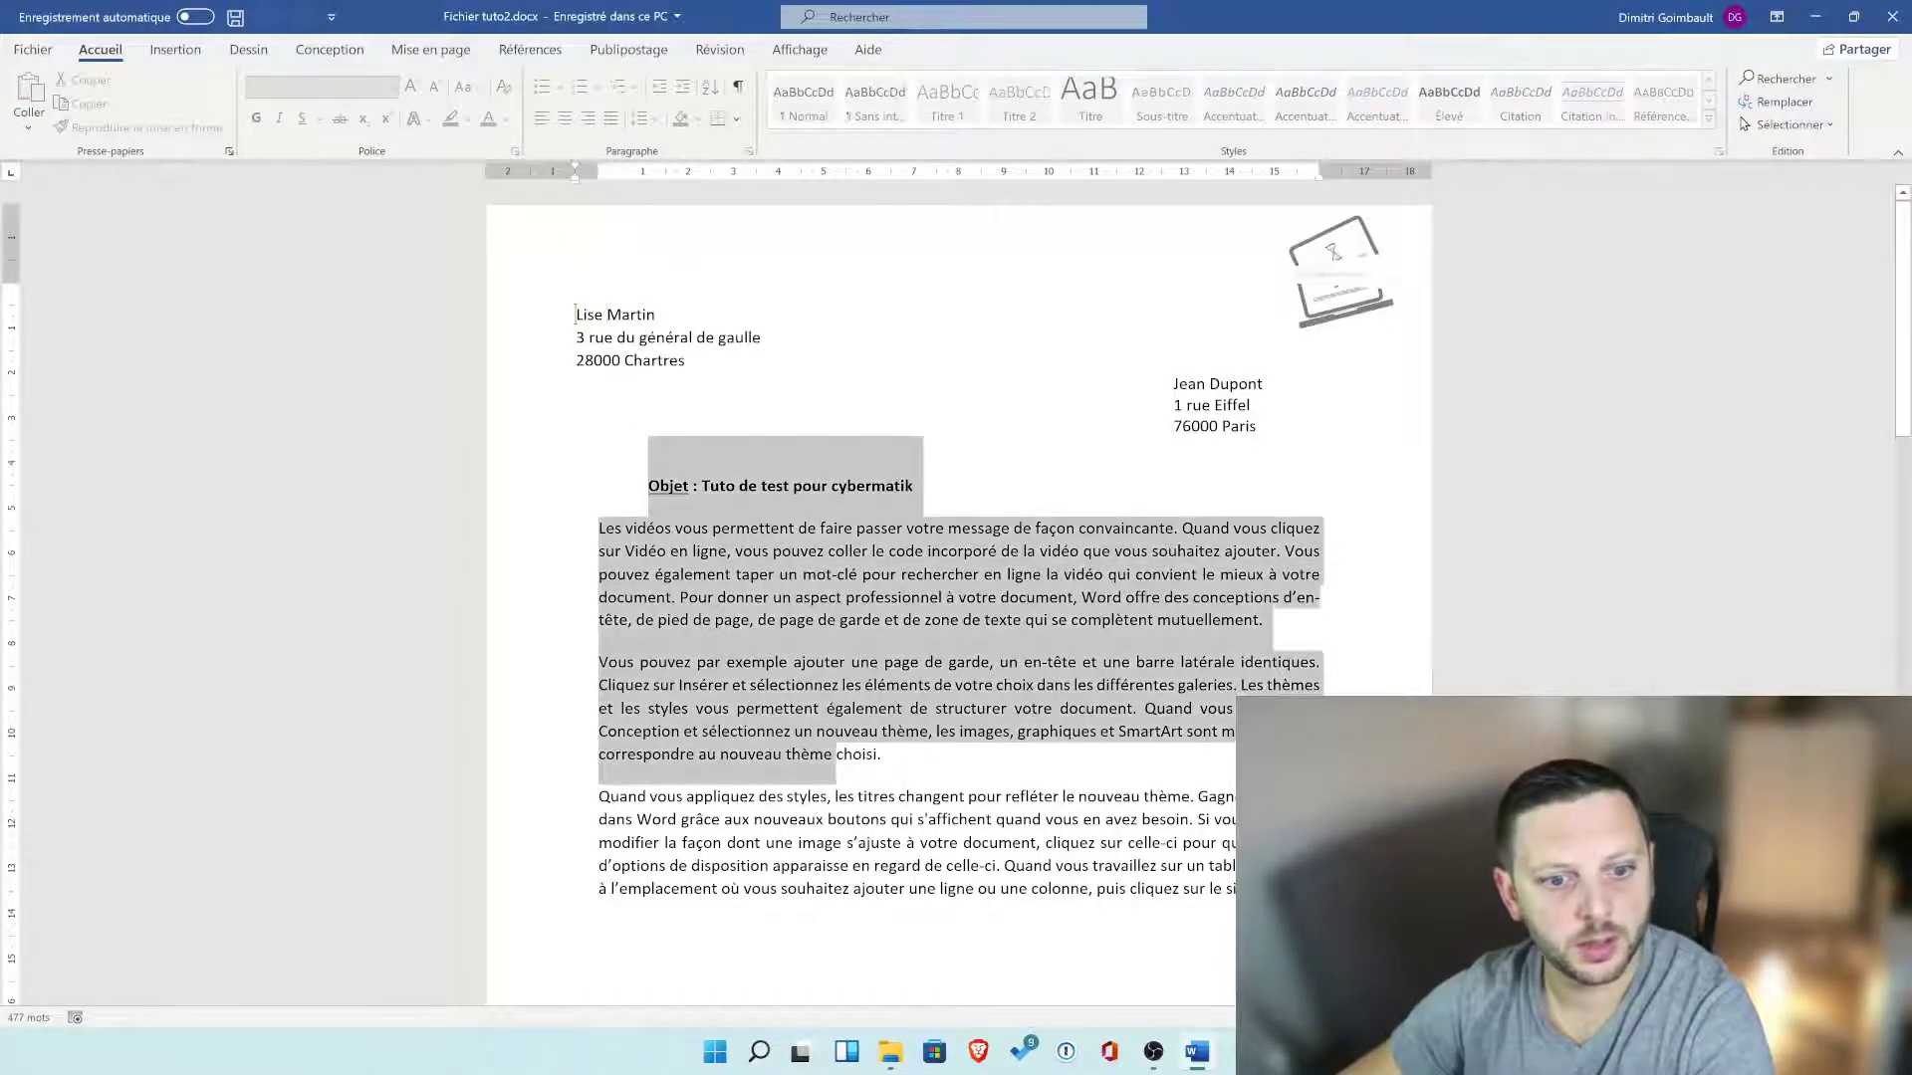
Step: Stop the document protection from Restreindre la modification by entering the password
{"action": "left_click", "coordinate": [33, 49]}
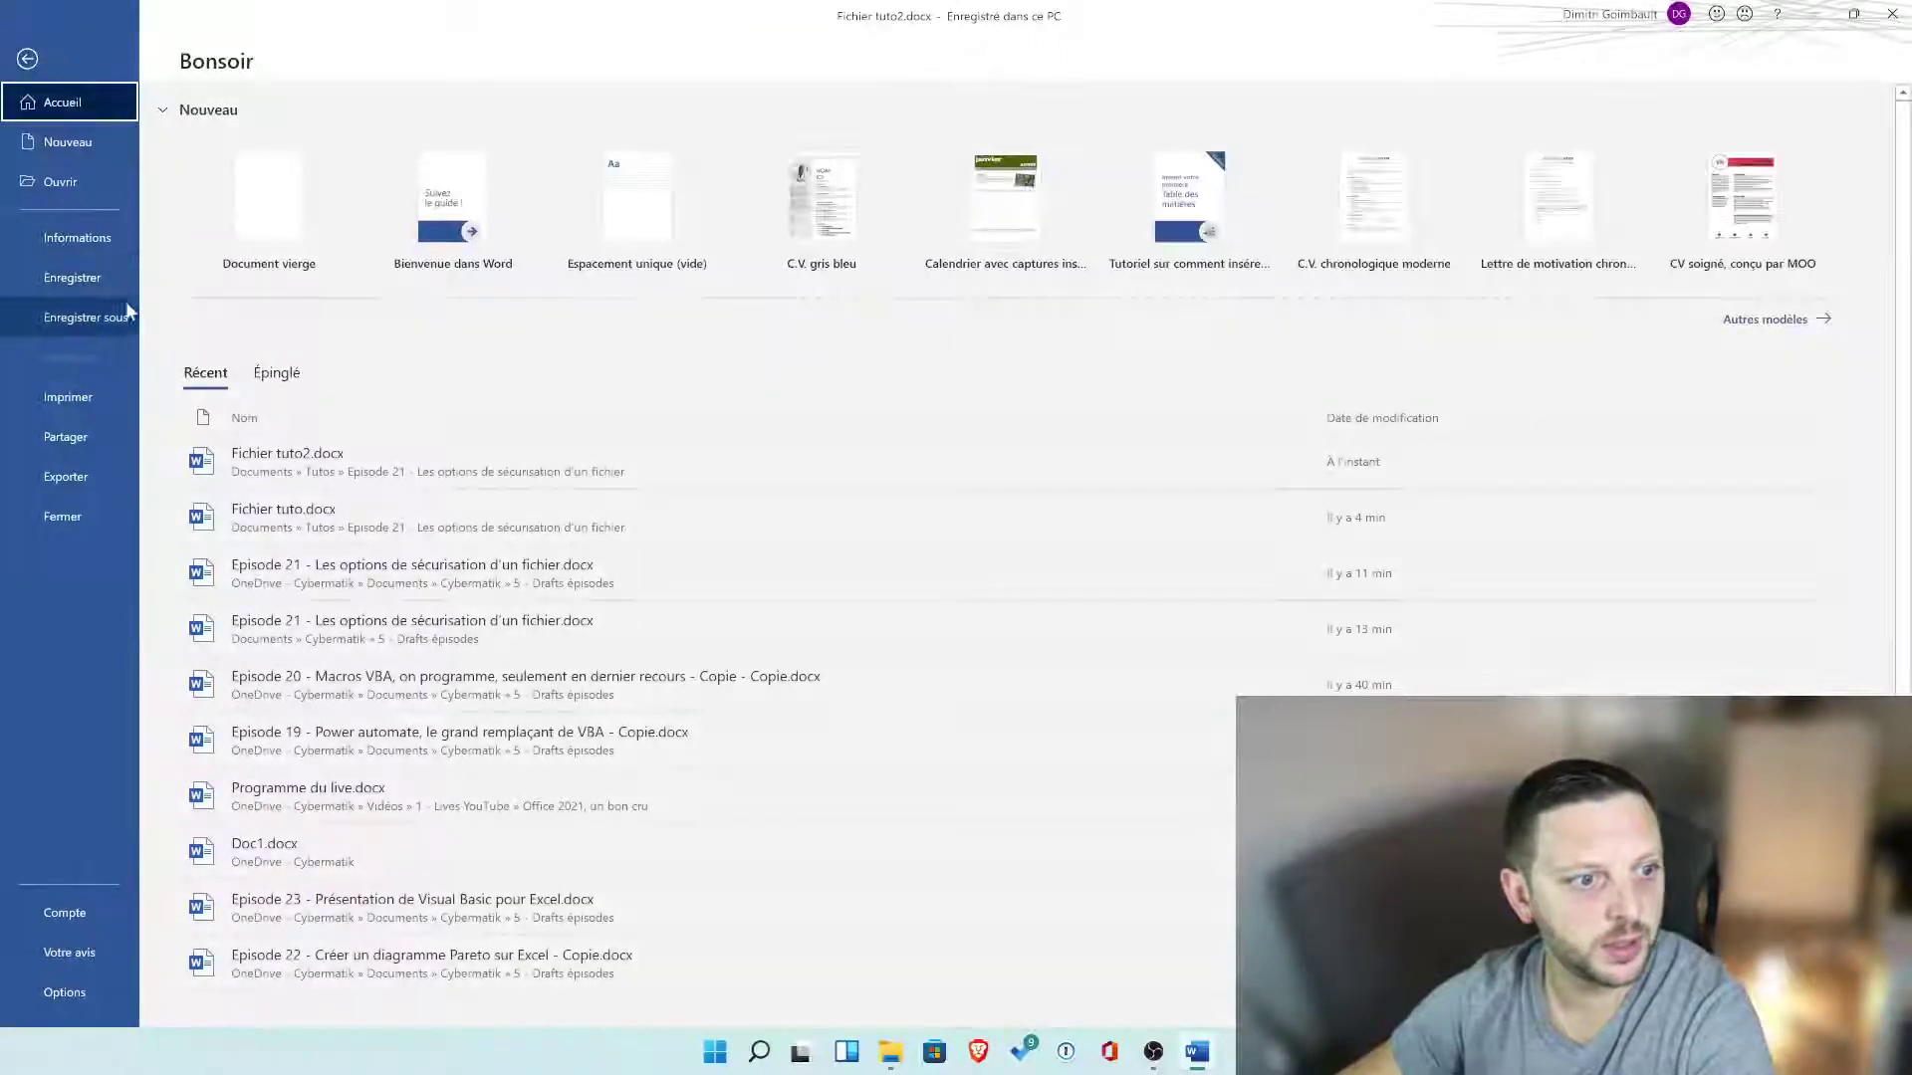
{"action": "left_click", "coordinate": [90, 238]}
{"action": "left_click", "coordinate": [239, 261]}
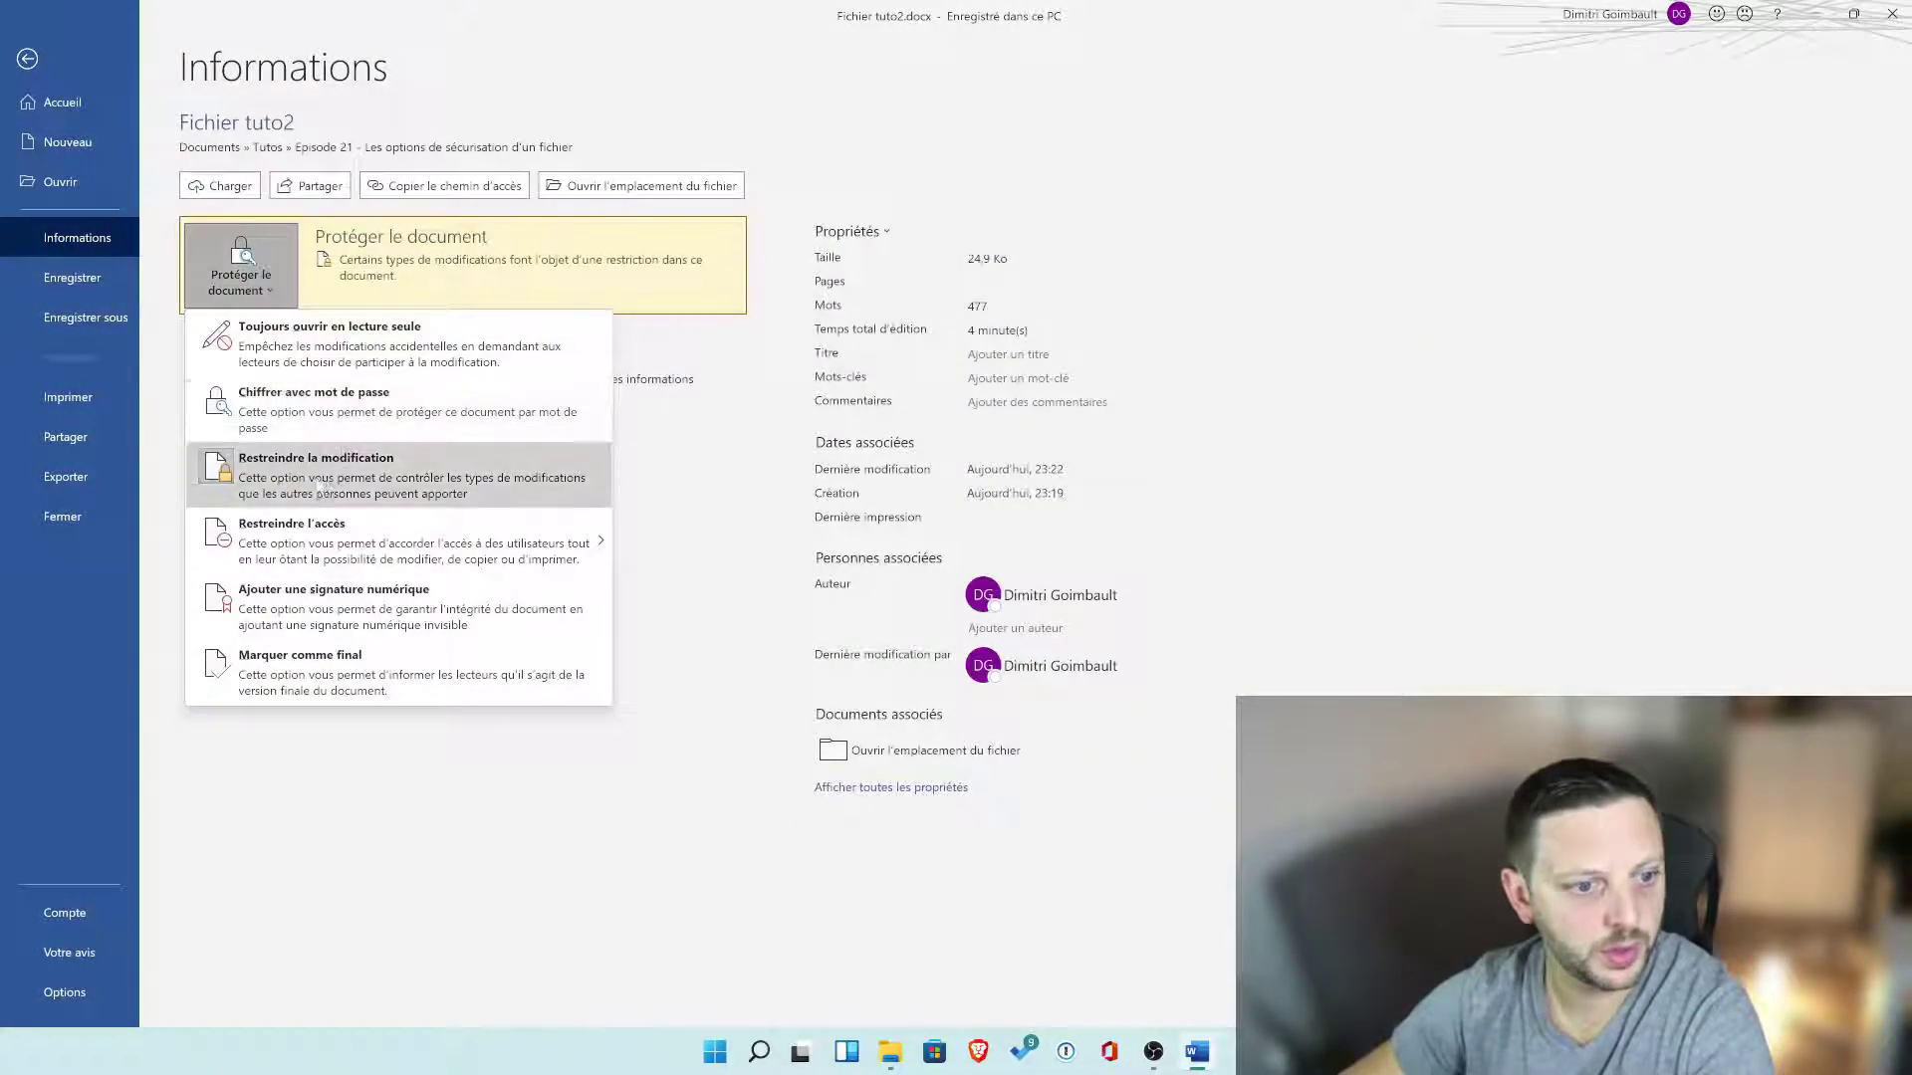
{"action": "left_click", "coordinate": [315, 480]}
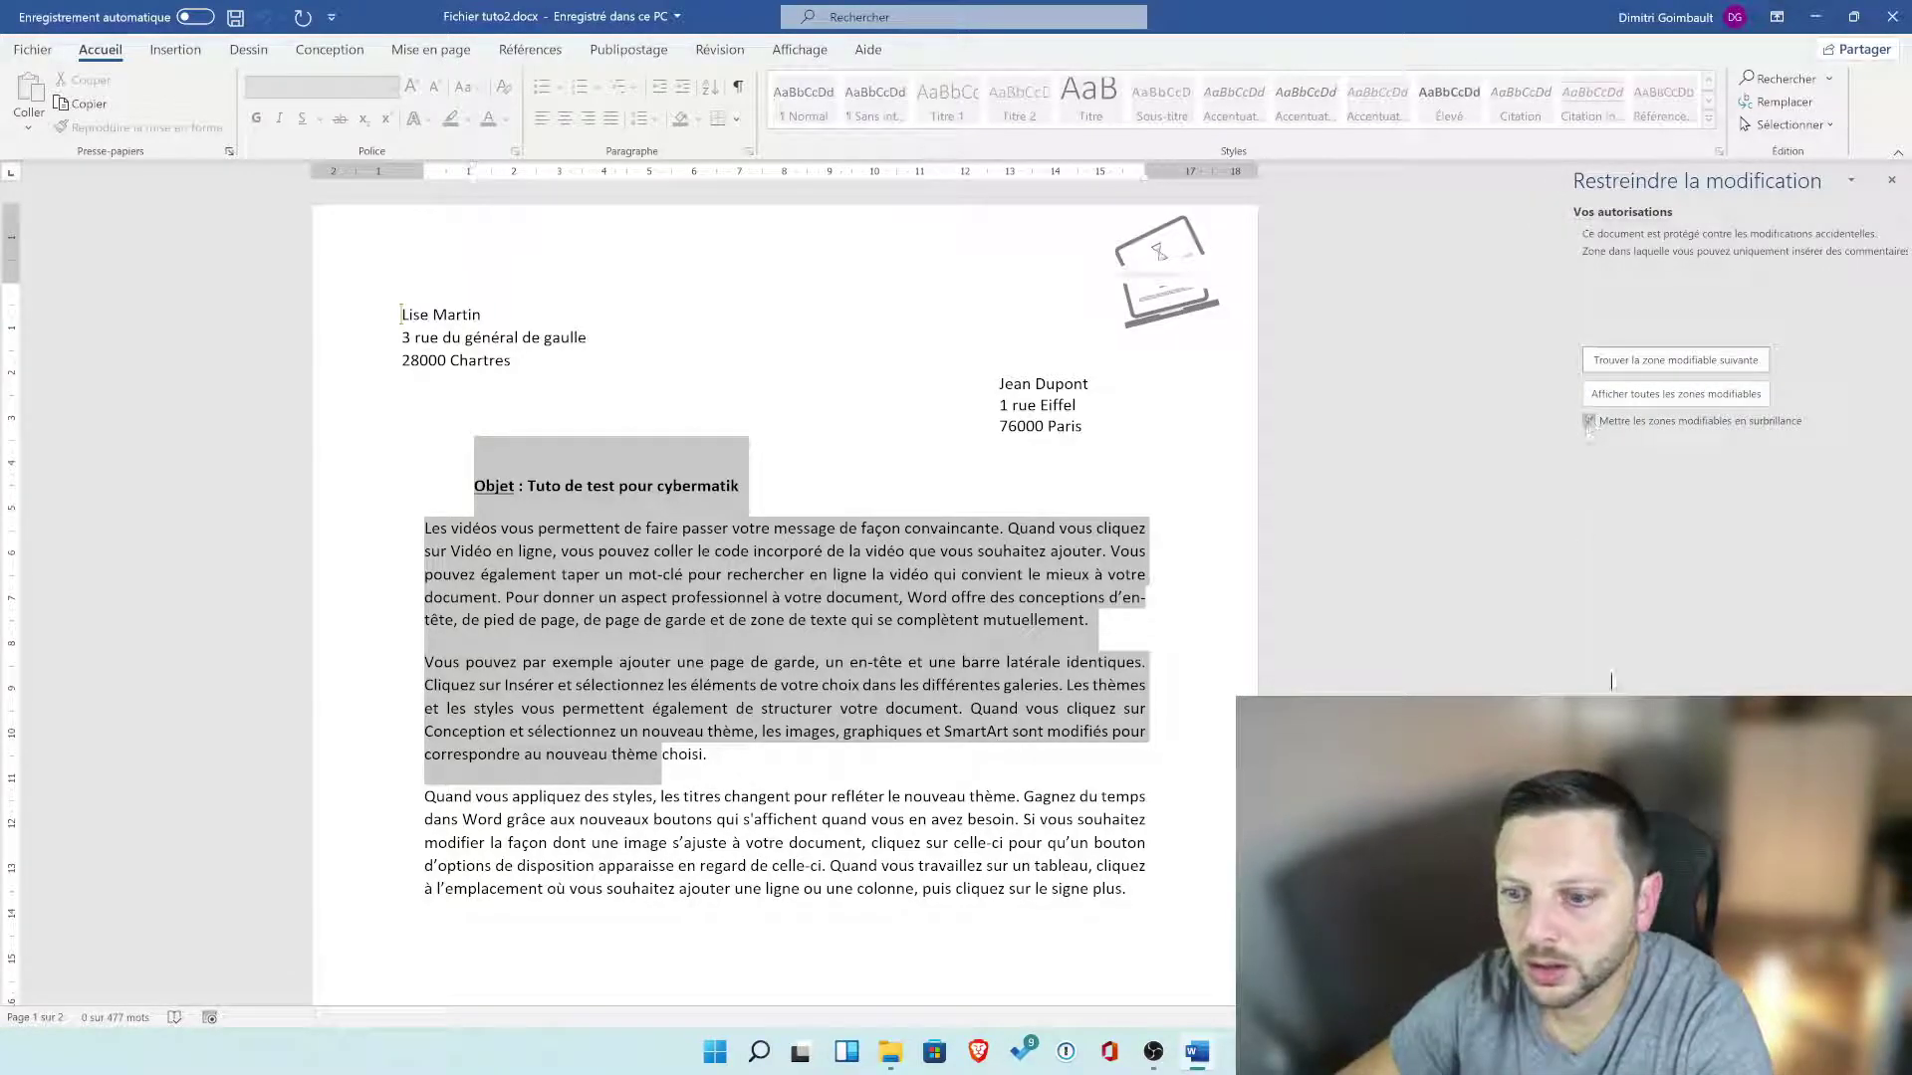
{"action": "left_click", "coordinate": [1633, 996]}
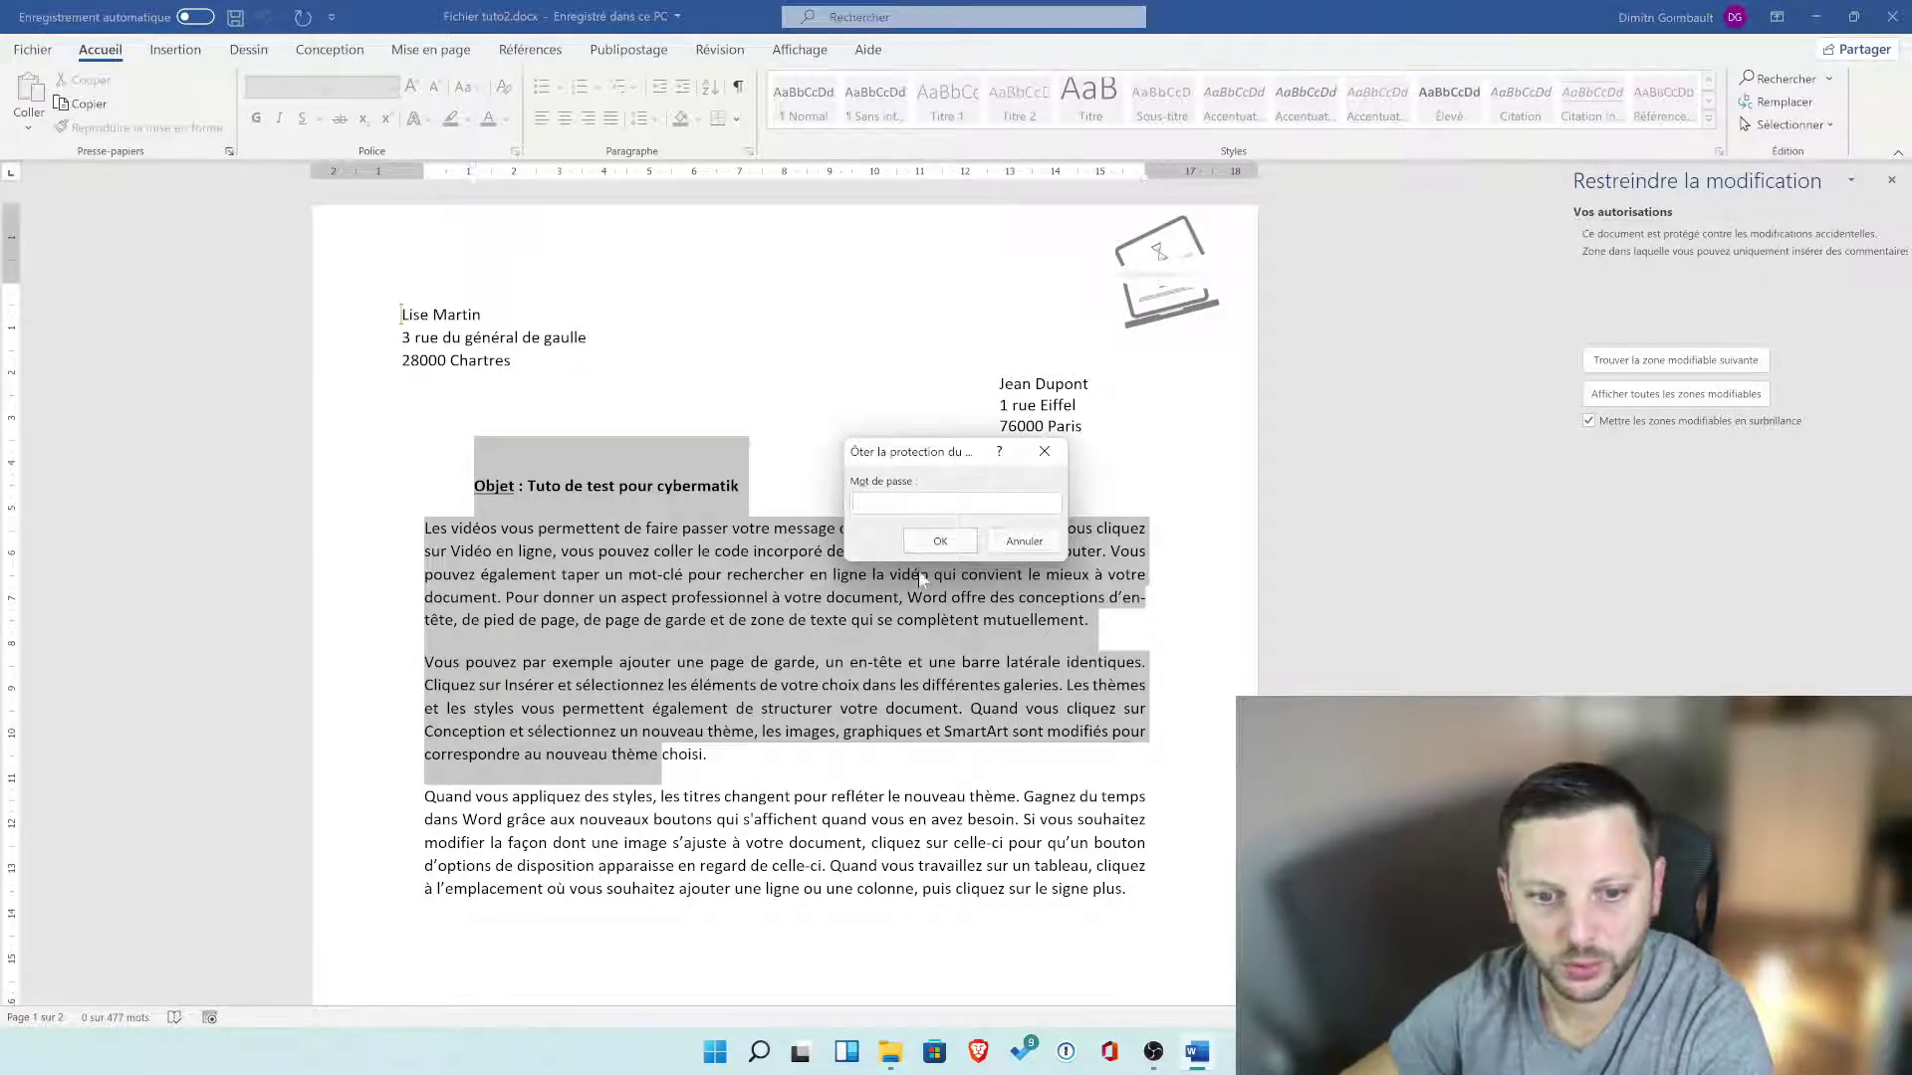
{"action": "key", "text": "Return"}
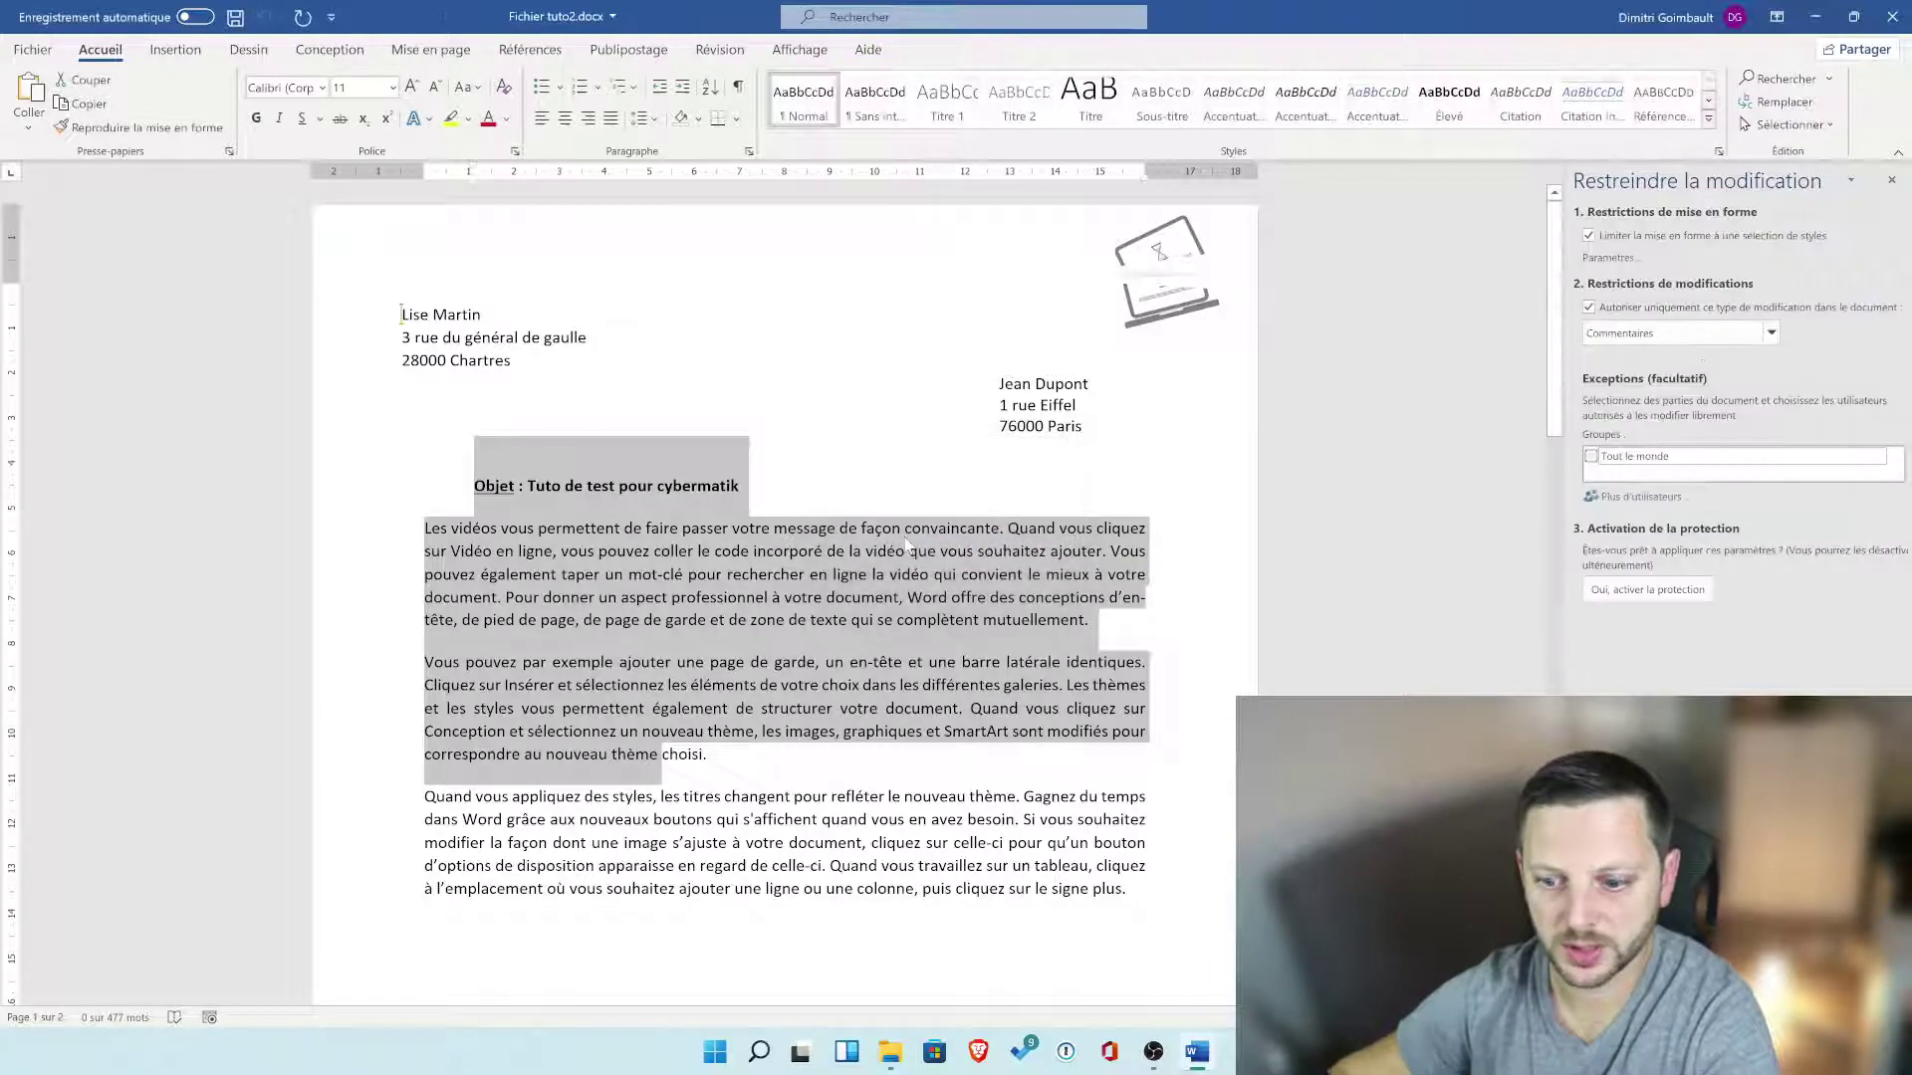
Step: Uncheck both the editing and formatting restrictions, accept removing exceptions, and save
{"action": "left_click", "coordinate": [1589, 307]}
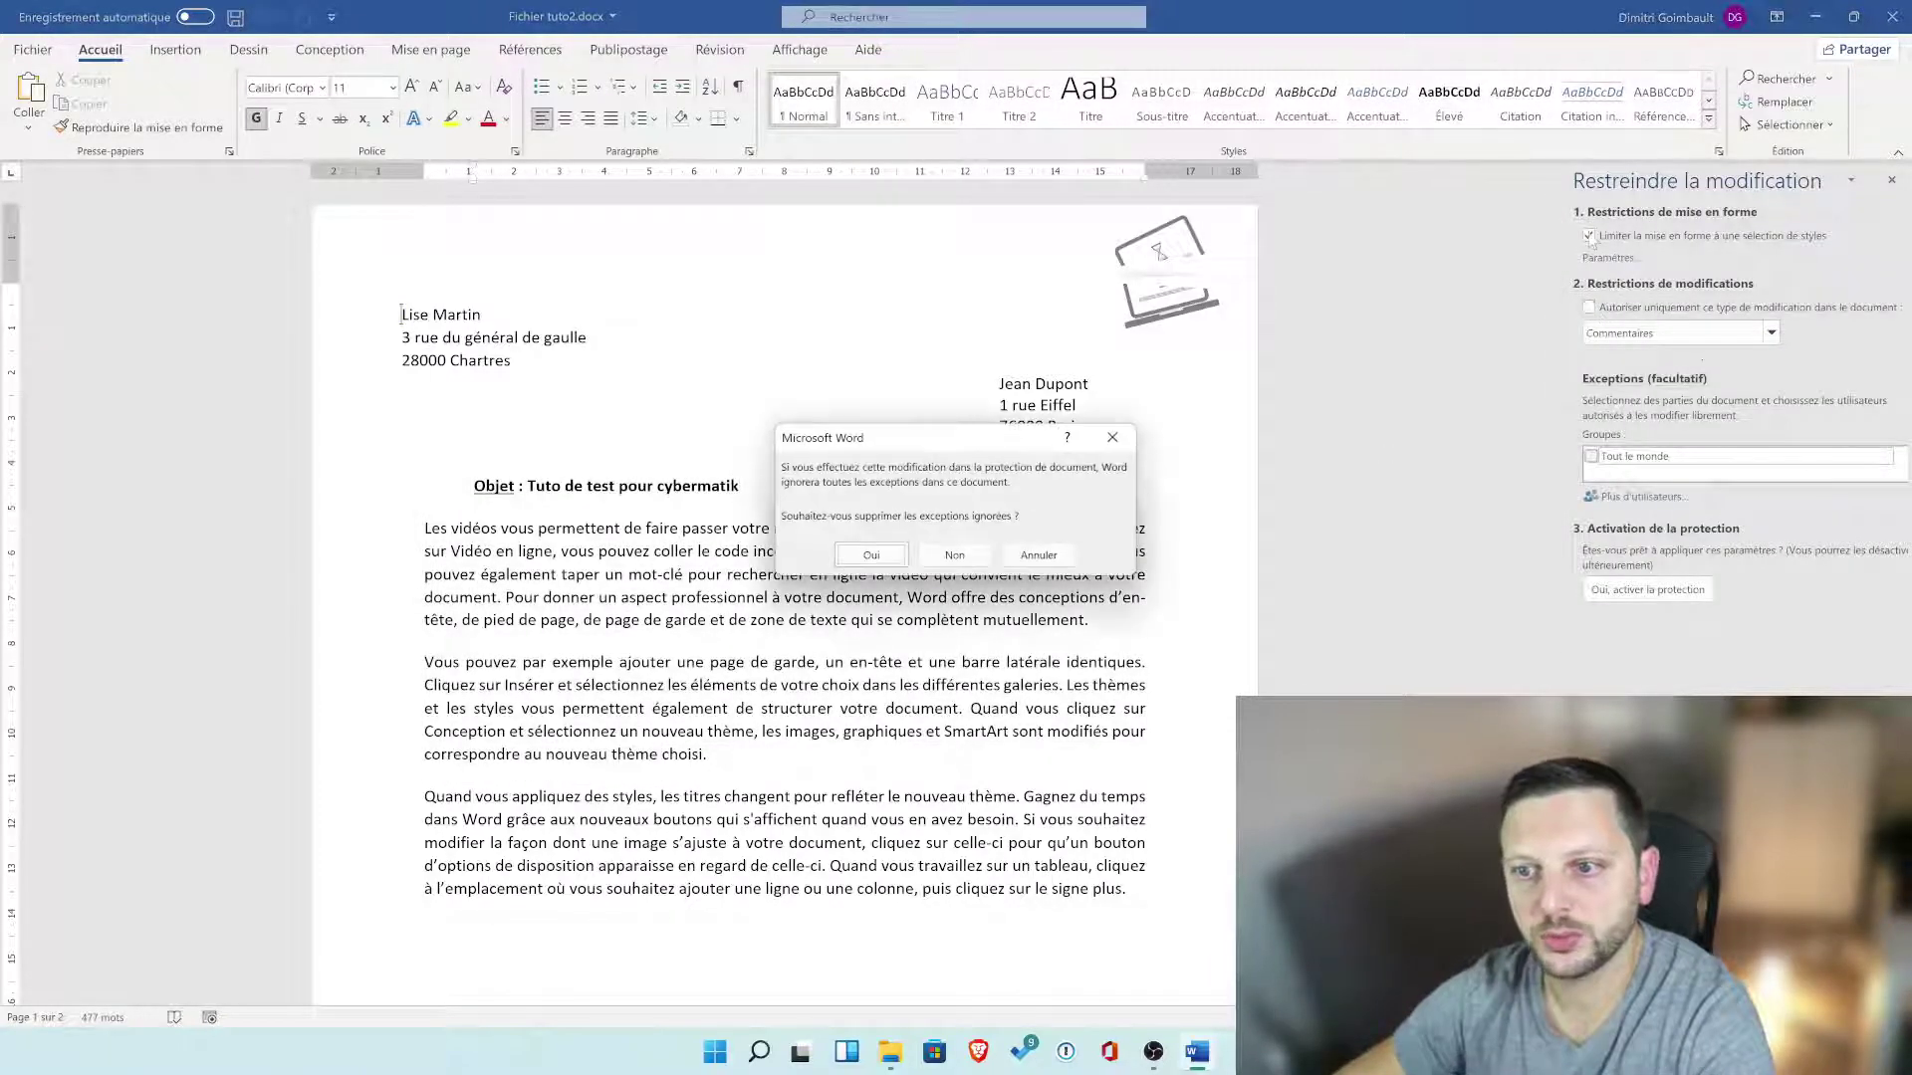
{"action": "left_click", "coordinate": [870, 551]}
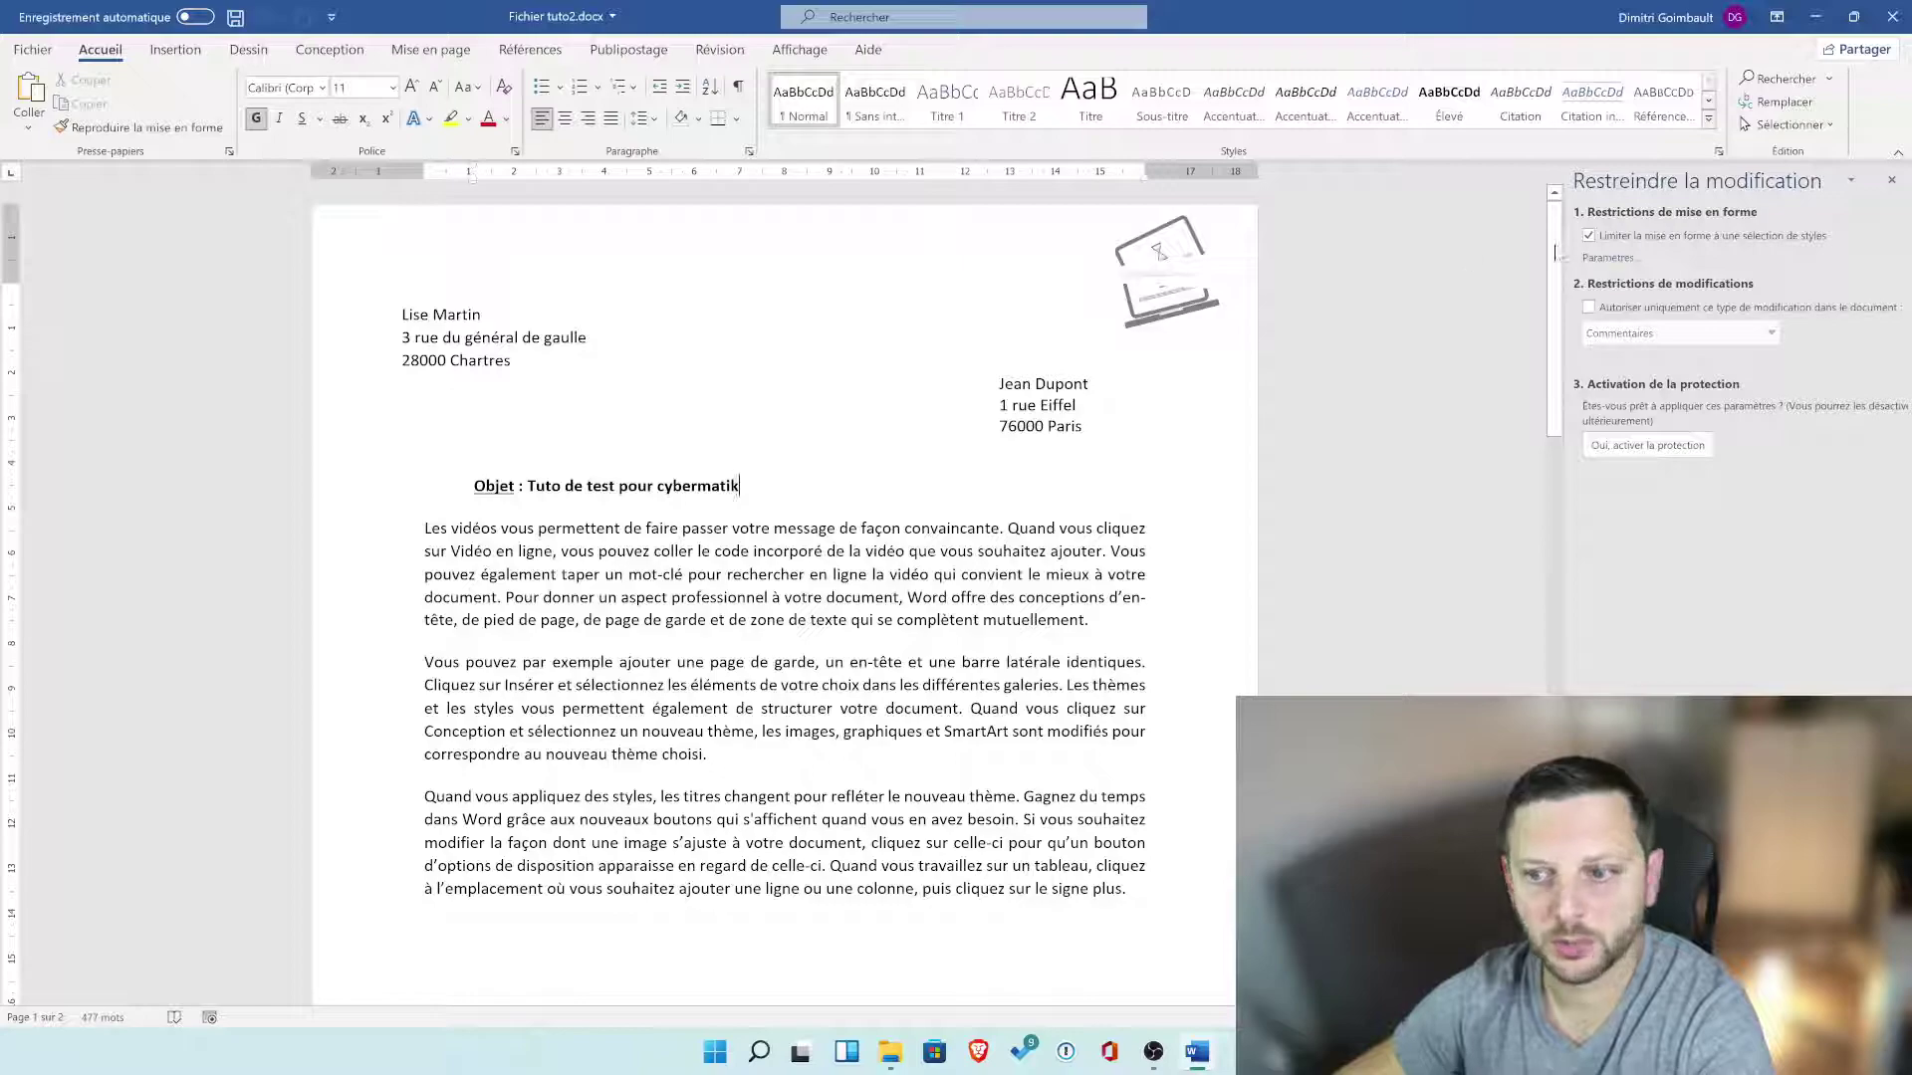
{"action": "left_click", "coordinate": [1589, 235]}
{"action": "left_click", "coordinate": [1150, 574]}
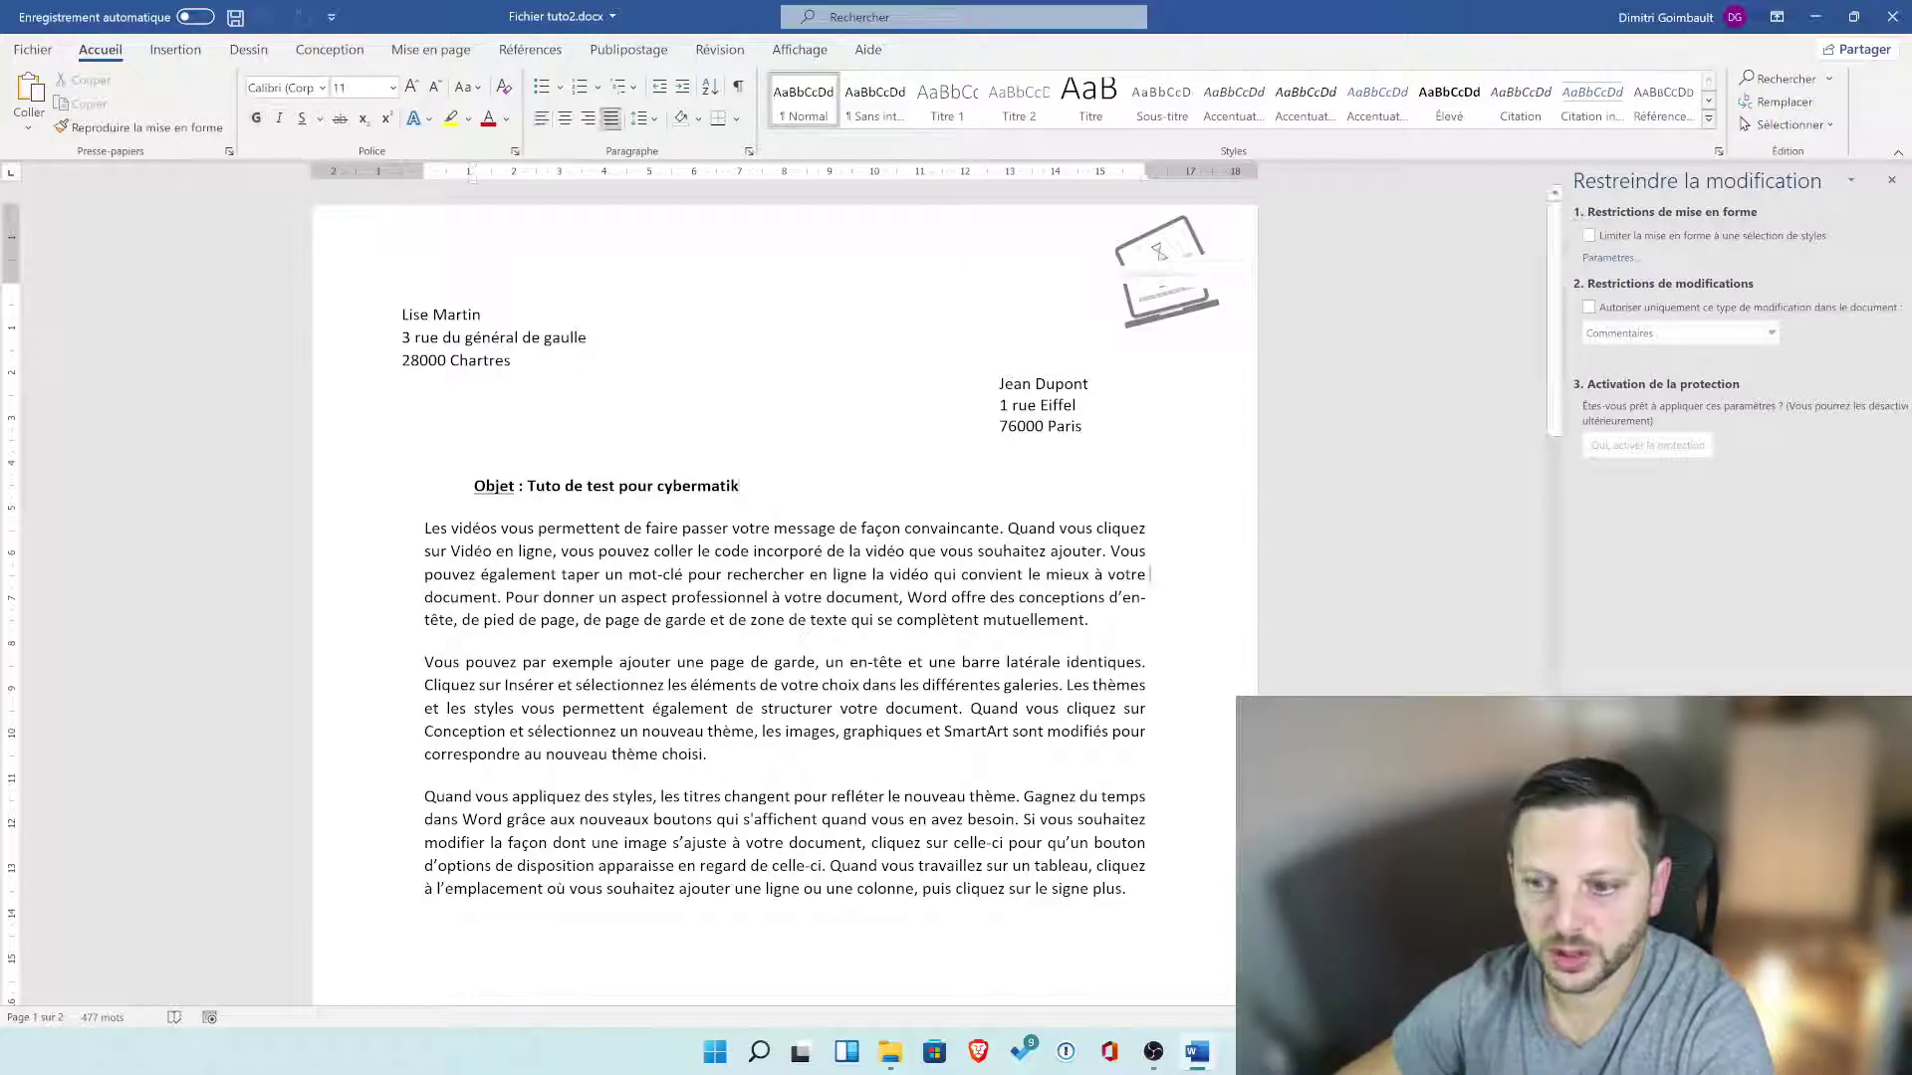
{"action": "left_click", "coordinate": [1042, 405]}
{"action": "key", "text": "ctrl+s"}
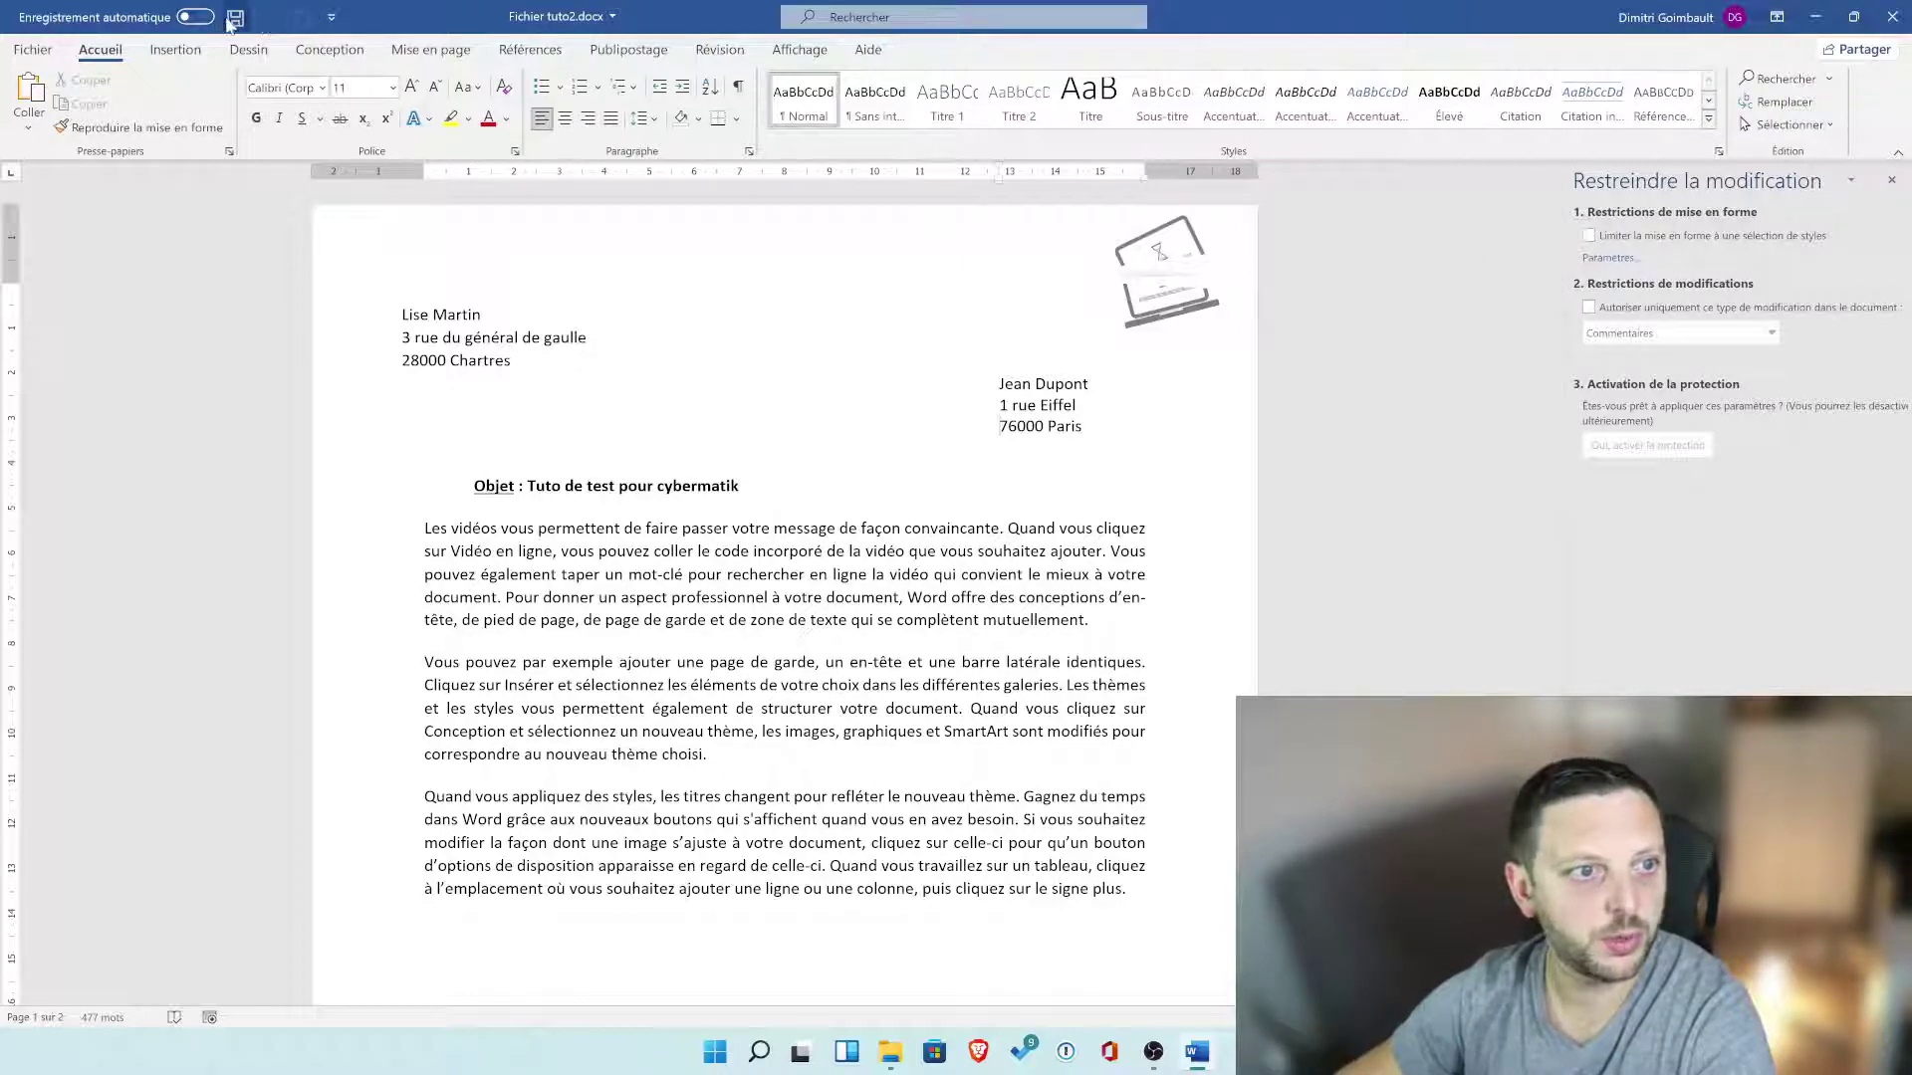
Step: Show the Protéger le document options on the Informations page for Fichier tuto2
{"action": "left_click", "coordinate": [30, 47]}
{"action": "left_click", "coordinate": [79, 239]}
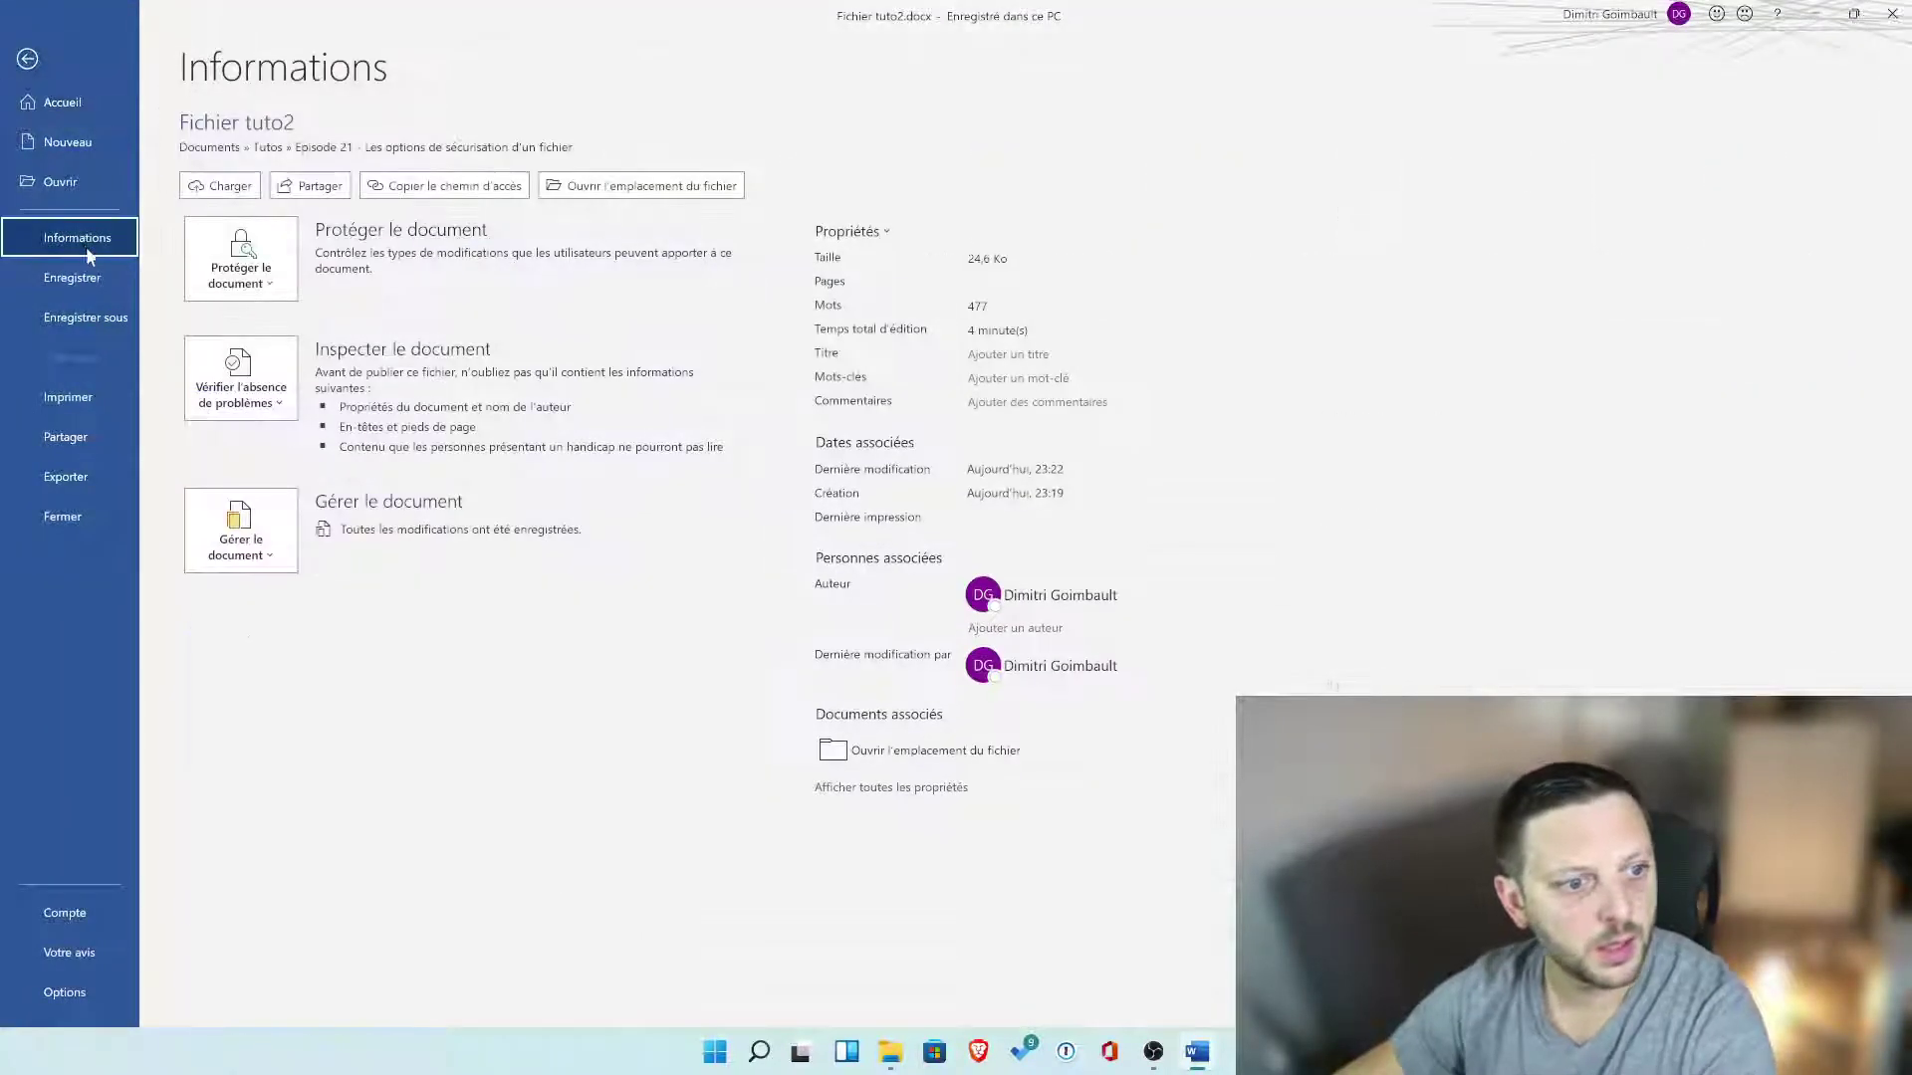
{"action": "left_click", "coordinate": [249, 410]}
{"action": "left_click", "coordinate": [240, 260]}
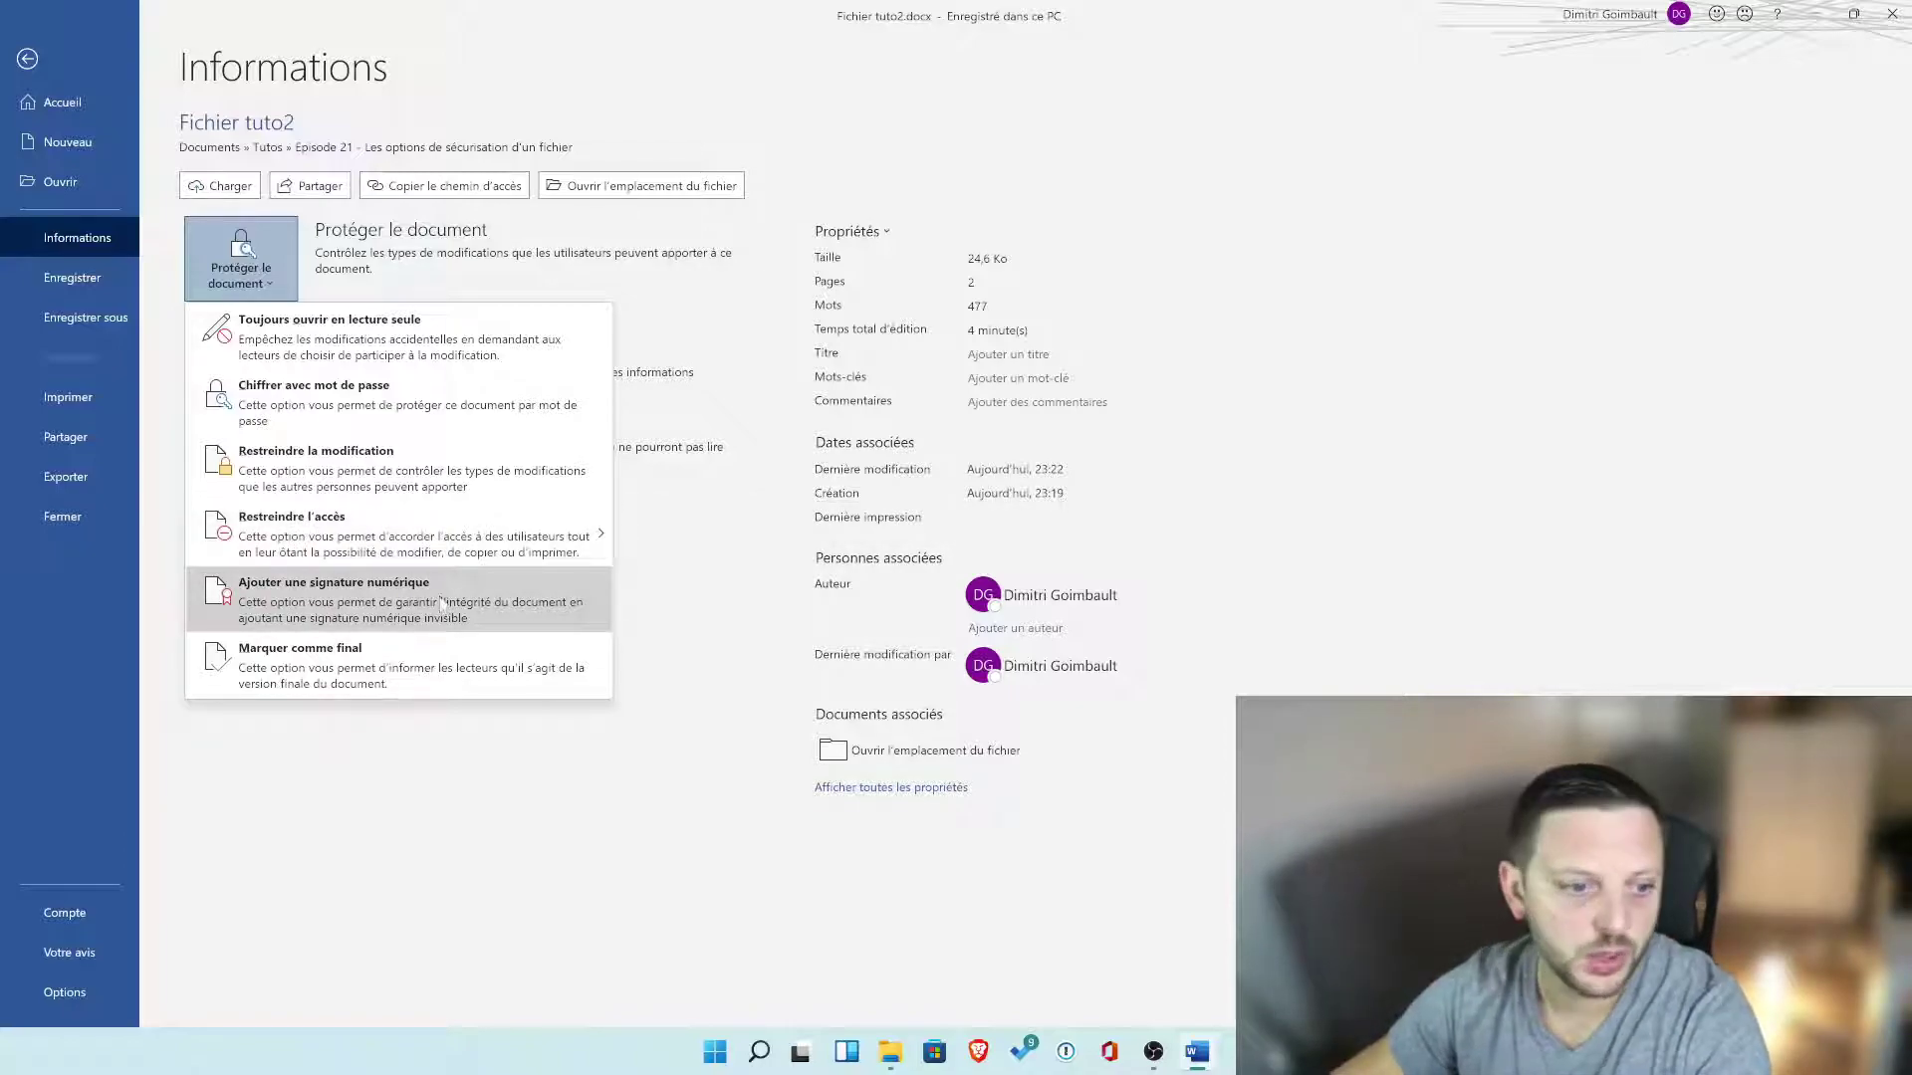
Step: Start a digital signature with the created-and-approved commitment type and purpose 'Approbation'
{"action": "left_click", "coordinate": [435, 606]}
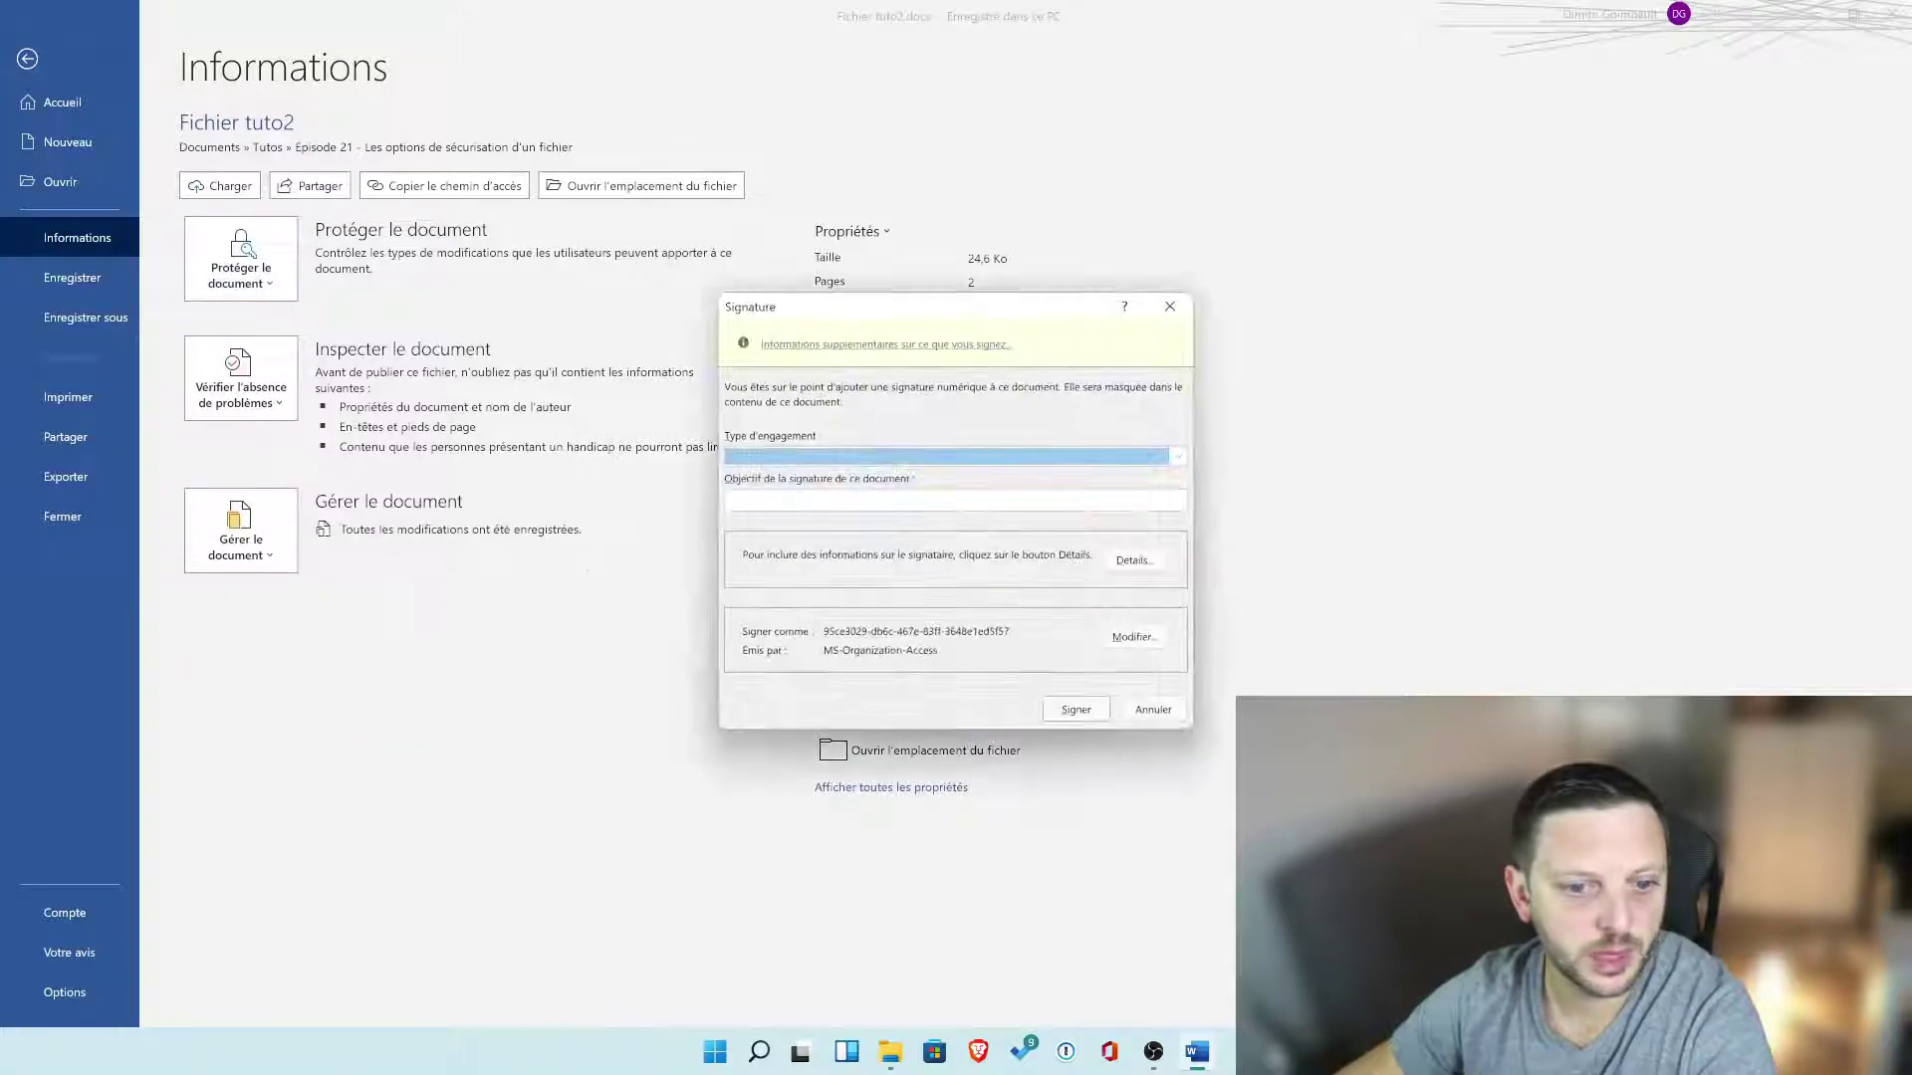
{"action": "left_click", "coordinate": [1177, 460]}
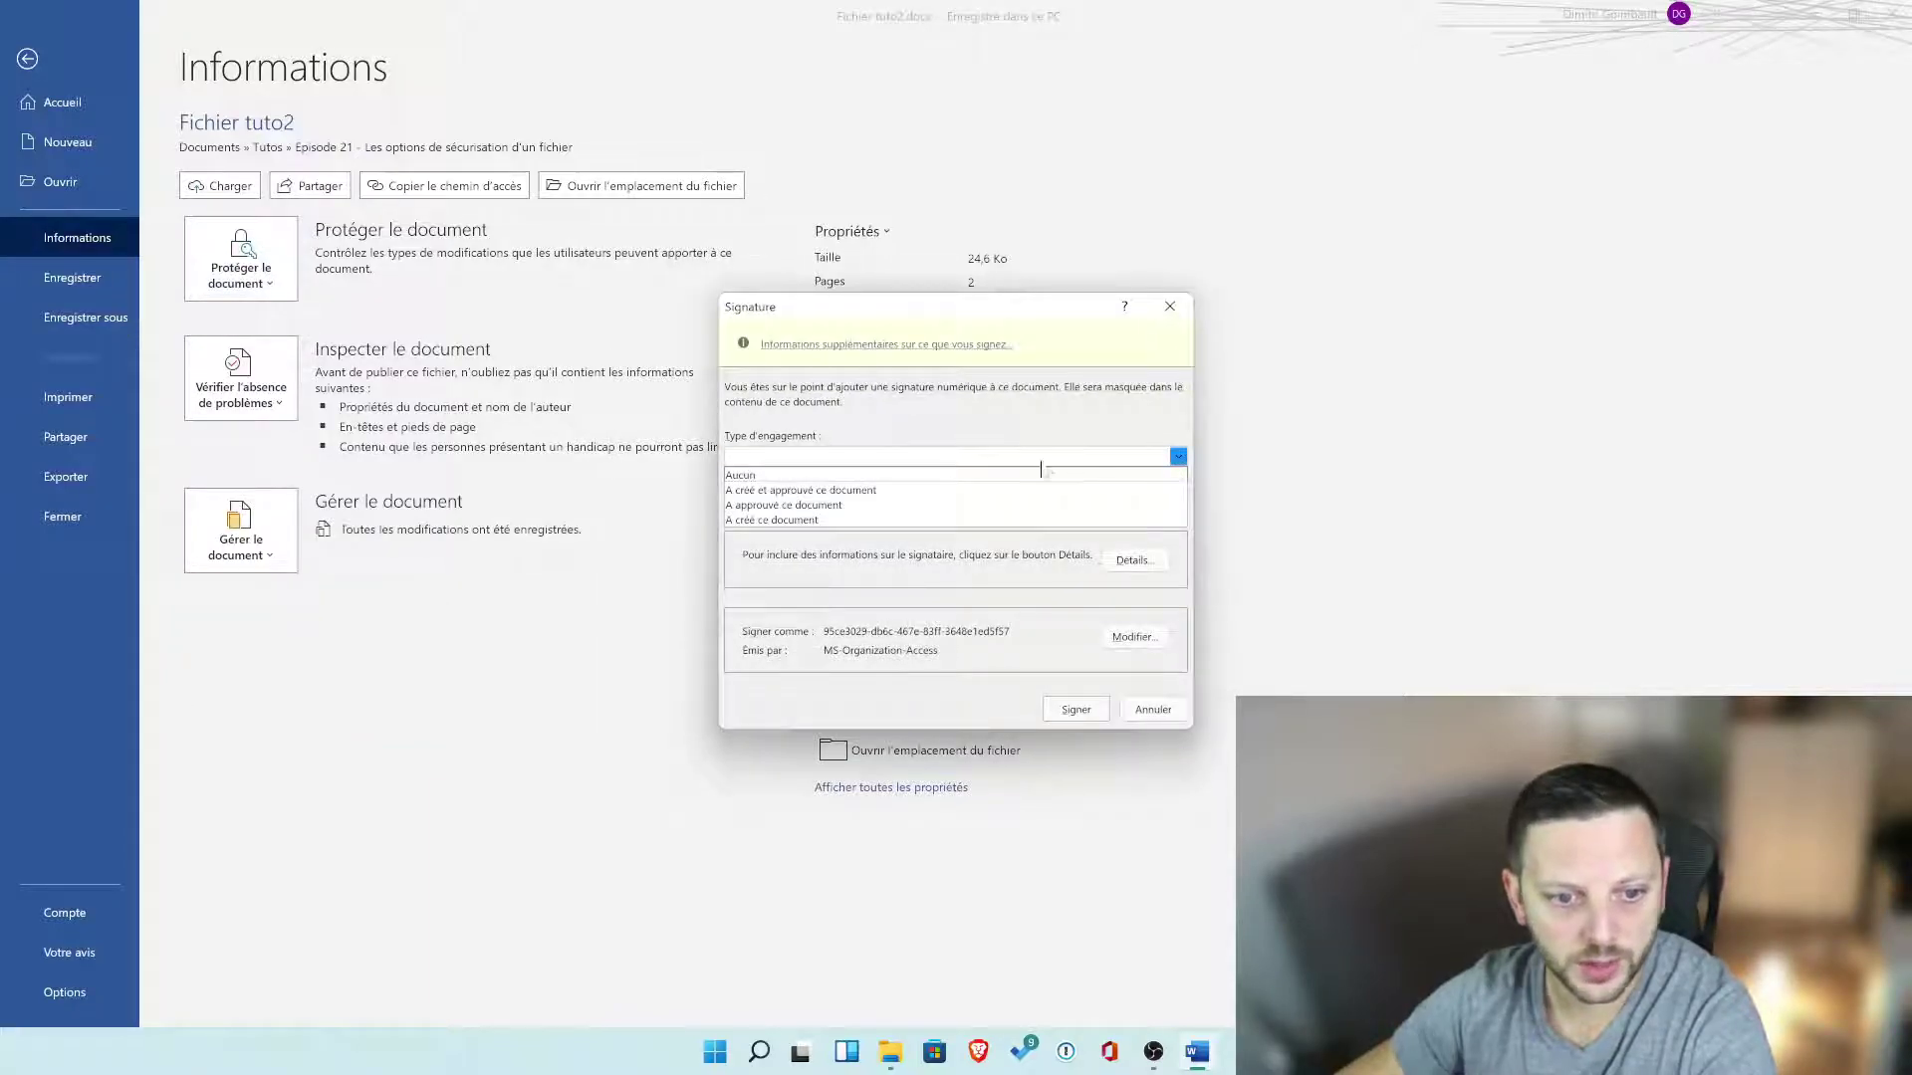
{"action": "left_click", "coordinate": [870, 492]}
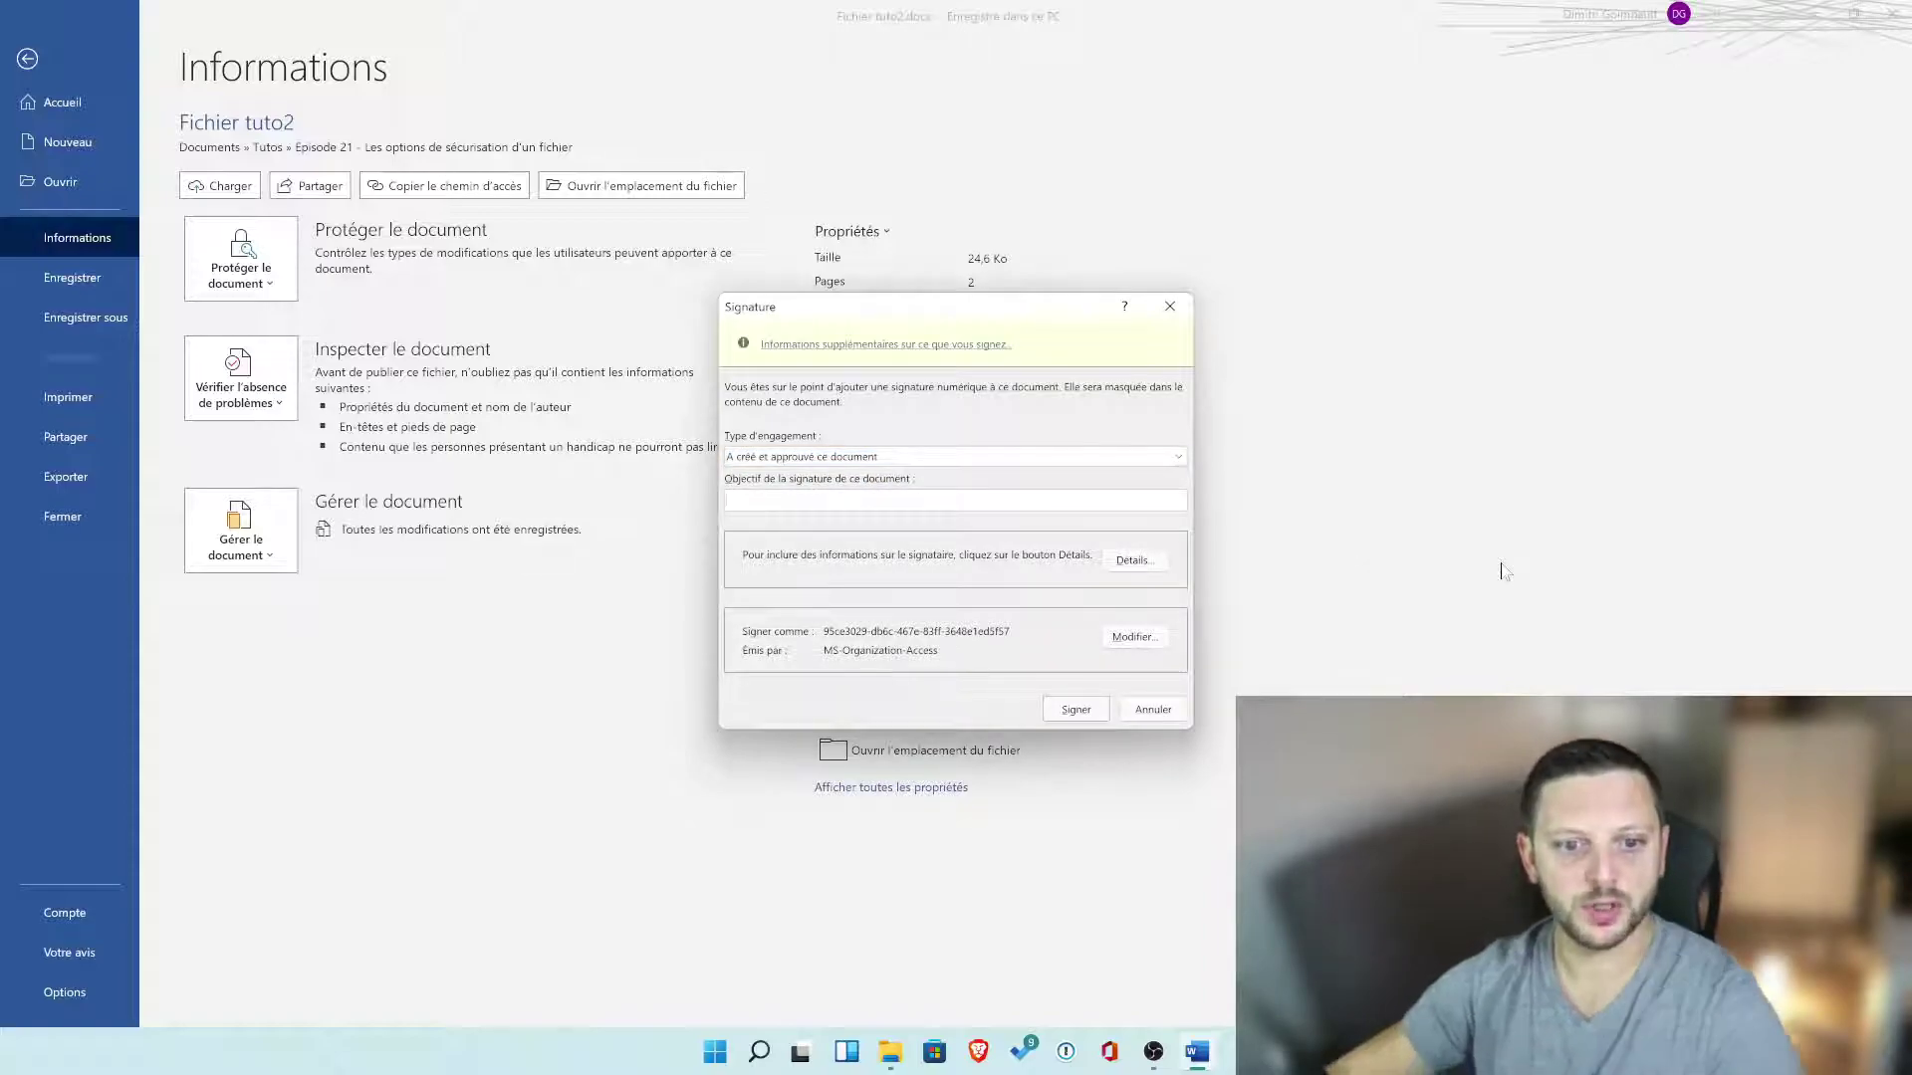
{"action": "type", "text": "Approbatr"}
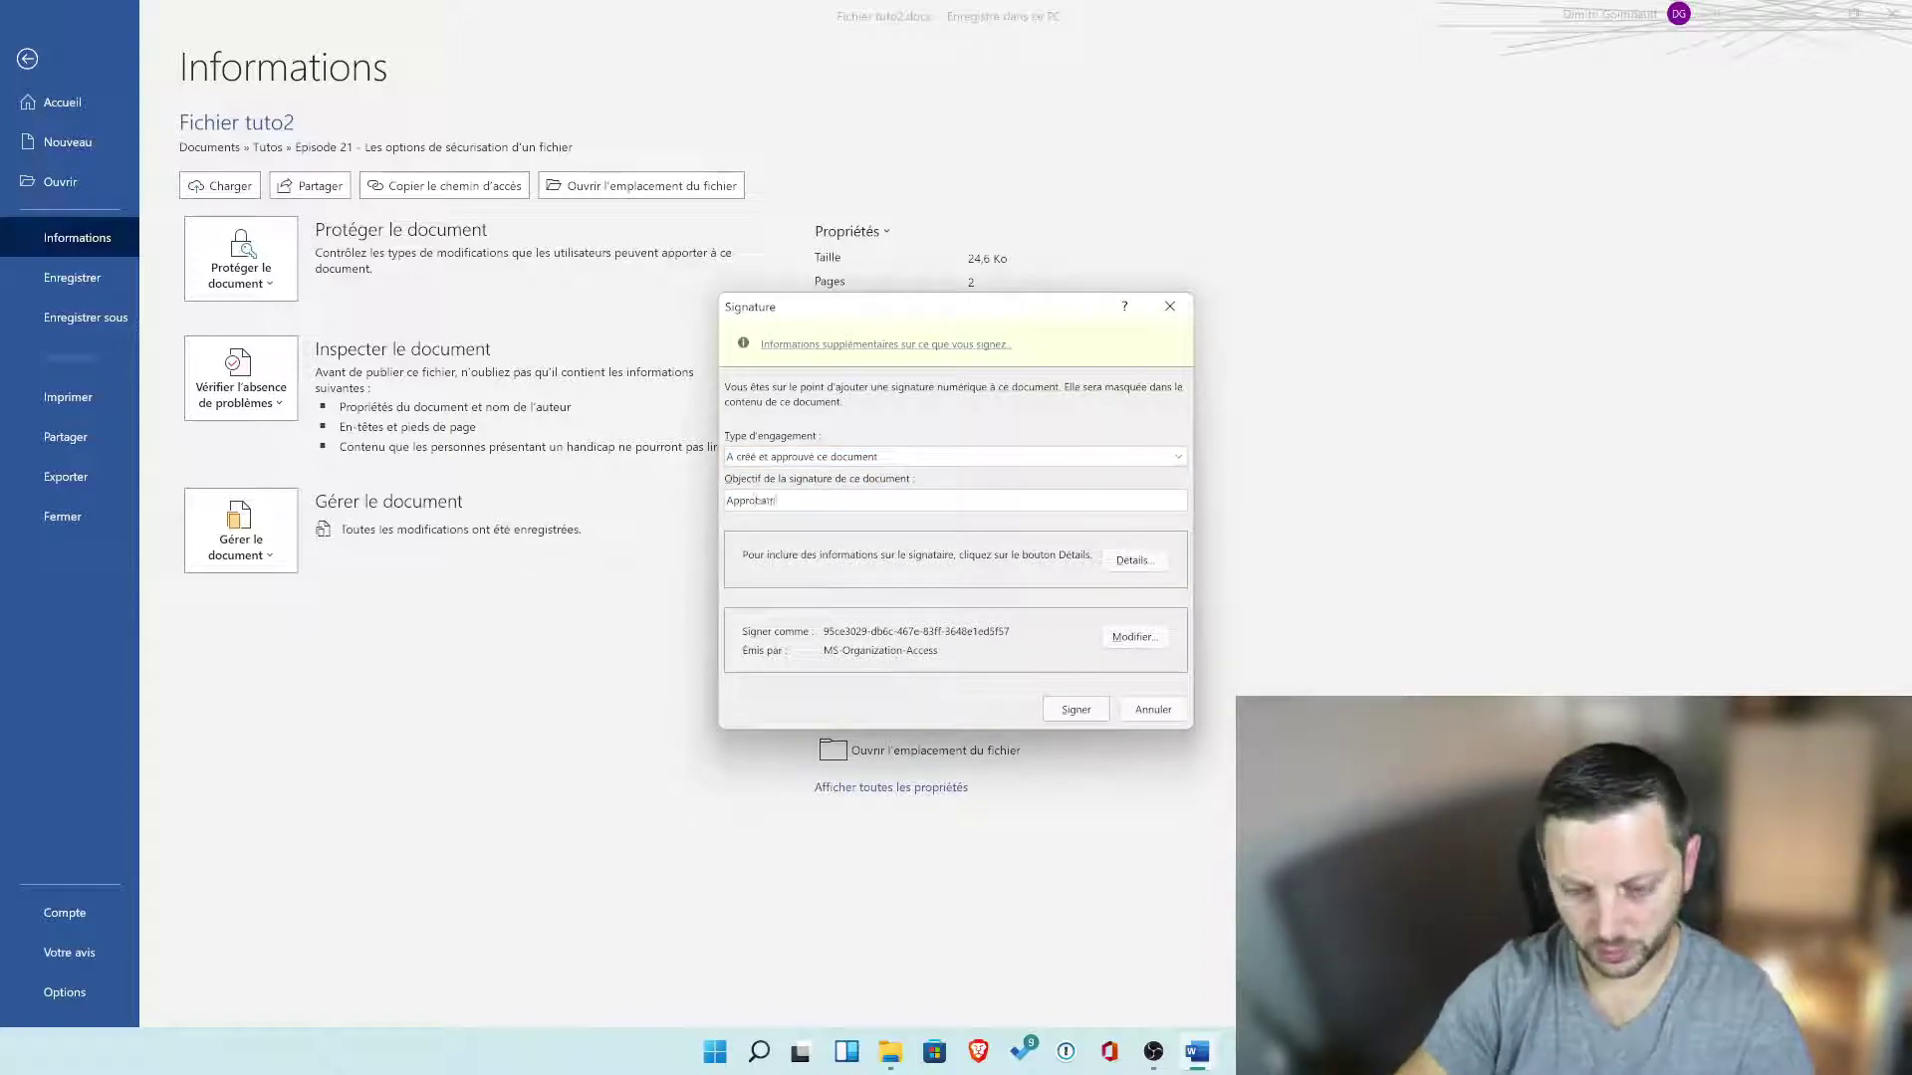
{"action": "type", "text": "io"}
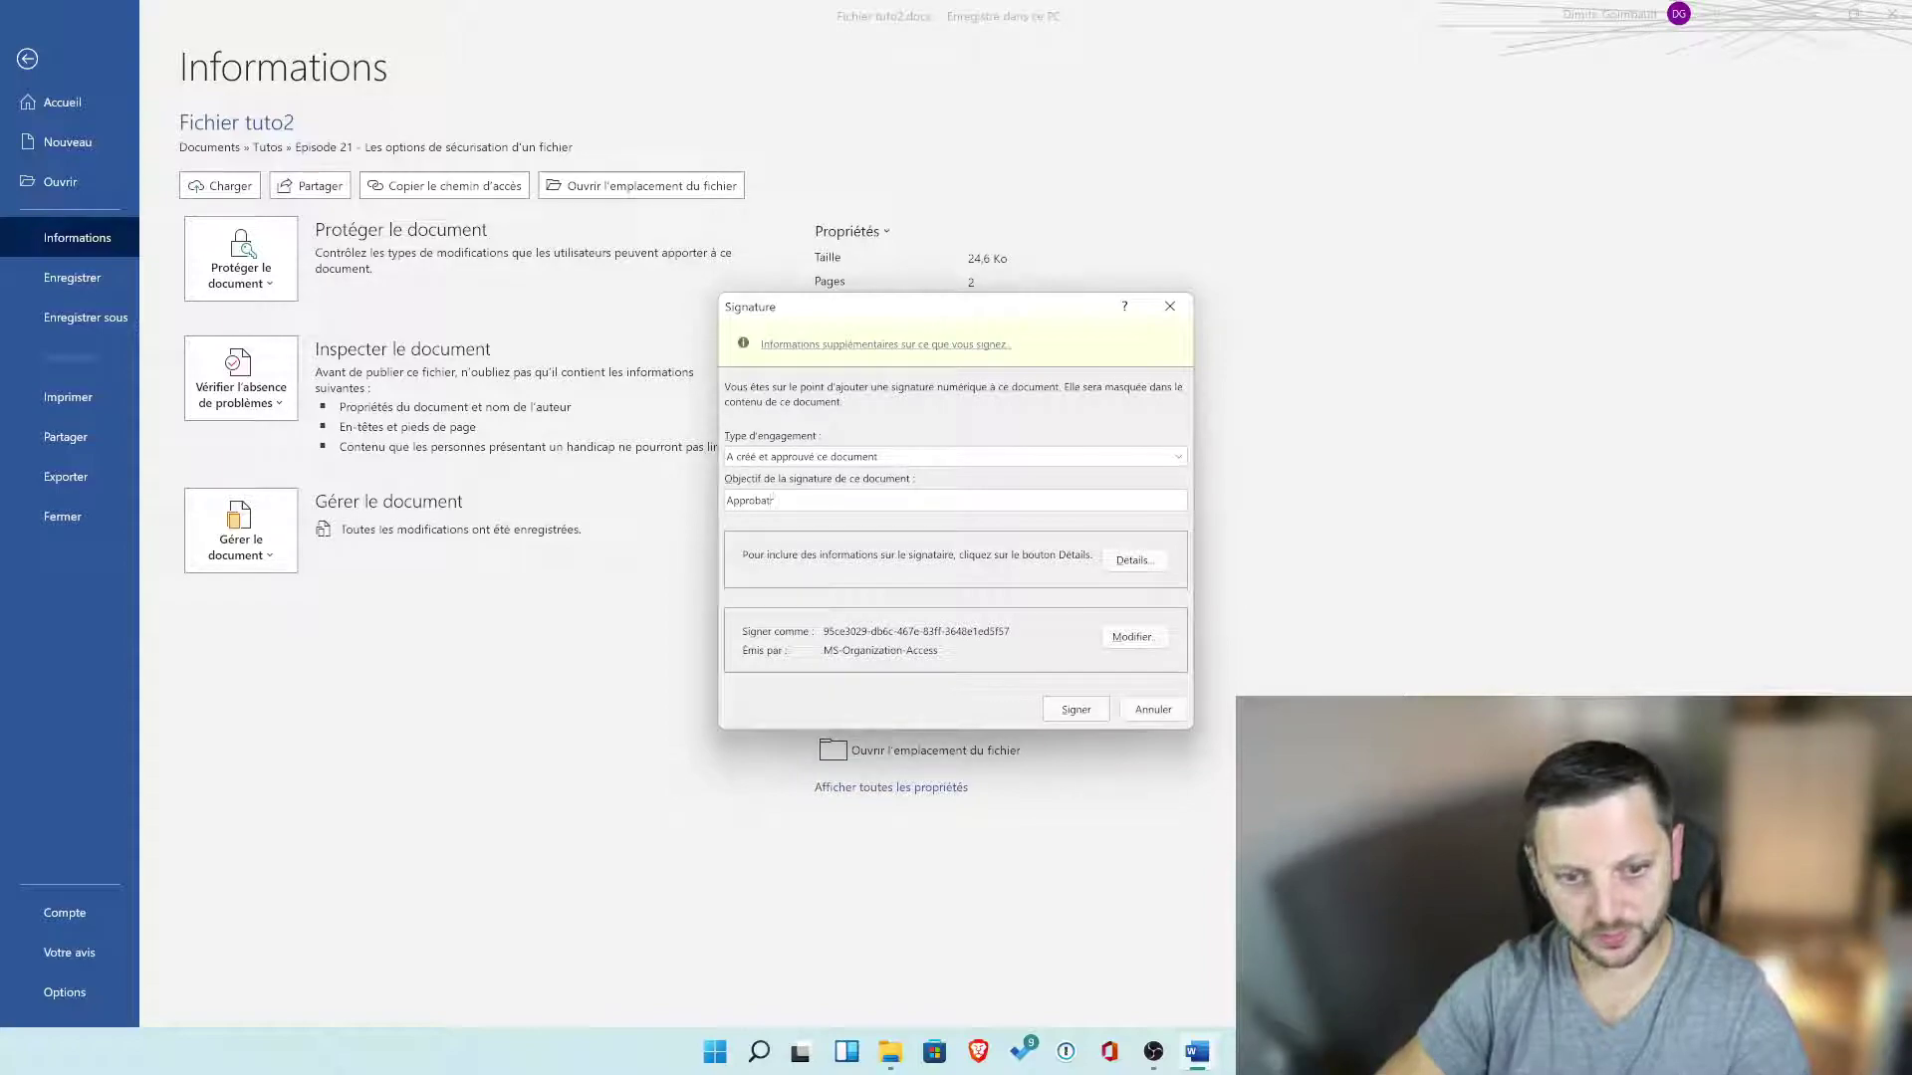
{"action": "key", "text": "BackSpace"}
{"action": "type", "text": "ion"}
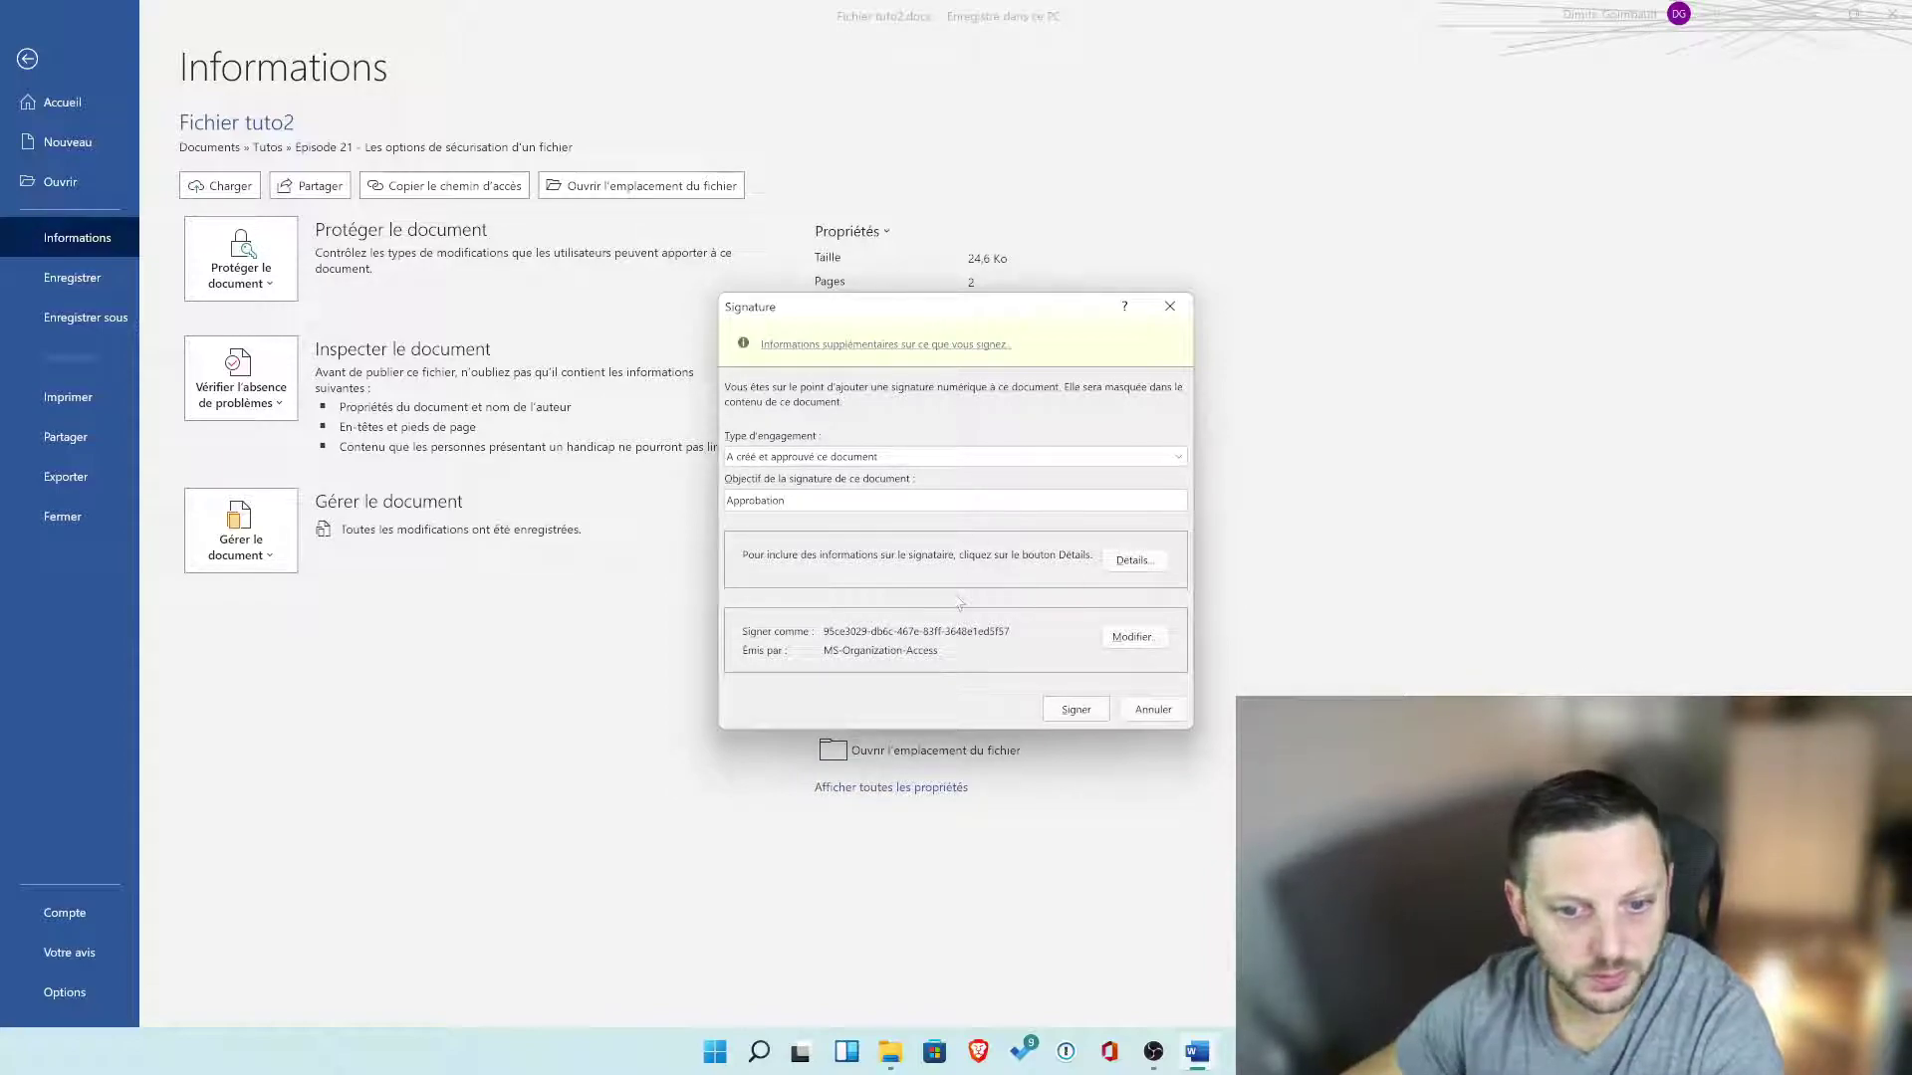
Step: Add signer role Formateur, sign, and accept the unverified certificate
{"action": "left_click", "coordinate": [1115, 560]}
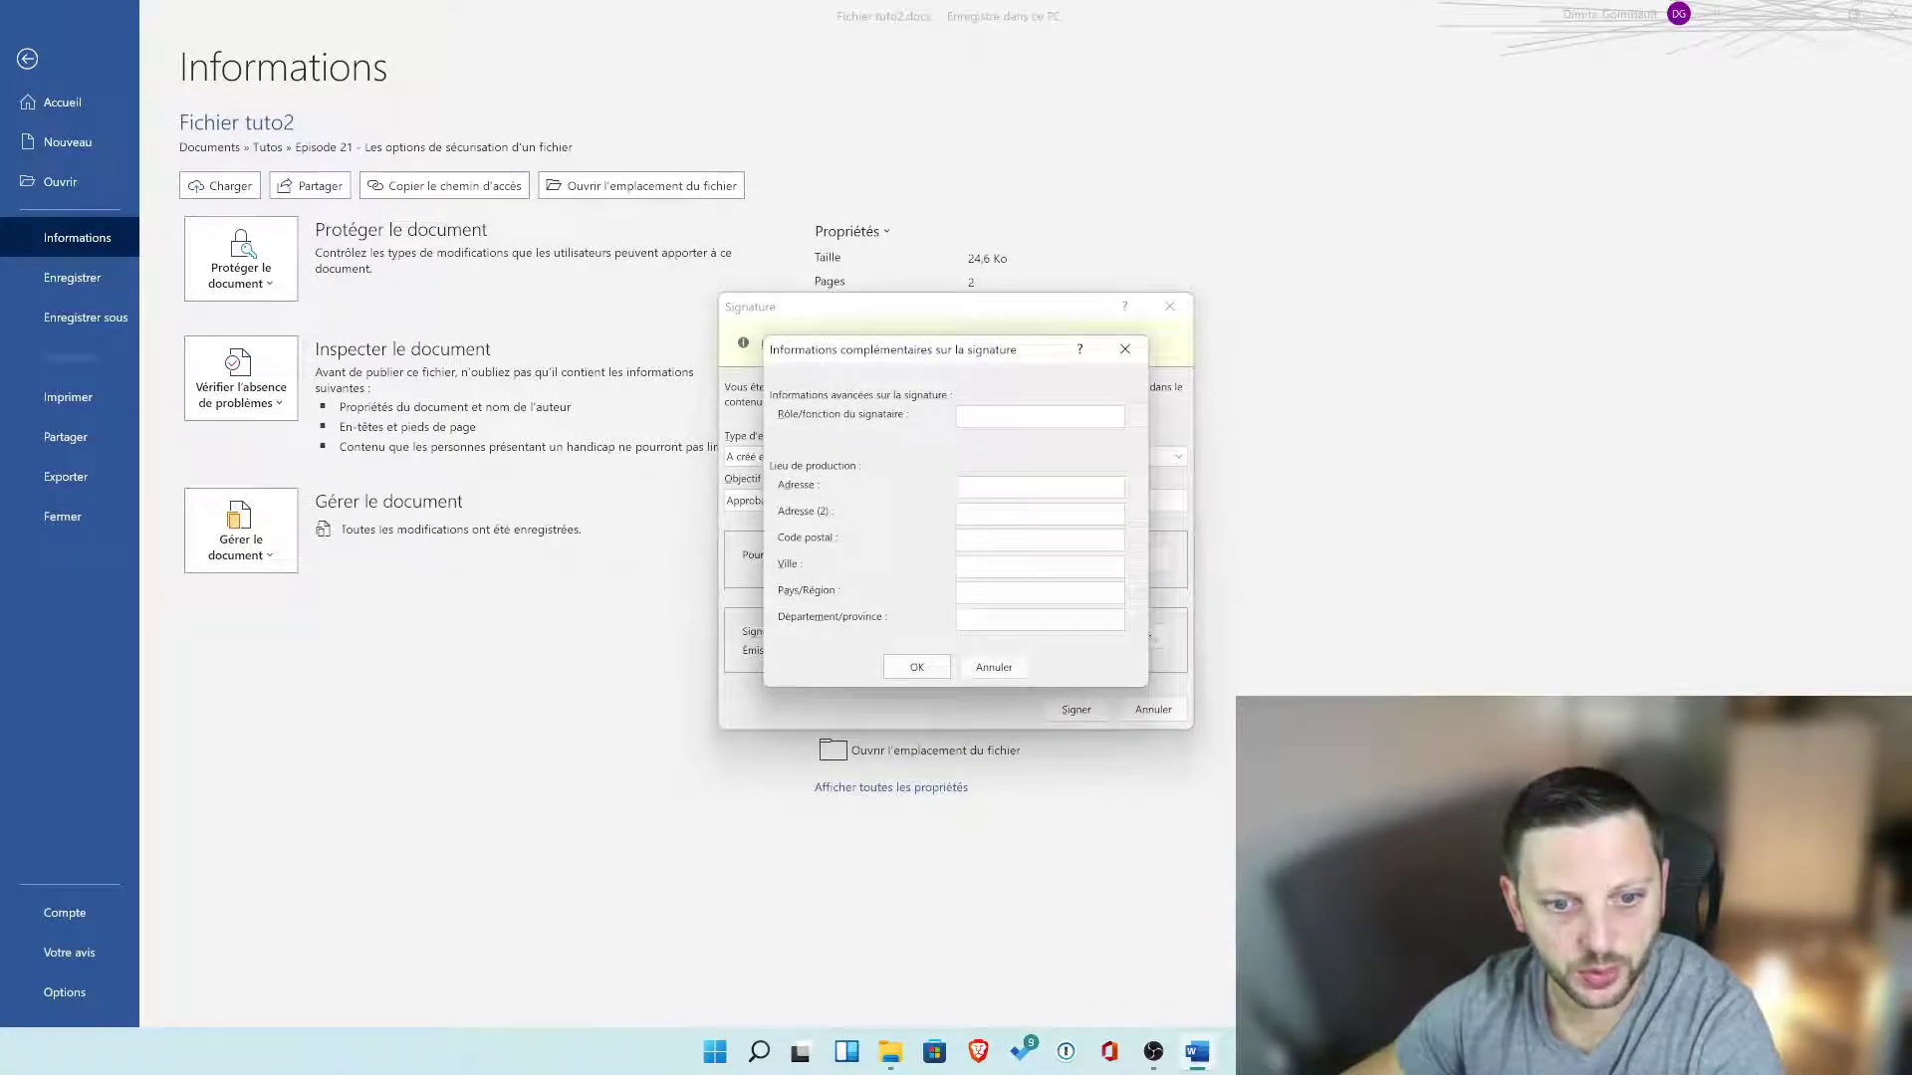
{"action": "type", "text": "R"}
{"action": "left_click", "coordinate": [959, 416]}
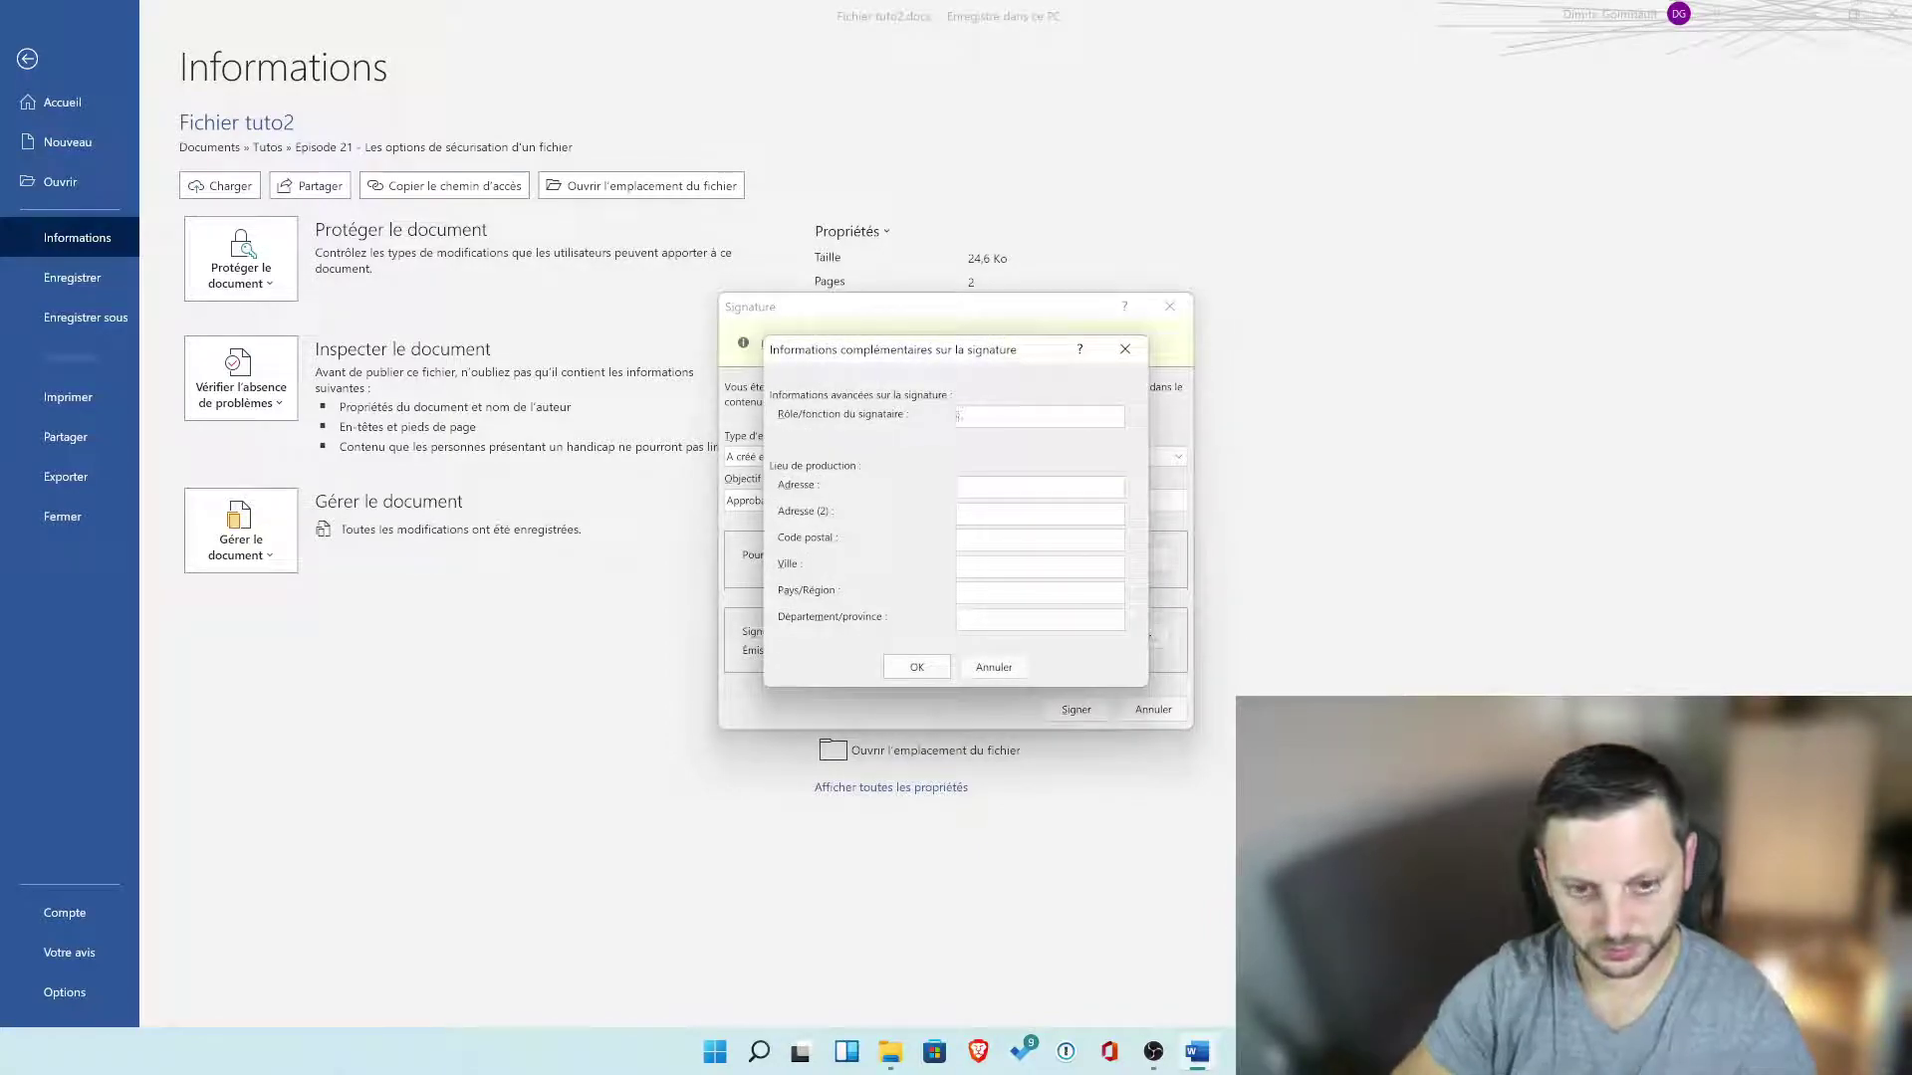
{"action": "type", "text": "T"}
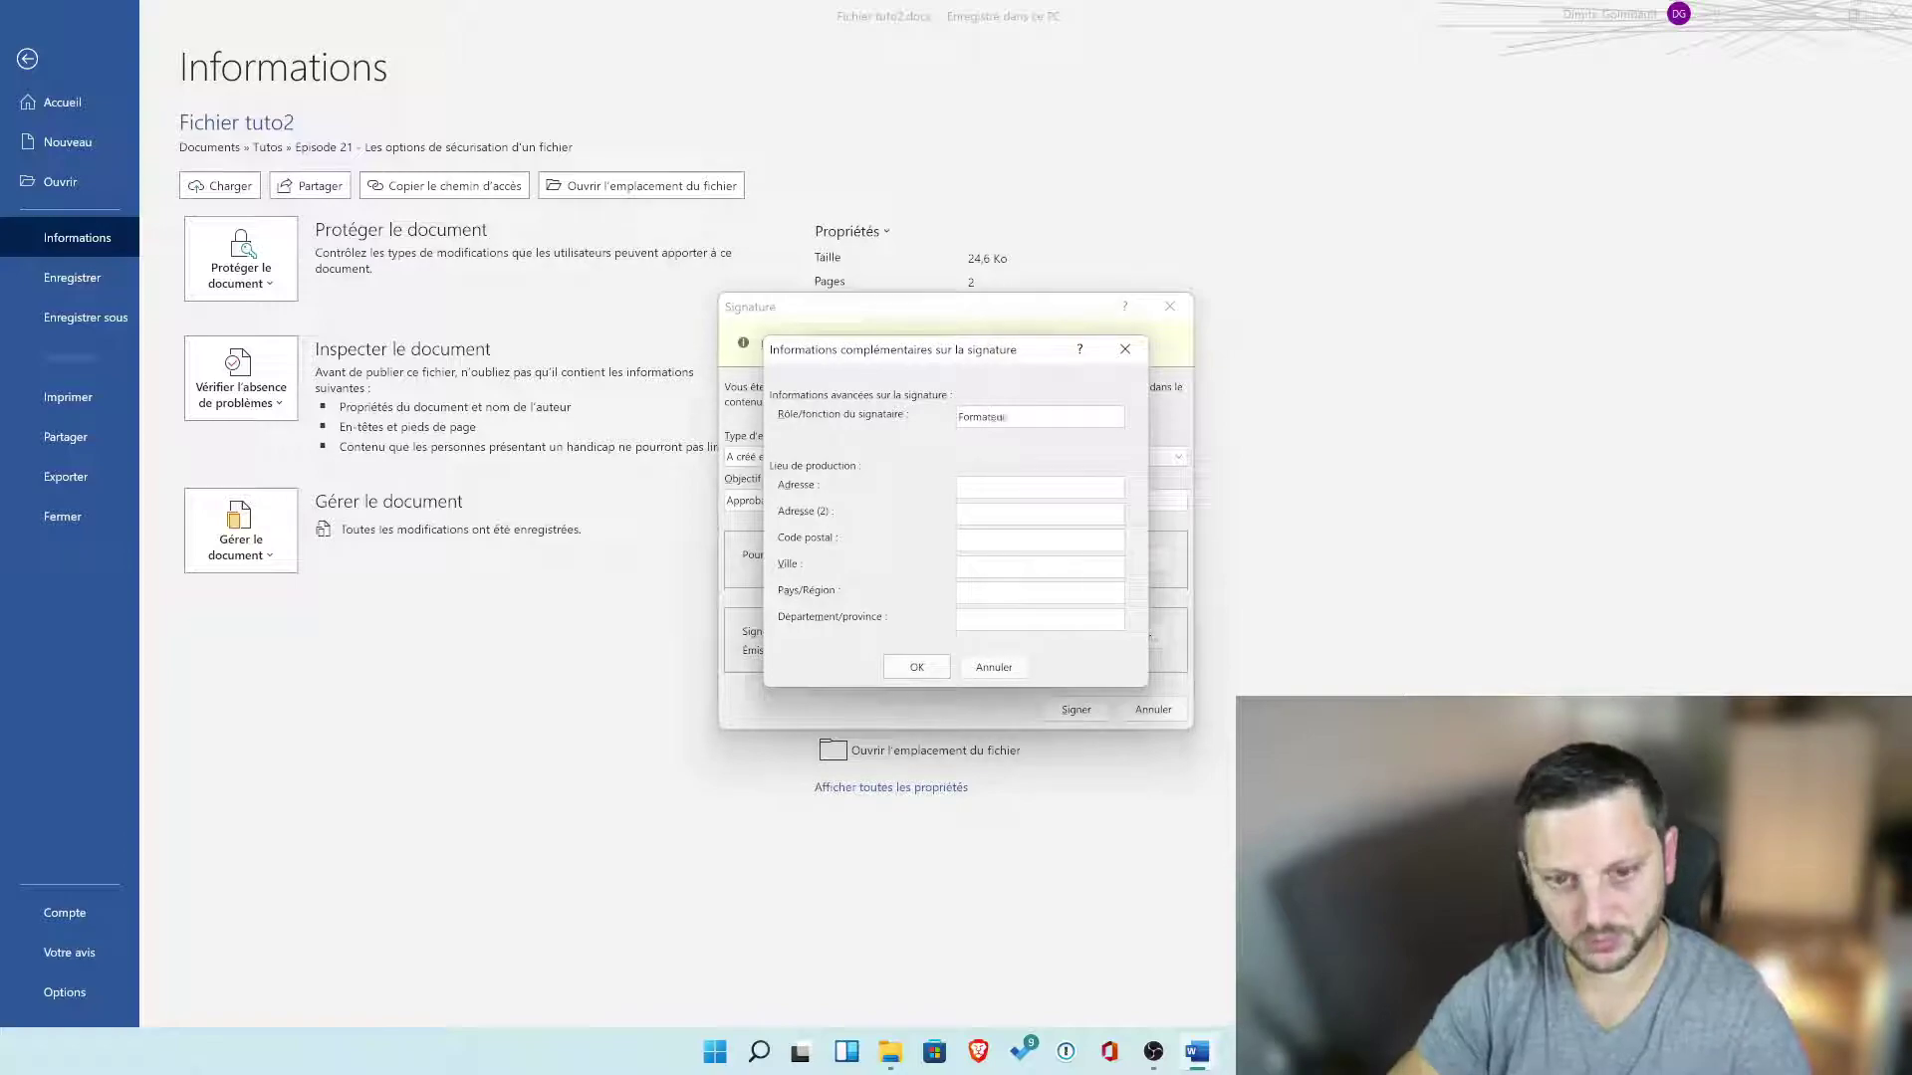
{"action": "left_click", "coordinate": [916, 668]}
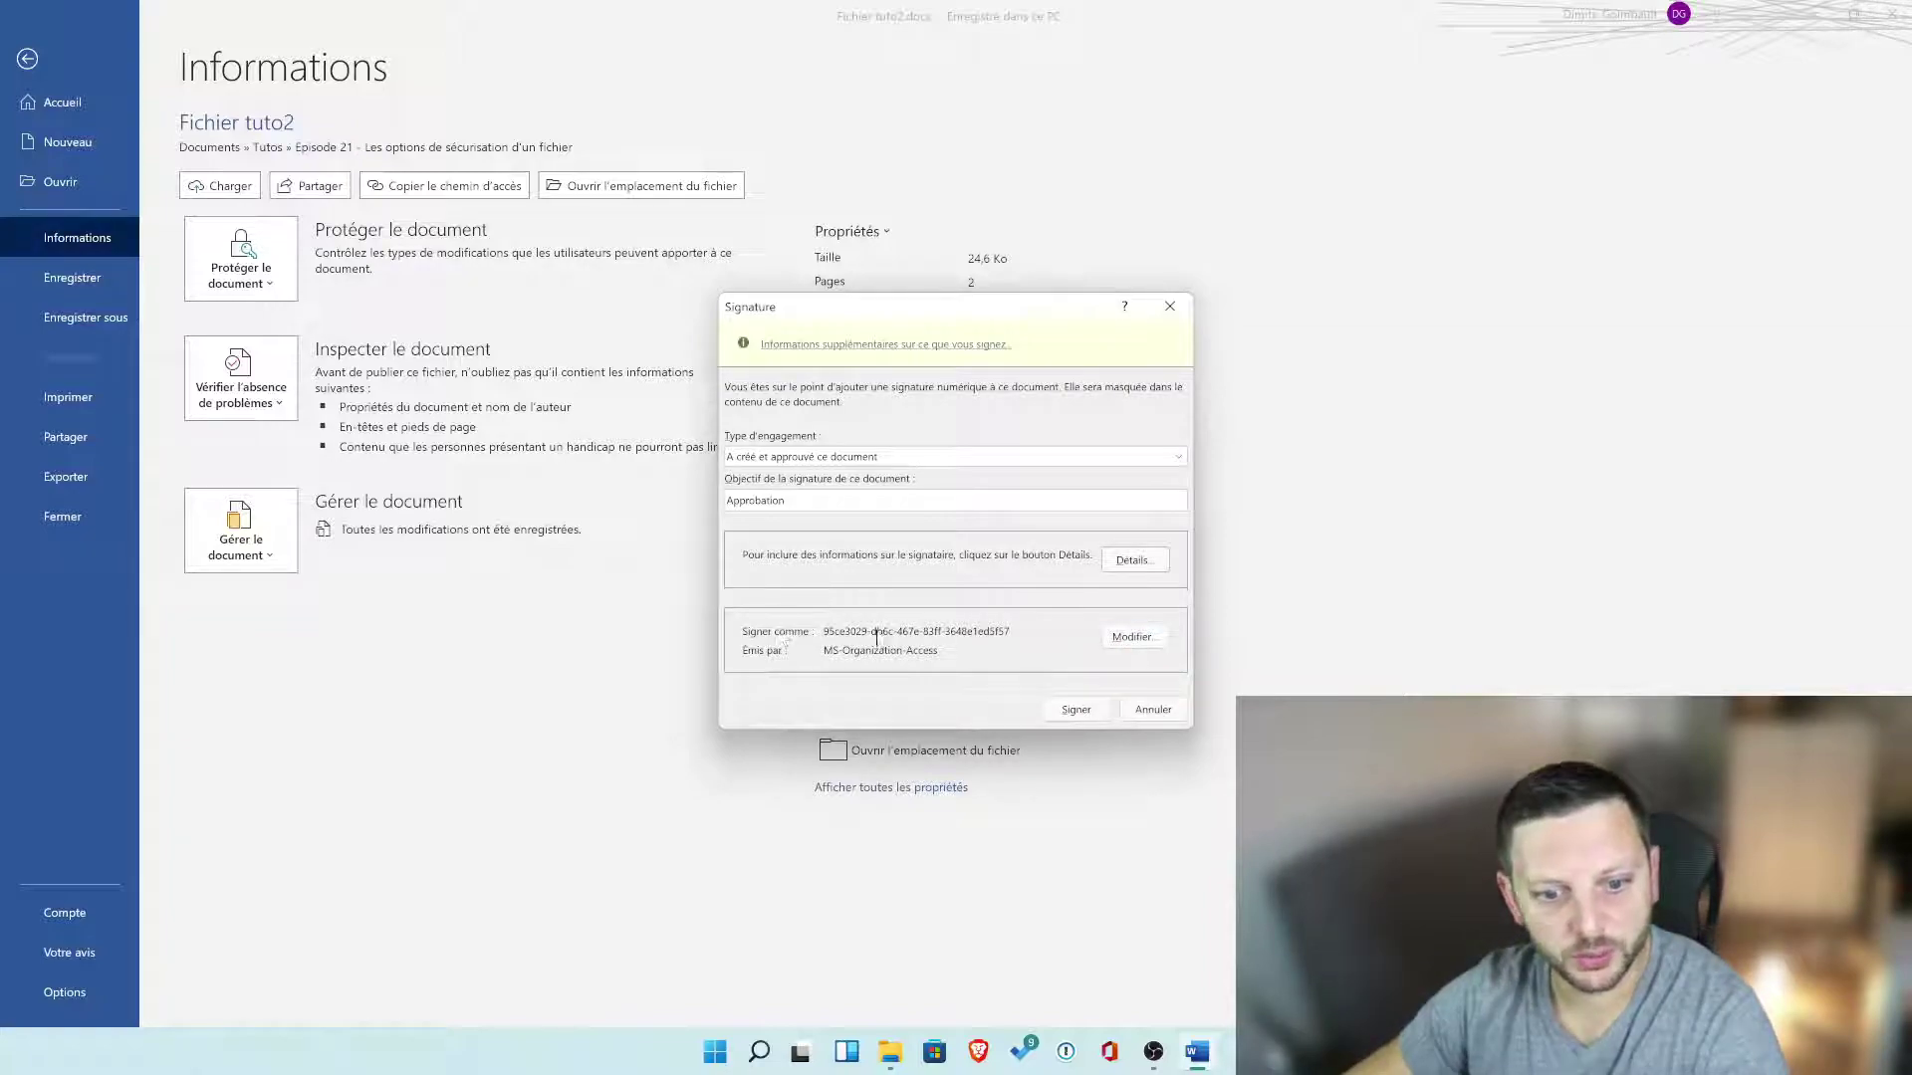
{"action": "left_click", "coordinate": [1071, 710]}
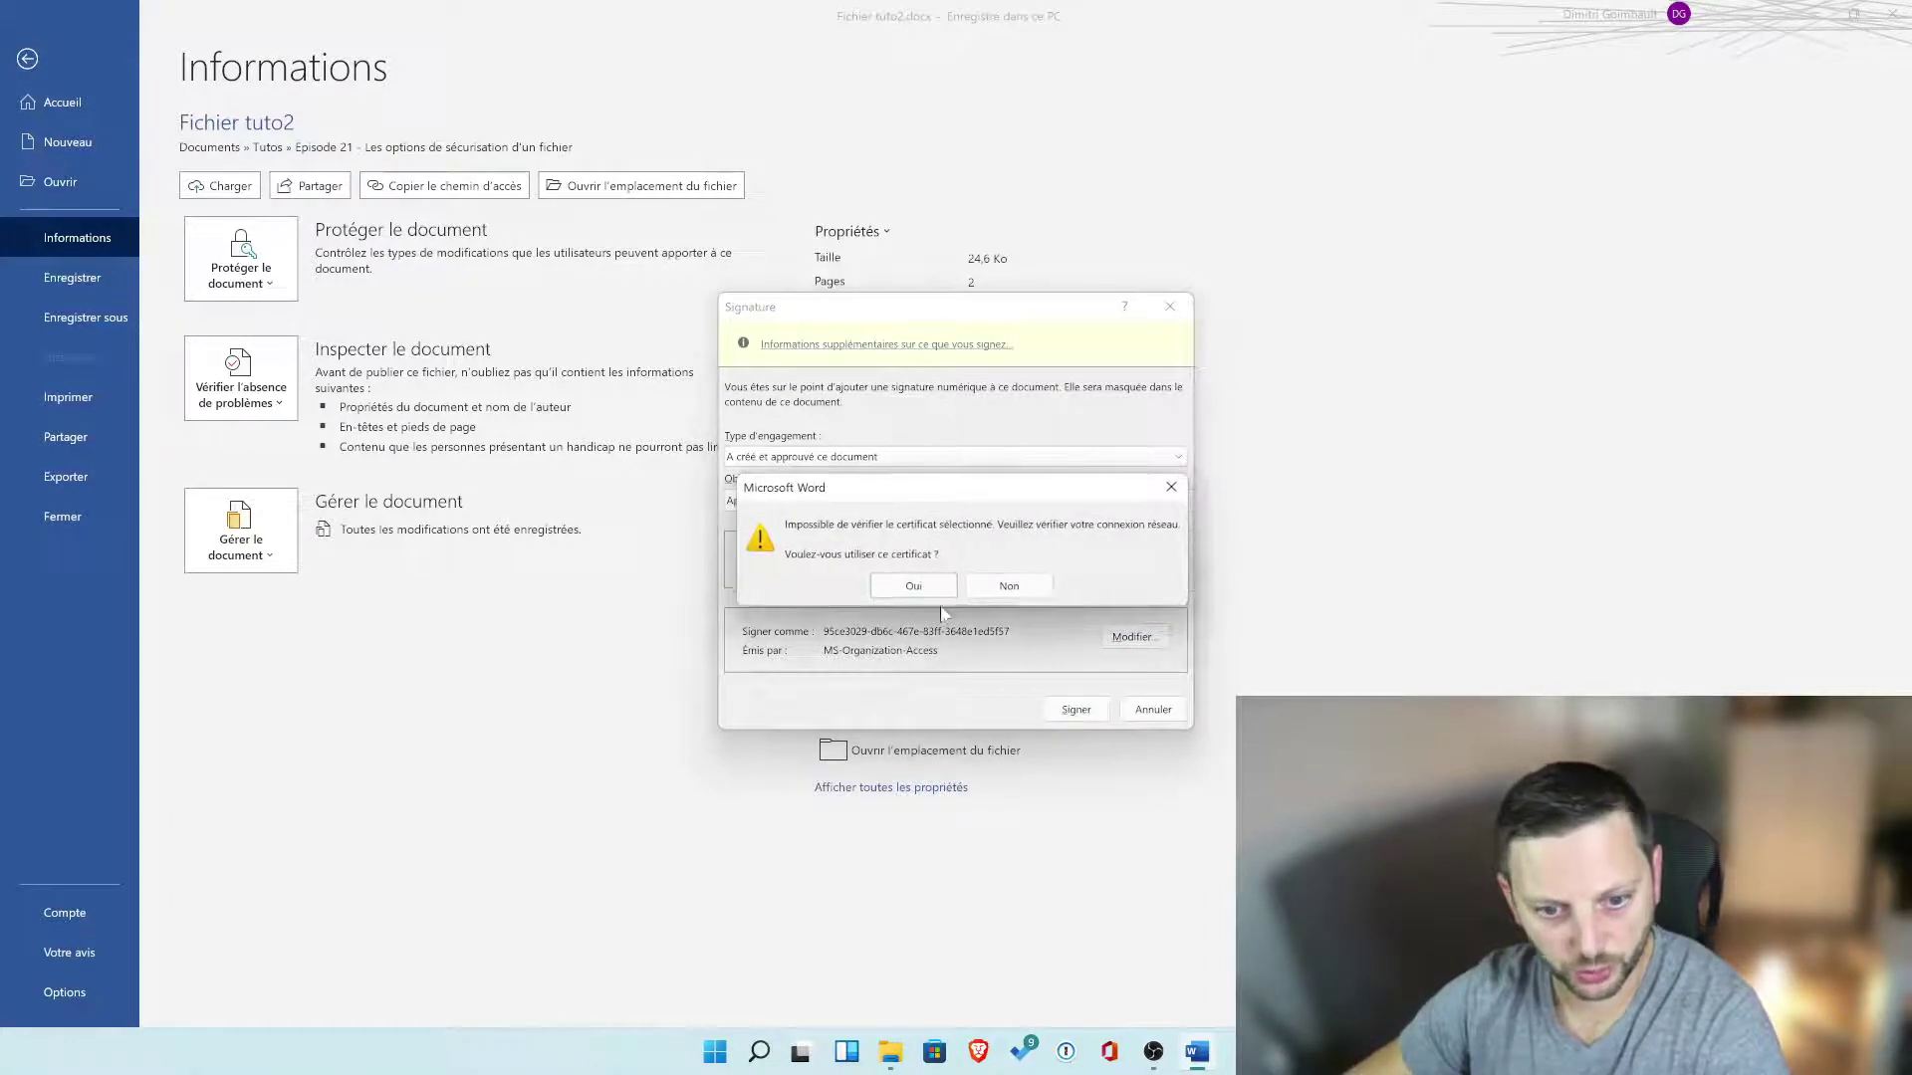
{"action": "left_click", "coordinate": [914, 587]}
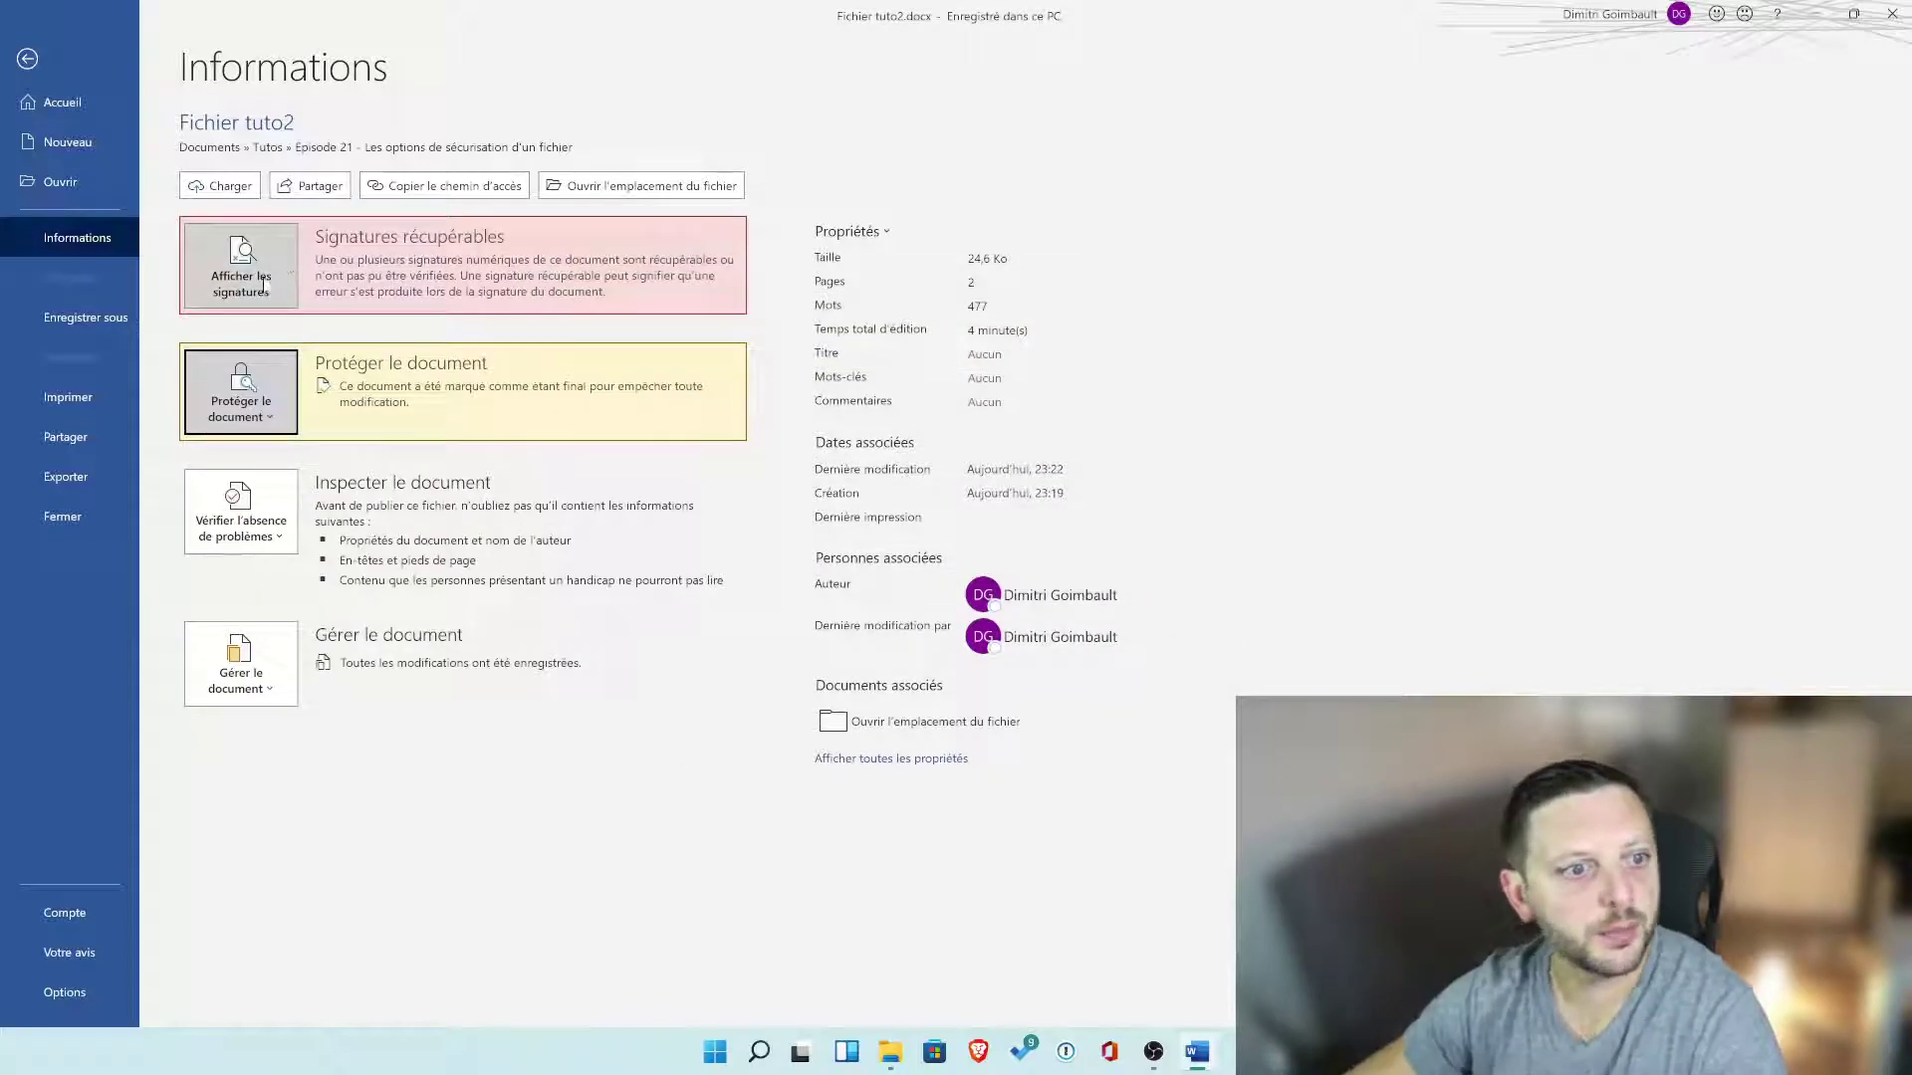
{"action": "left_click", "coordinate": [27, 58]}
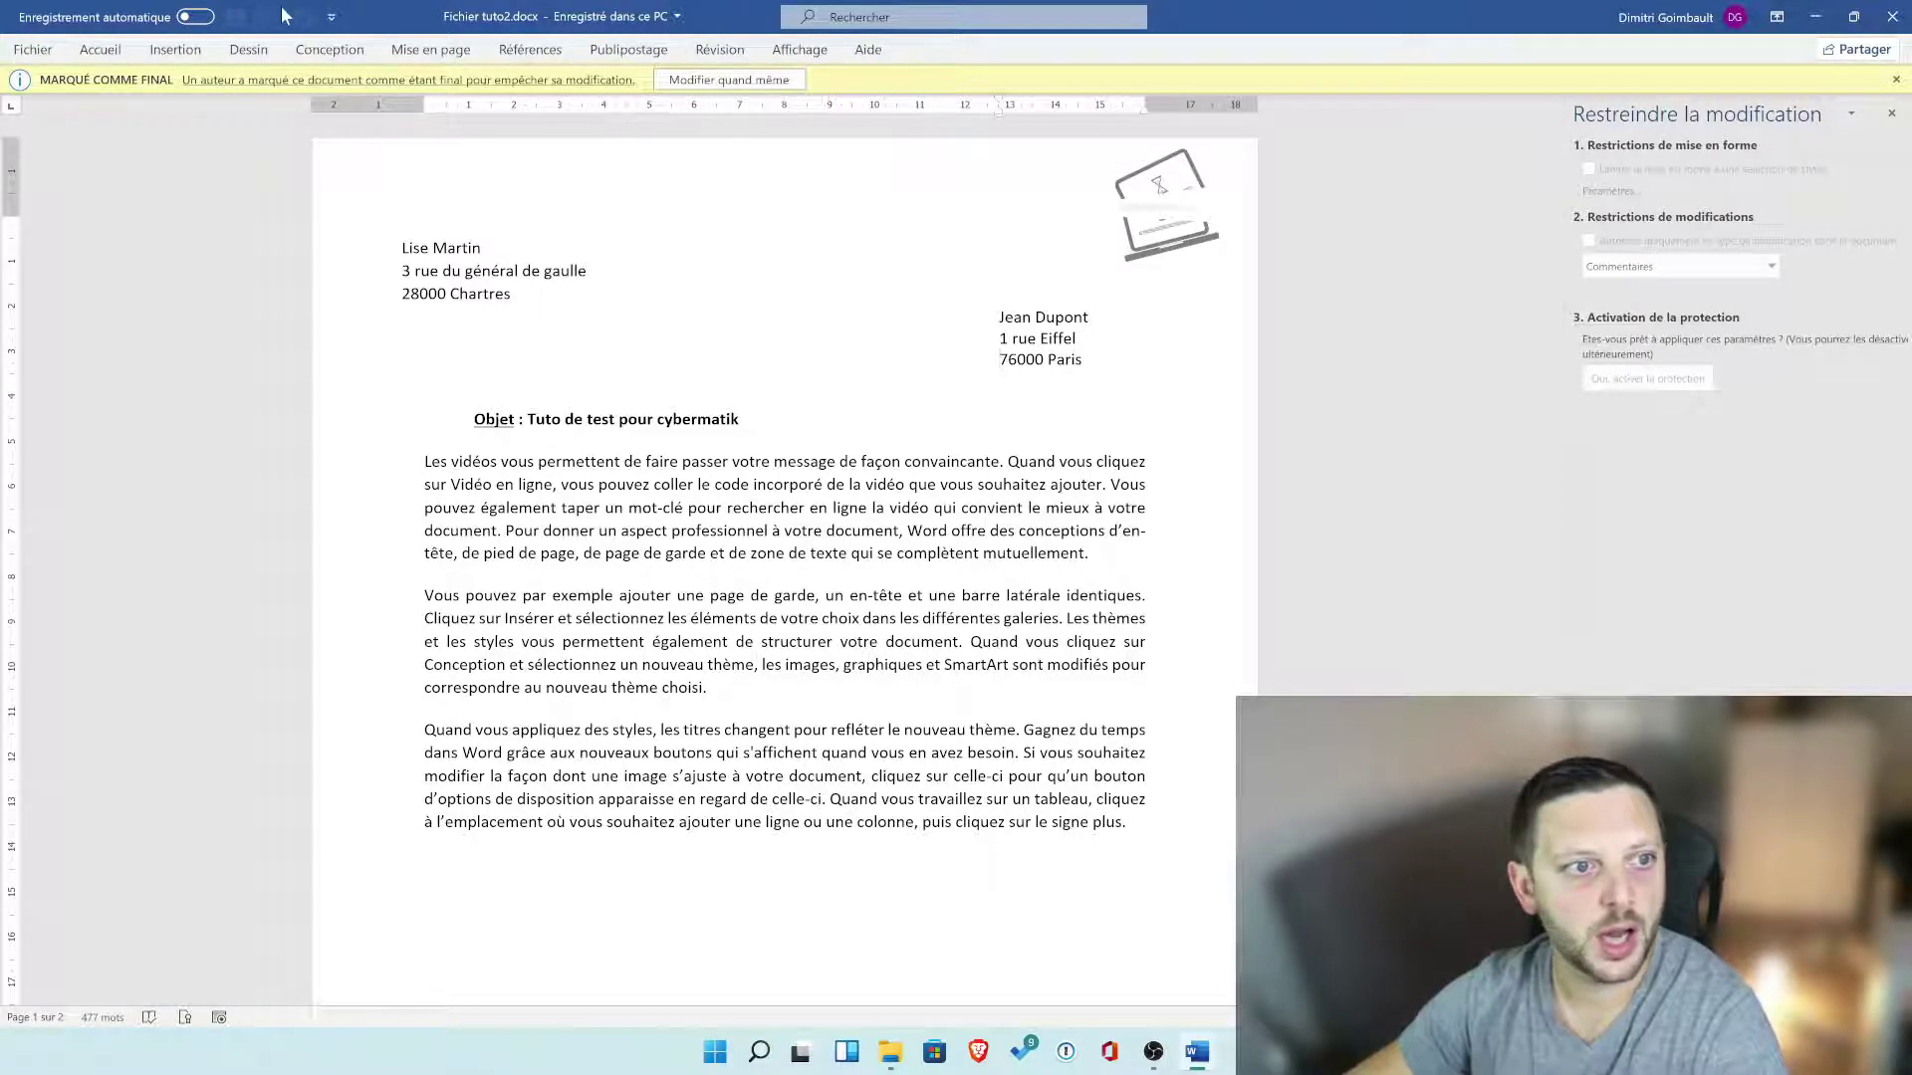
Step: Close Word and reopen Fichier tuto2.docx from File Explorer
{"action": "left_click", "coordinate": [1892, 16]}
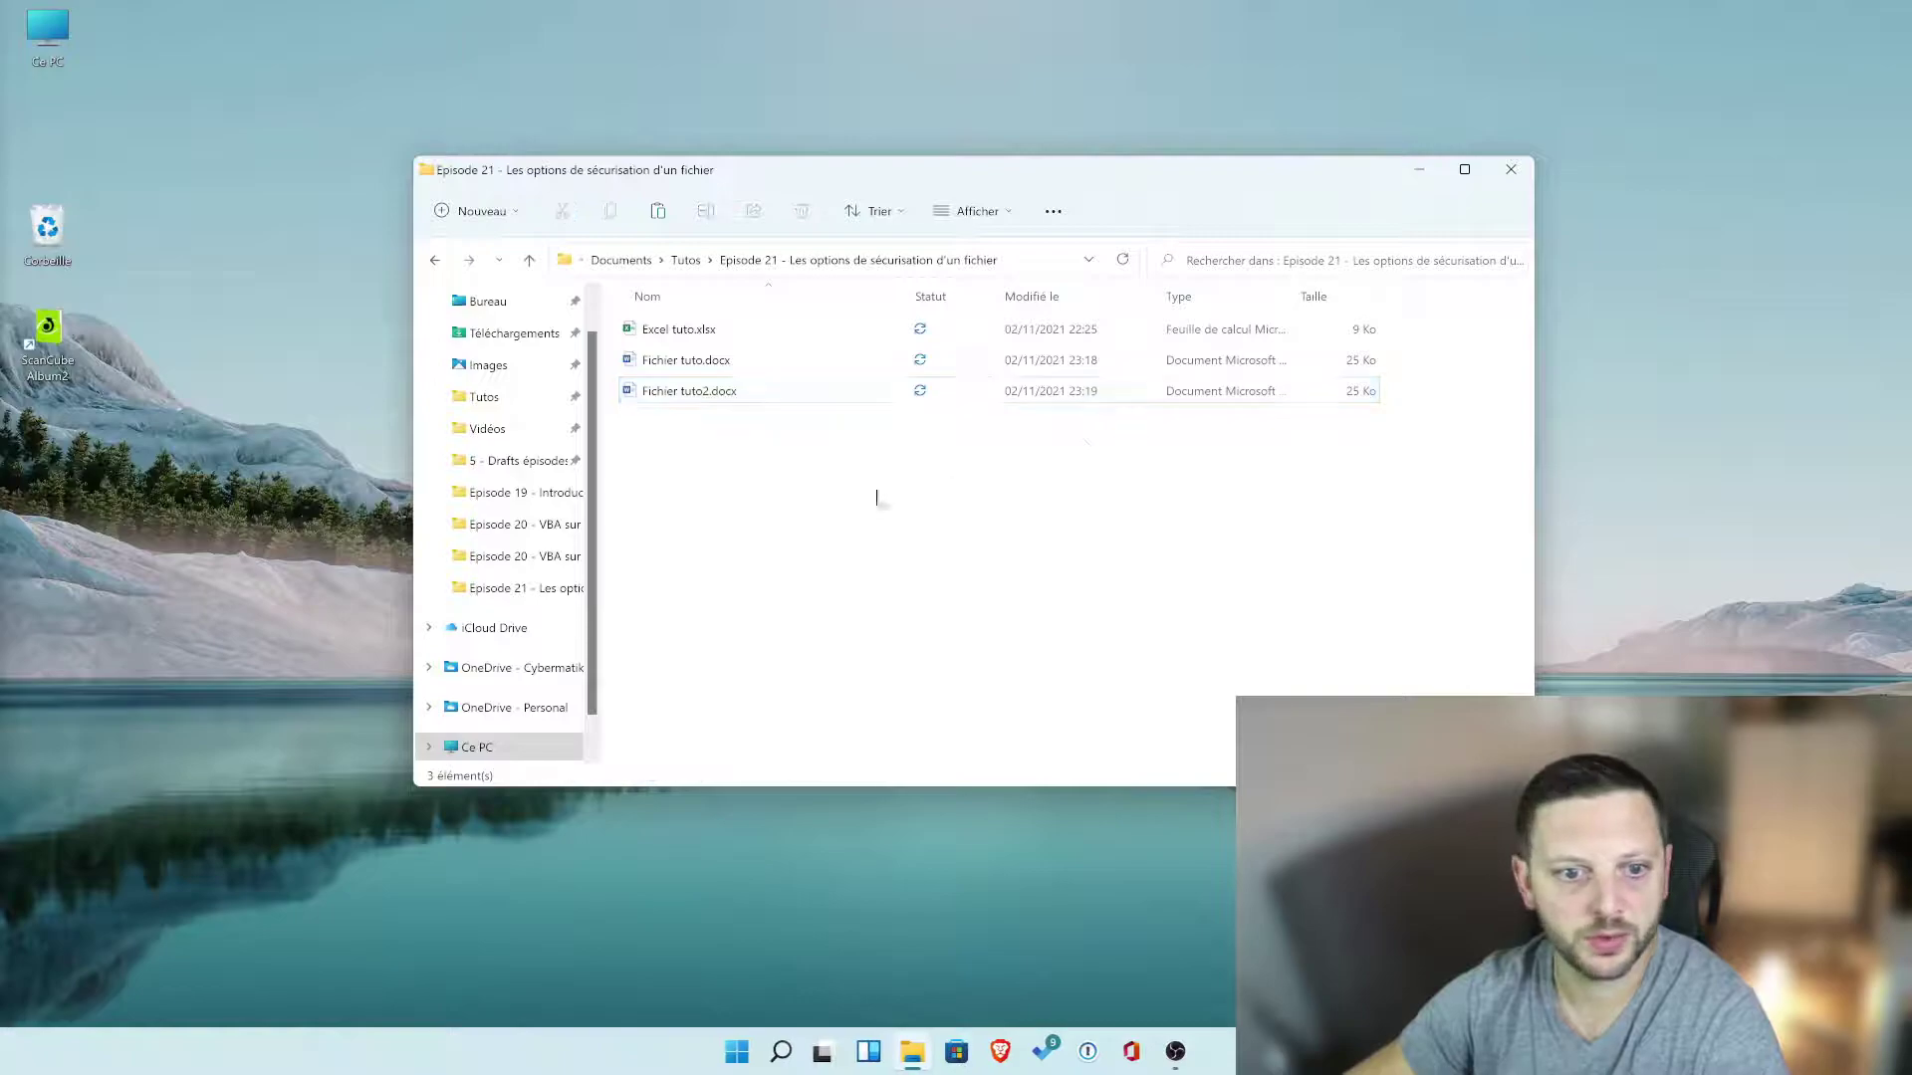
{"action": "double_click", "coordinate": [689, 391]}
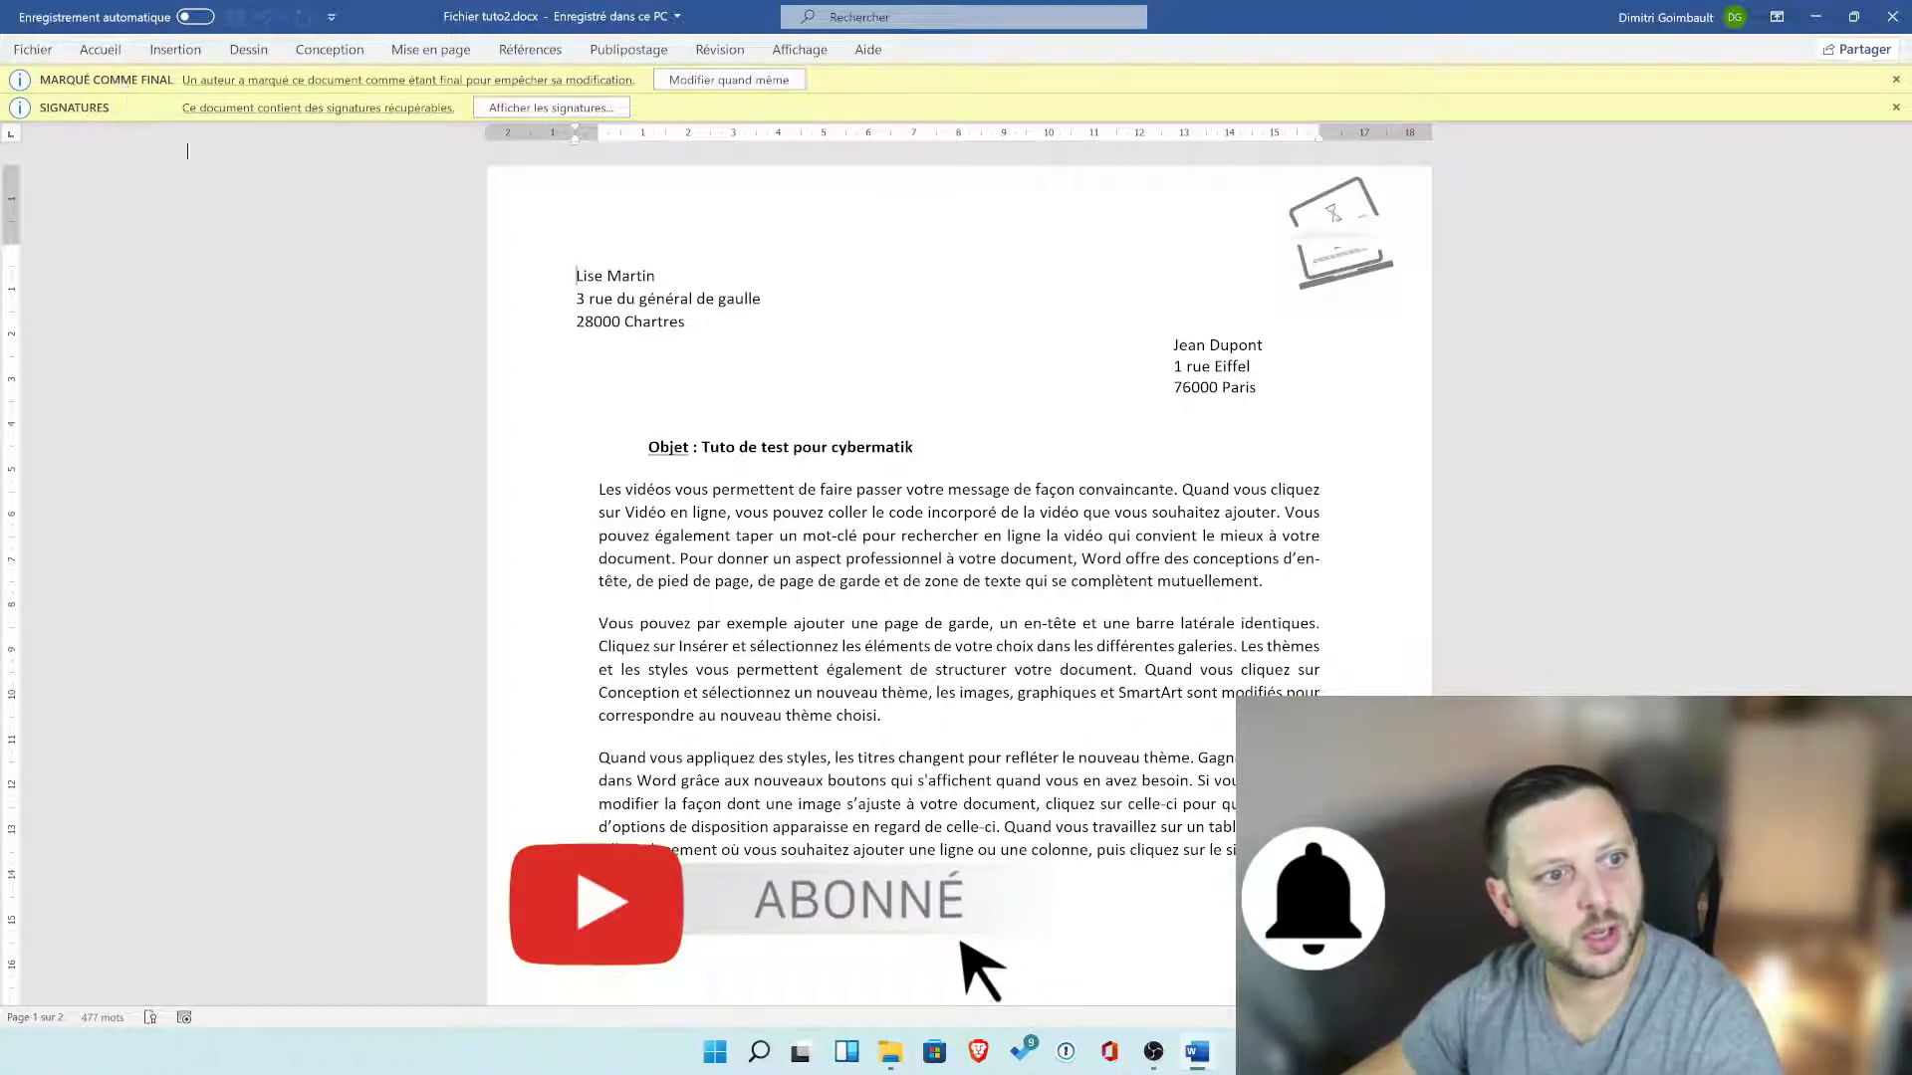
Step: Check the signatures, then choose Modifier quand même, accepting removal of the signature
{"action": "left_click", "coordinate": [518, 107]}
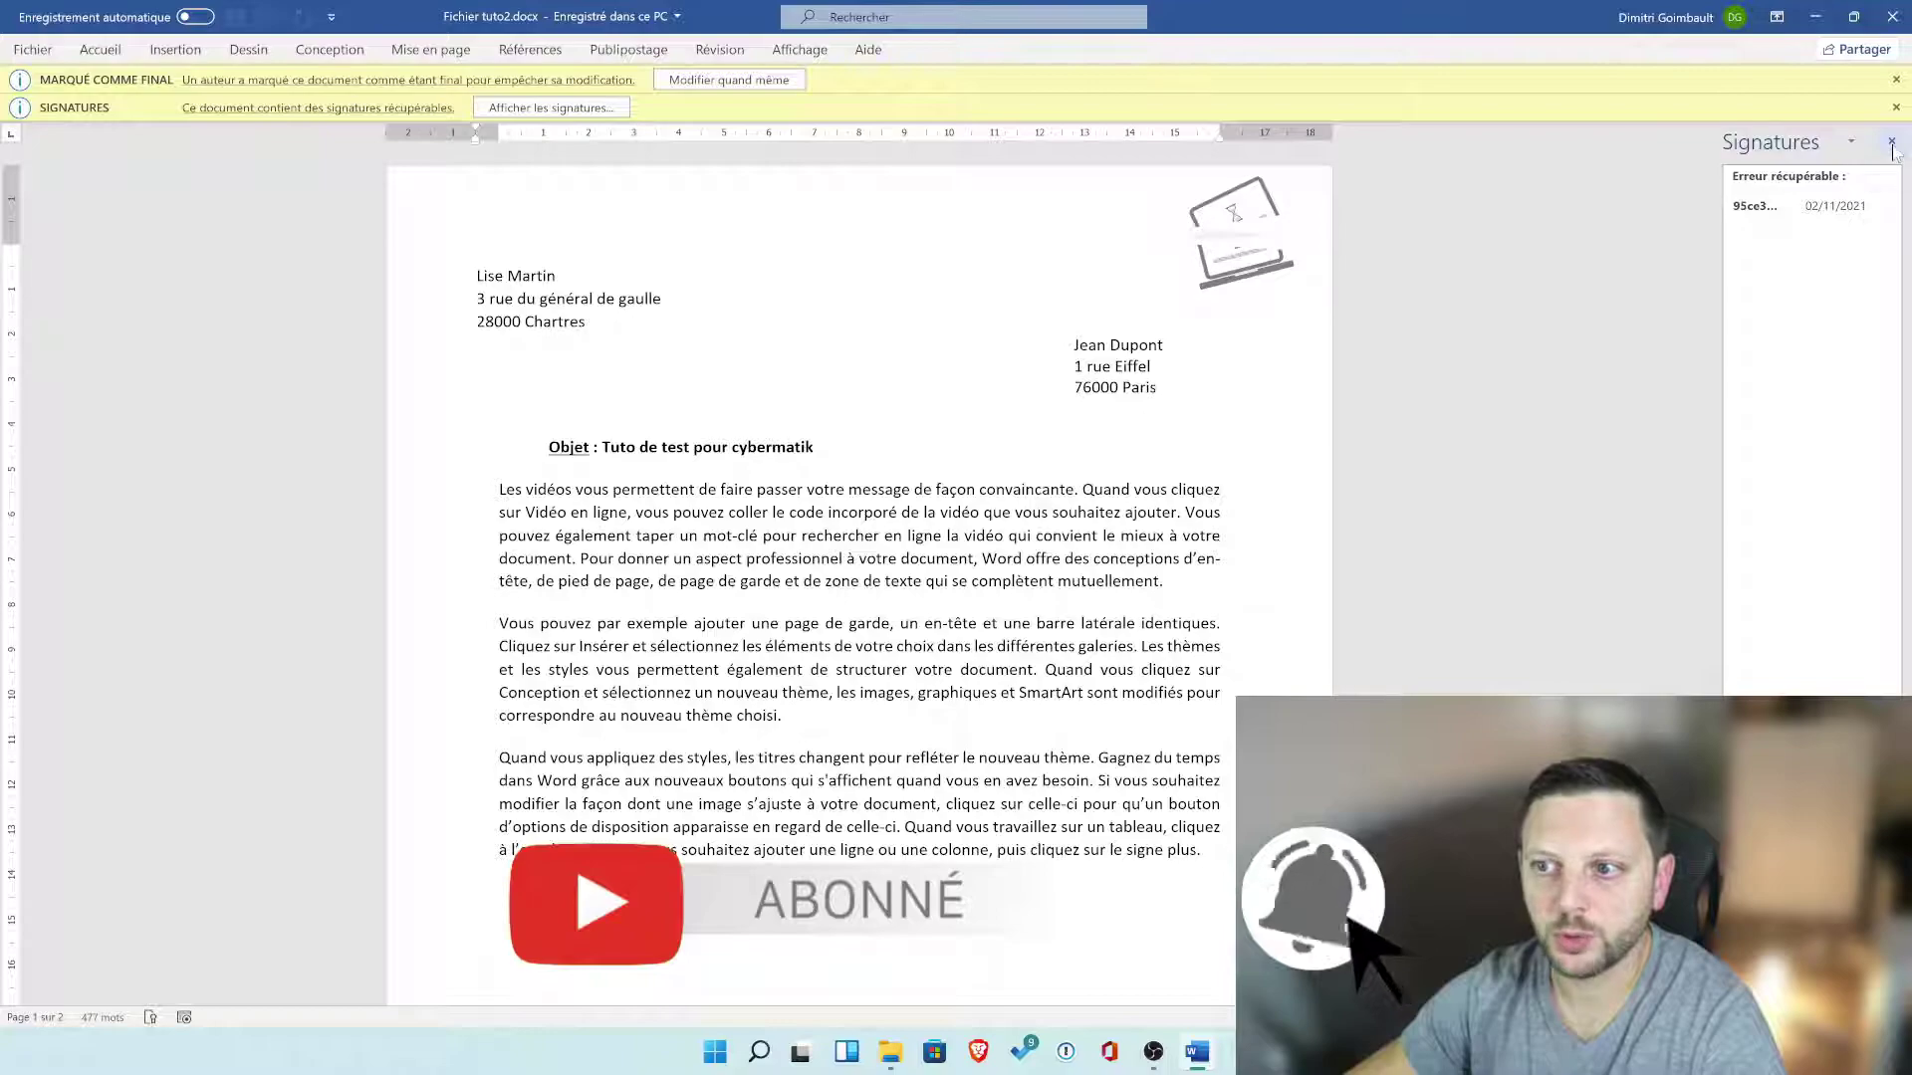
{"action": "left_click", "coordinate": [1891, 142]}
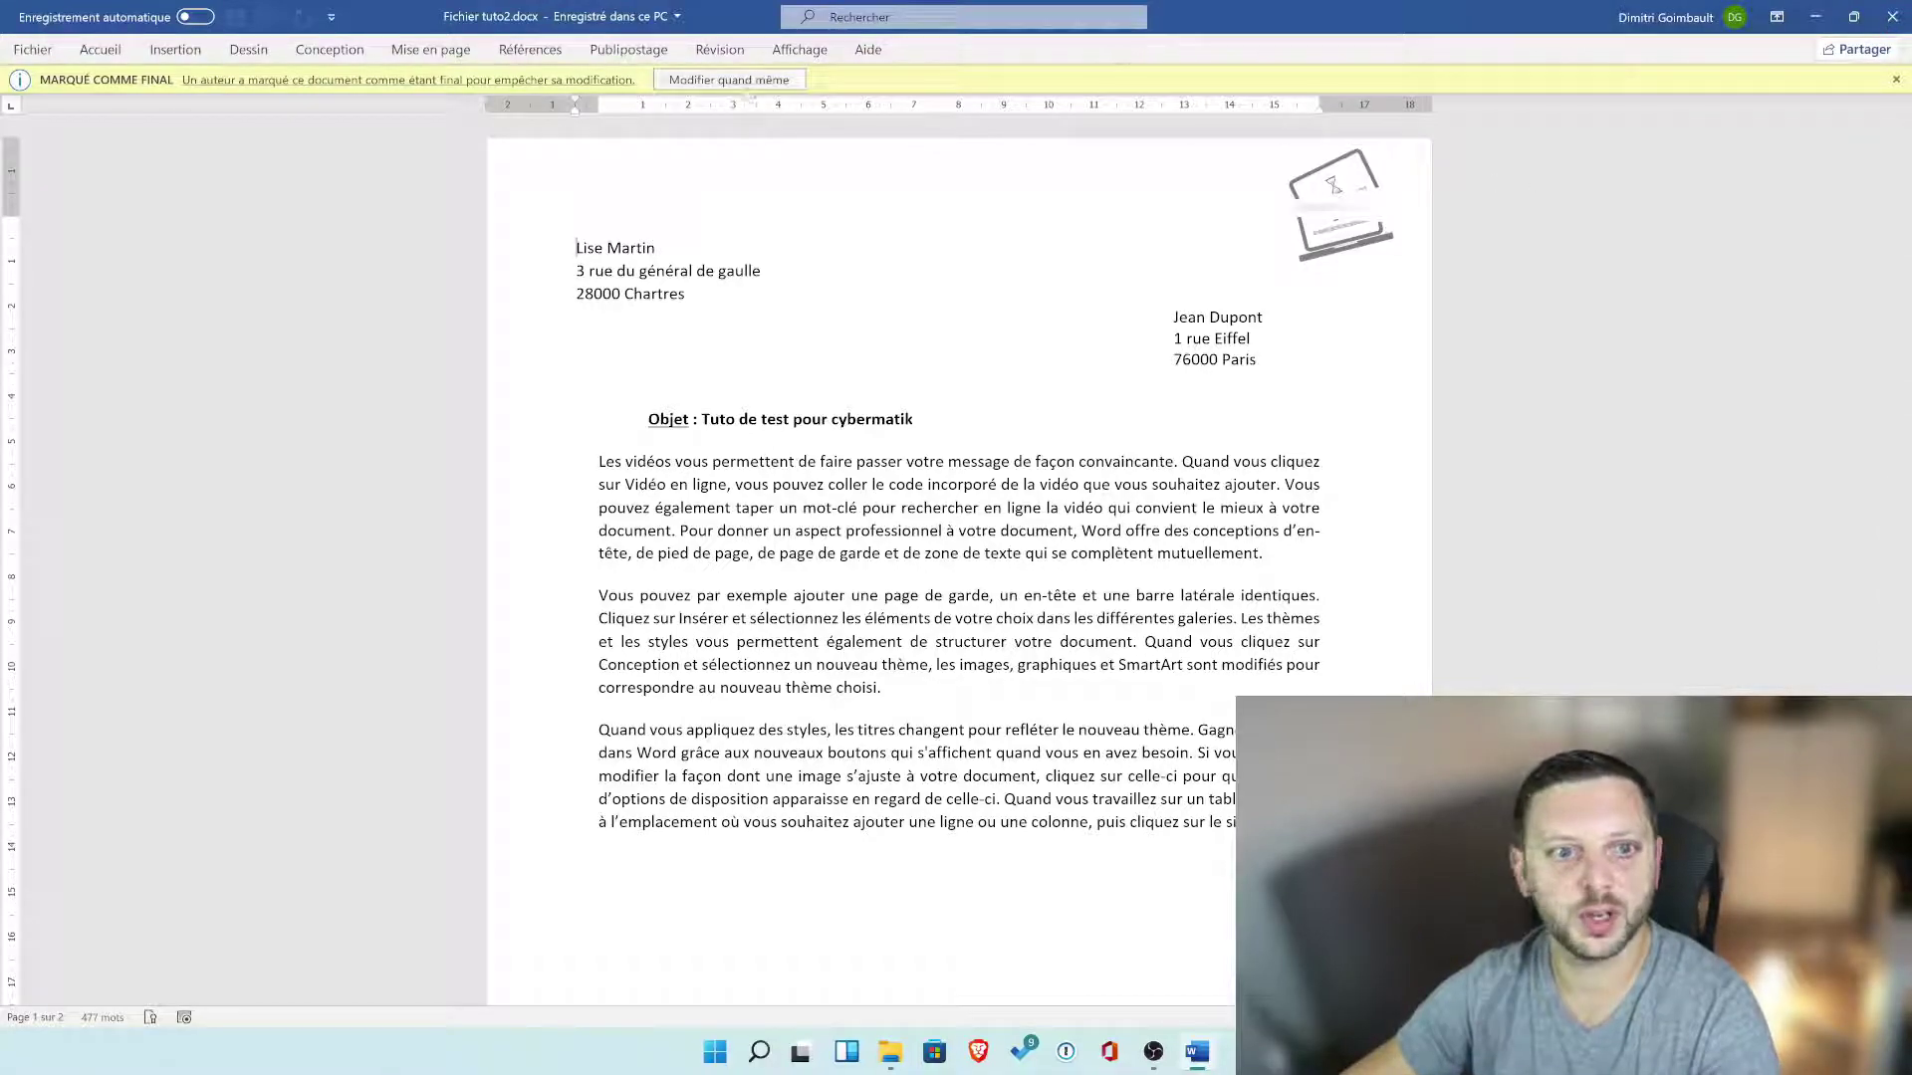
{"action": "left_click", "coordinate": [729, 80]}
{"action": "key", "text": "Return"}
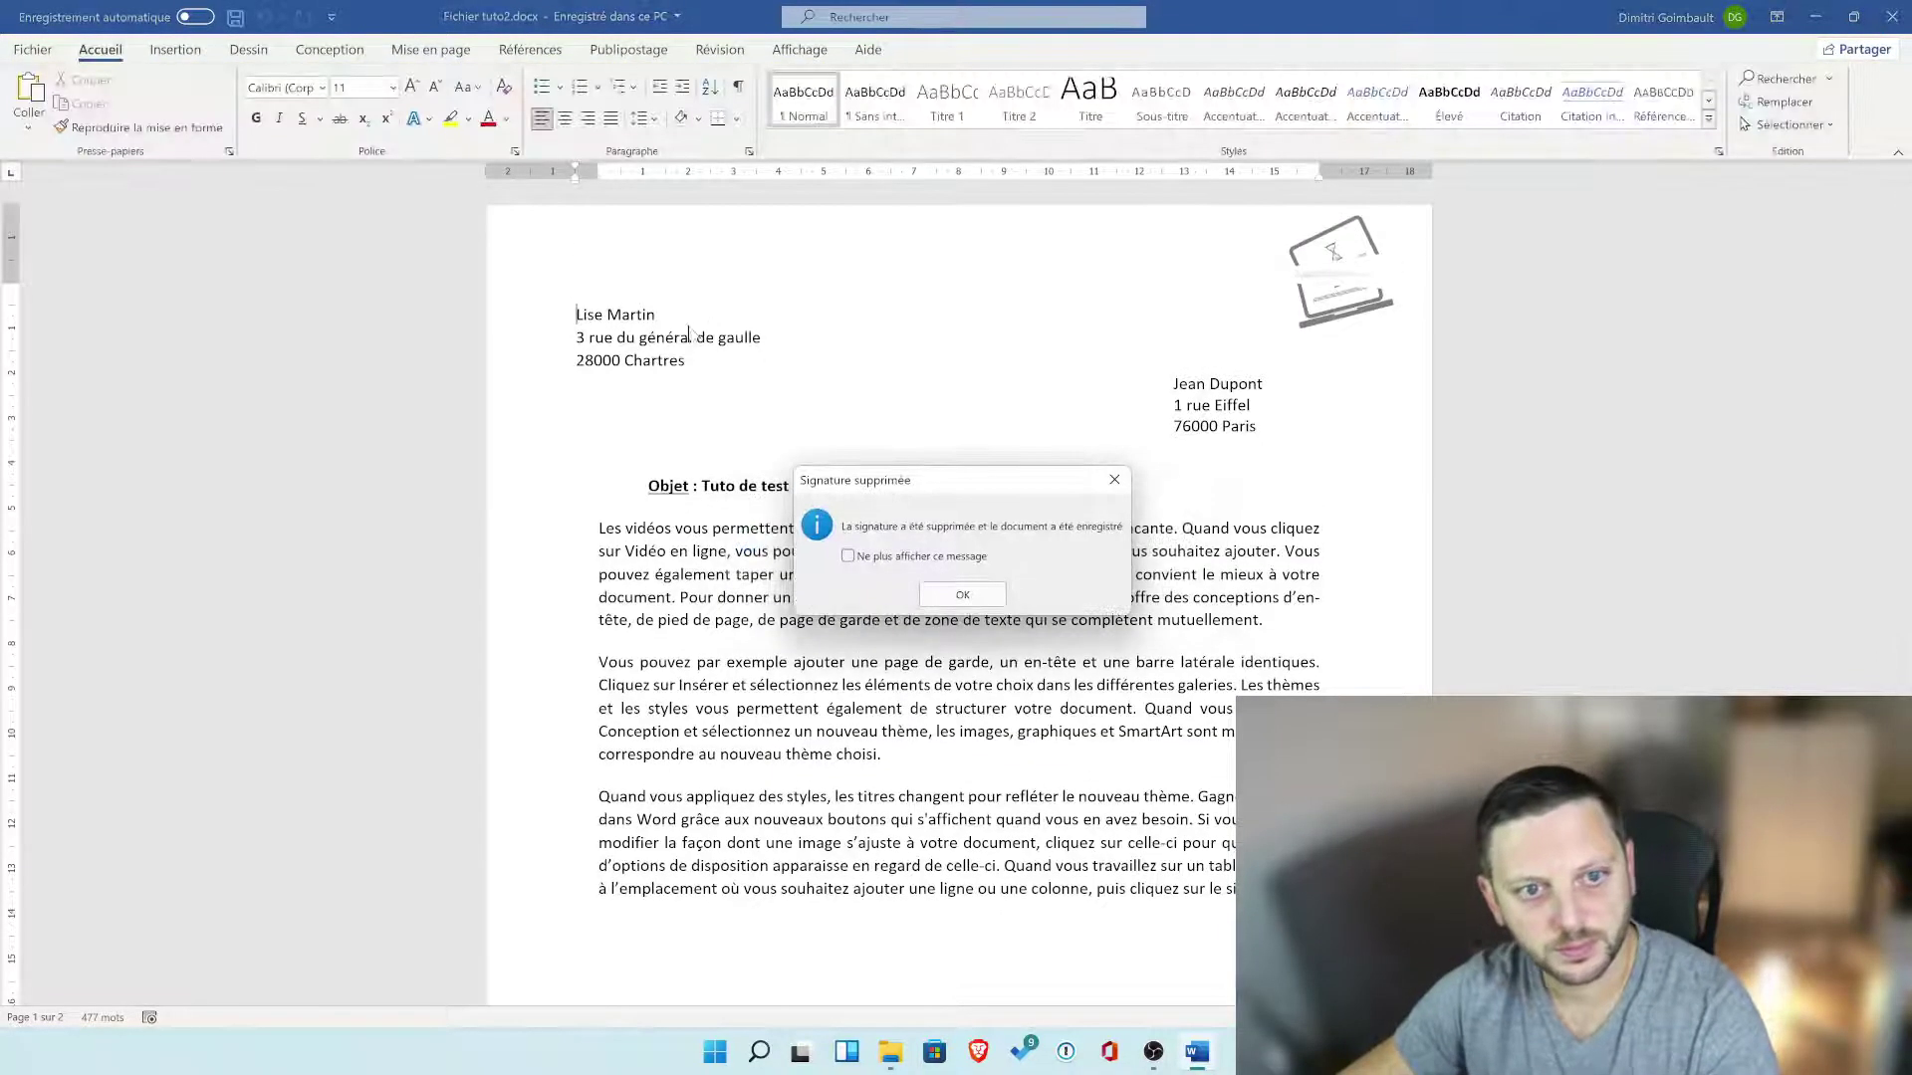
{"action": "left_click", "coordinate": [962, 594]}
Step: Test editing by deleting some letters from the word 'garde'
{"action": "left_click_drag", "start_coordinate": [777, 443], "coordinate": [1324, 637]}
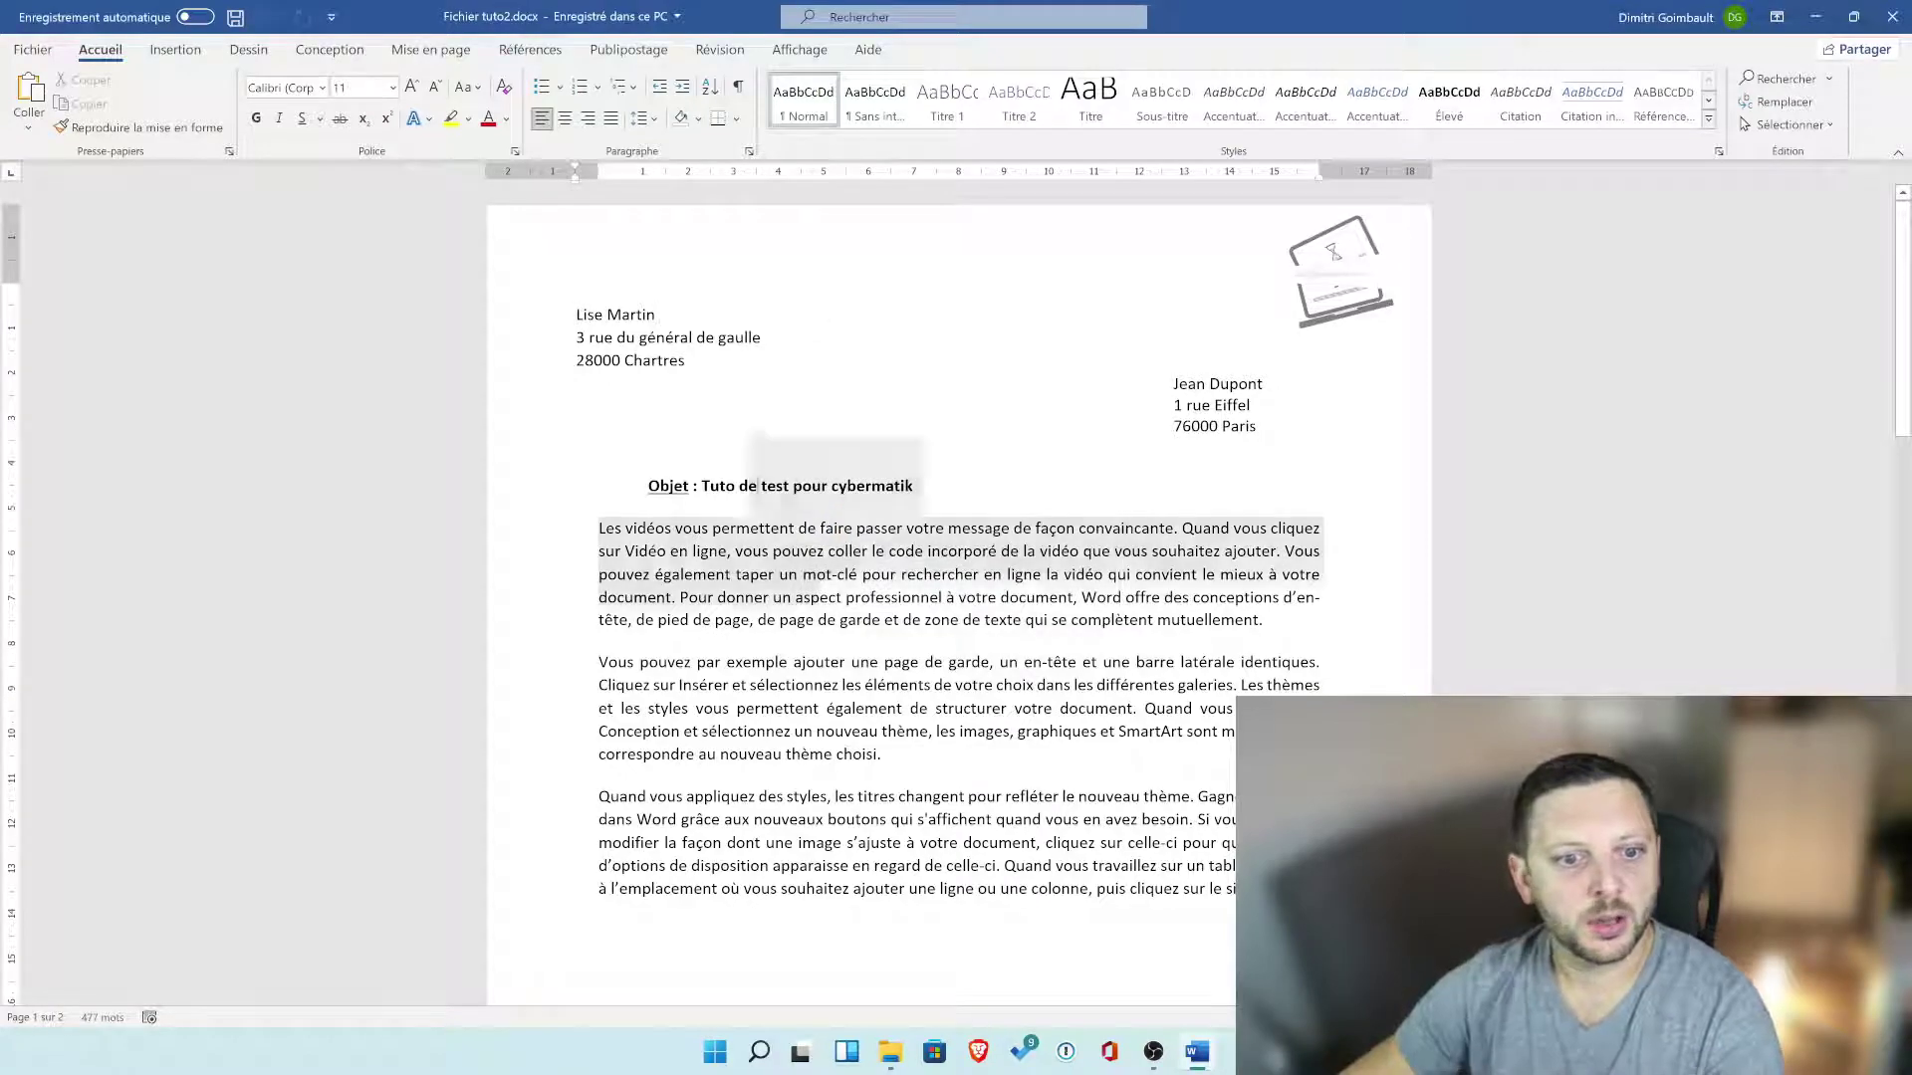
{"action": "left_click", "coordinate": [685, 662]}
{"action": "left_click_drag", "start_coordinate": [848, 619], "coordinate": [864, 620]}
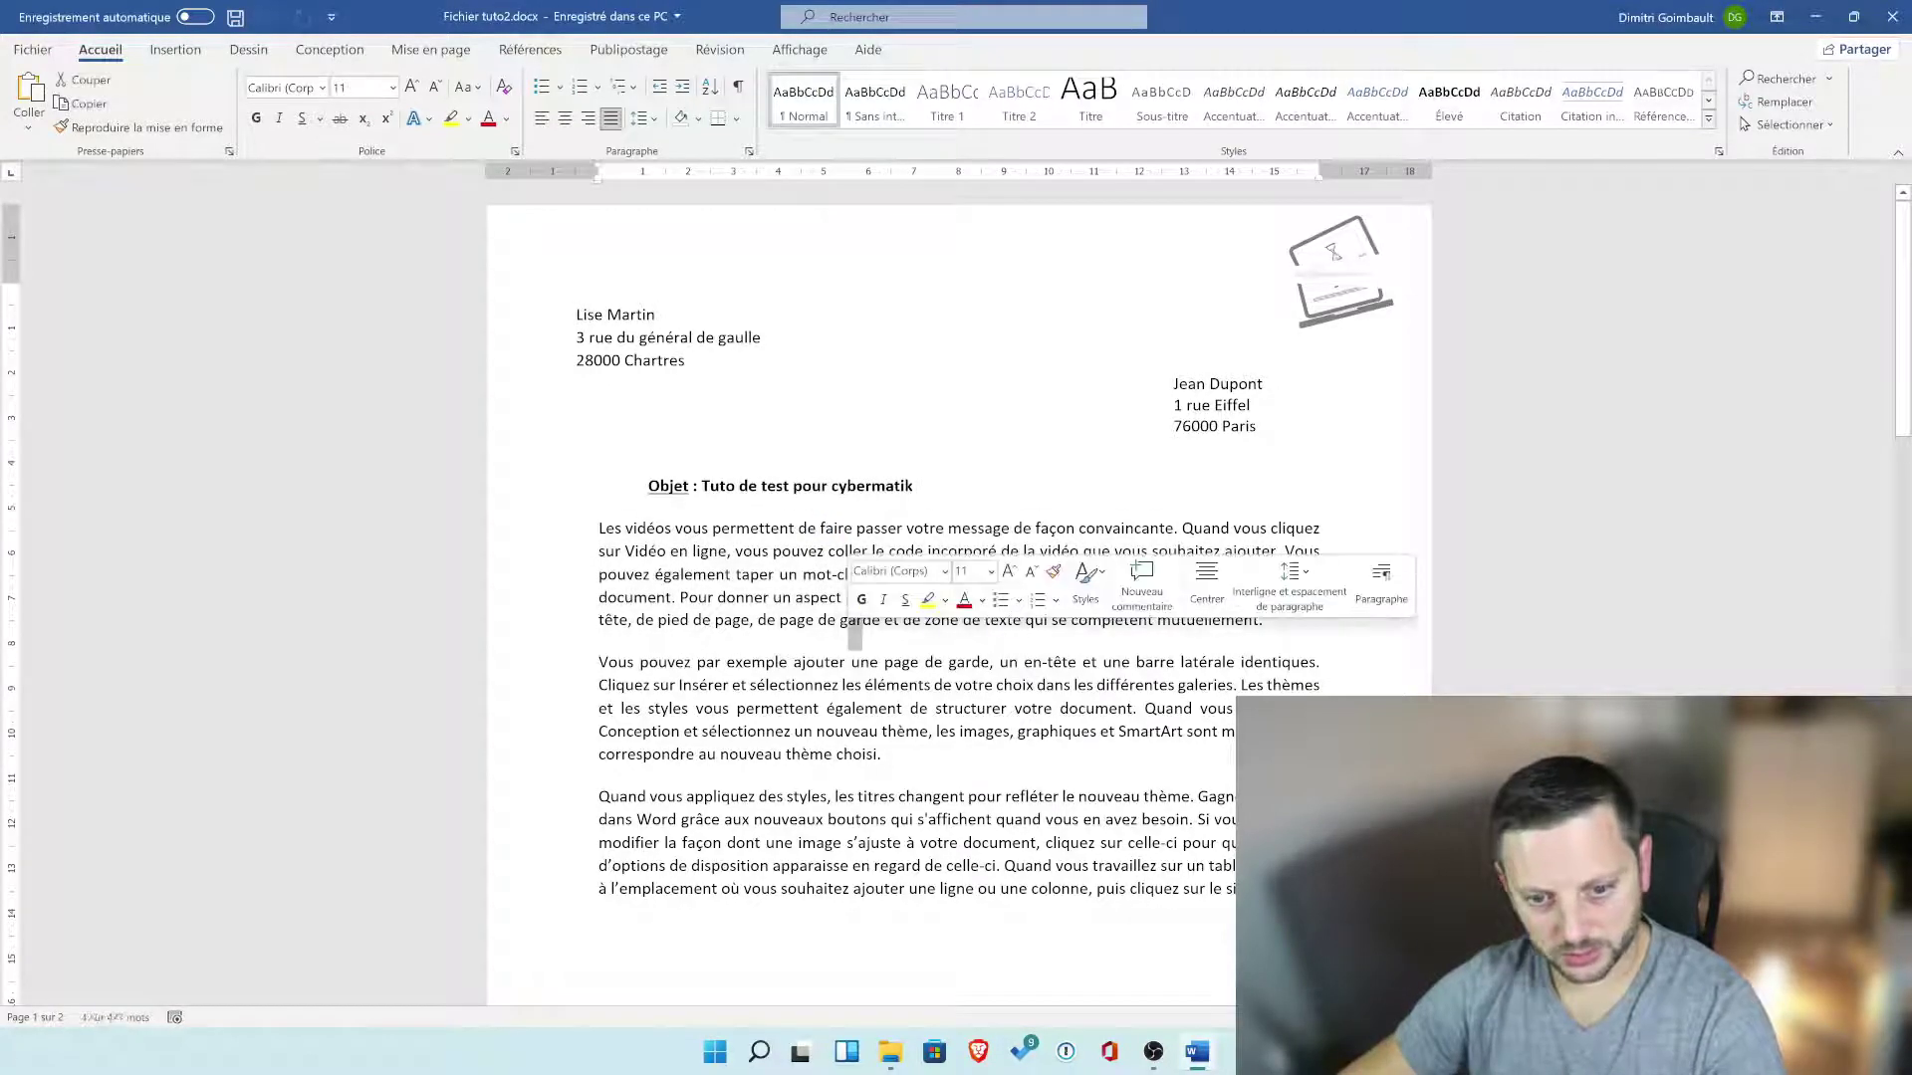
{"action": "key", "text": "Delete"}
Step: Apply Marquer comme final to Fichier tuto2 and dismiss both confirmation prompts
{"action": "left_click", "coordinate": [33, 50]}
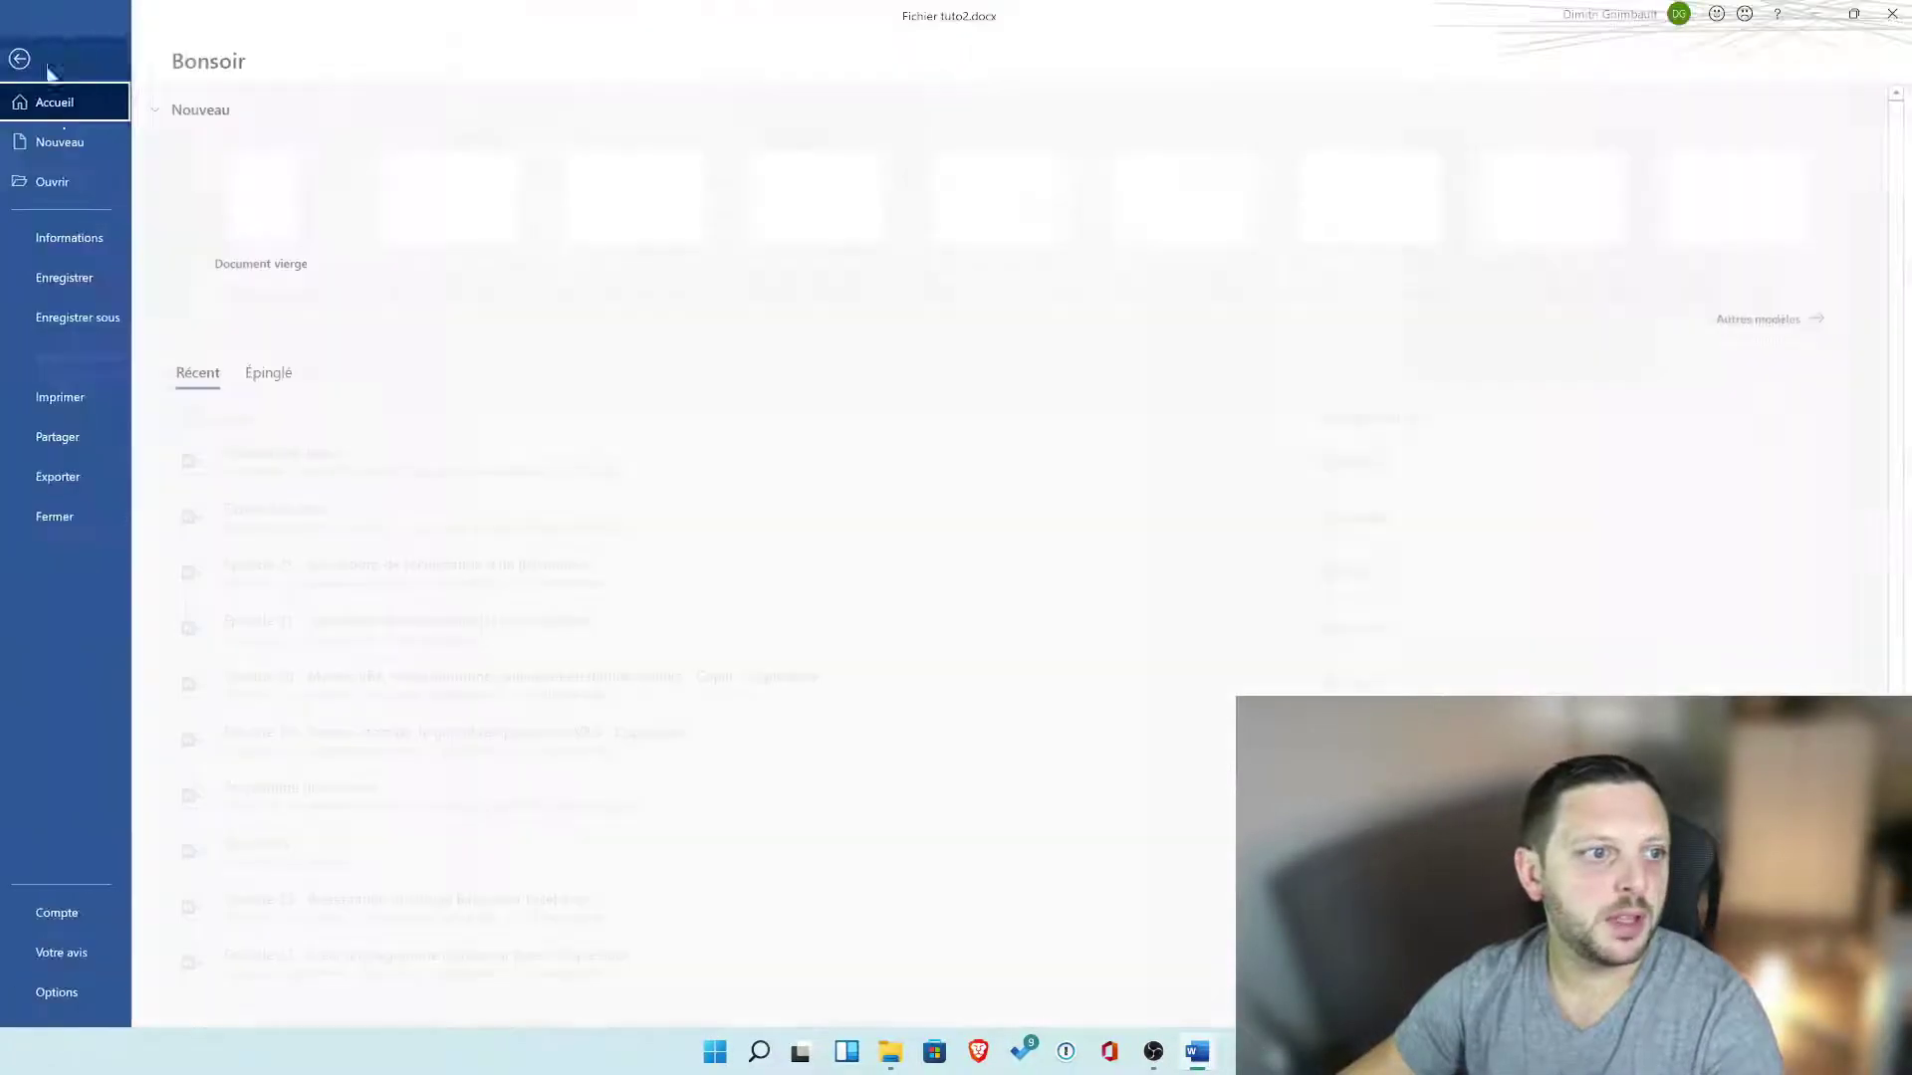
{"action": "left_click", "coordinate": [90, 239]}
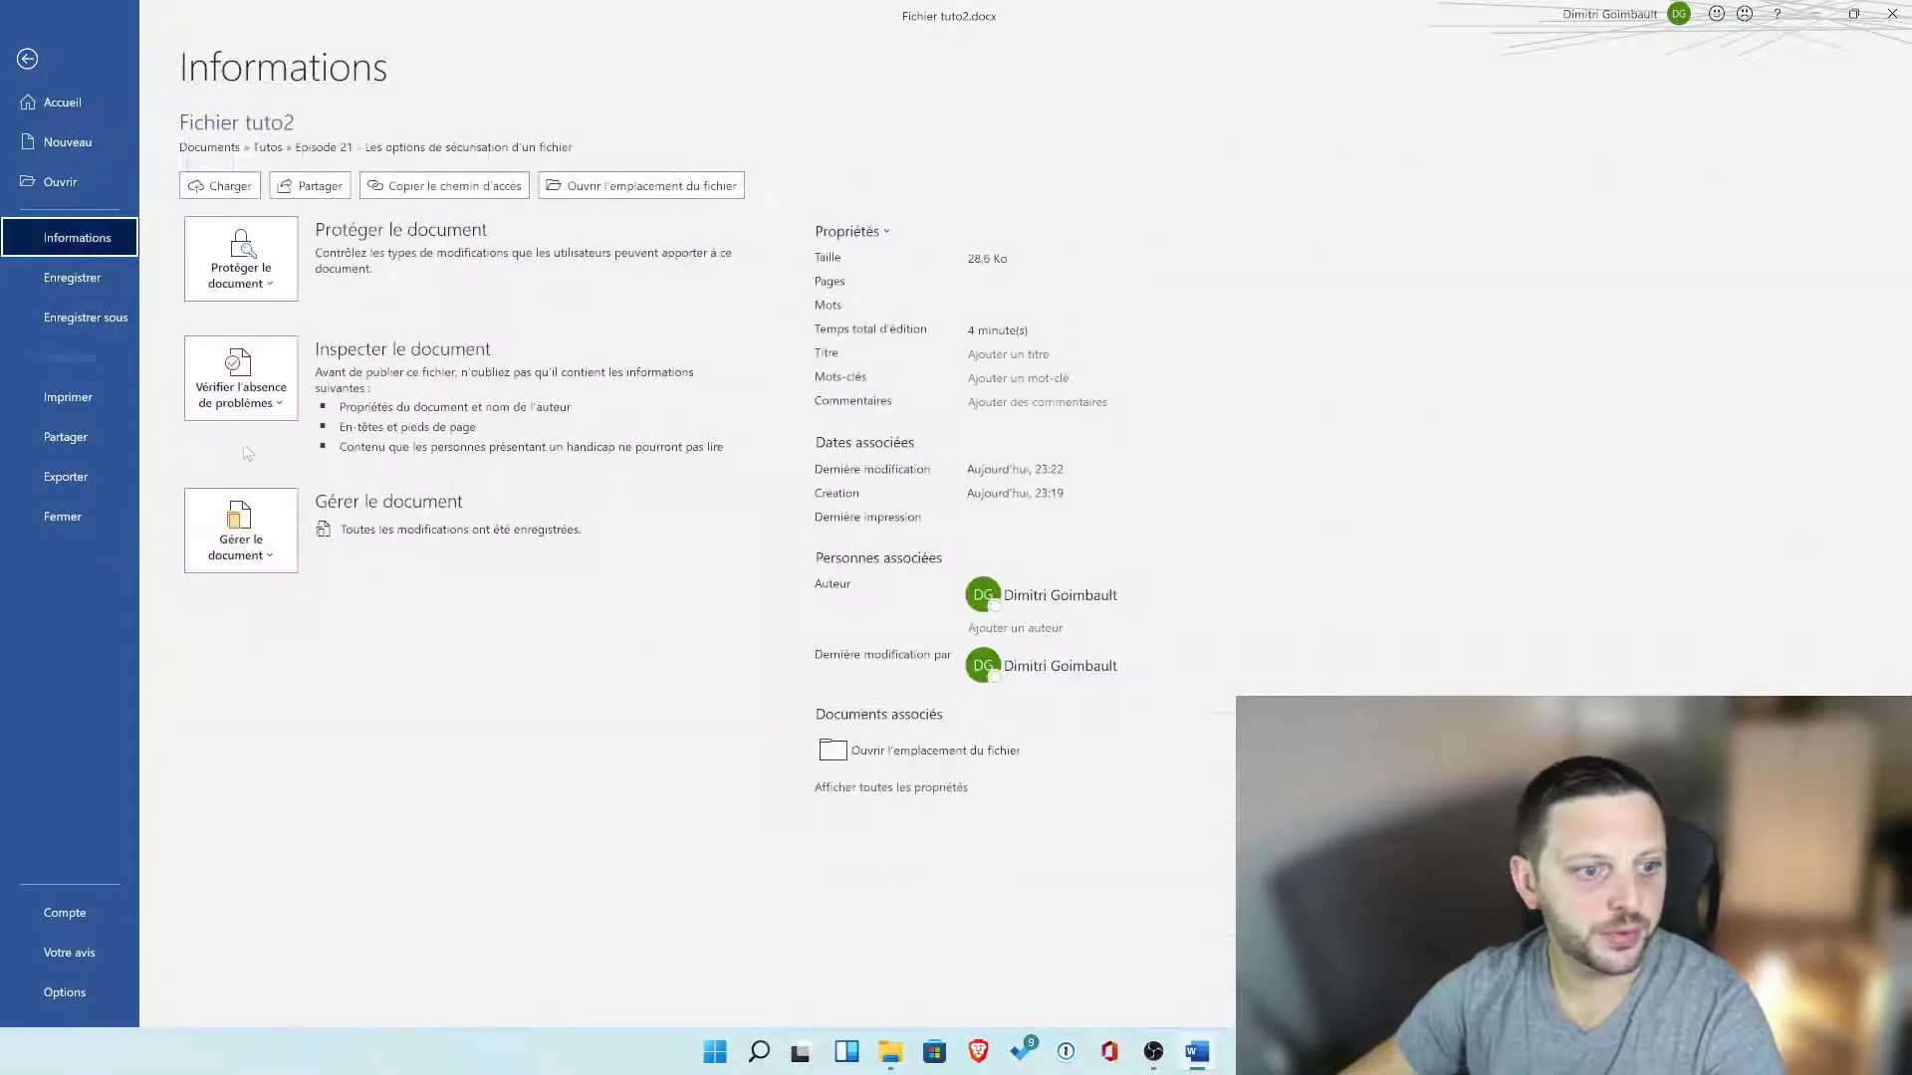
{"action": "left_click", "coordinate": [241, 261]}
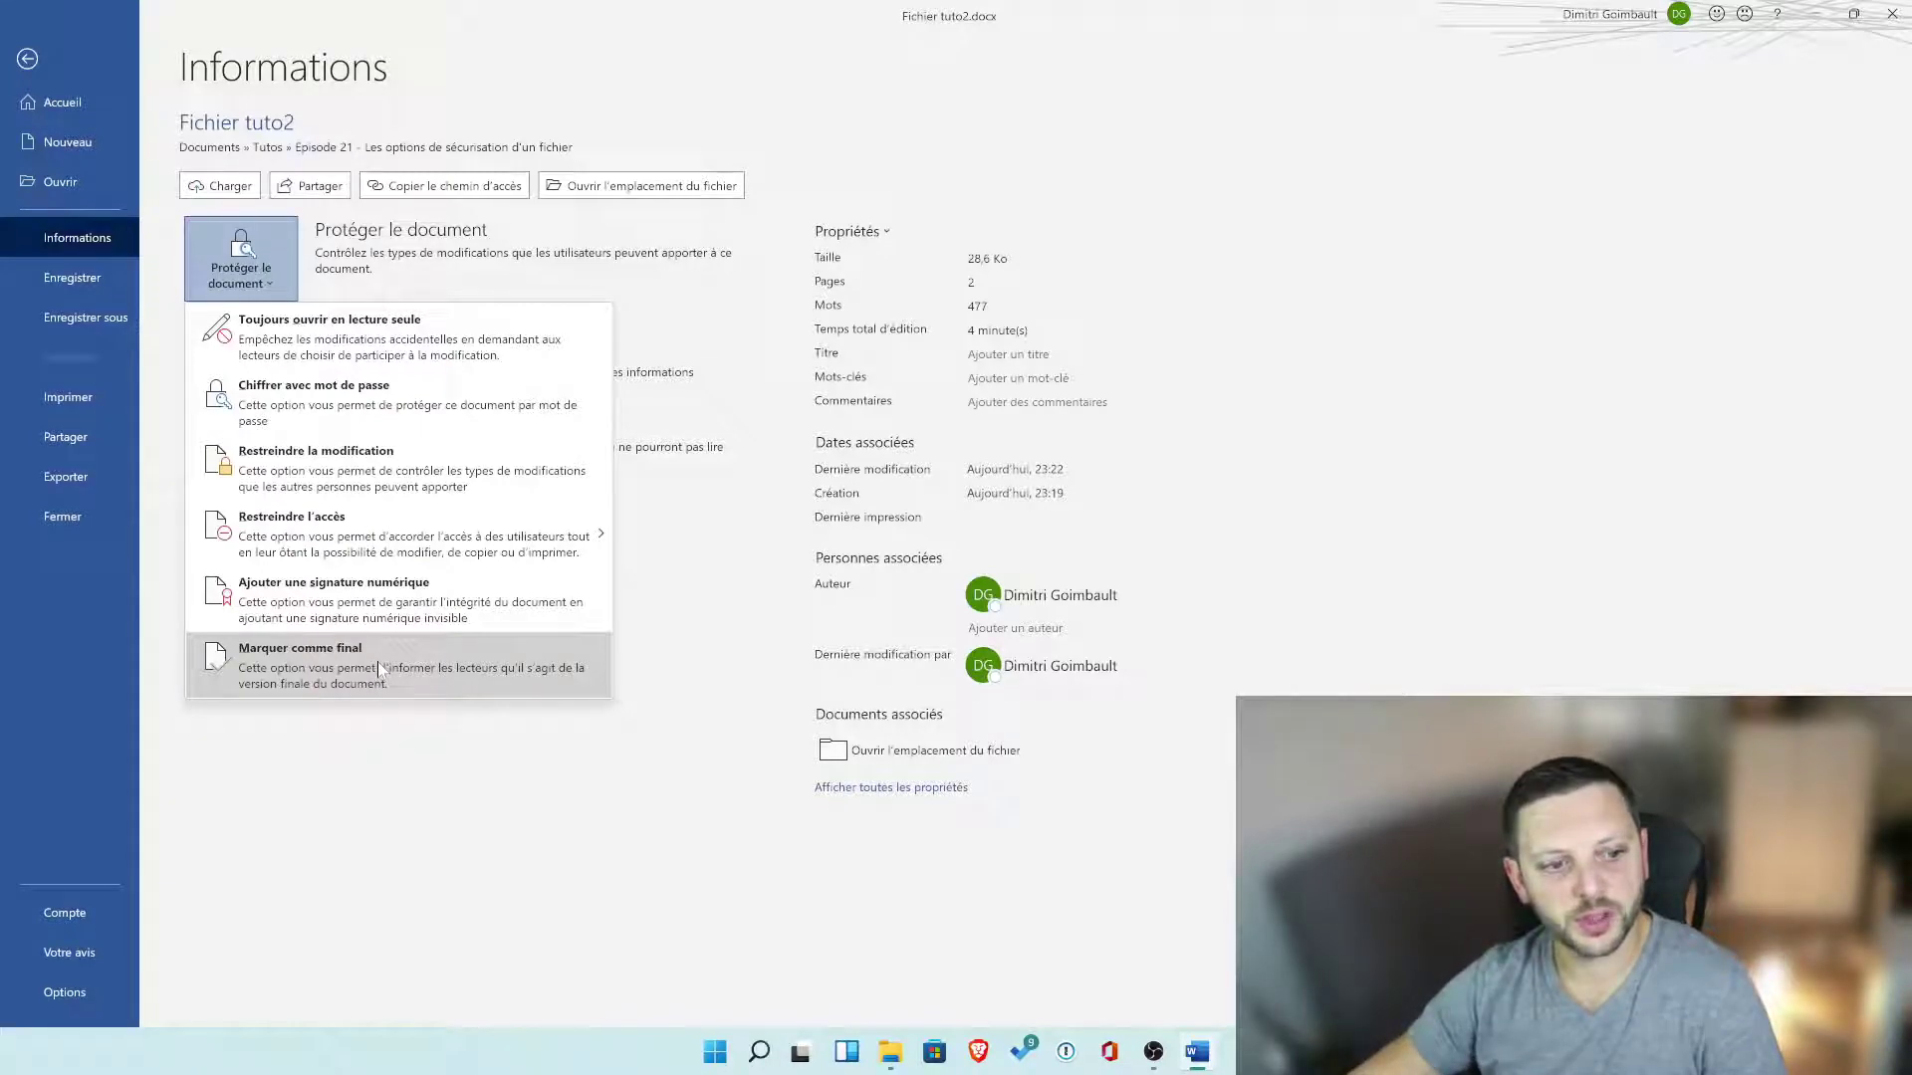
{"action": "left_click", "coordinate": [379, 661]}
{"action": "left_click", "coordinate": [913, 585]}
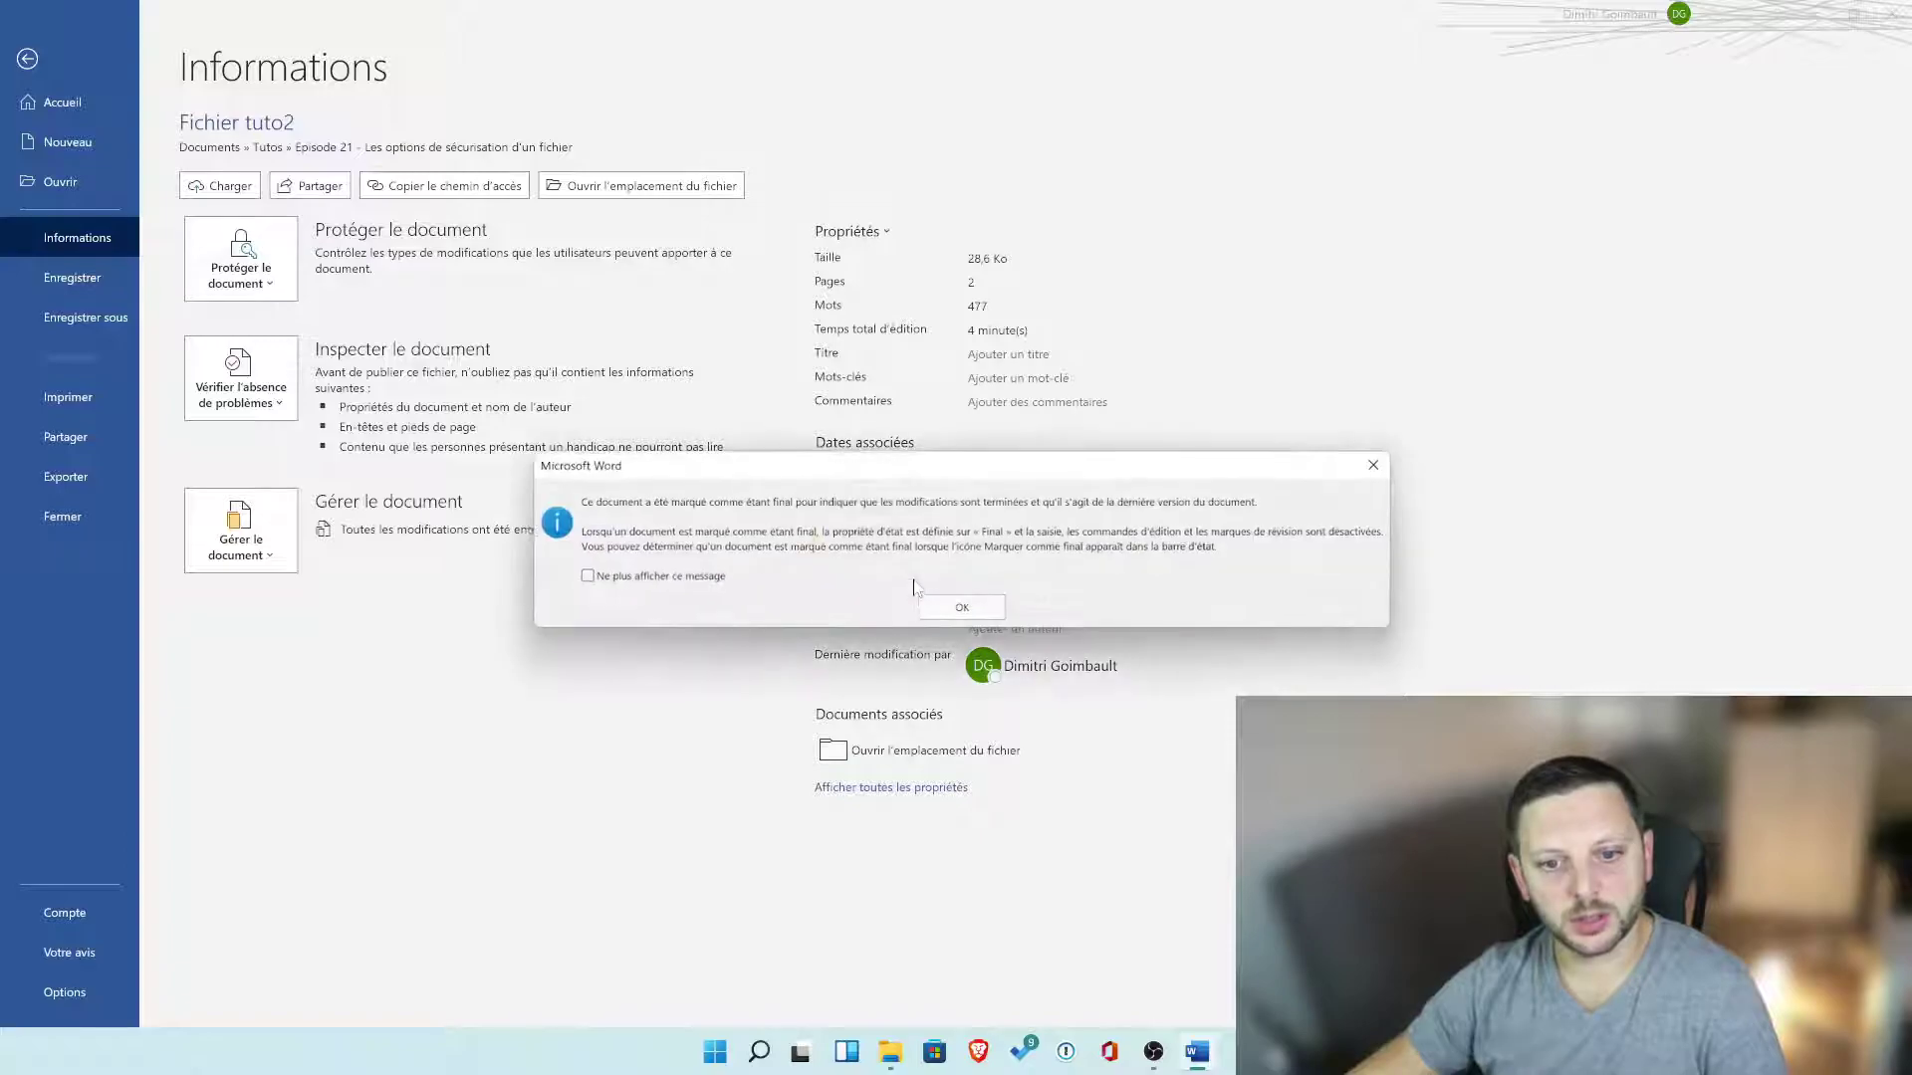
{"action": "left_click", "coordinate": [963, 611]}
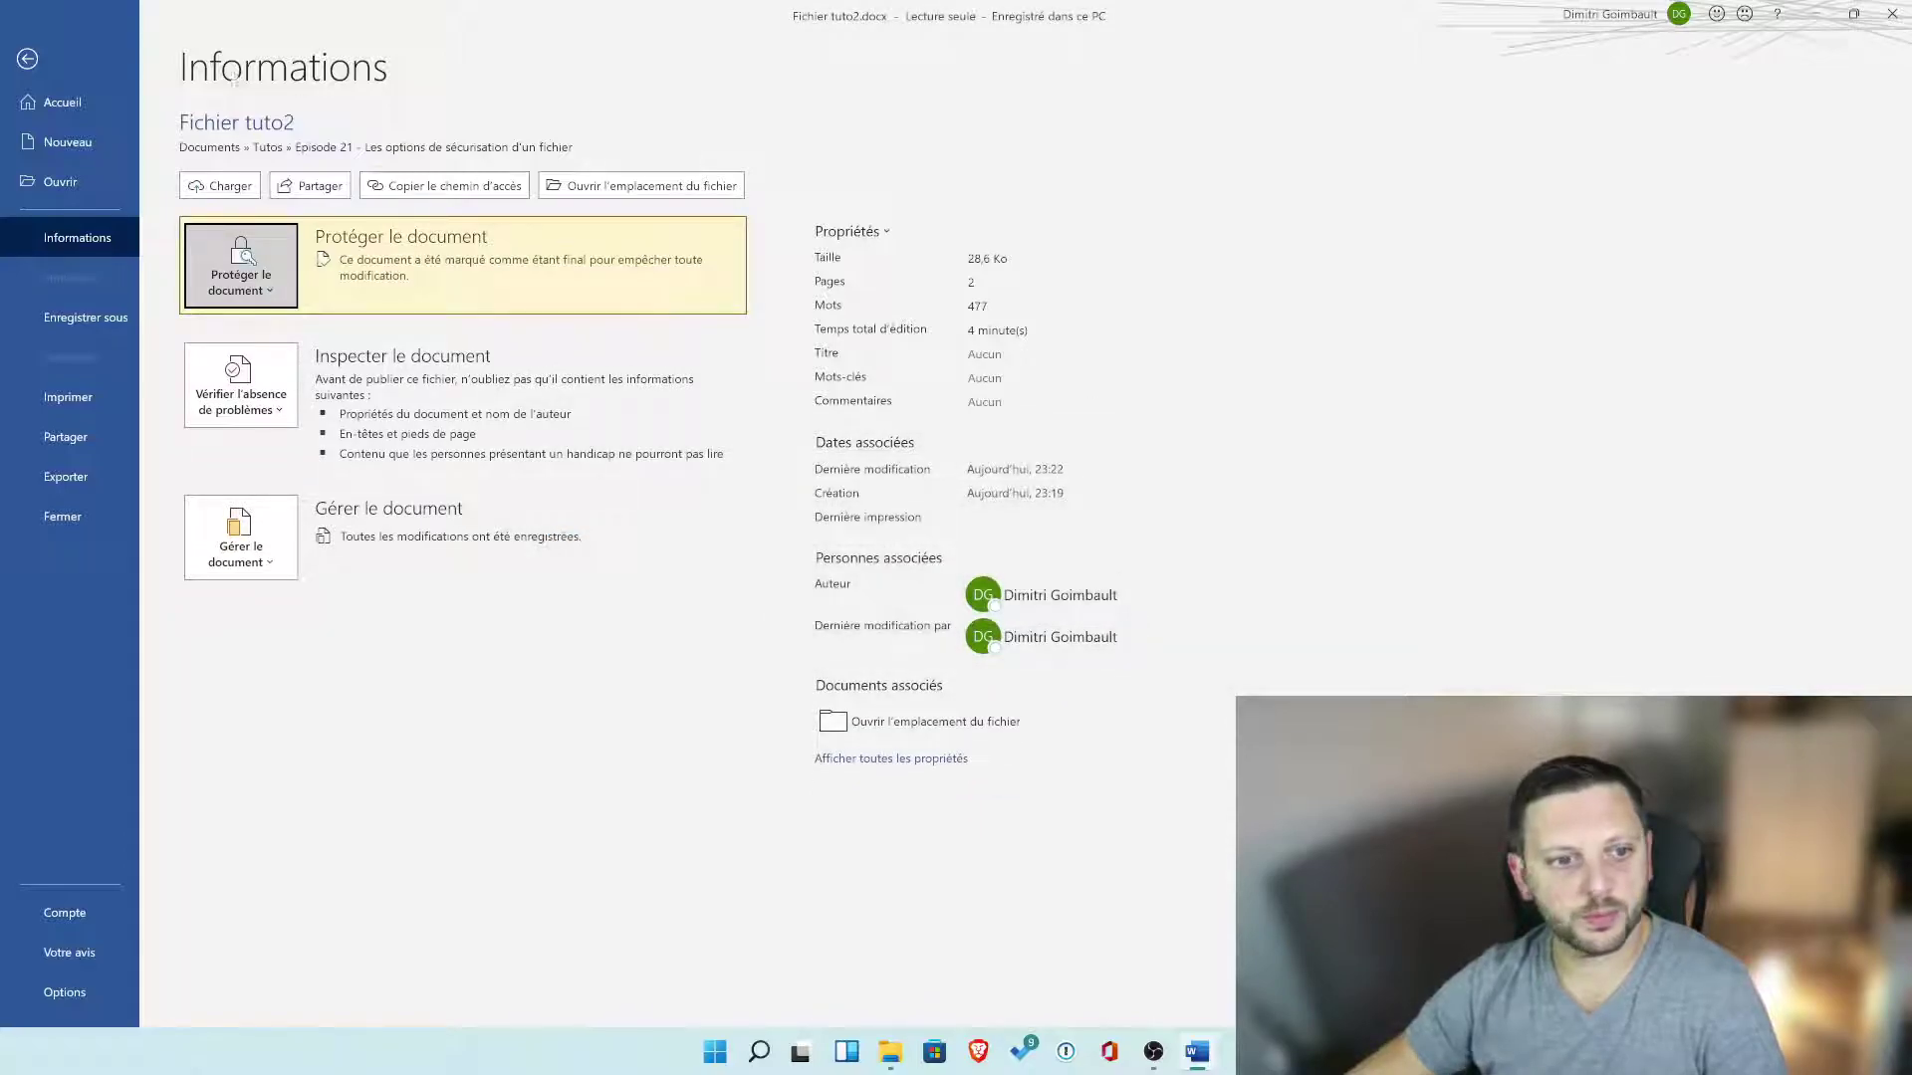
Step: Try selecting text in the read-only document to confirm it is locked
{"action": "left_click", "coordinate": [27, 58]}
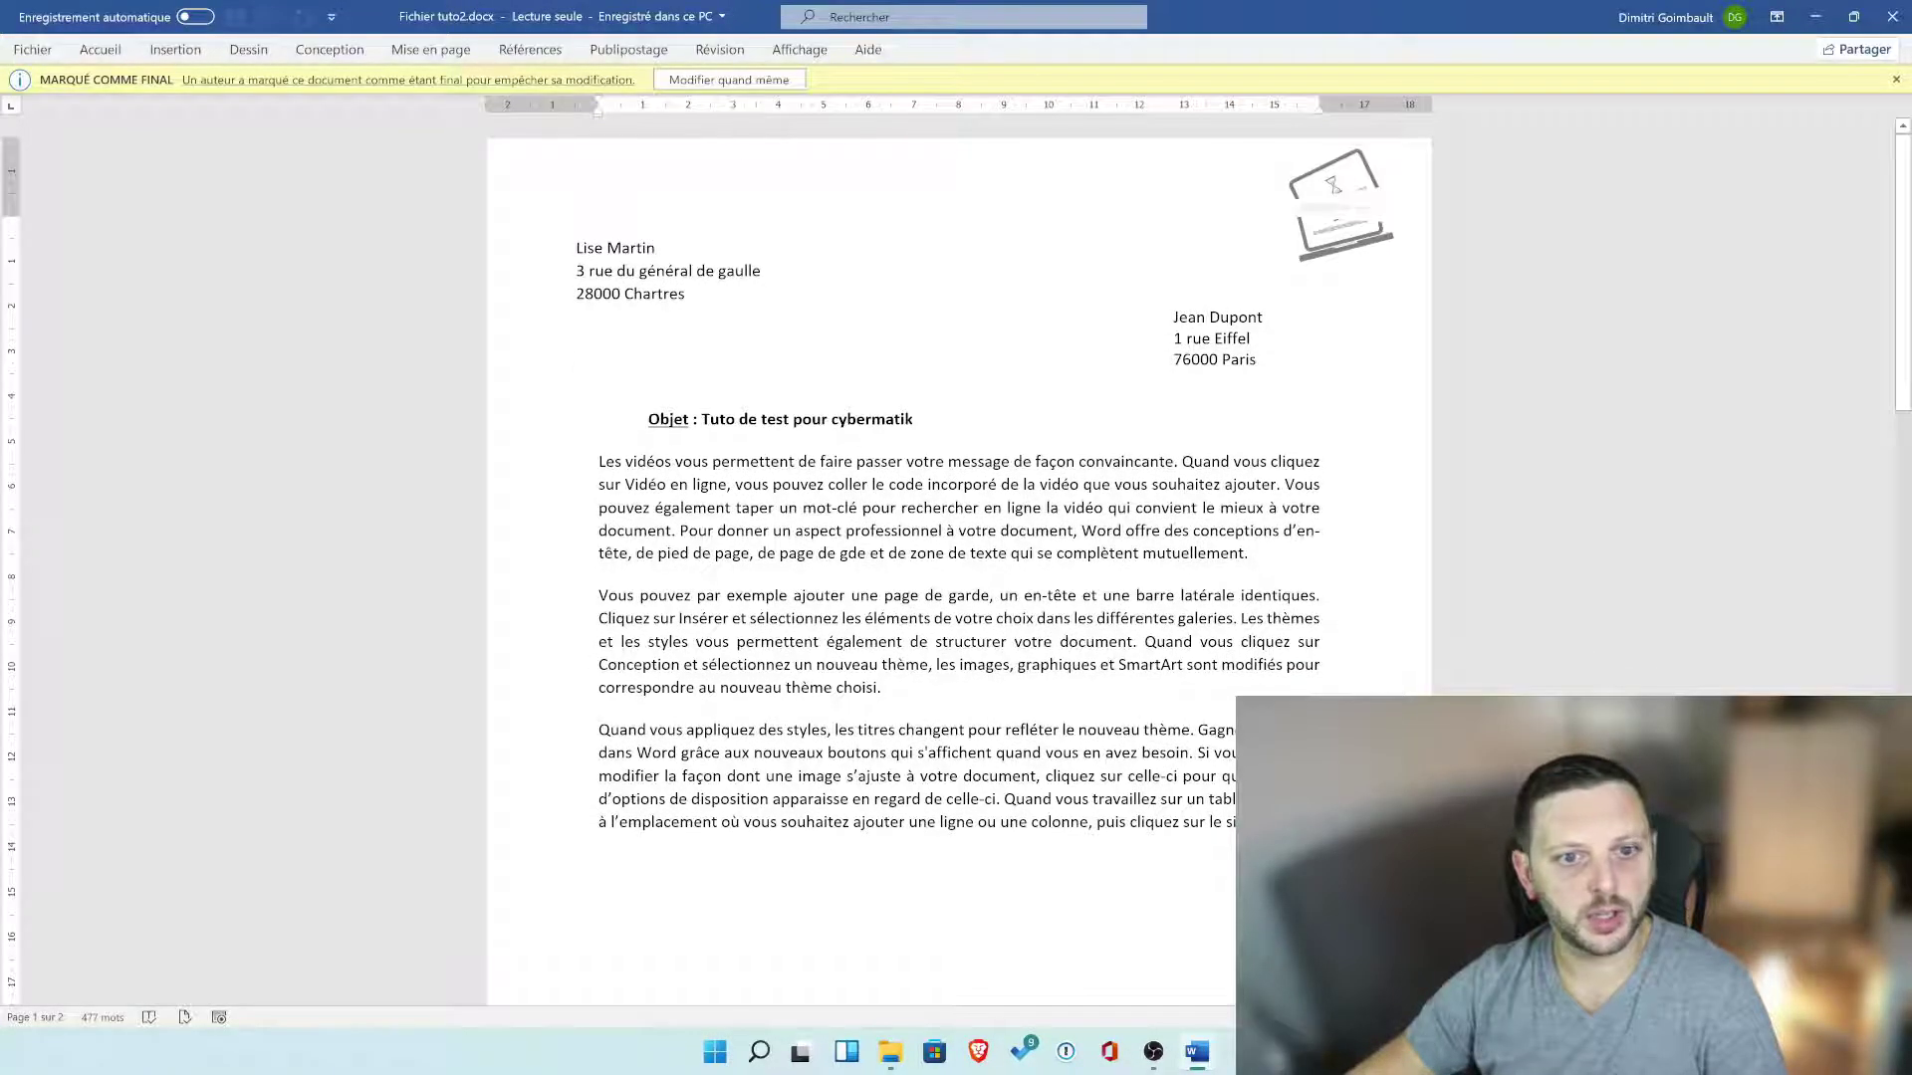
{"action": "left_click_drag", "start_coordinate": [794, 531], "coordinate": [872, 597]}
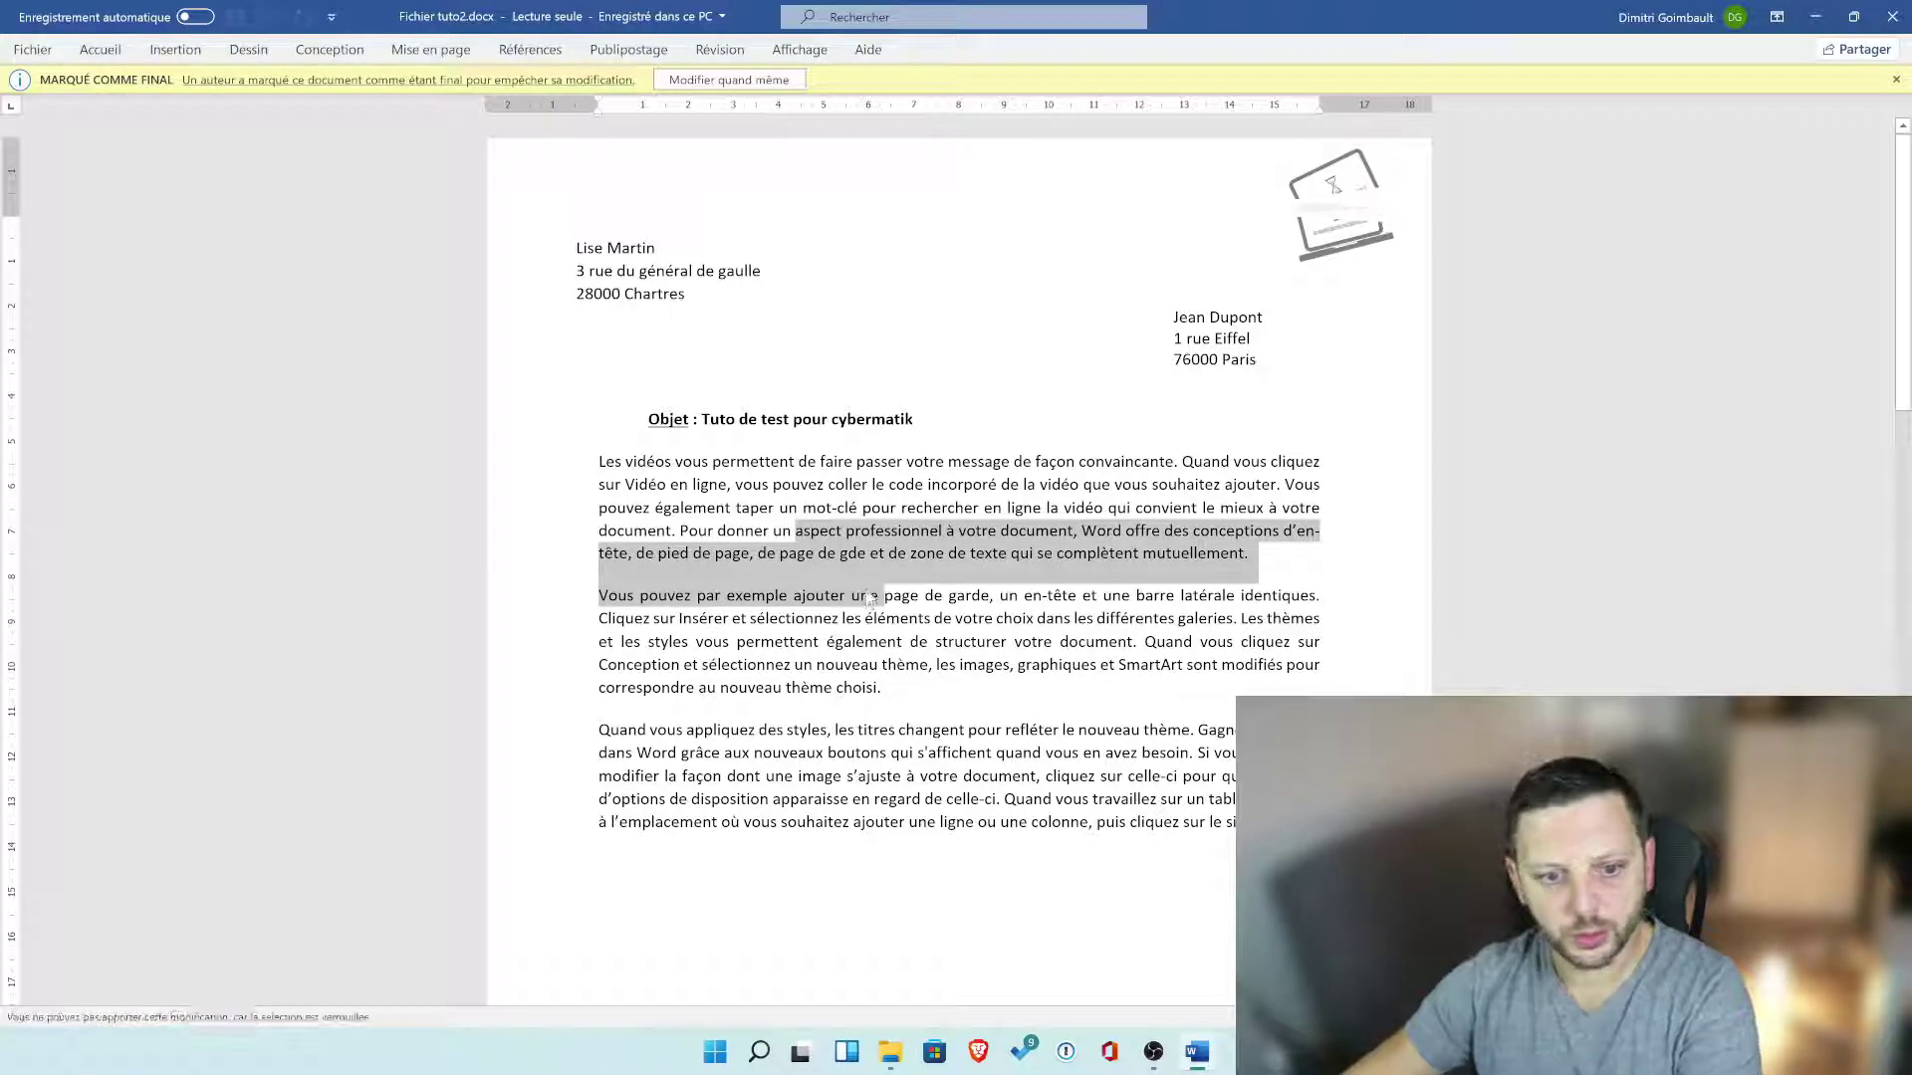
{"action": "left_click_drag", "start_coordinate": [929, 665], "coordinate": [964, 713]}
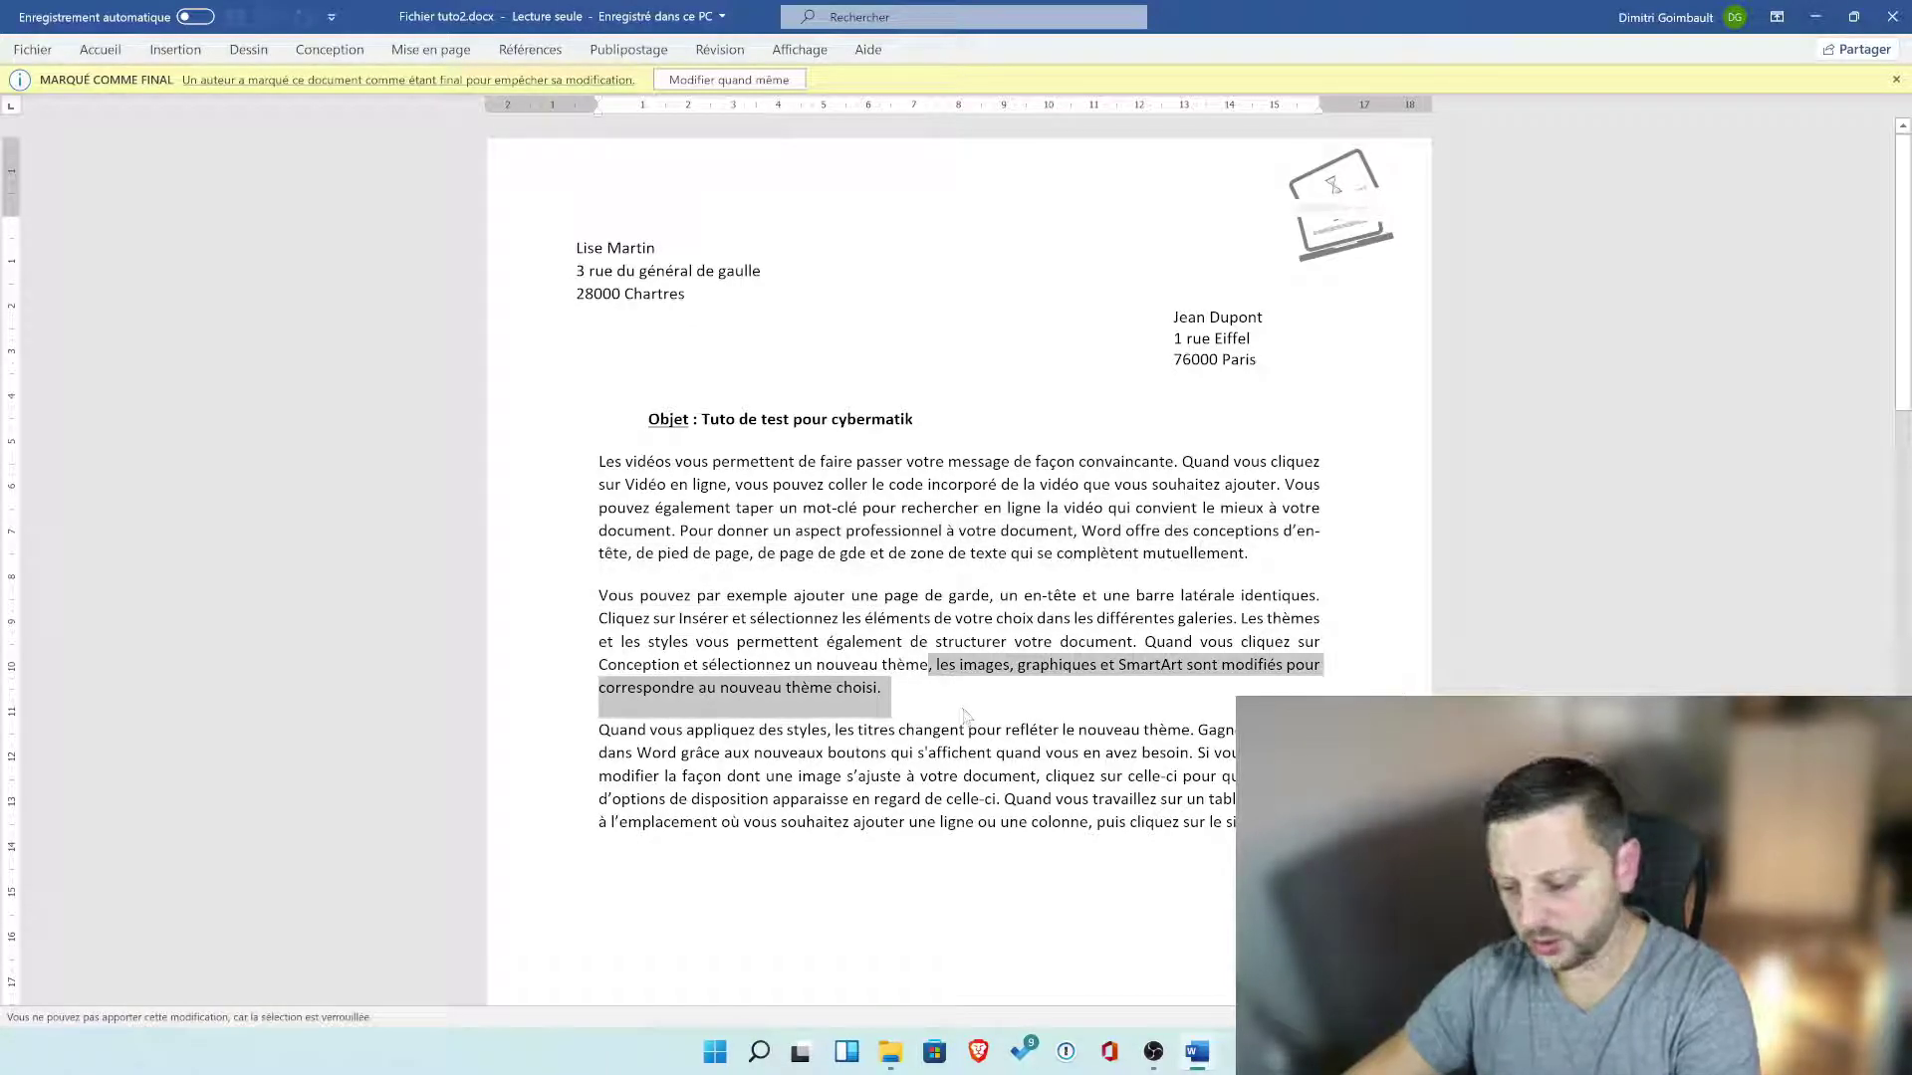
{"action": "left_click_drag", "start_coordinate": [781, 485], "coordinate": [858, 510]}
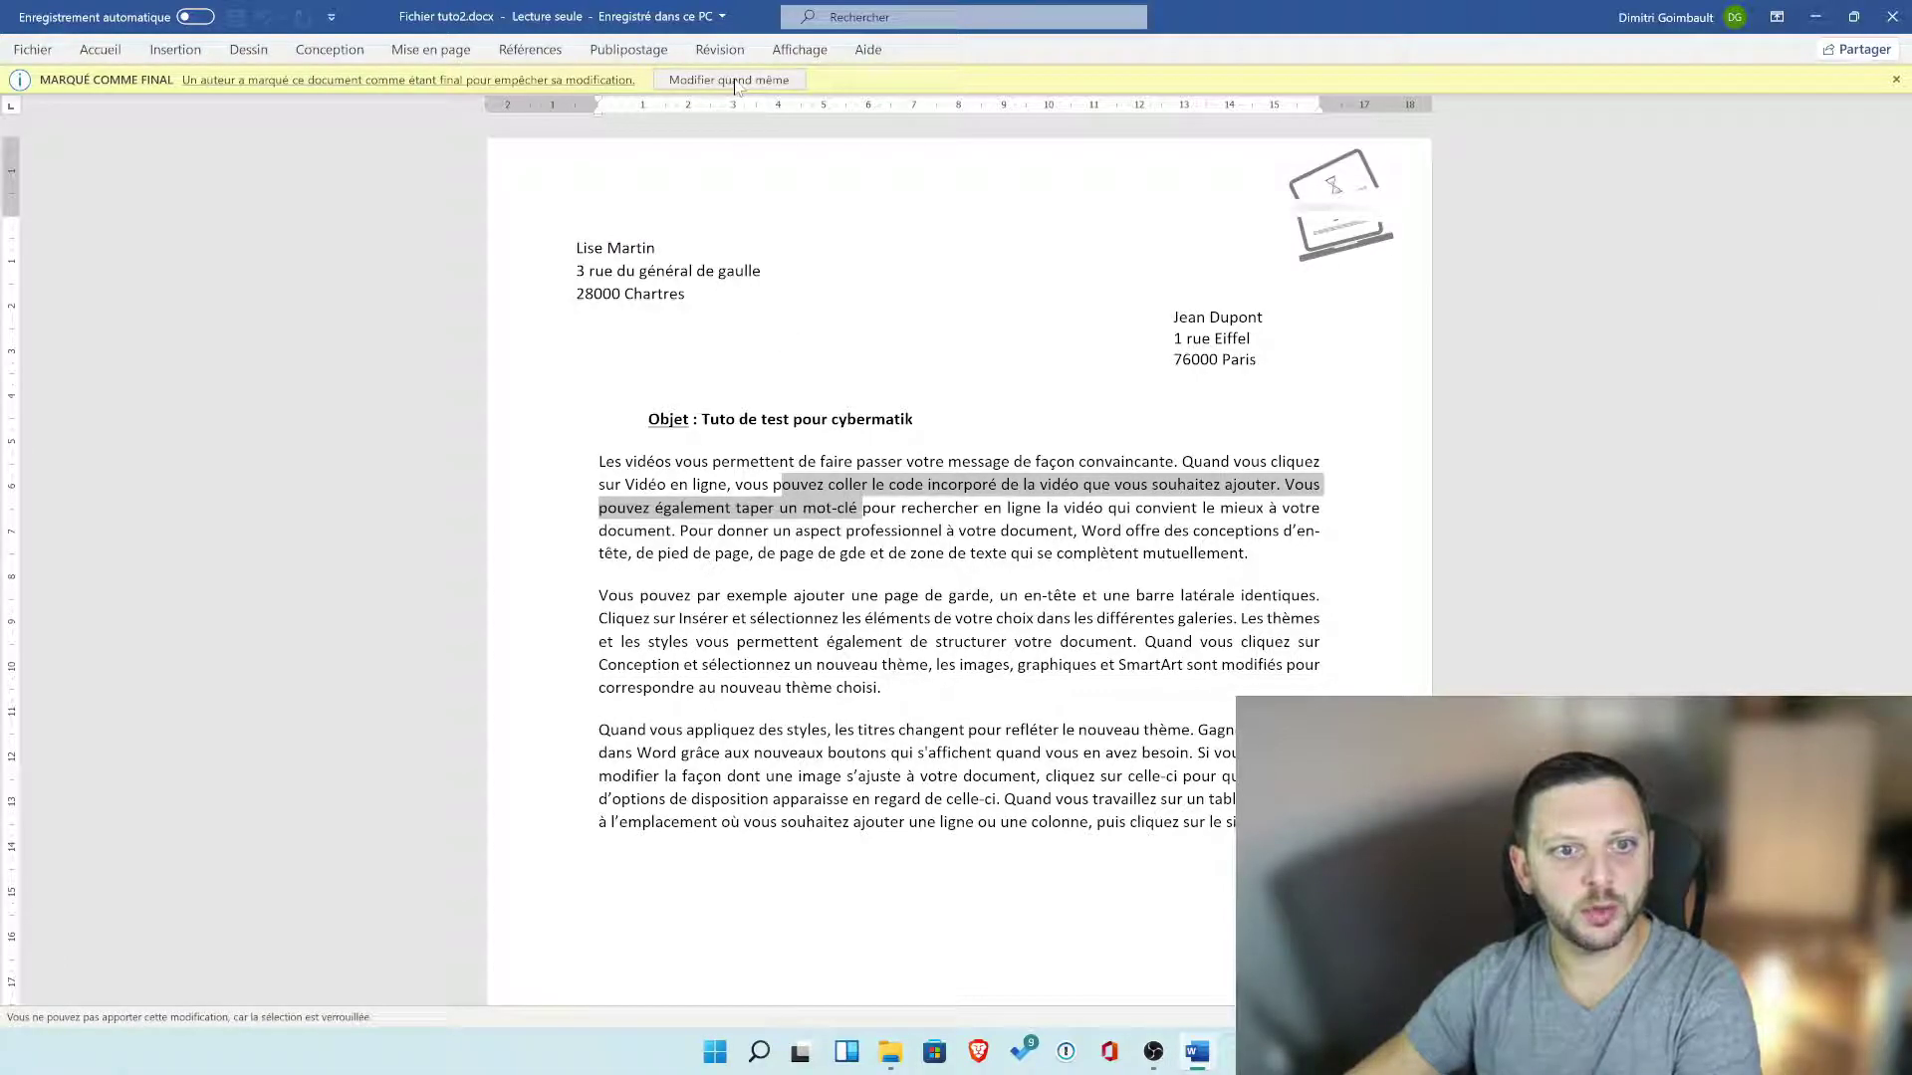
Step: Edit anyway and delete the phrase from 'aspect professionnel' to 'gde' in the first paragraph
{"action": "left_click", "coordinate": [734, 82]}
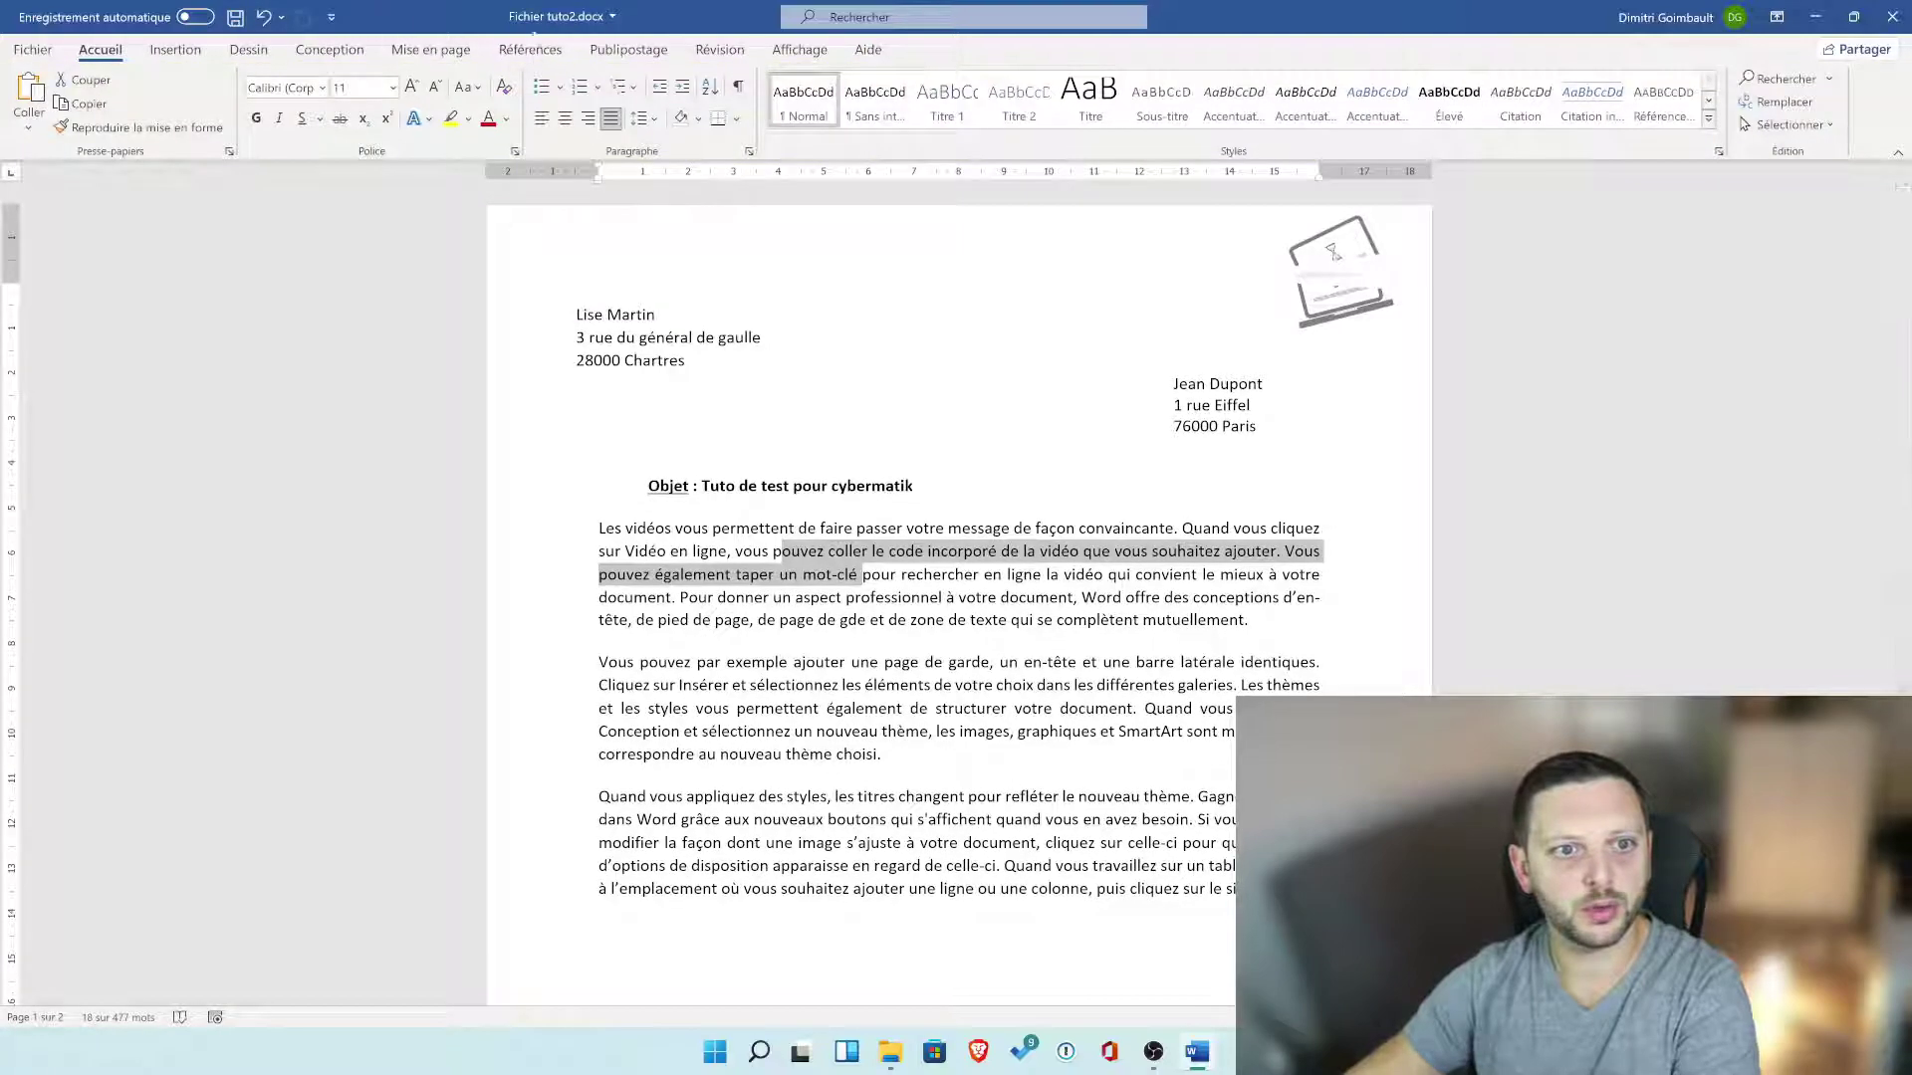
{"action": "left_click_drag", "start_coordinate": [733, 620], "coordinate": [827, 574]}
{"action": "key", "text": "Delete"}
{"action": "left_click", "coordinate": [889, 685]}
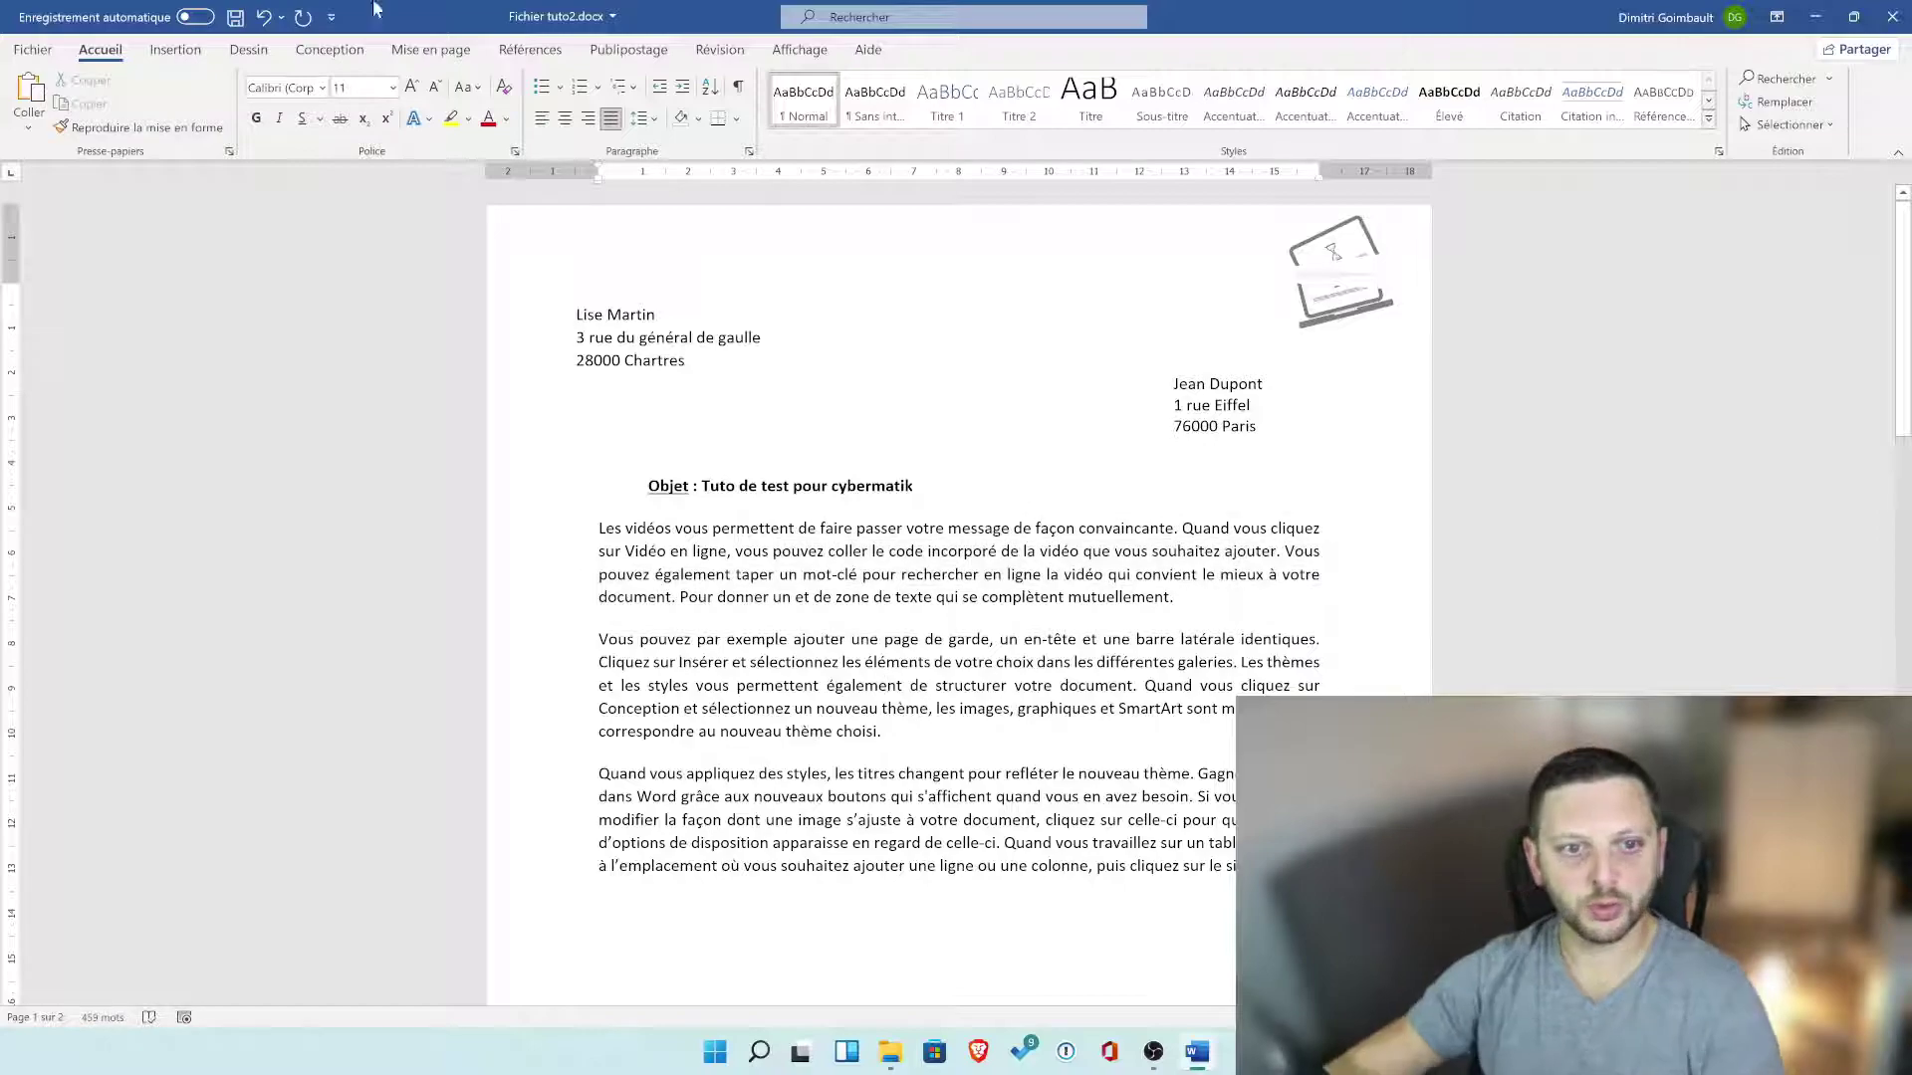
{"action": "left_click", "coordinate": [28, 45]}
{"action": "left_click", "coordinate": [77, 237]}
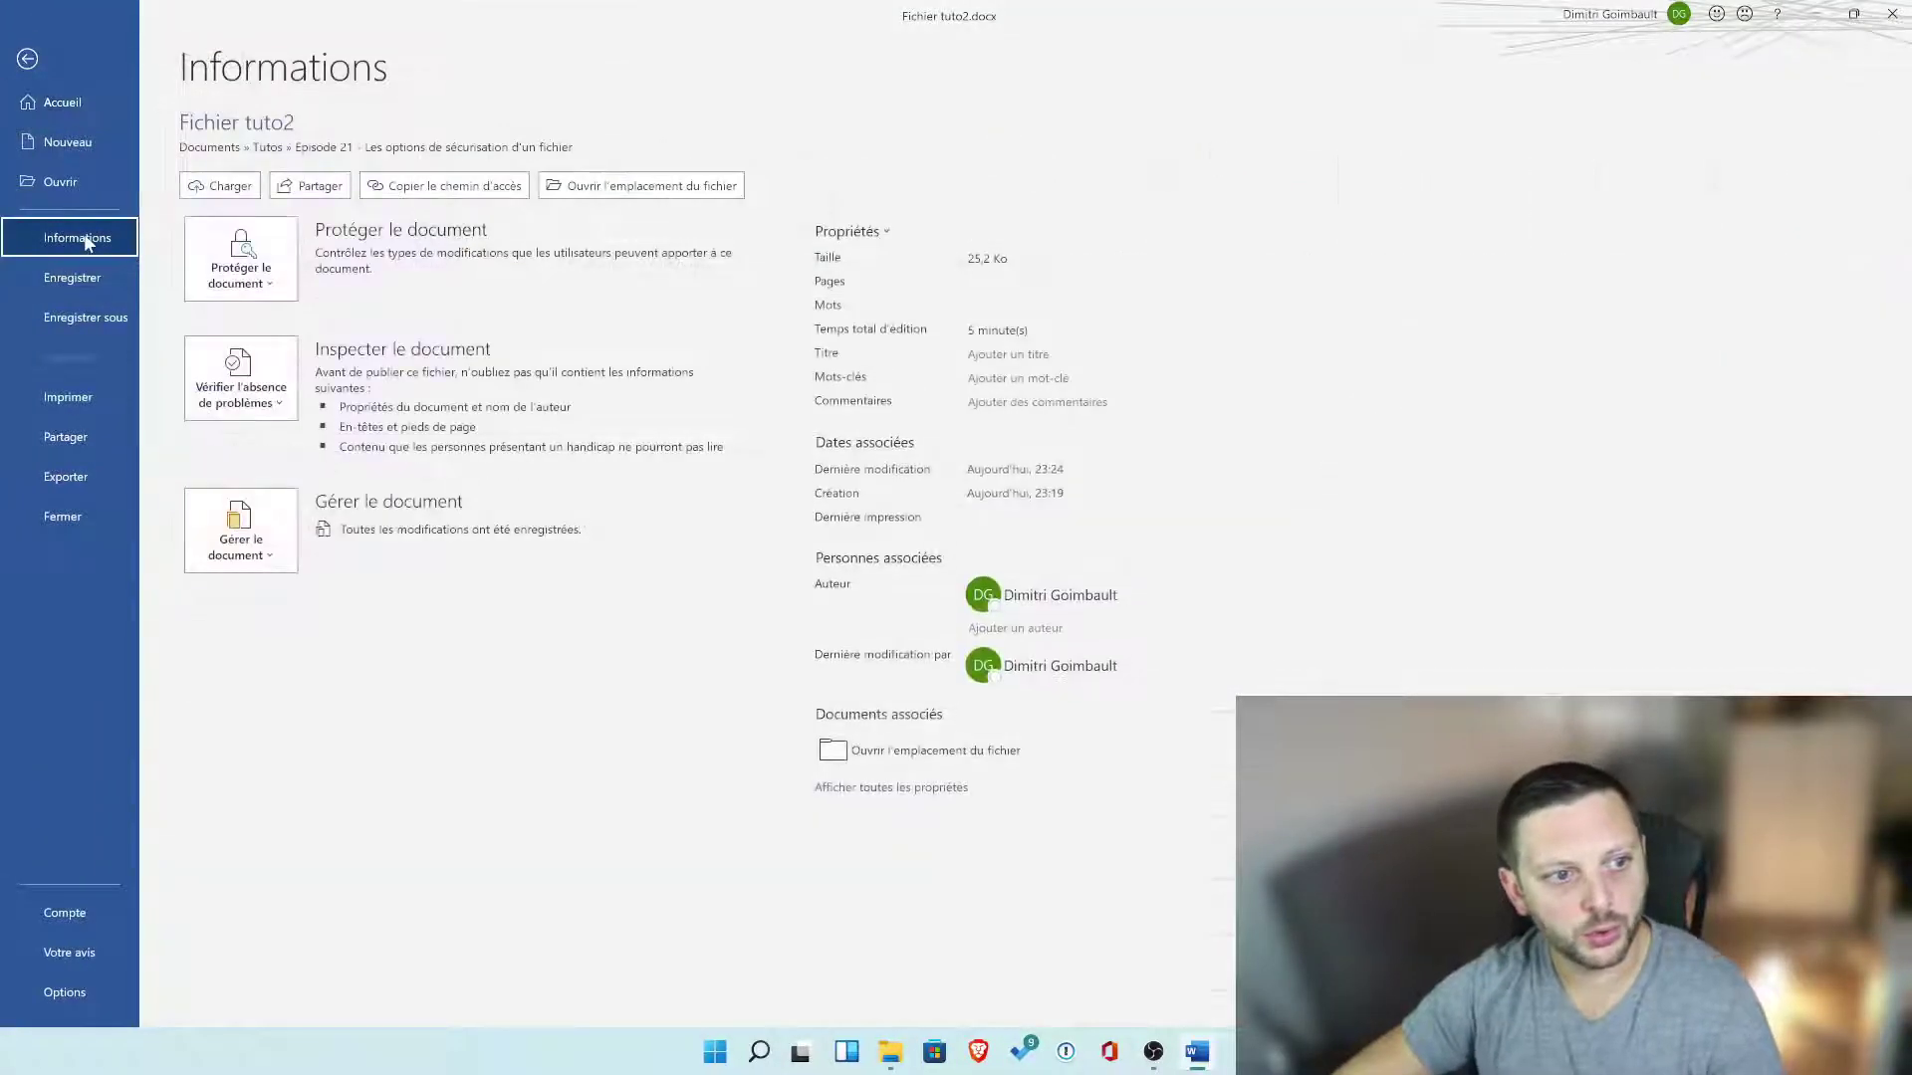
{"action": "left_click", "coordinate": [240, 271]}
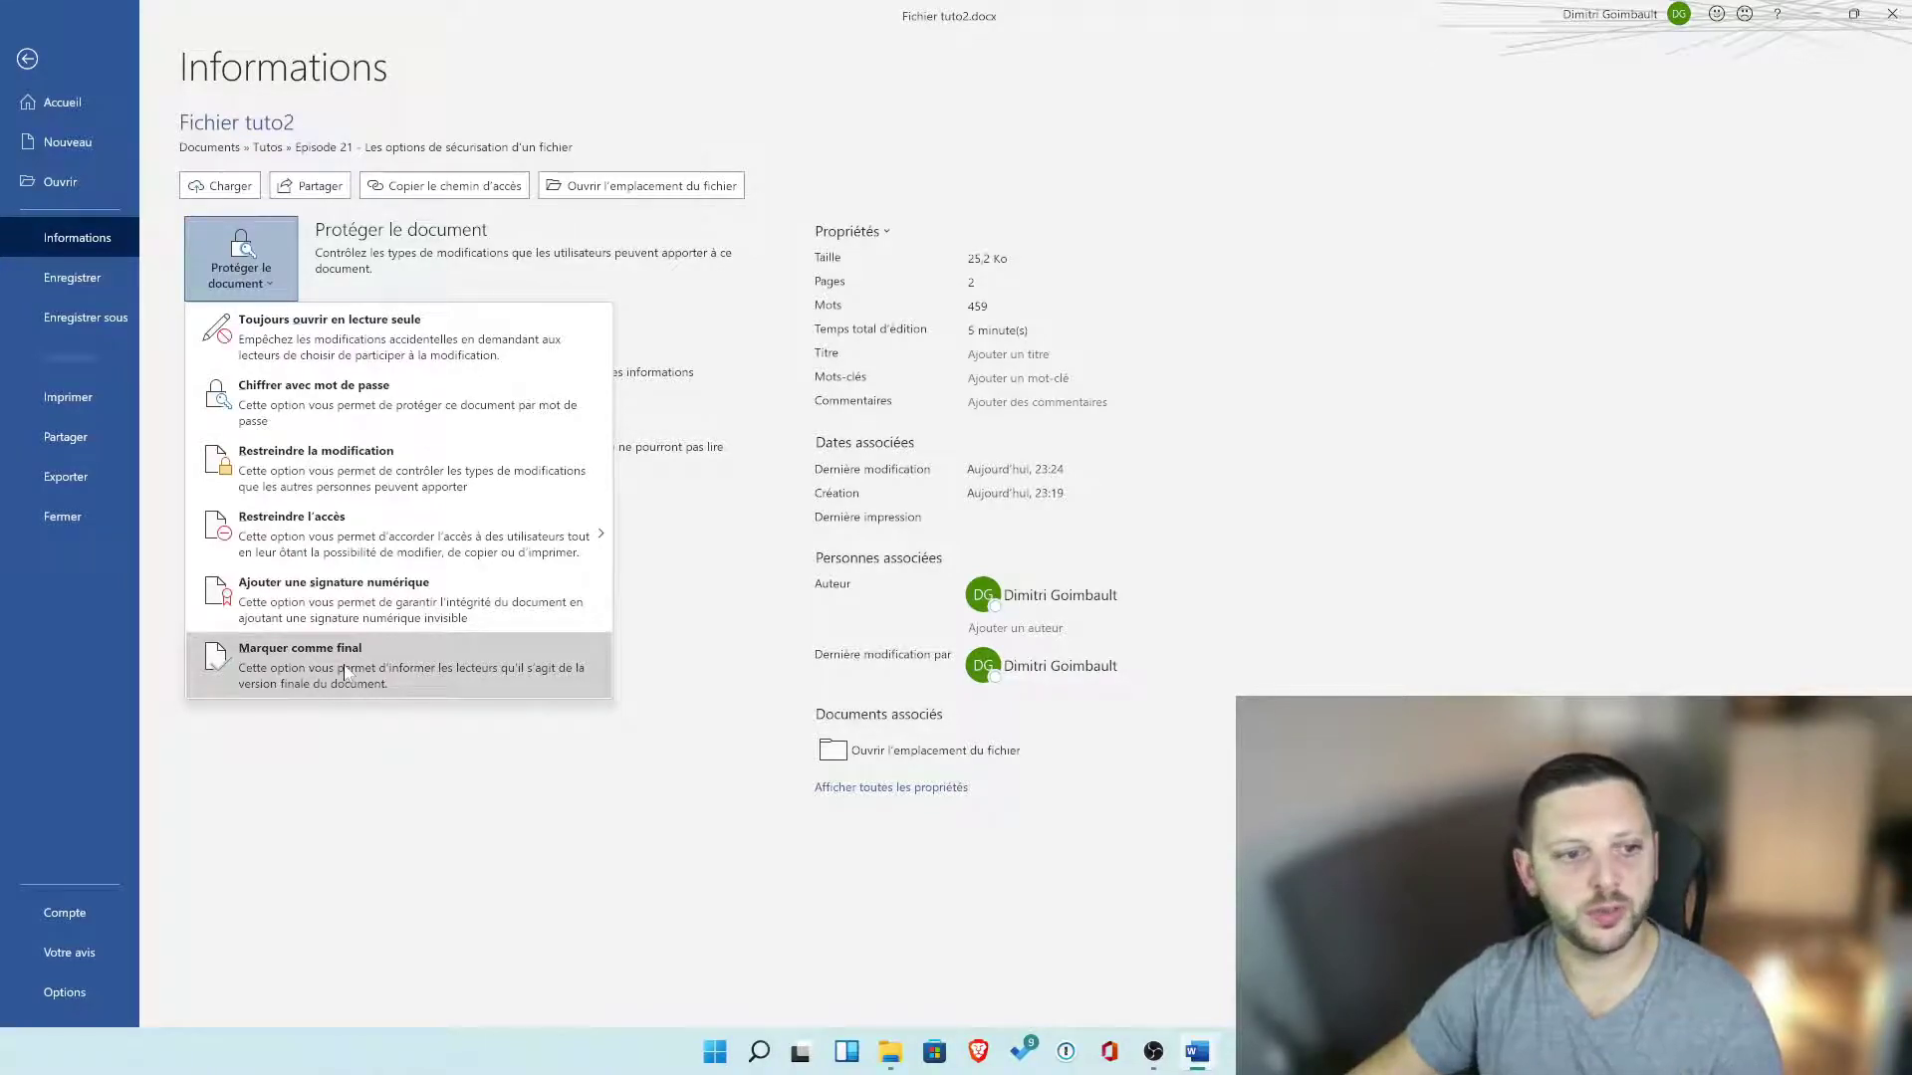
{"action": "key", "text": "Escape"}
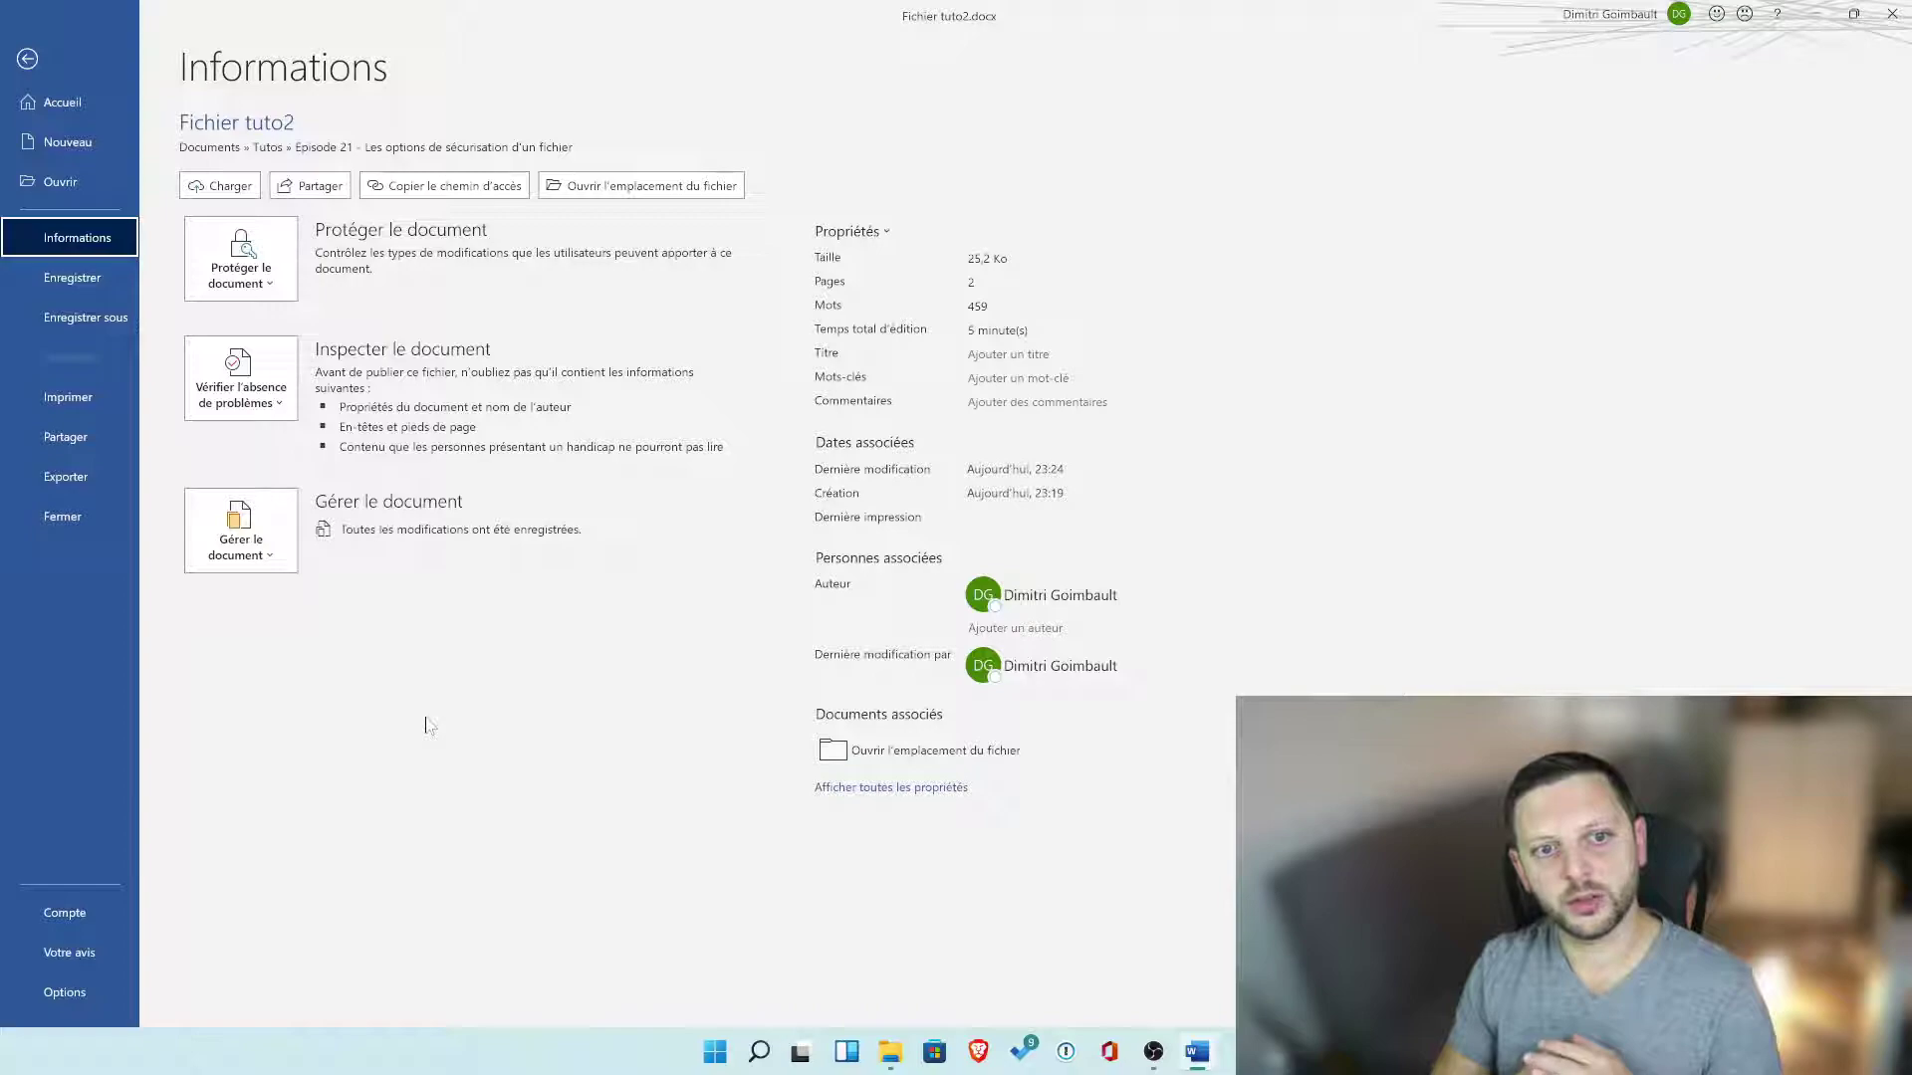
Step: Export the letter via Créer PDF/XPS and publish it as Fichier tuto2.pdf
{"action": "left_click", "coordinate": [65, 478]}
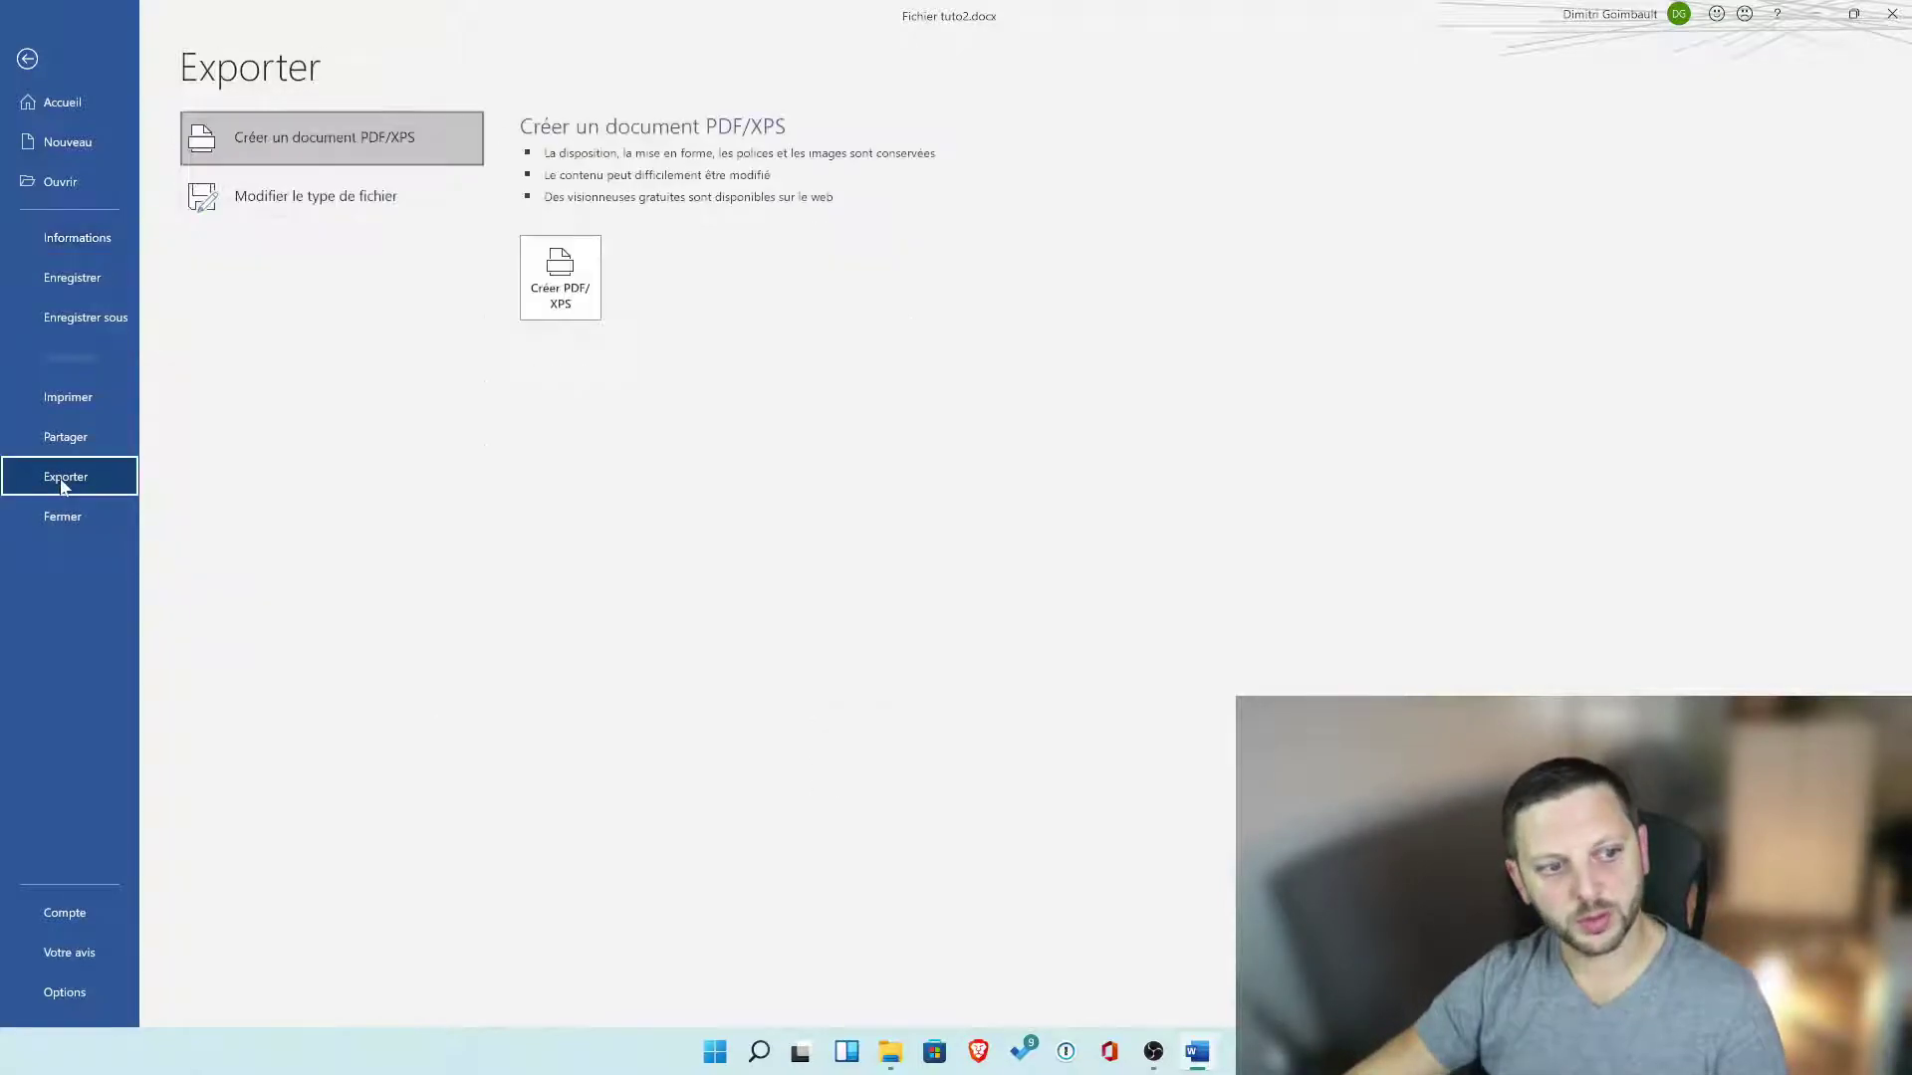
{"action": "left_click", "coordinate": [560, 289]}
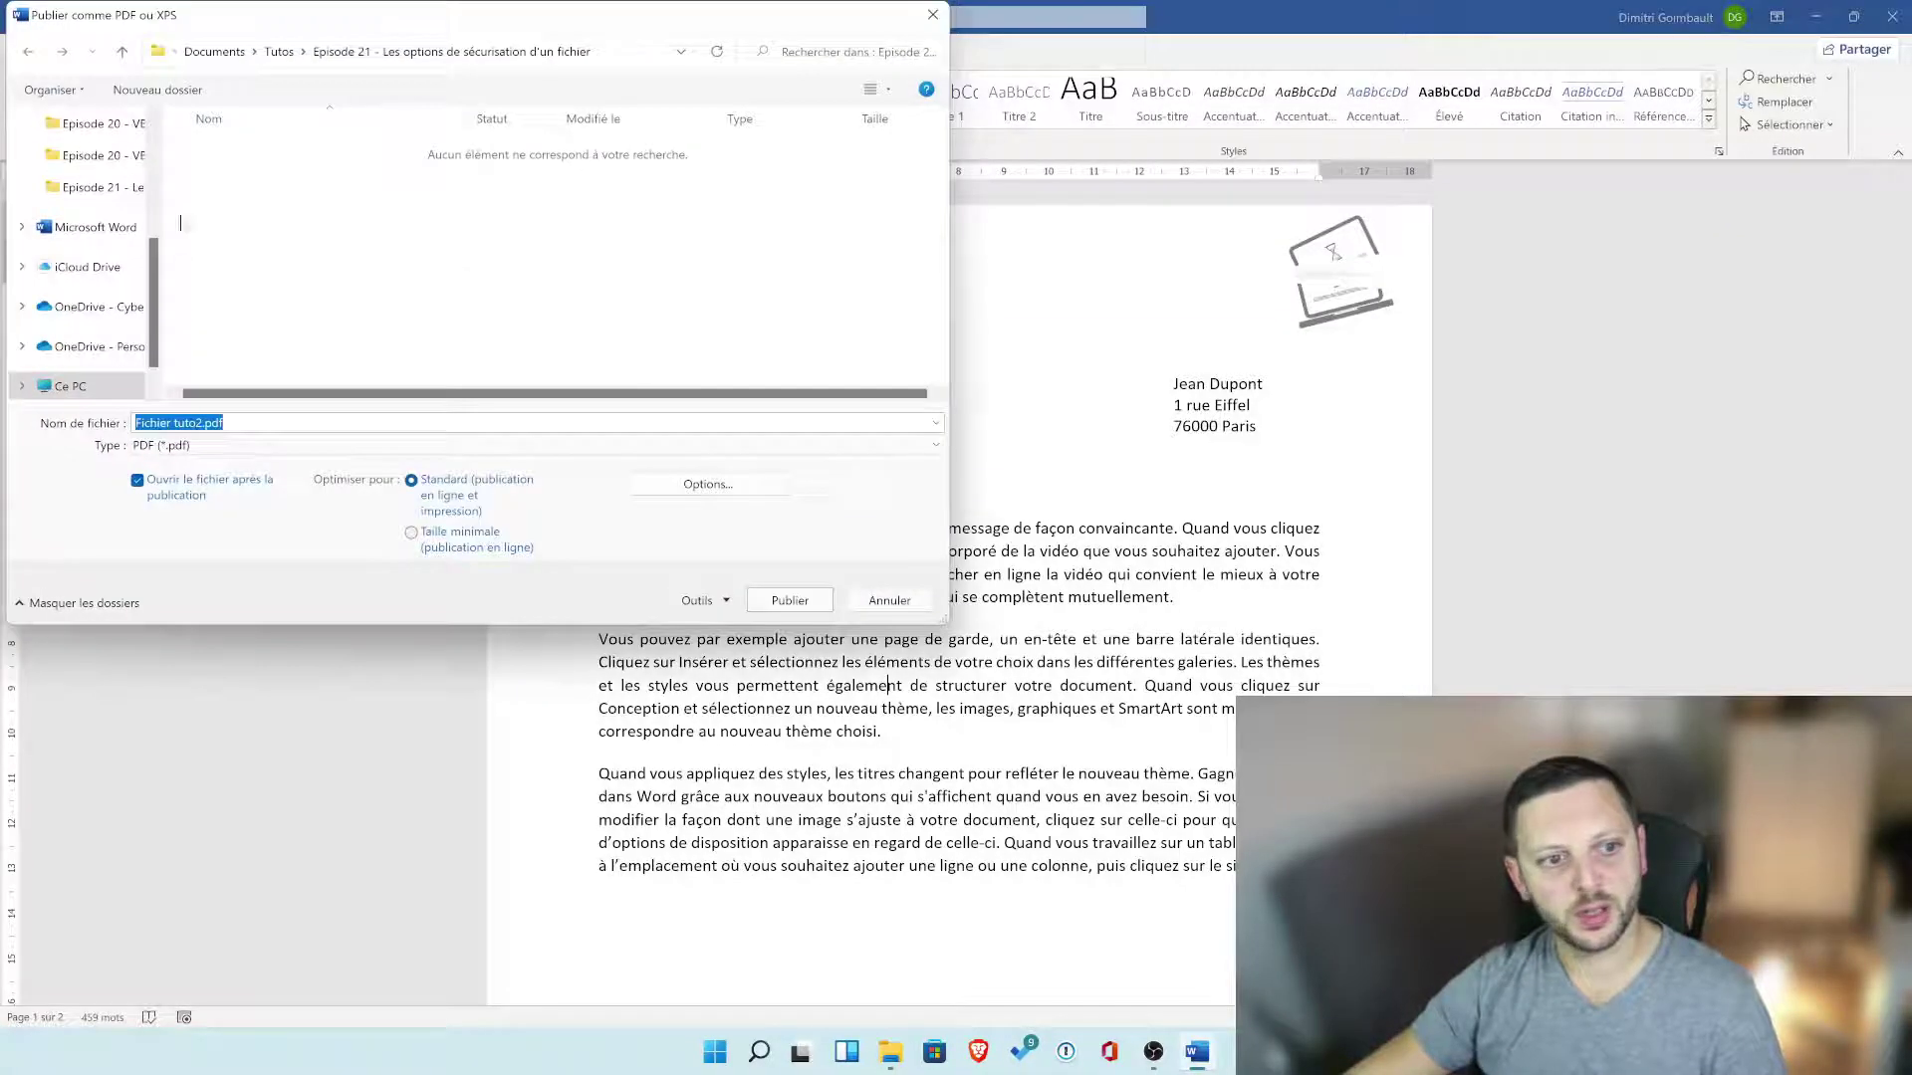
{"action": "left_click", "coordinate": [803, 606]}
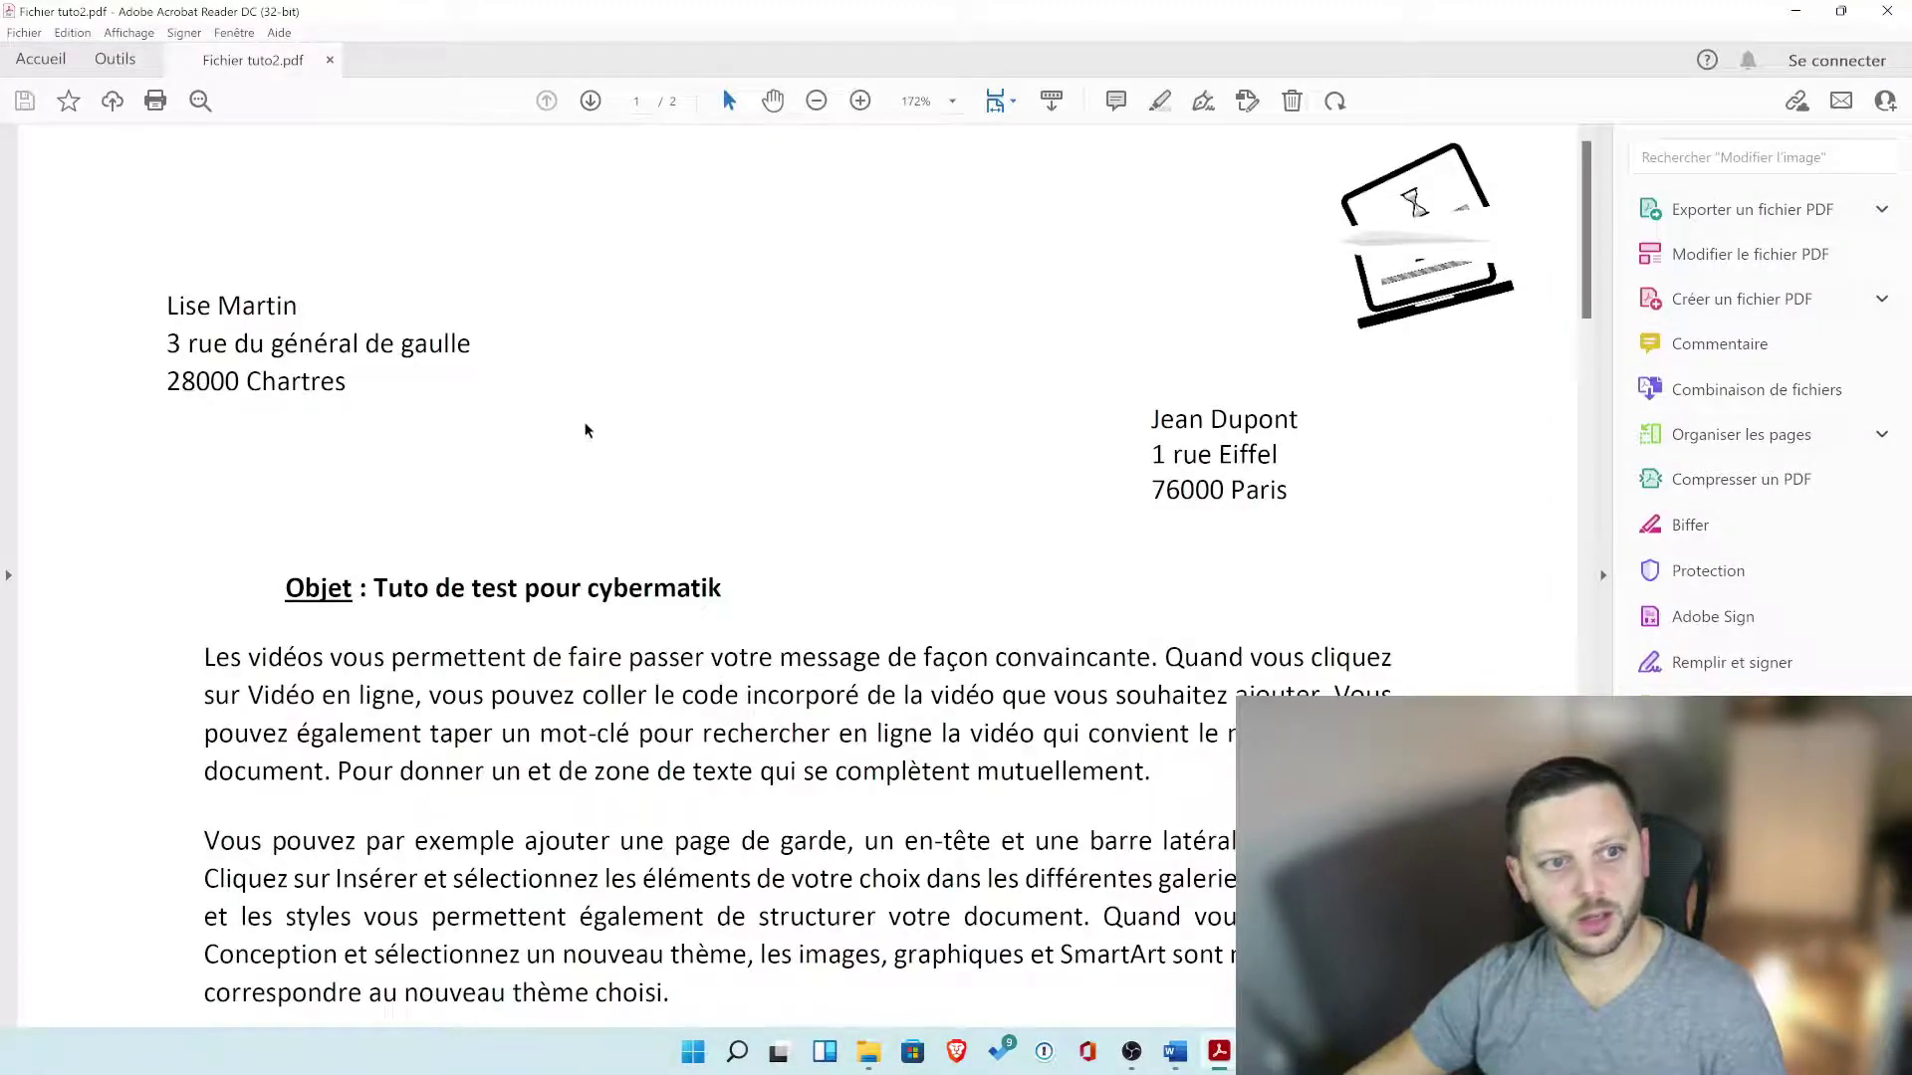
Step: Review the exported PDF's pages in Acrobat Reader, fitting the page to view
{"action": "key", "text": "ctrl+0"}
{"action": "left_click_drag", "start_coordinate": [759, 349], "coordinate": [816, 531]}
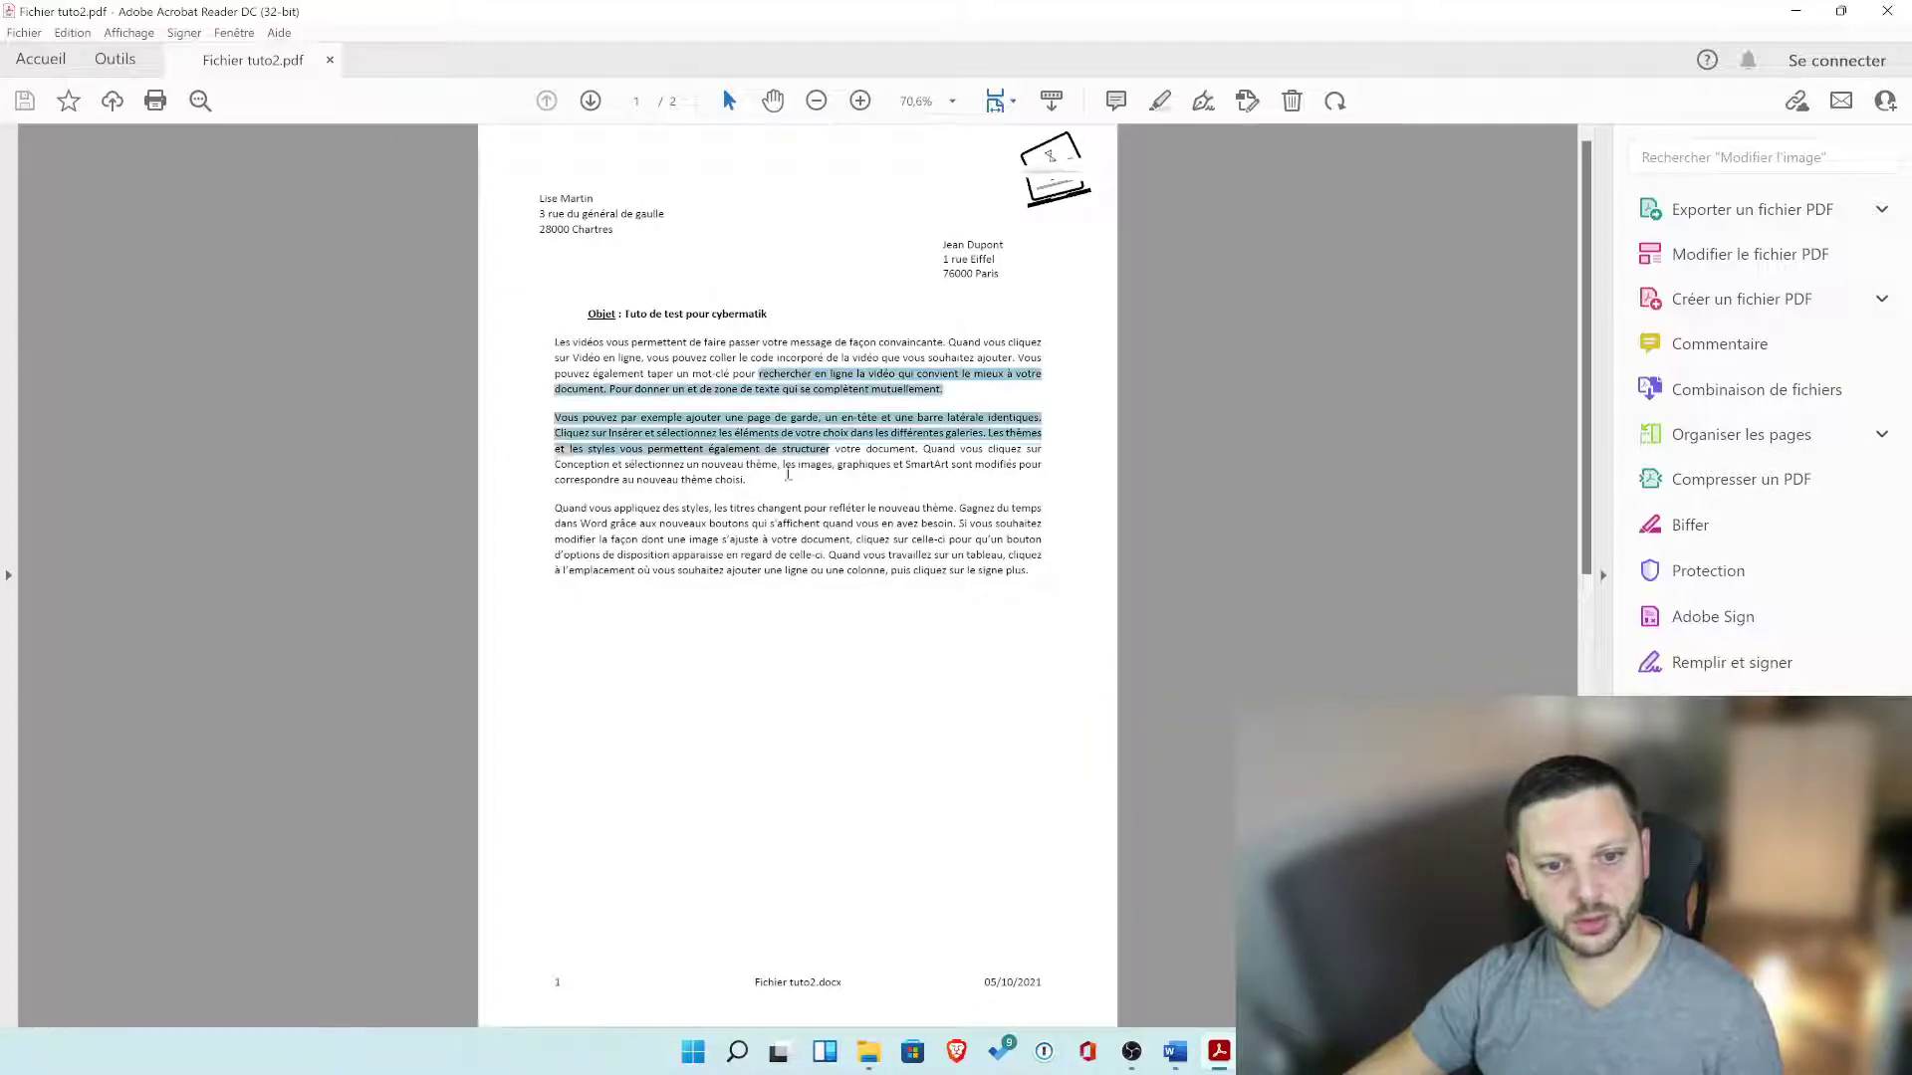
{"action": "scroll", "coordinate": [828, 603], "scroll_direction": "down", "scroll_amount": 10}
{"action": "scroll", "coordinate": [828, 602], "scroll_direction": "up", "scroll_amount": 1}
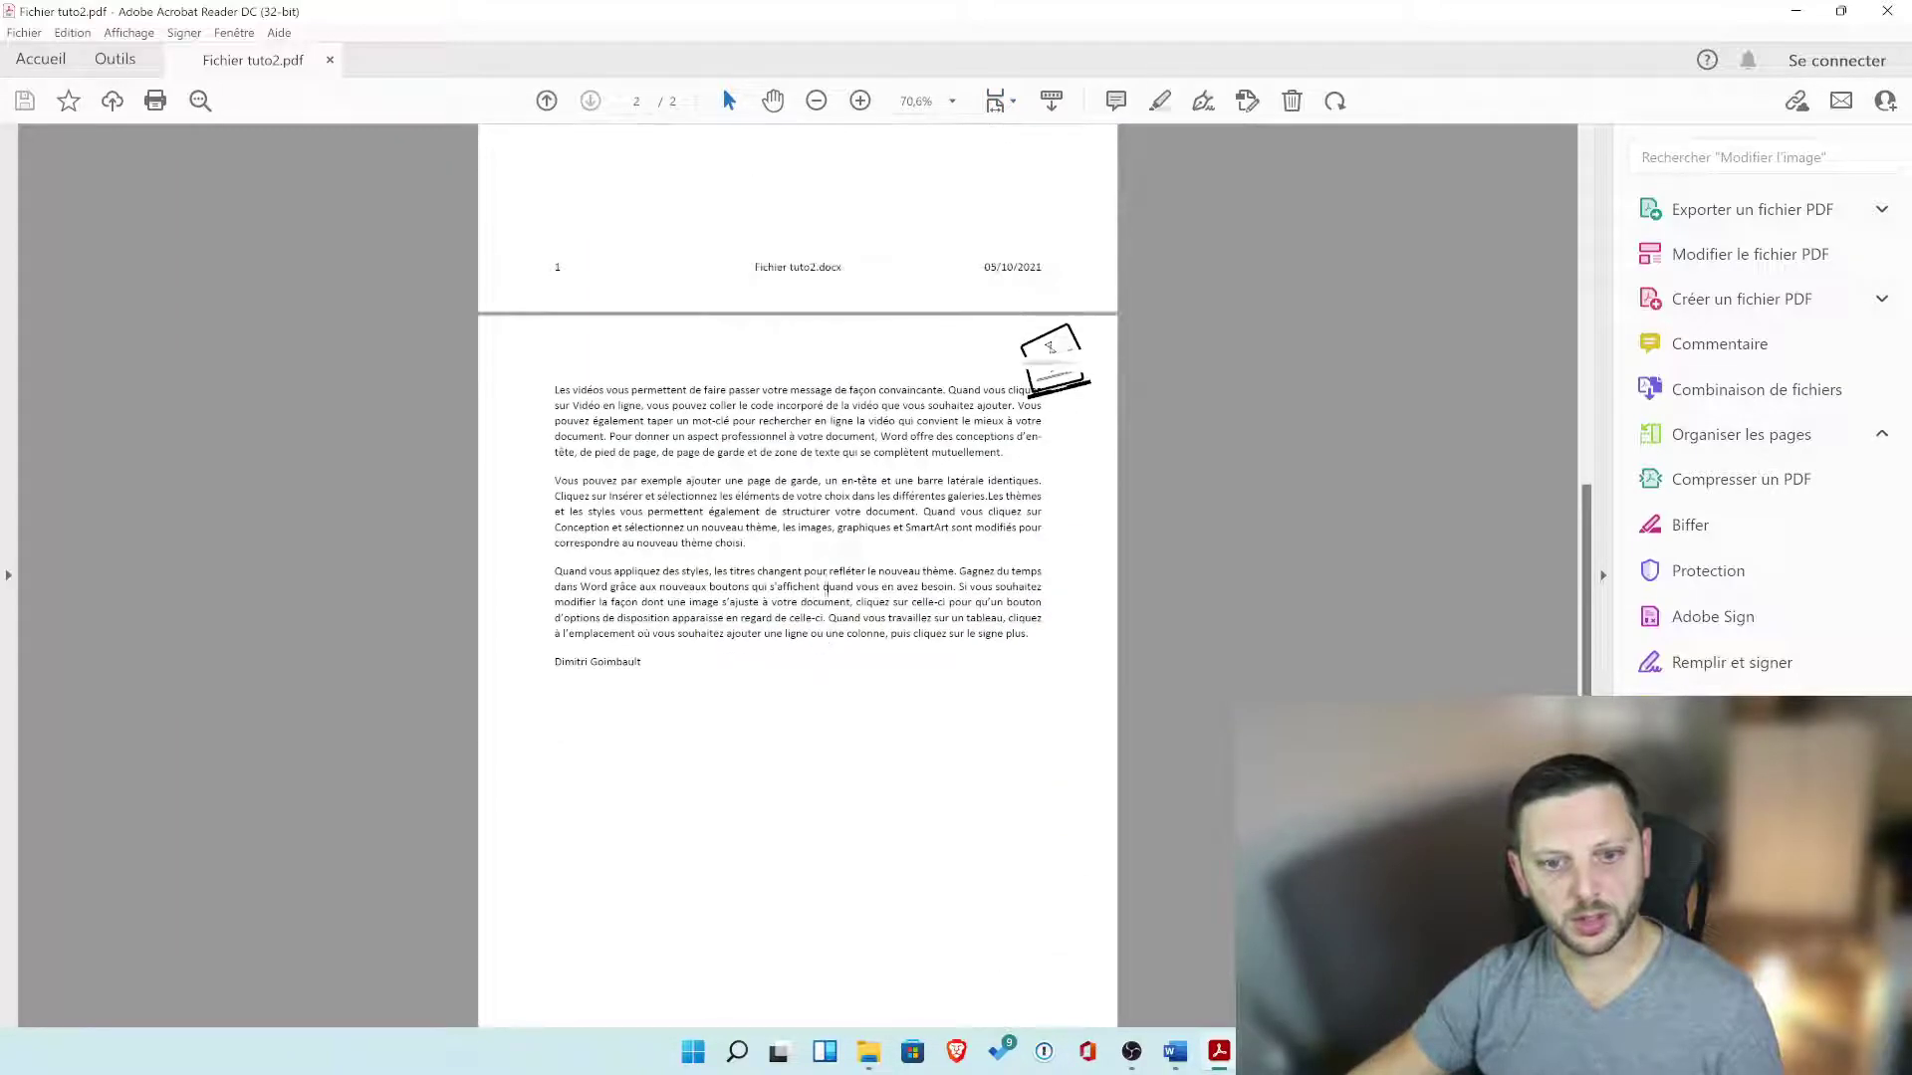
{"action": "scroll", "coordinate": [829, 577], "scroll_direction": "up", "scroll_amount": 7}
{"action": "scroll", "coordinate": [829, 548], "scroll_direction": "up", "scroll_amount": 3}
{"action": "left_click", "coordinate": [1413, 199]}
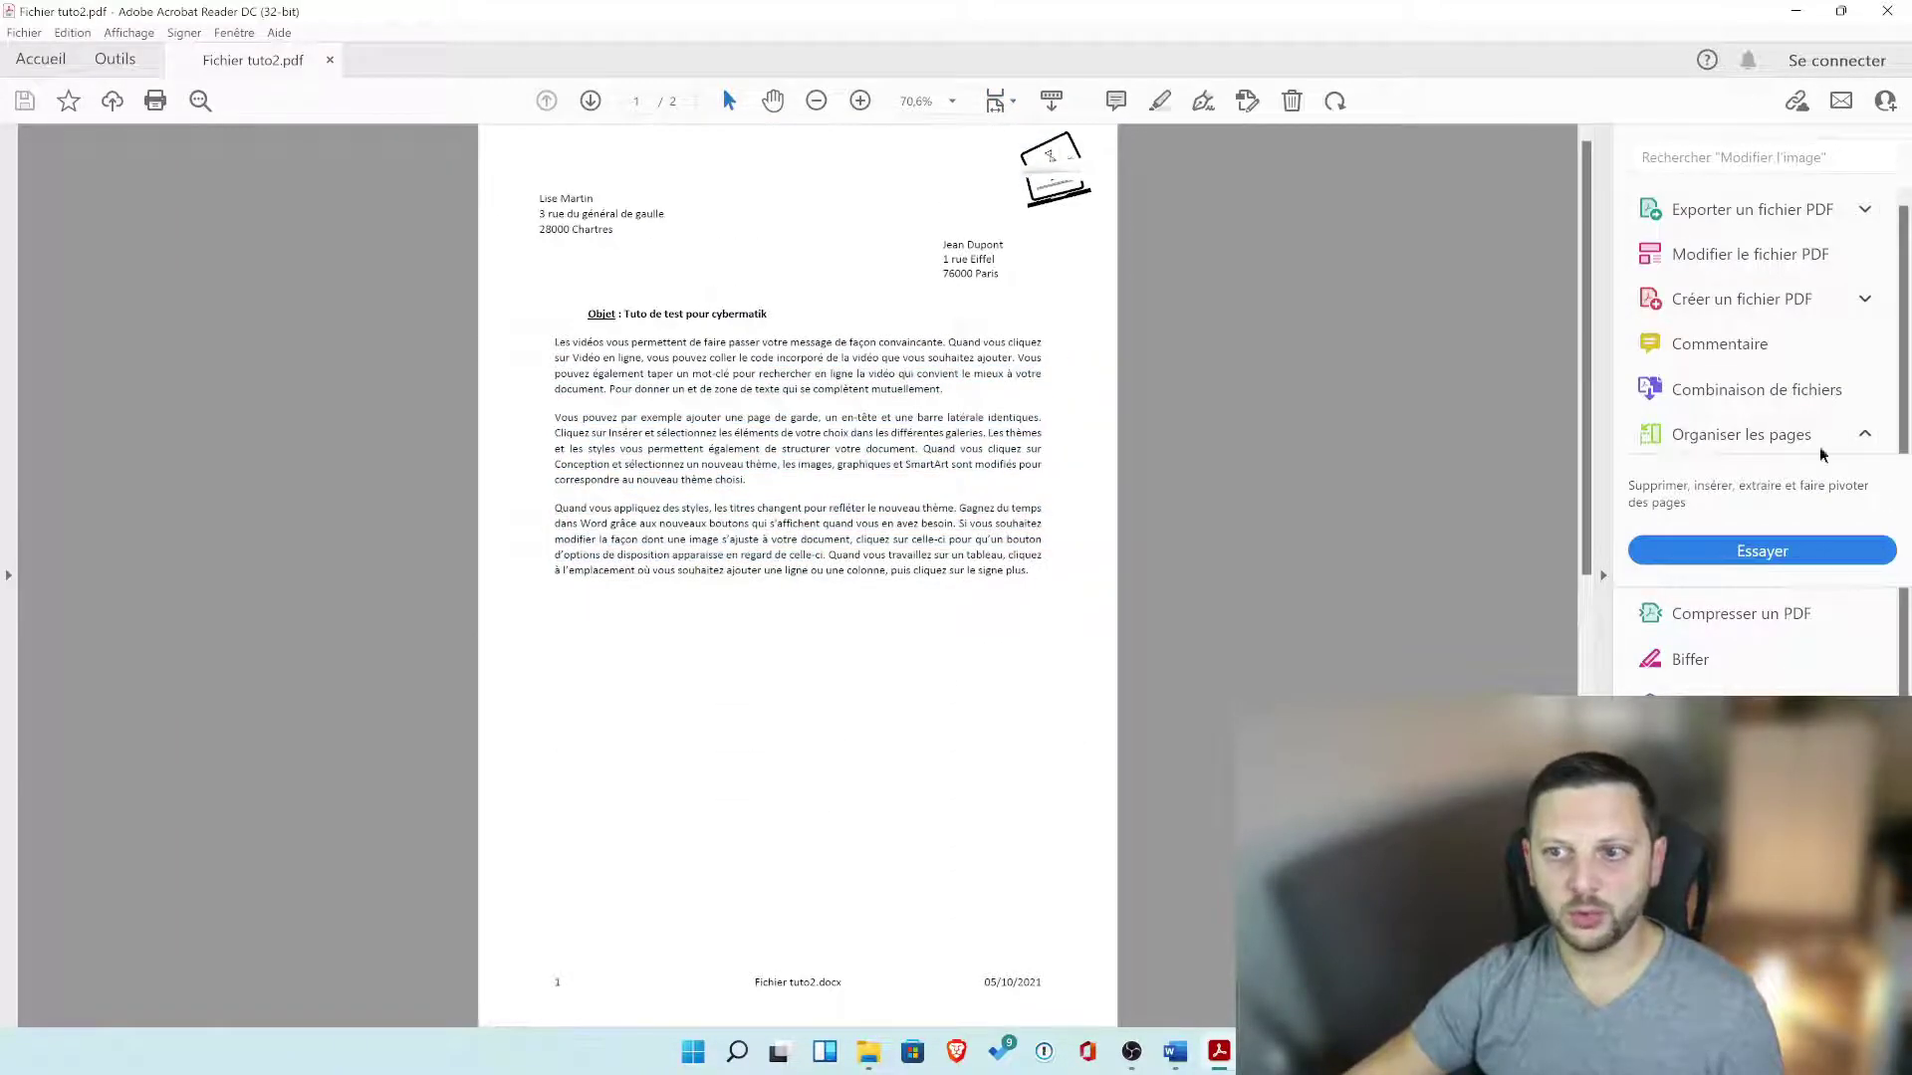
Step: Close Acrobat and Word without saving, then open Excel tuto.xlsx
{"action": "left_click", "coordinate": [1885, 12]}
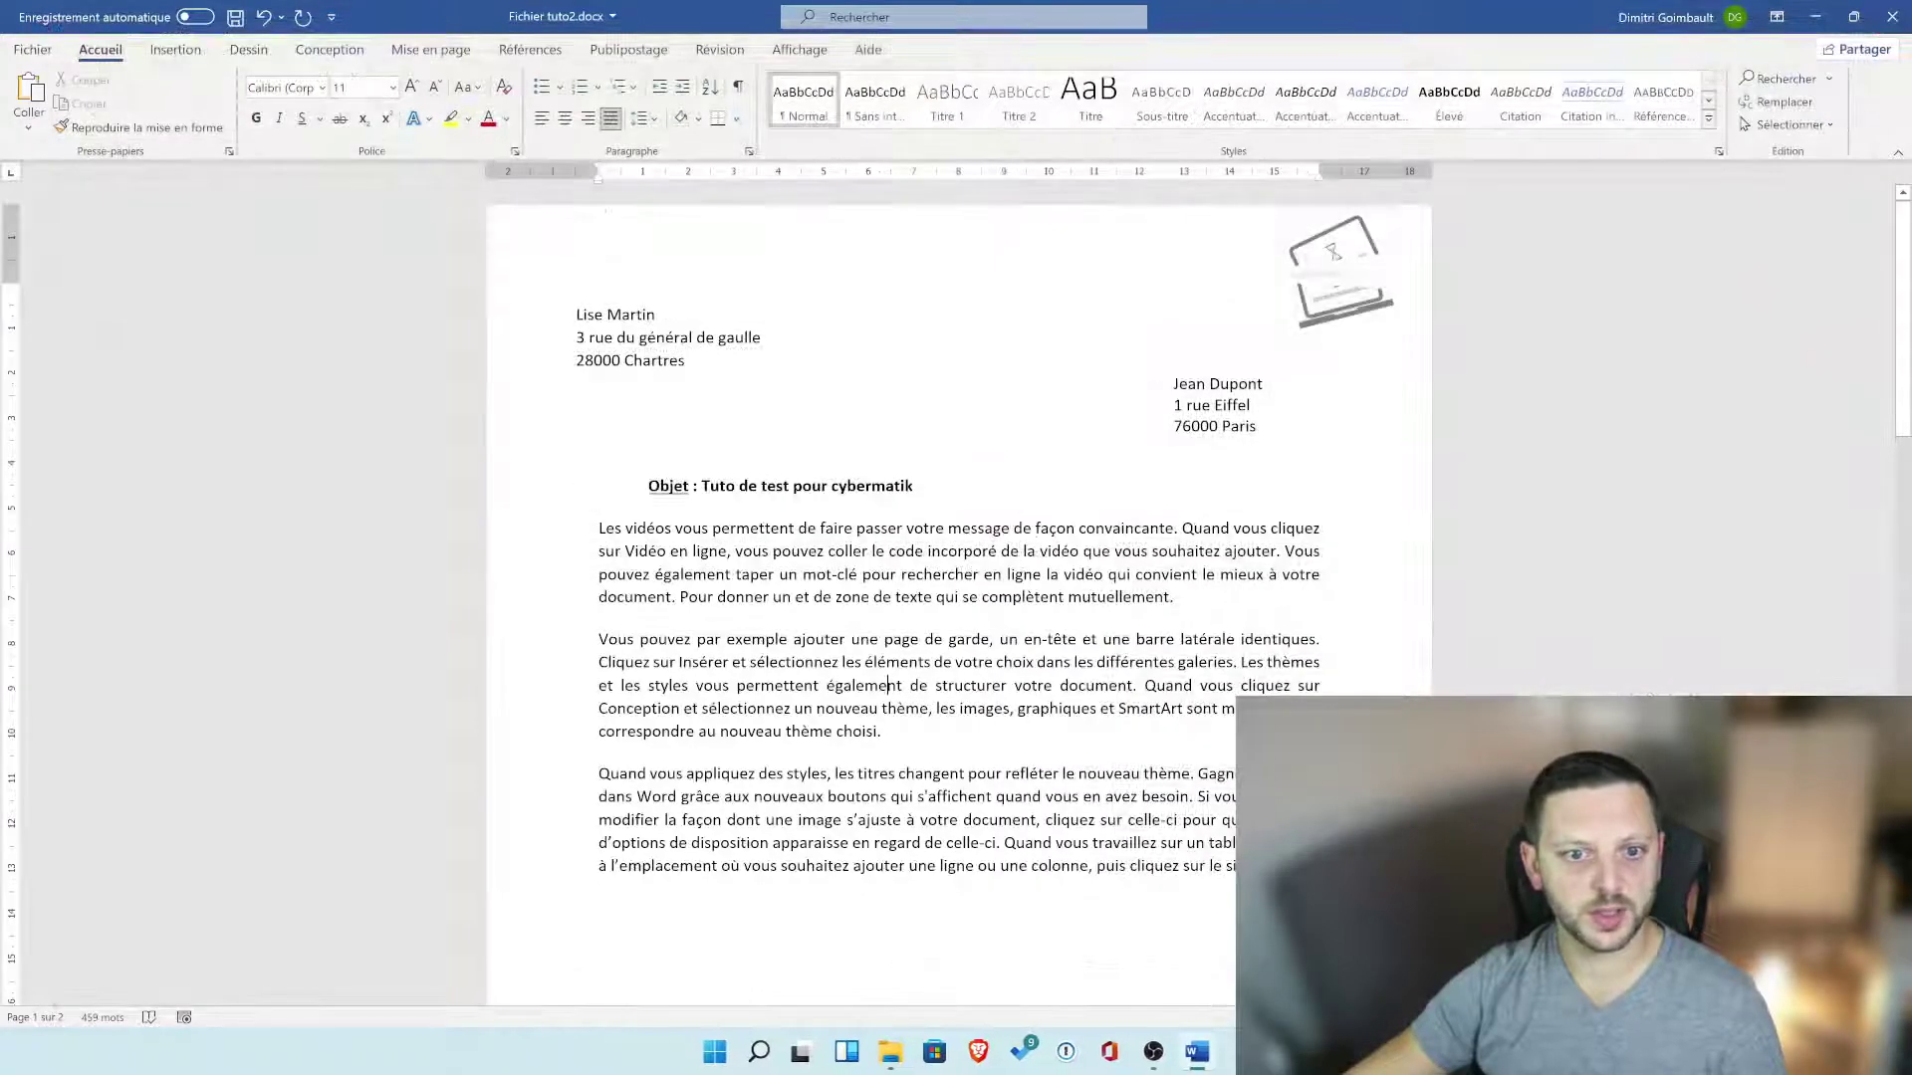
{"action": "left_click", "coordinate": [1890, 17]}
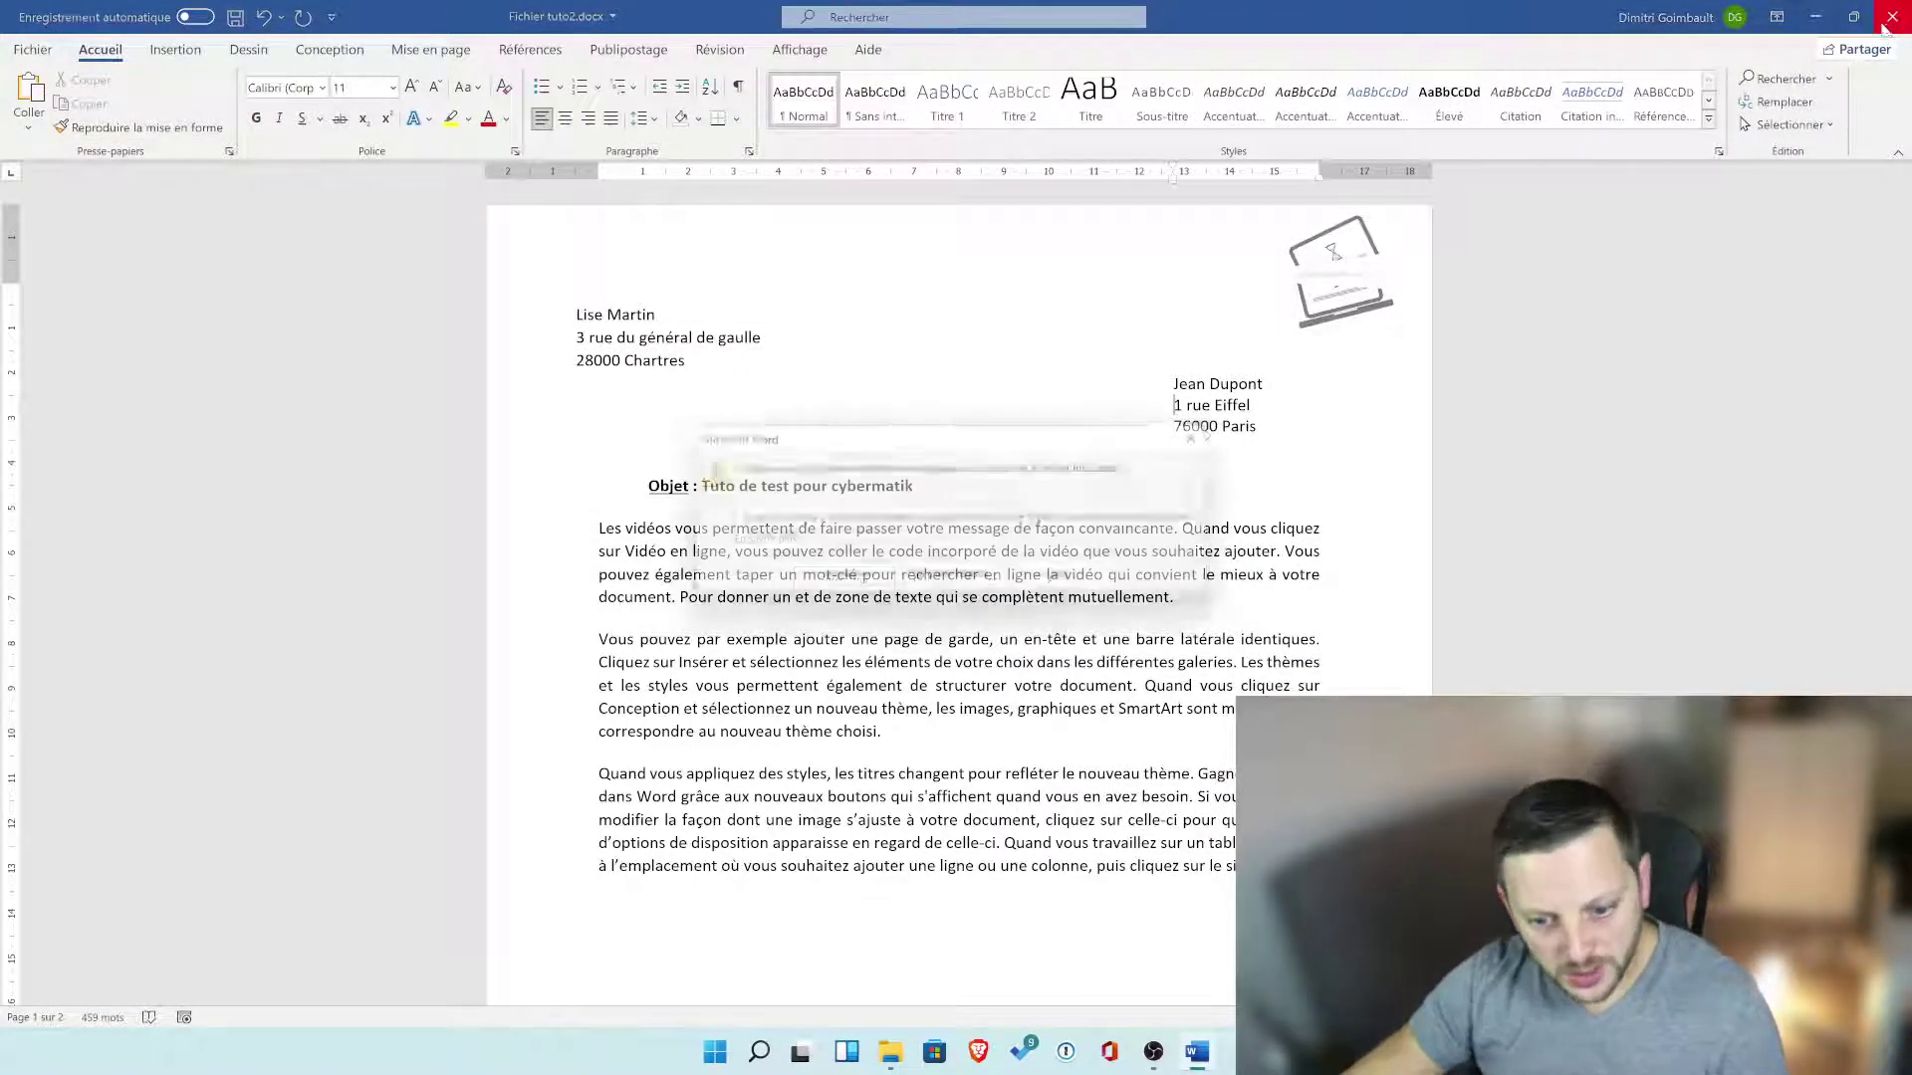
{"action": "left_click", "coordinate": [945, 580]}
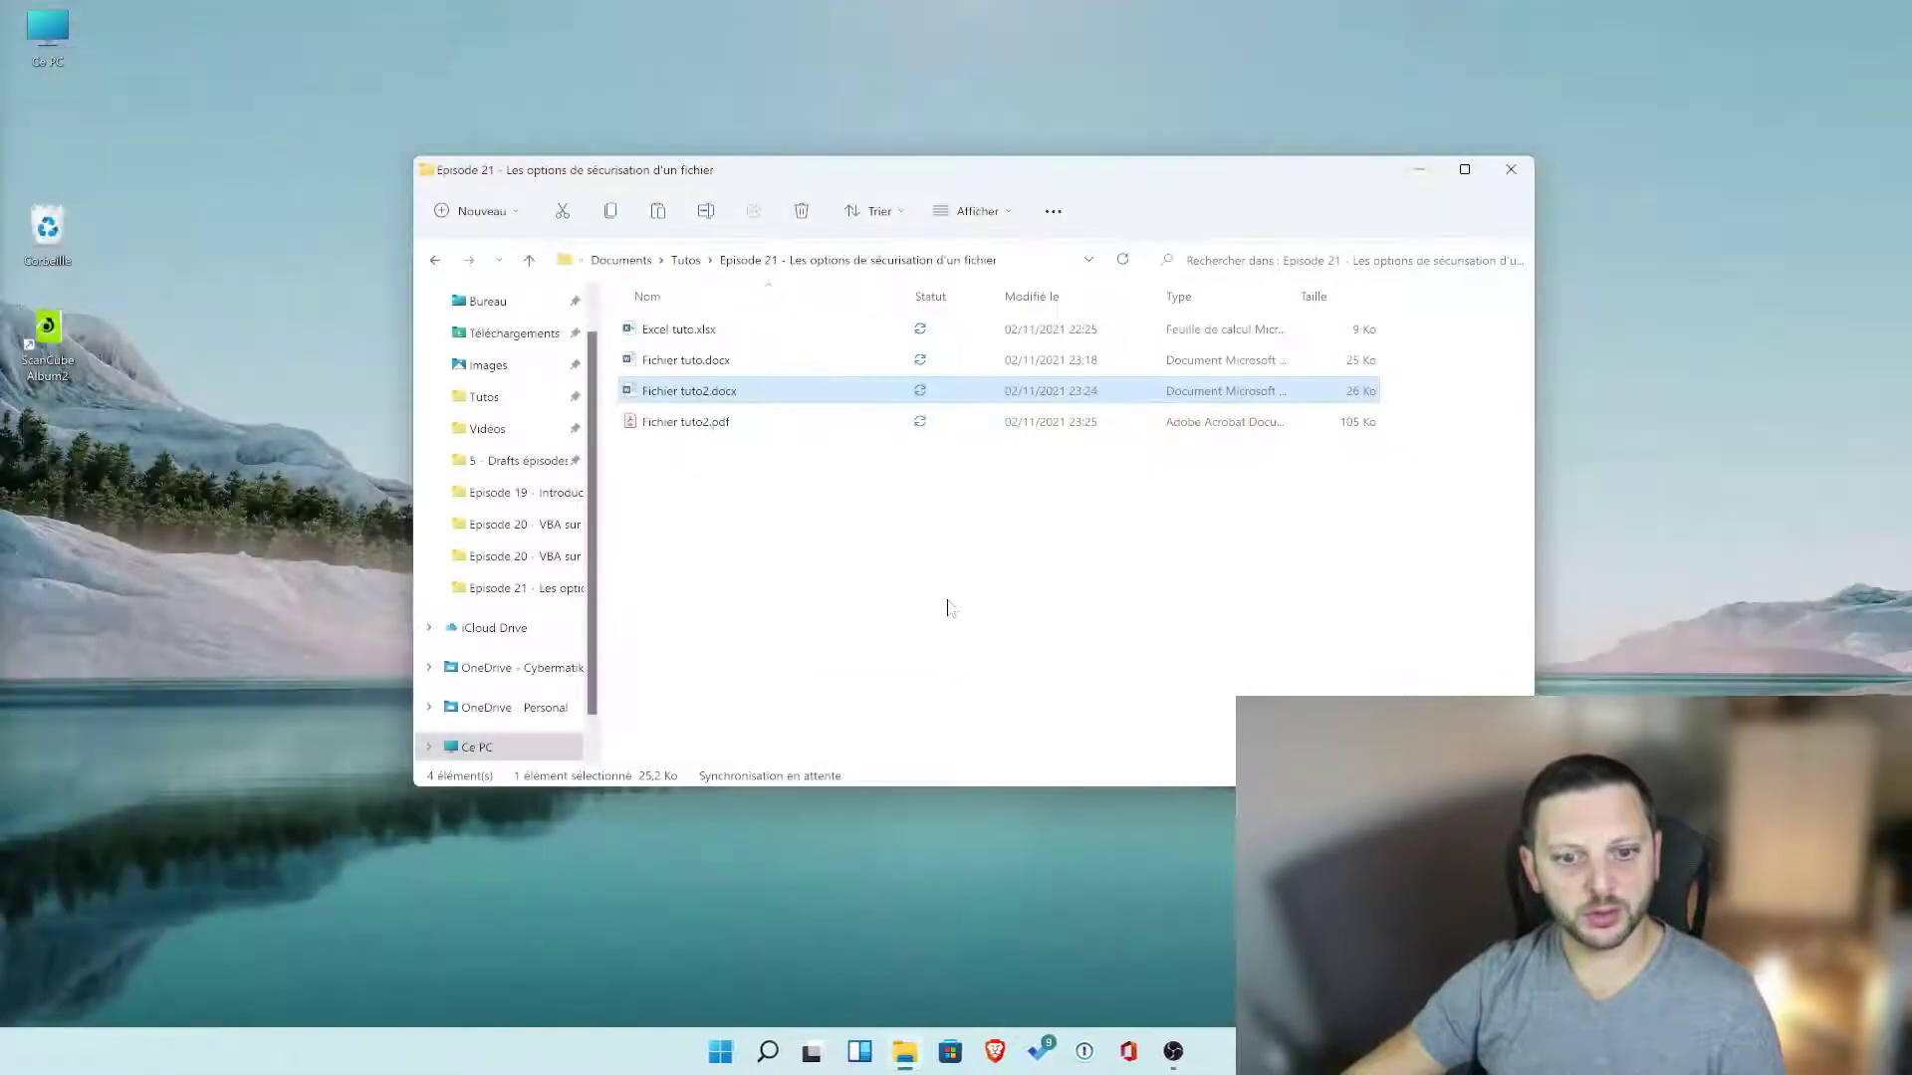
{"action": "double_click", "coordinate": [726, 336]}
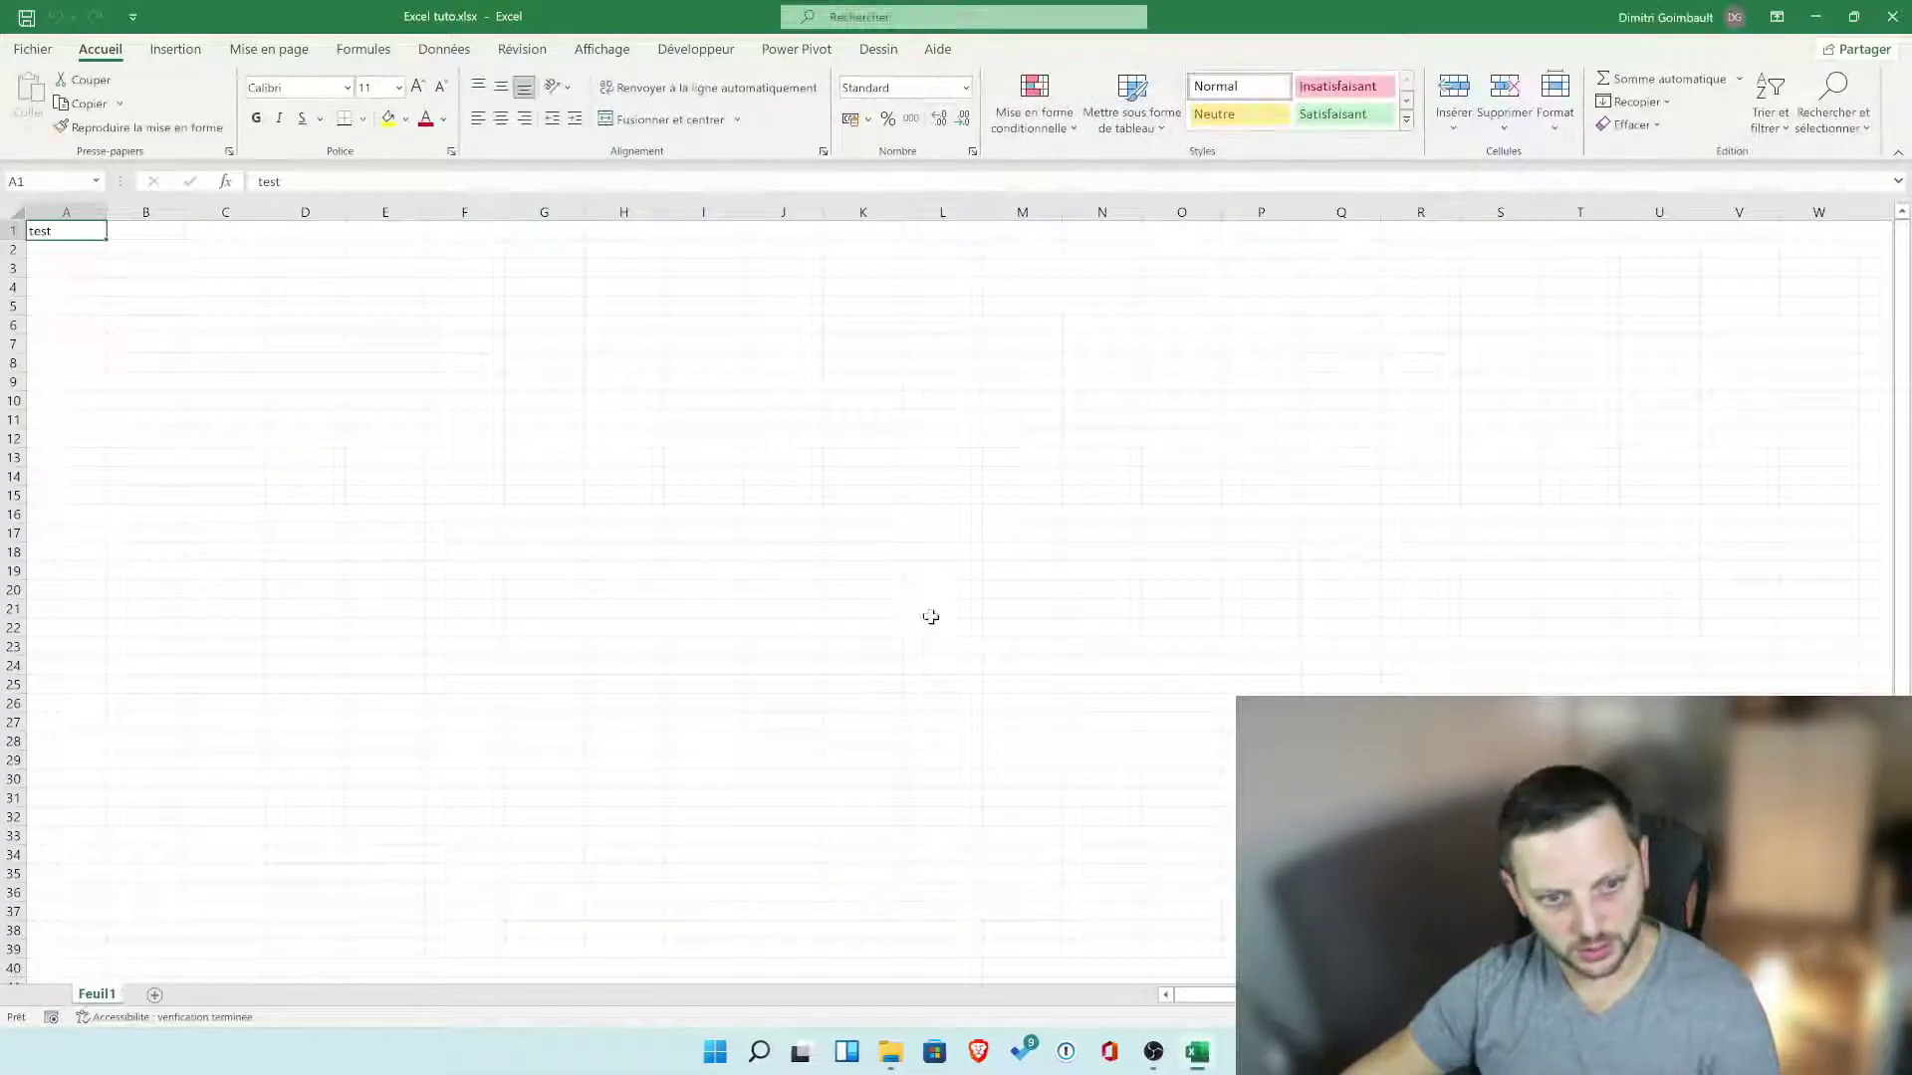
Step: Add a new sheet Feuil2 and return to Feuil1
{"action": "left_click", "coordinate": [75, 276]}
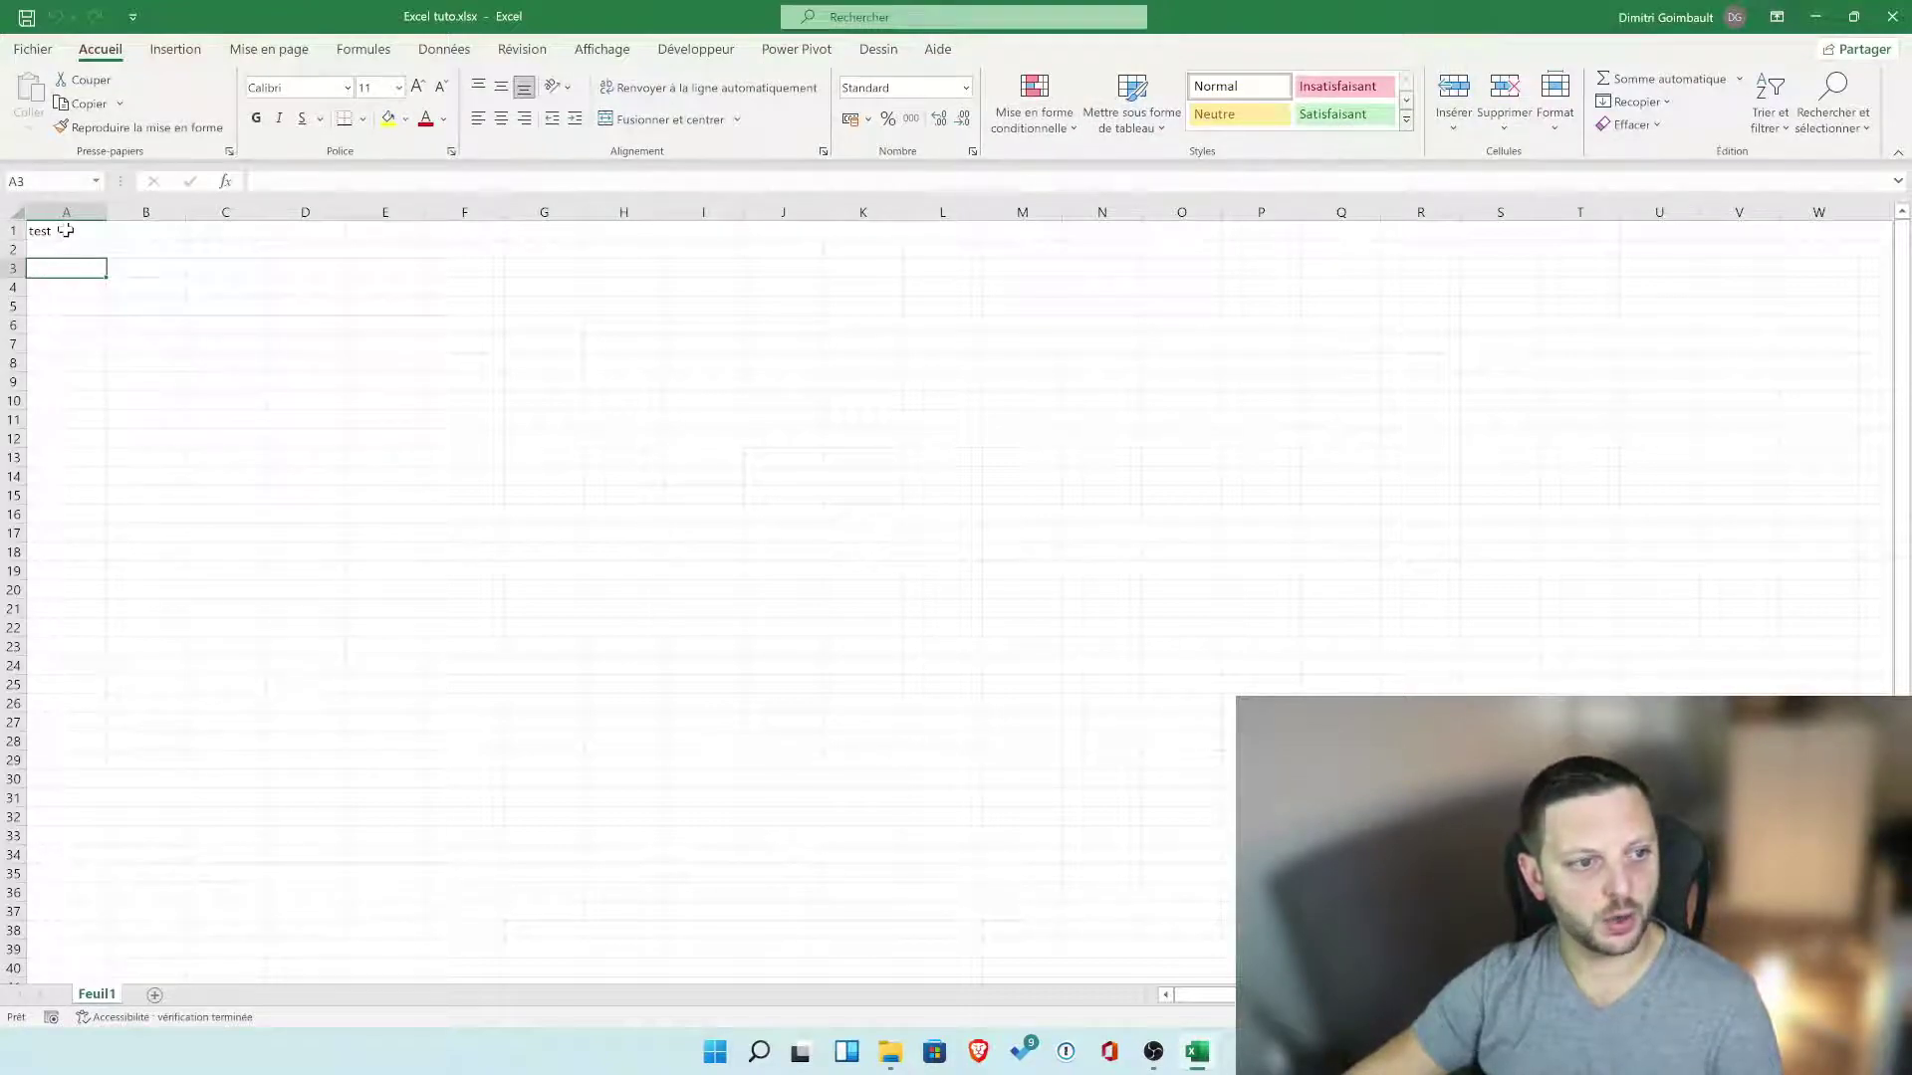
{"action": "left_click", "coordinate": [65, 231]}
{"action": "left_click", "coordinate": [114, 358]}
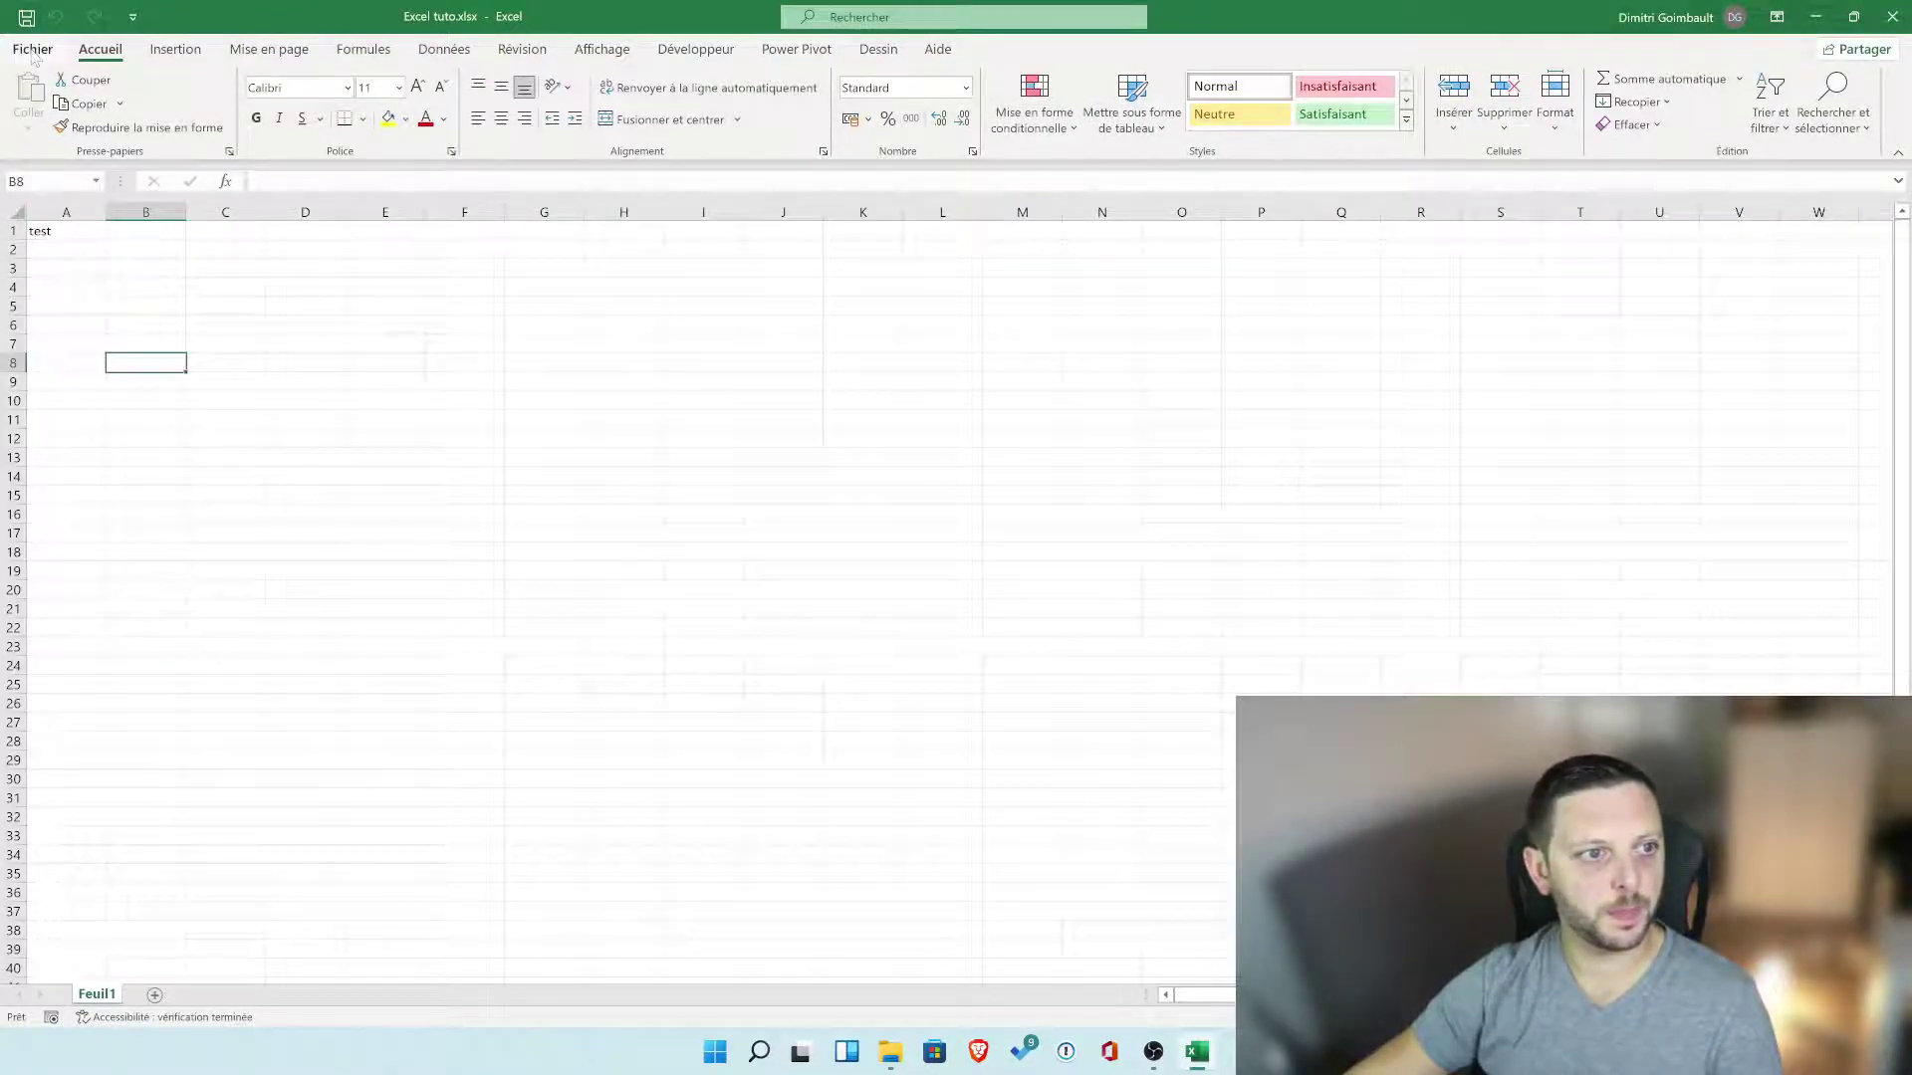
{"action": "left_click", "coordinate": [155, 996]}
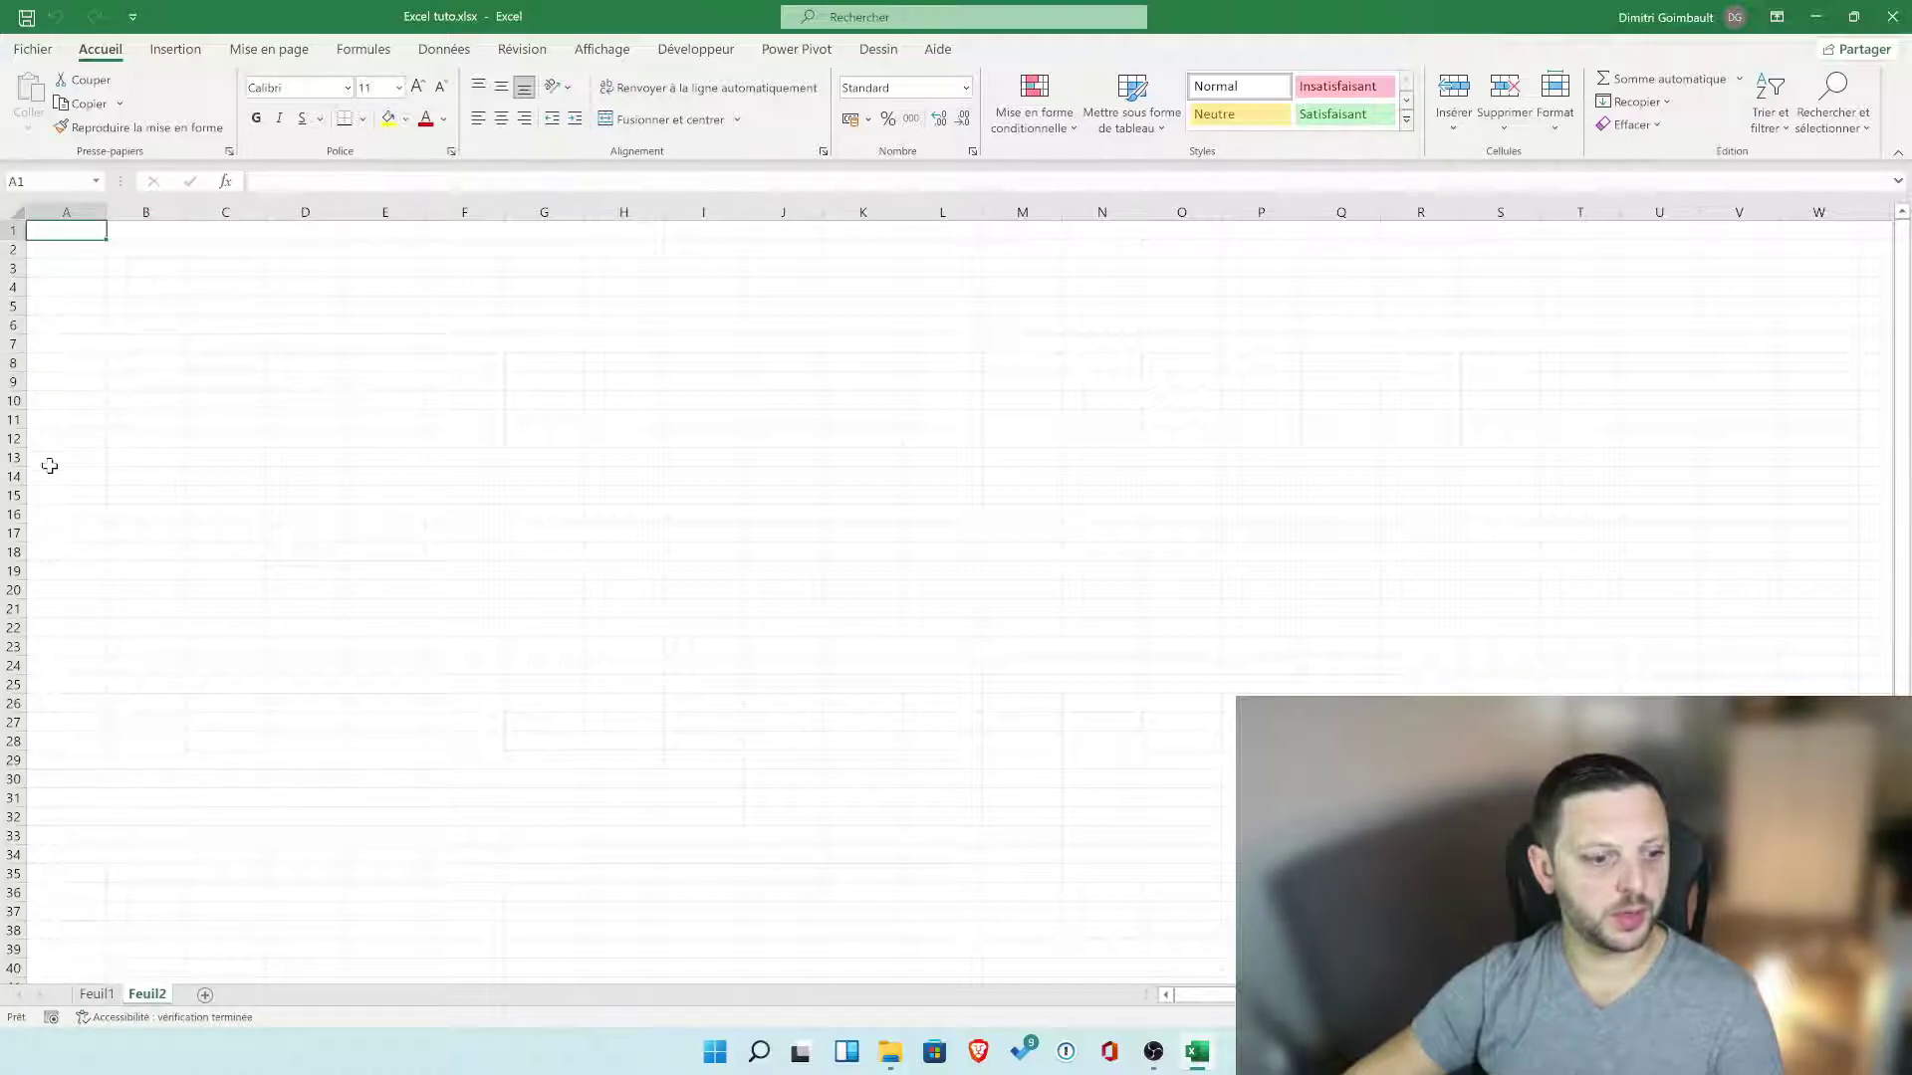
{"action": "left_click", "coordinate": [96, 995]}
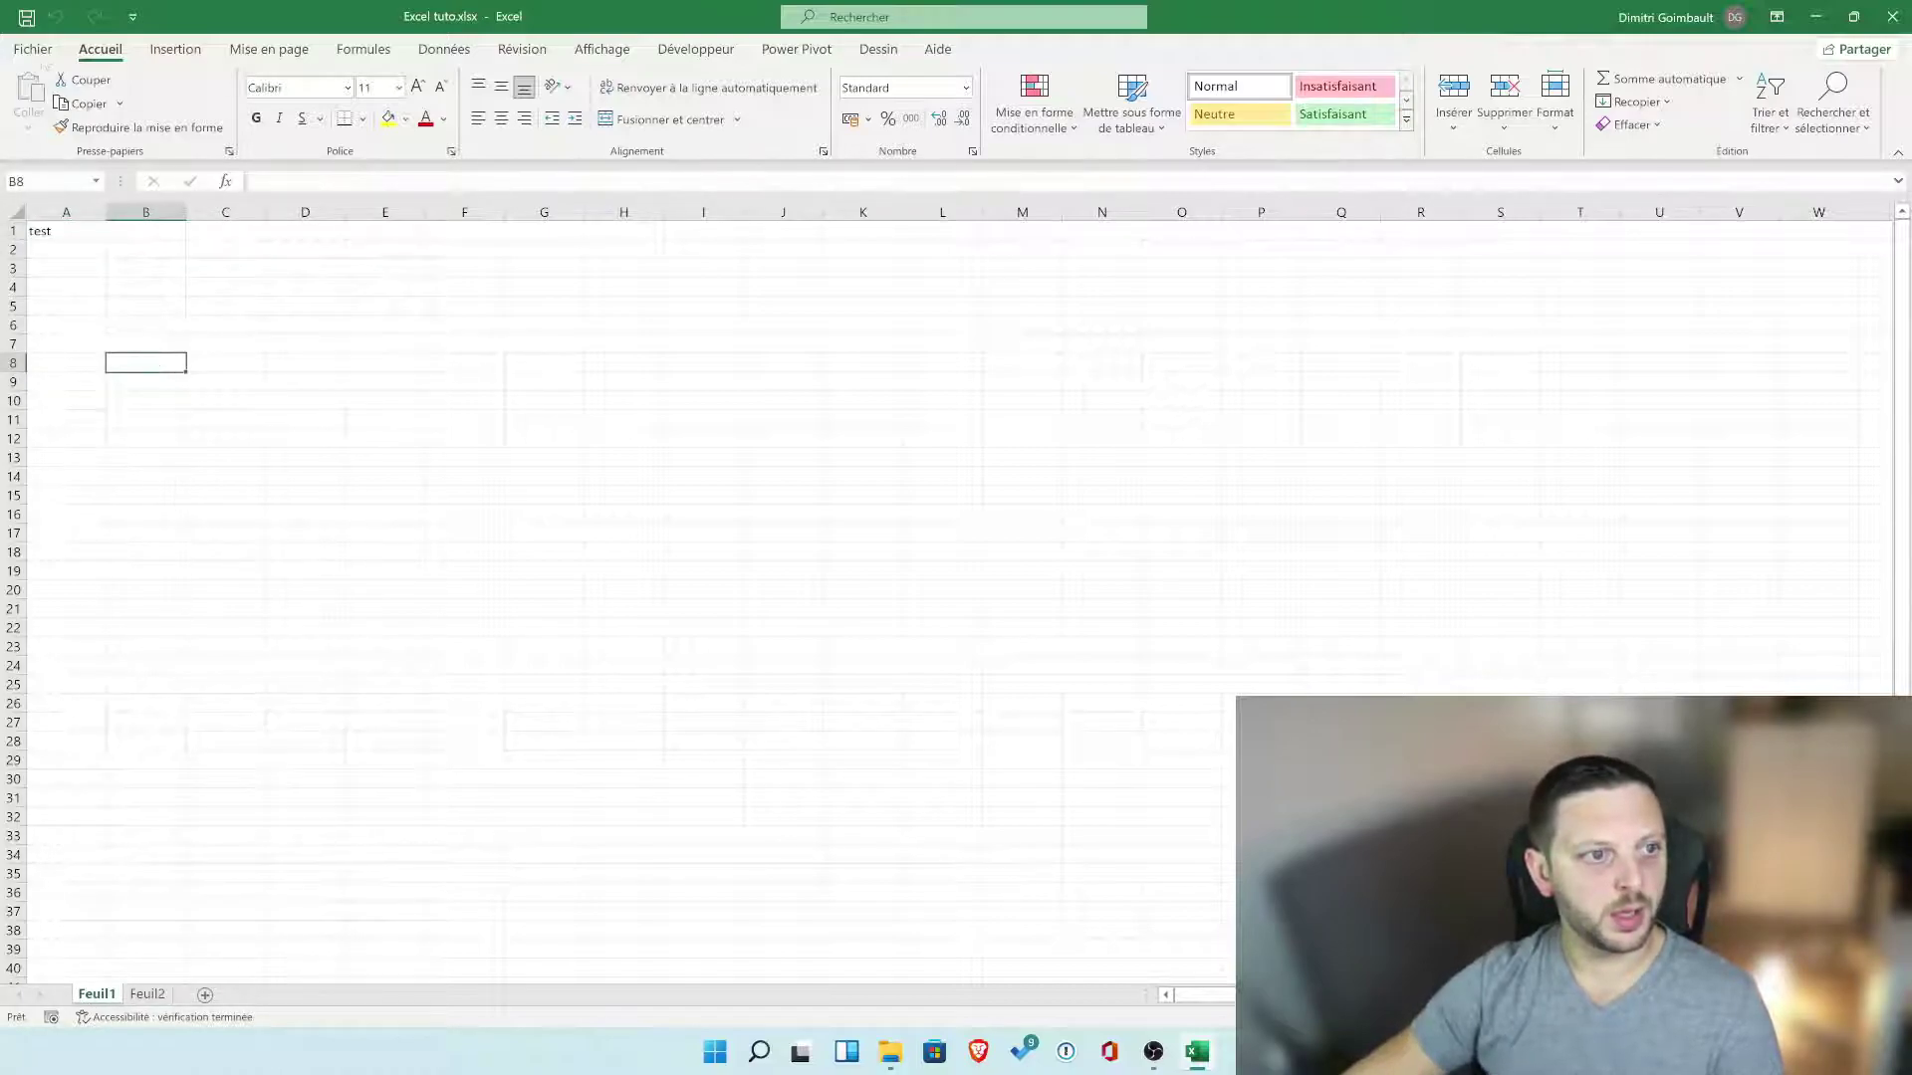
Step: Show the Protéger le classeur options on Excel's Informations page
{"action": "left_click", "coordinate": [39, 51]}
{"action": "left_click", "coordinate": [80, 241]}
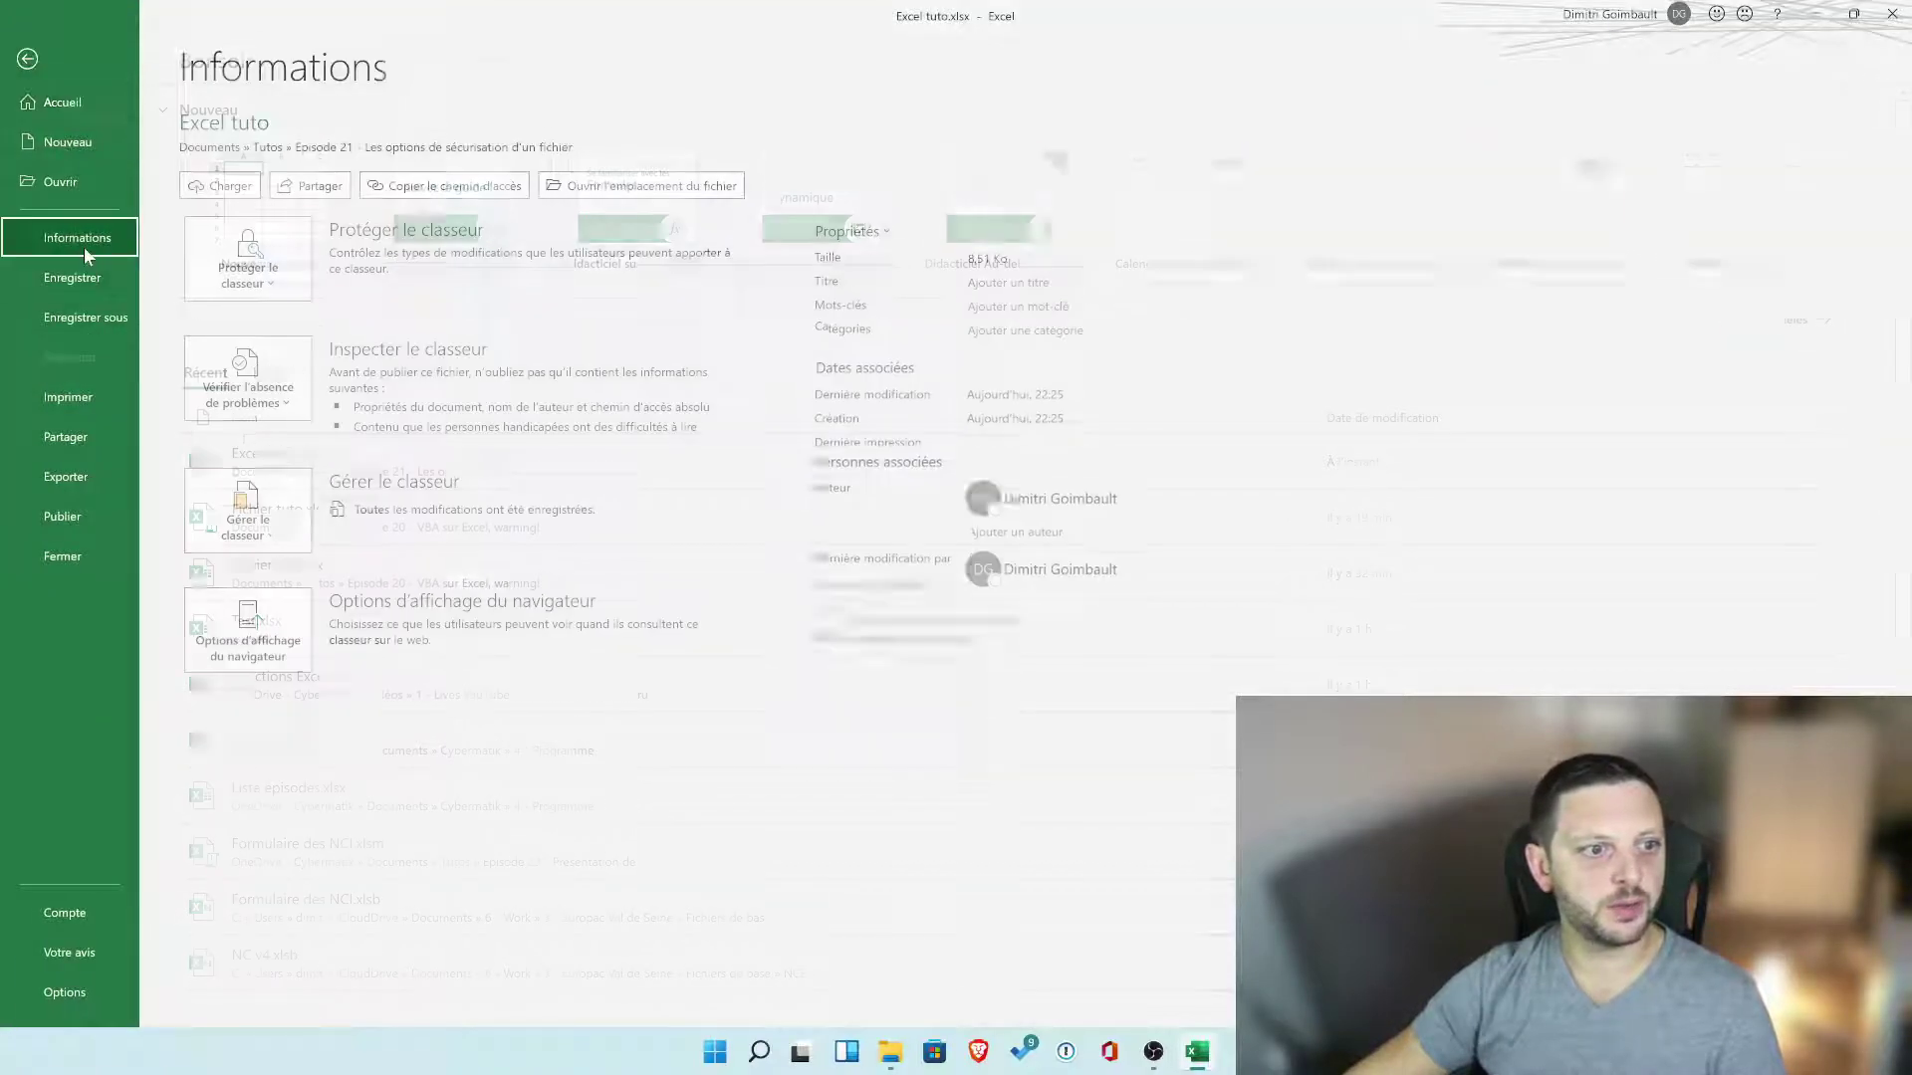
{"action": "left_click", "coordinate": [244, 283]}
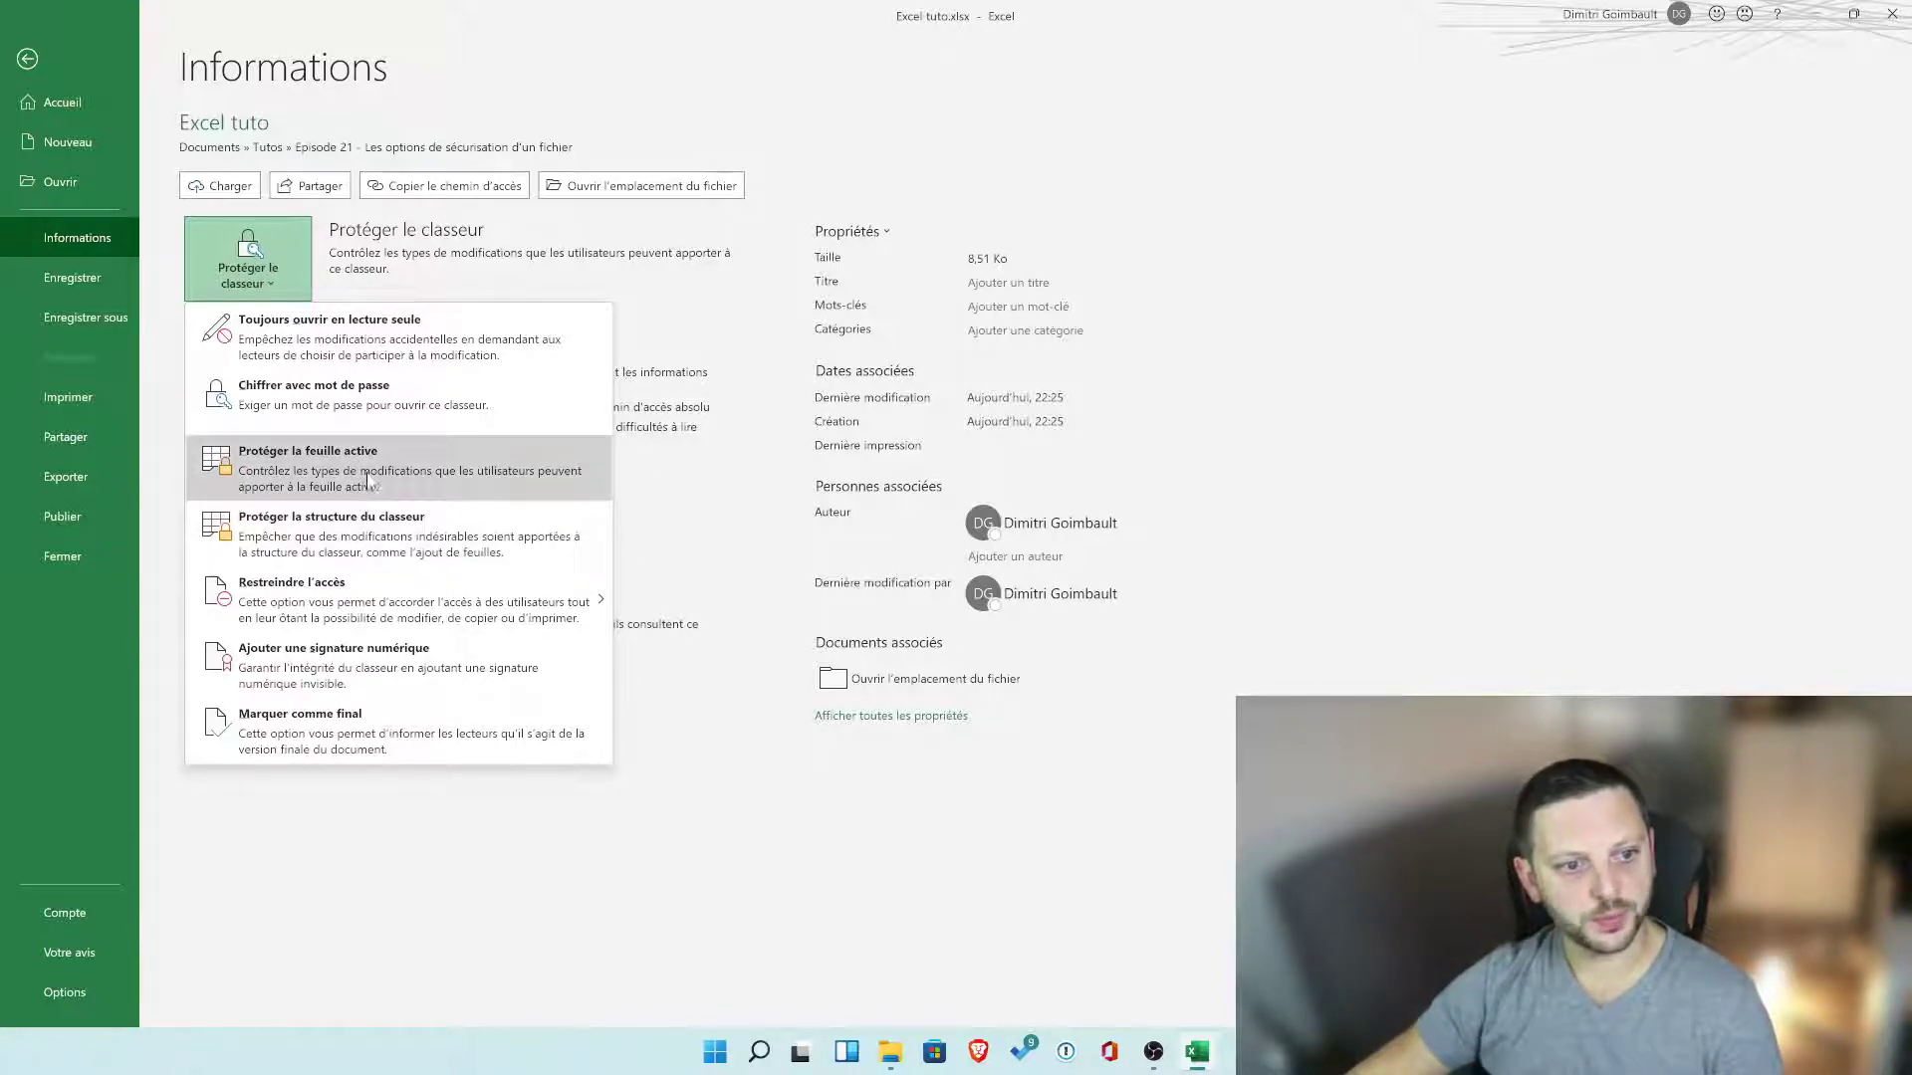
Step: Return to the workbook and switch to Feuil2 and back to Feuil1
{"action": "left_click", "coordinate": [28, 59]}
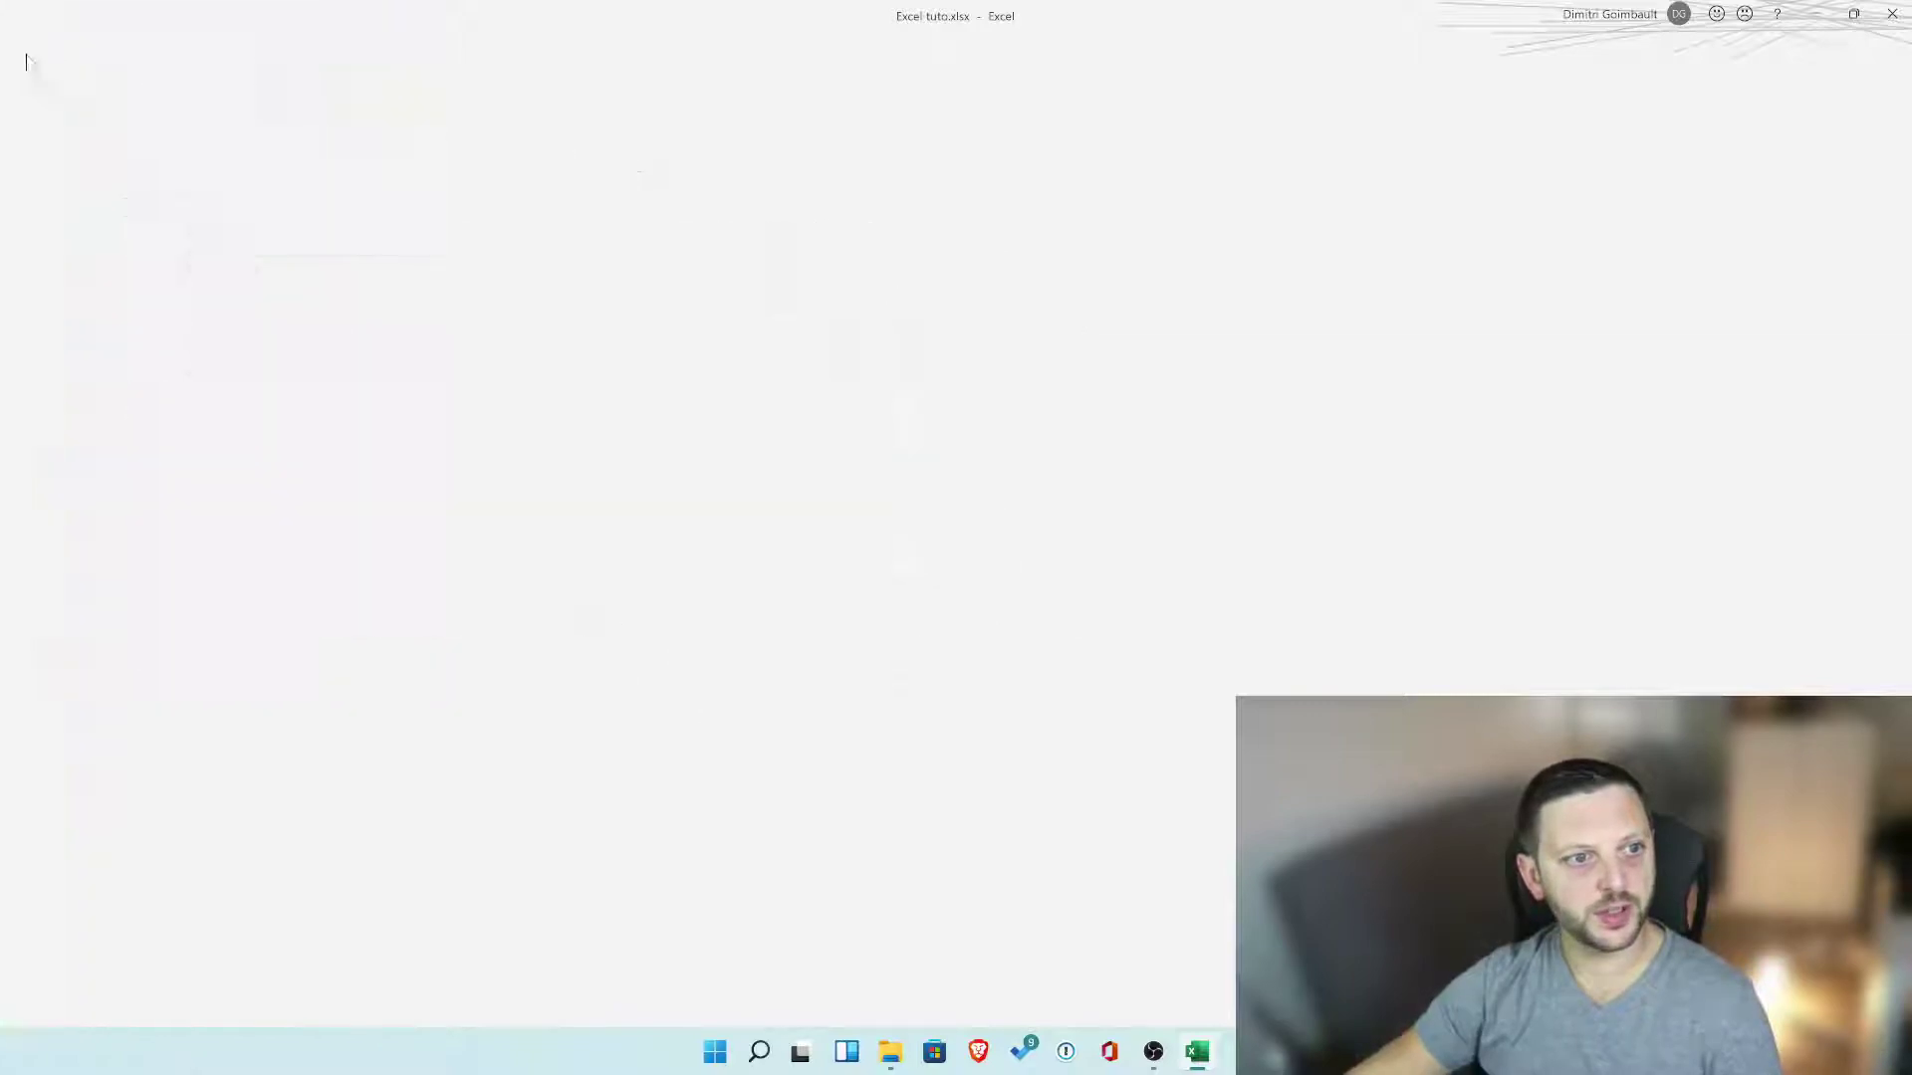
{"action": "left_click", "coordinate": [147, 994]}
{"action": "left_click", "coordinate": [96, 994]}
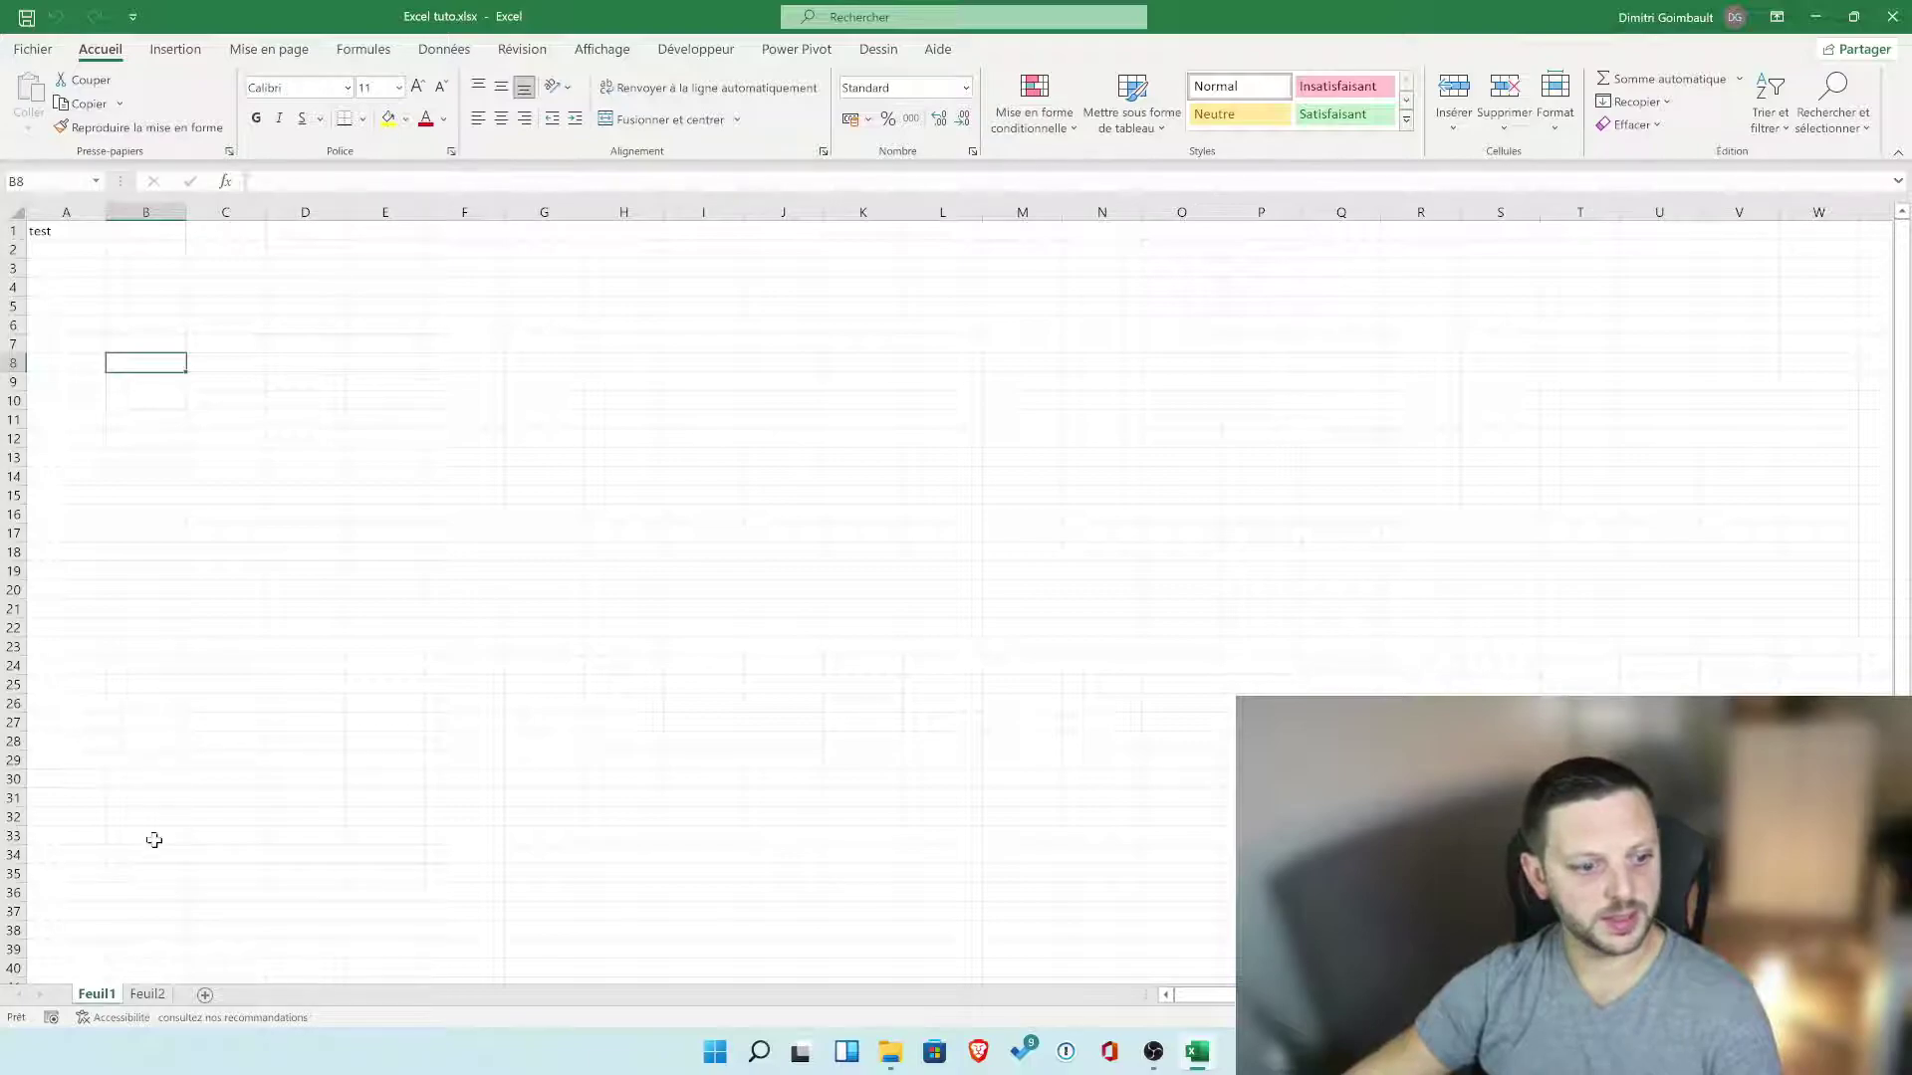
Step: Protect Feuil1 via Protéger la feuille active with no password and default permissions
{"action": "left_click", "coordinate": [33, 49]}
{"action": "left_click", "coordinate": [81, 244]}
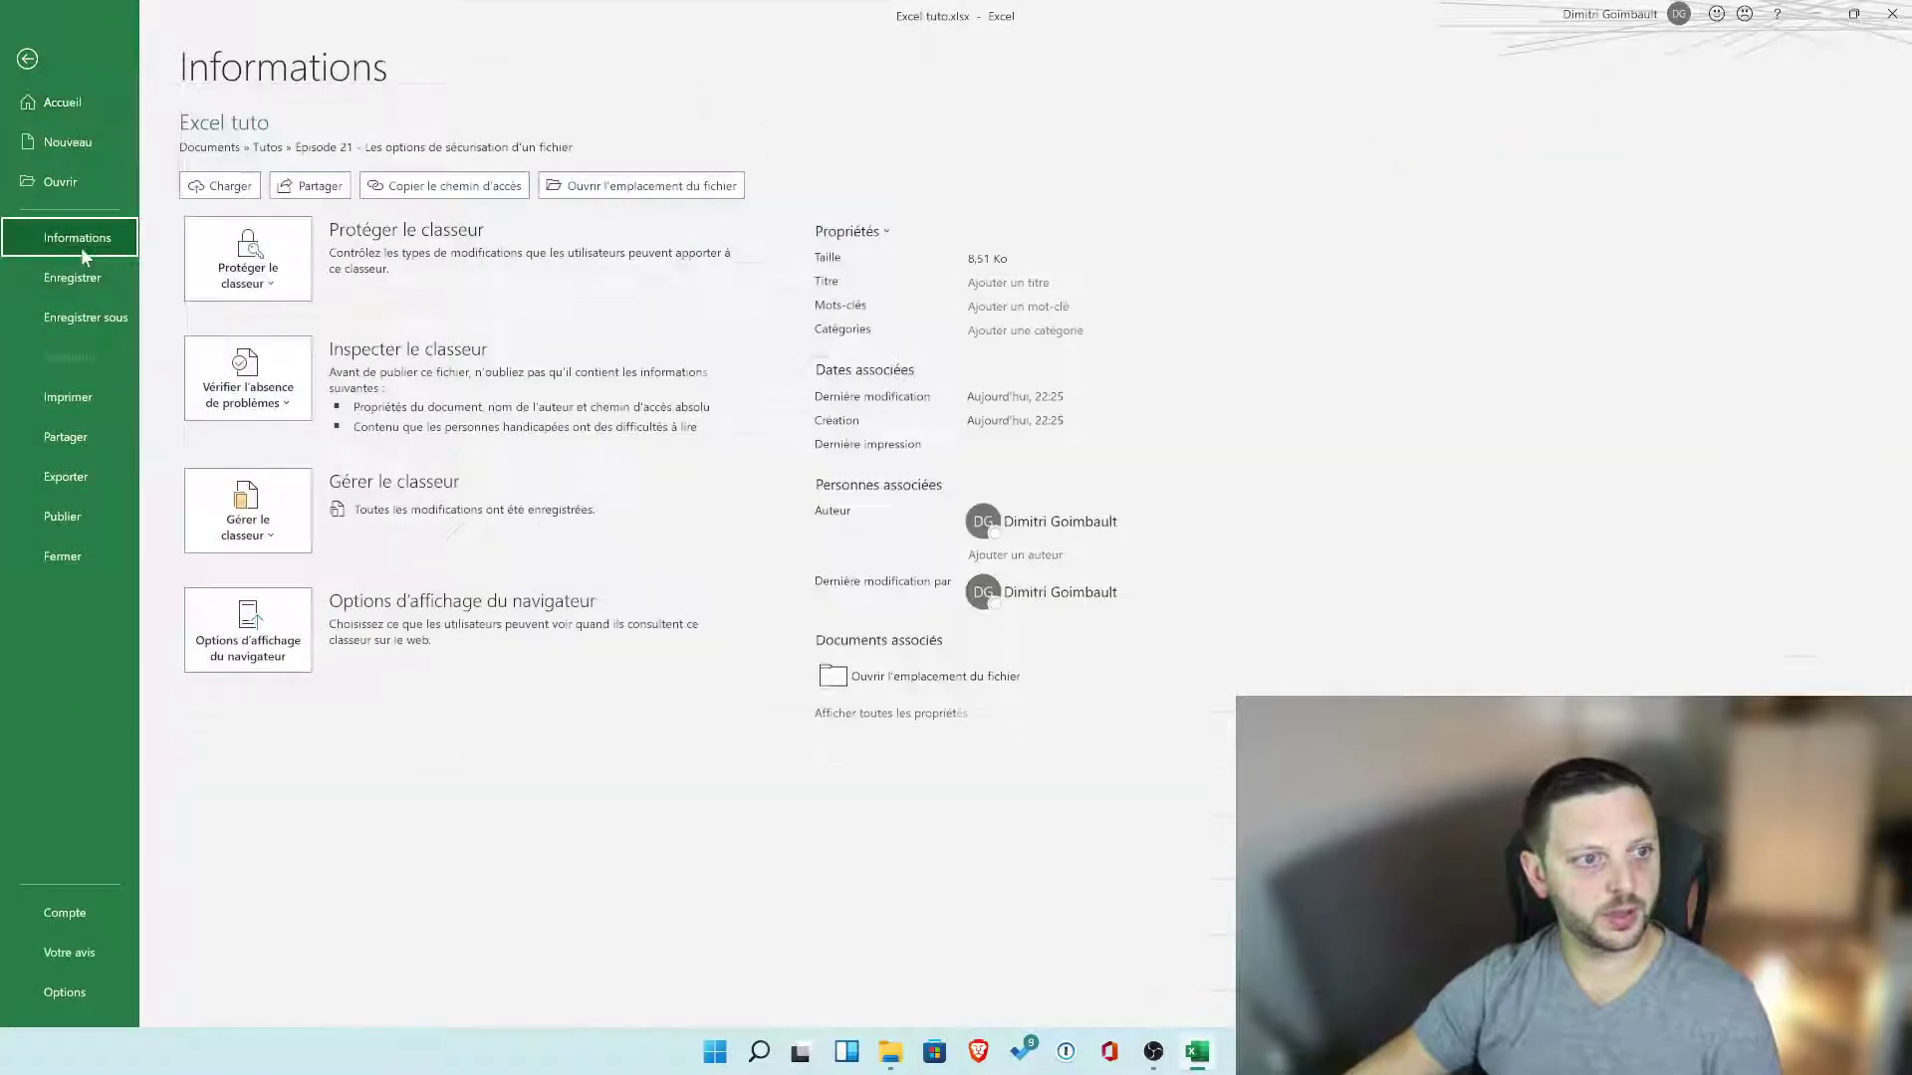
{"action": "left_click", "coordinate": [248, 261]}
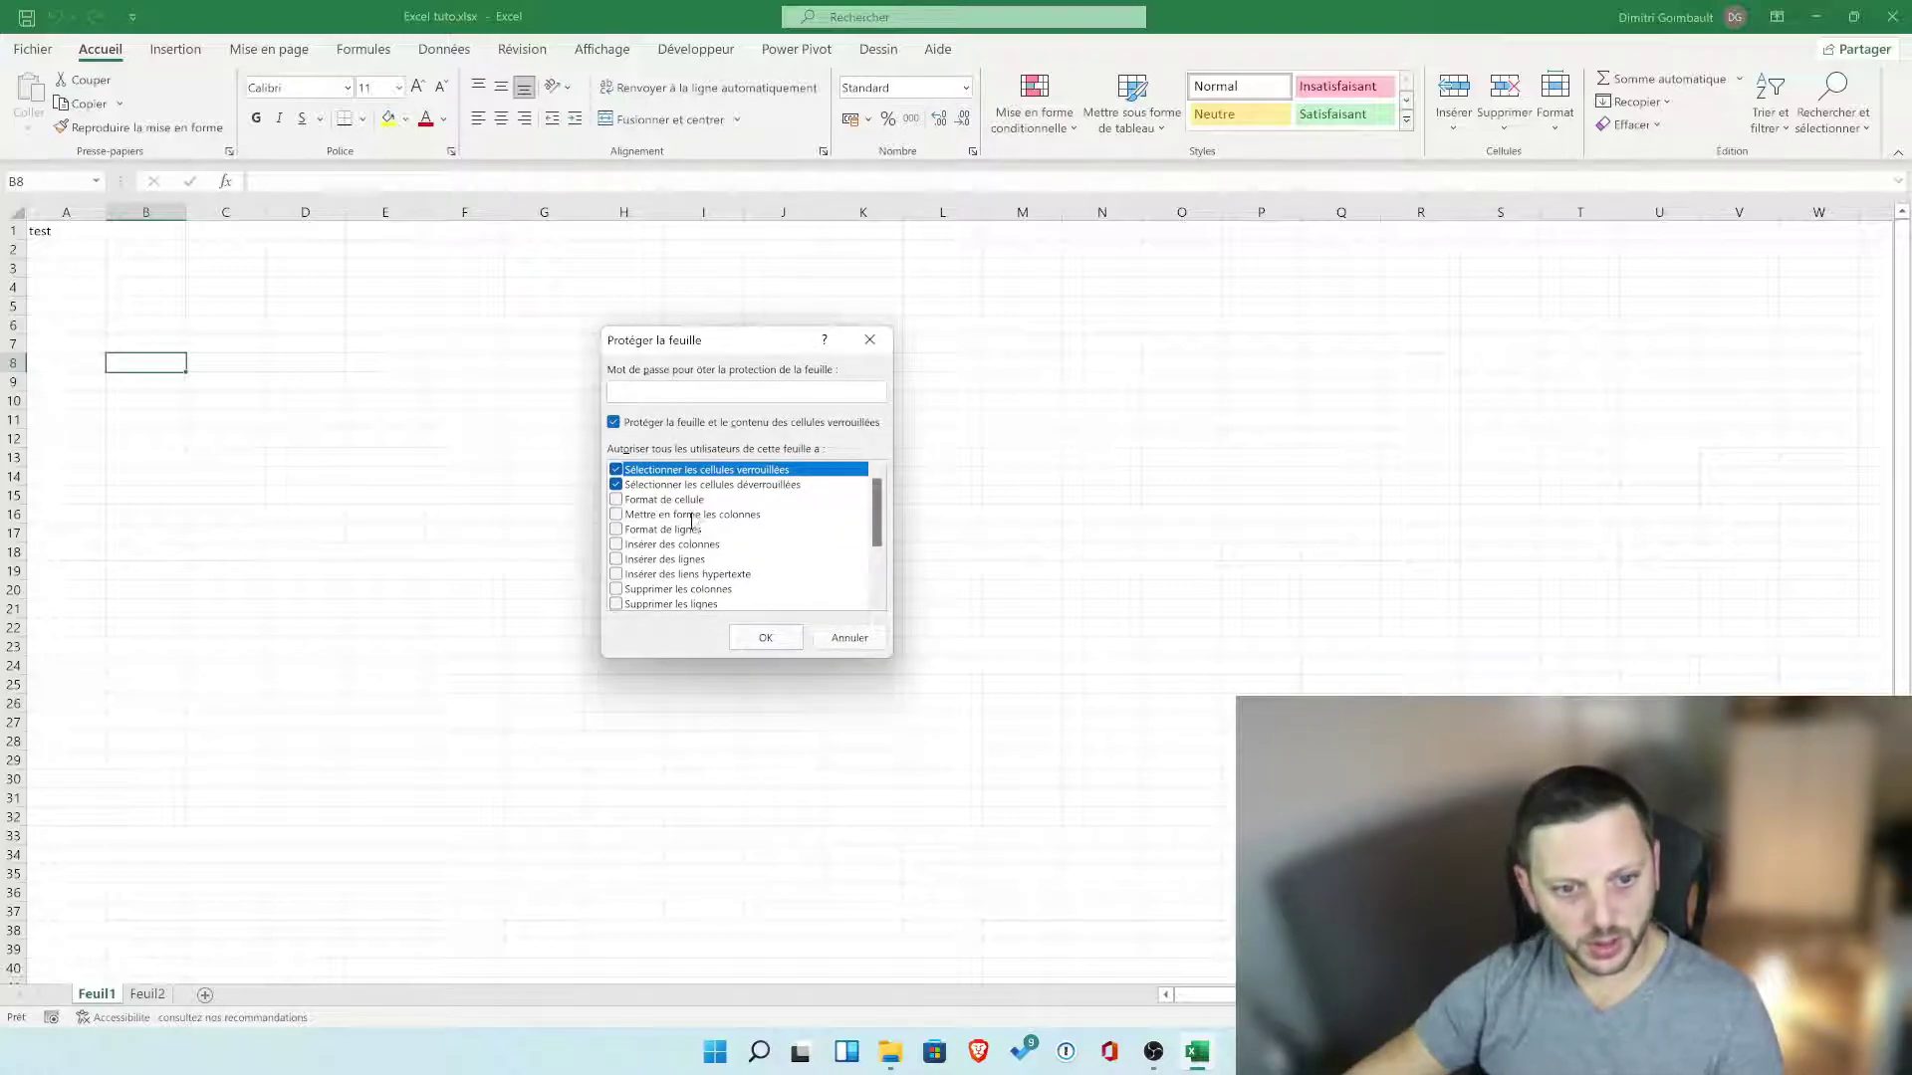
{"action": "scroll", "coordinate": [691, 525], "scroll_direction": "down", "scroll_amount": 2}
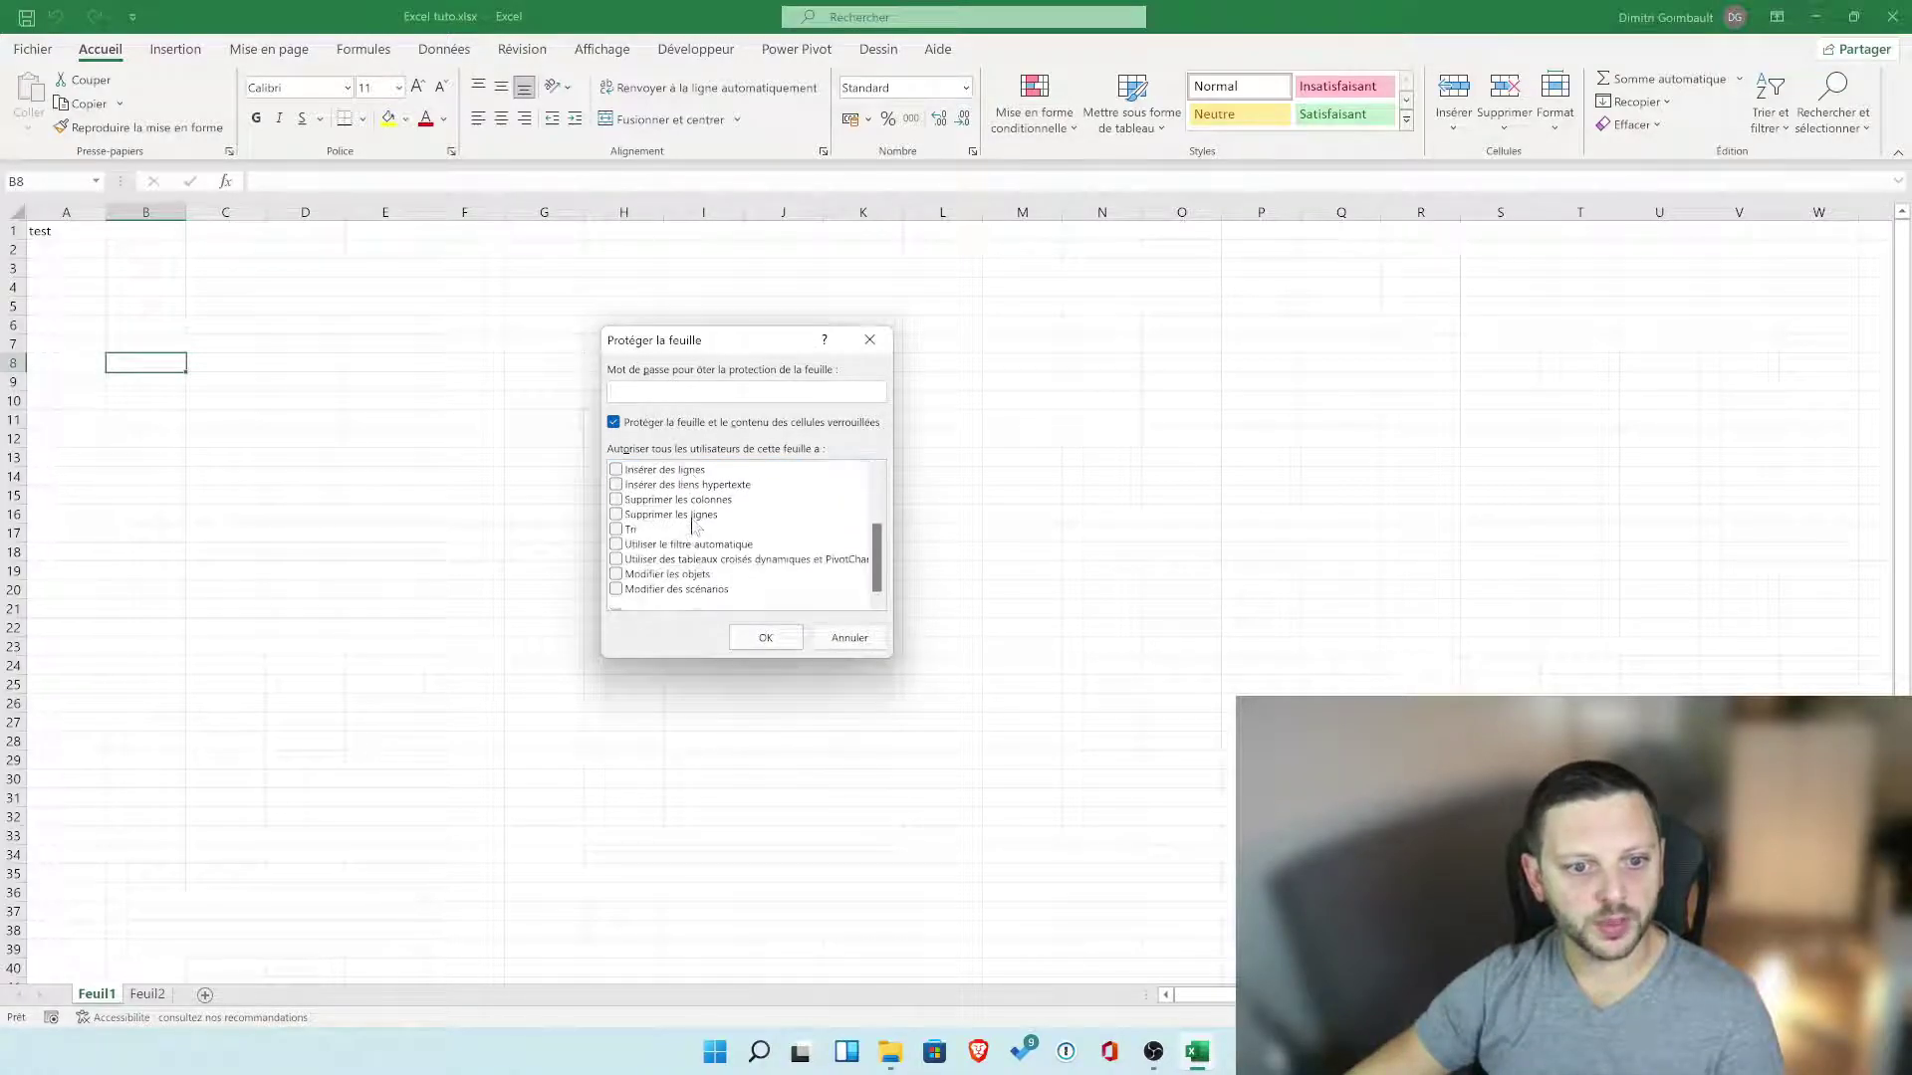
{"action": "scroll", "coordinate": [682, 497], "scroll_direction": "up", "scroll_amount": 2}
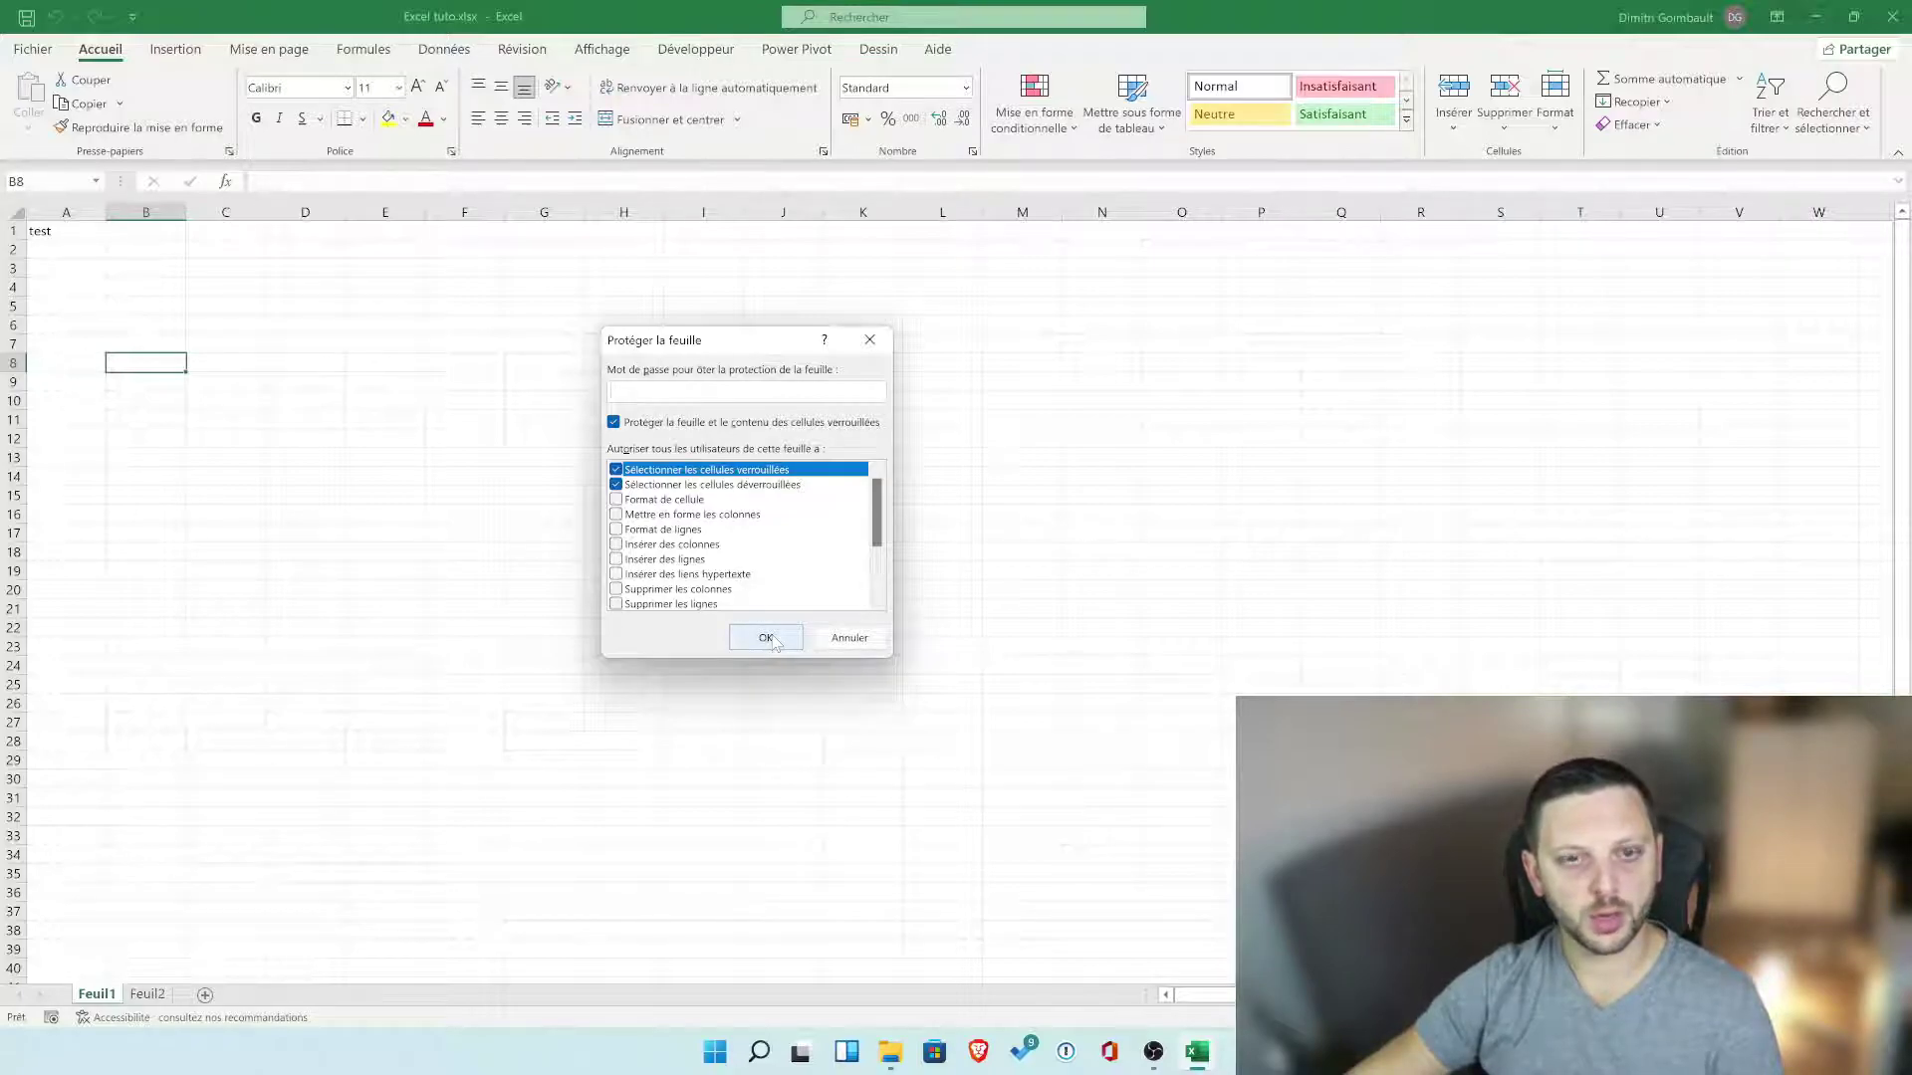
{"action": "left_click", "coordinate": [766, 638]}
Step: Try editing B4, A1 and J17 on protected Feuil1, dismissing each protected-sheet warning
{"action": "left_click", "coordinate": [135, 287]}
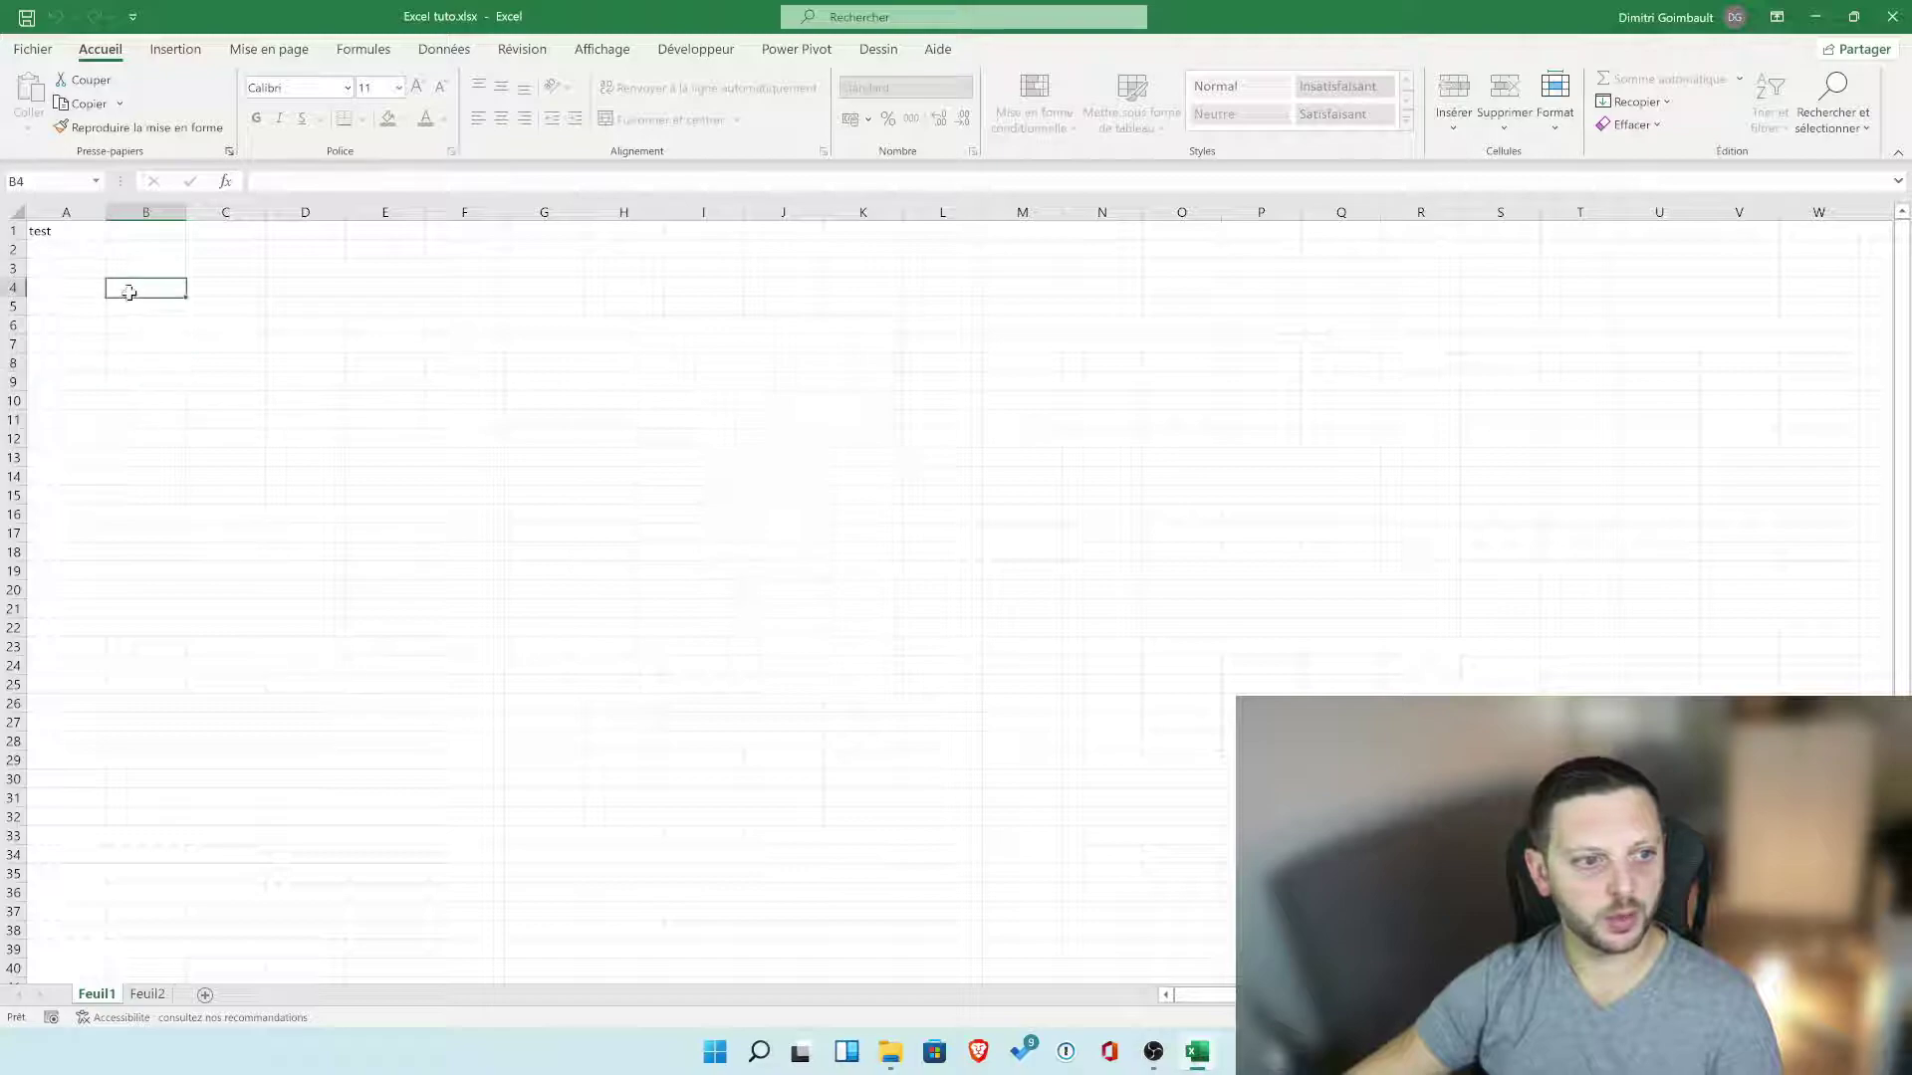
{"action": "key", "text": "a"}
{"action": "key", "text": "Return"}
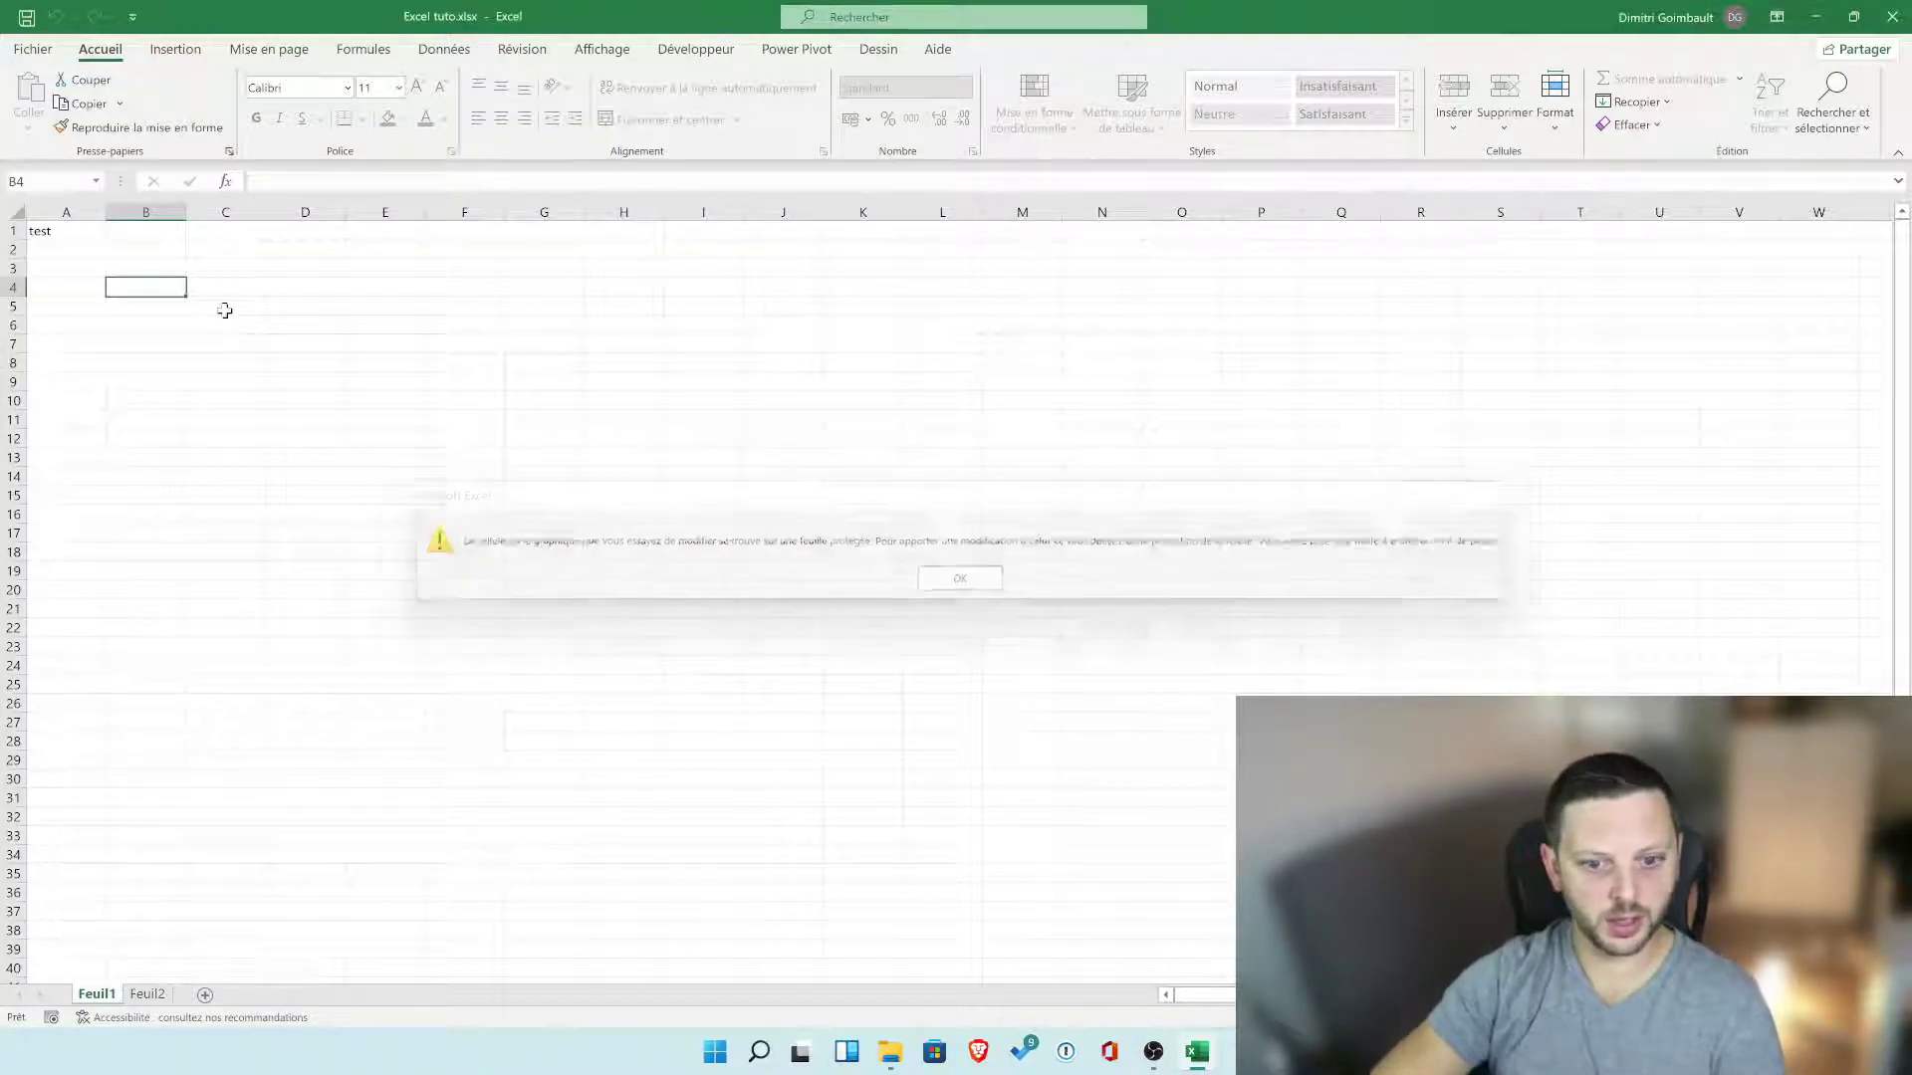
{"action": "double_click", "coordinate": [83, 233]}
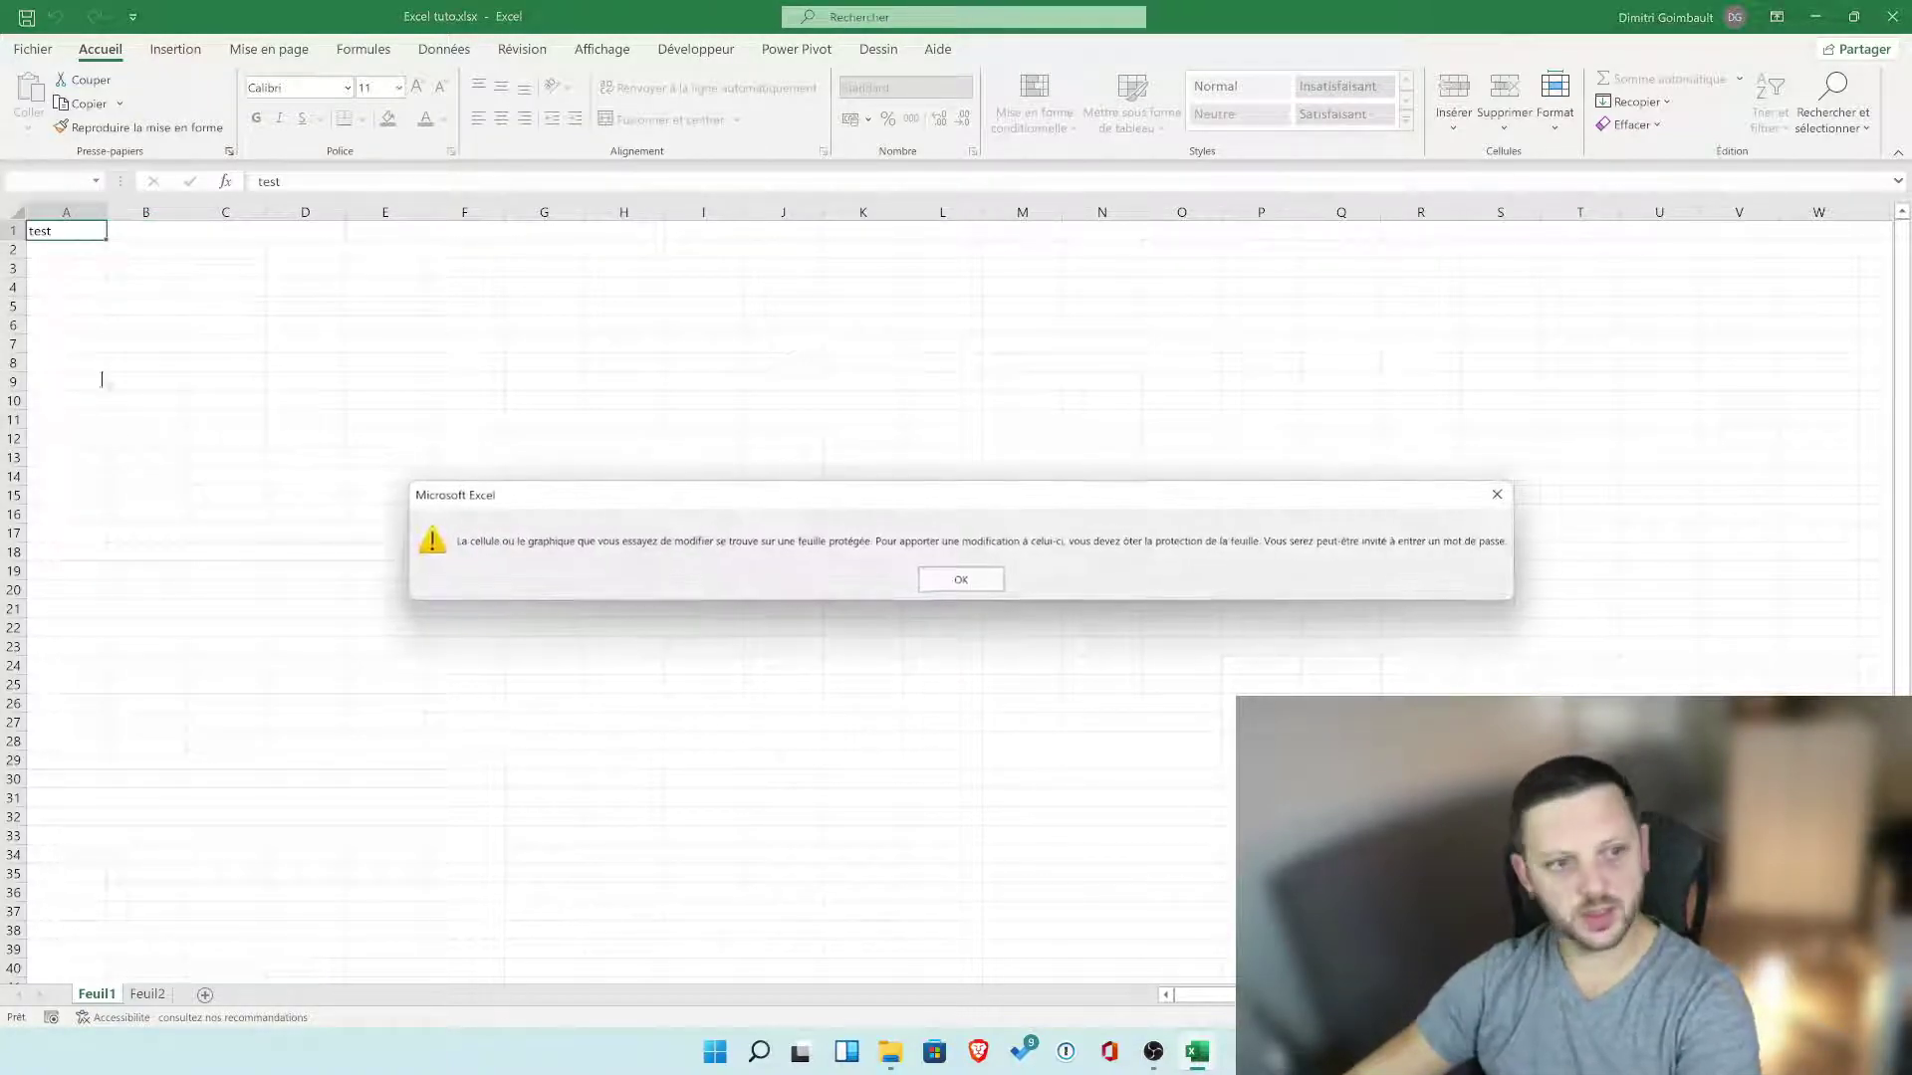
{"action": "left_click", "coordinate": [963, 582]}
{"action": "left_click", "coordinate": [765, 536]}
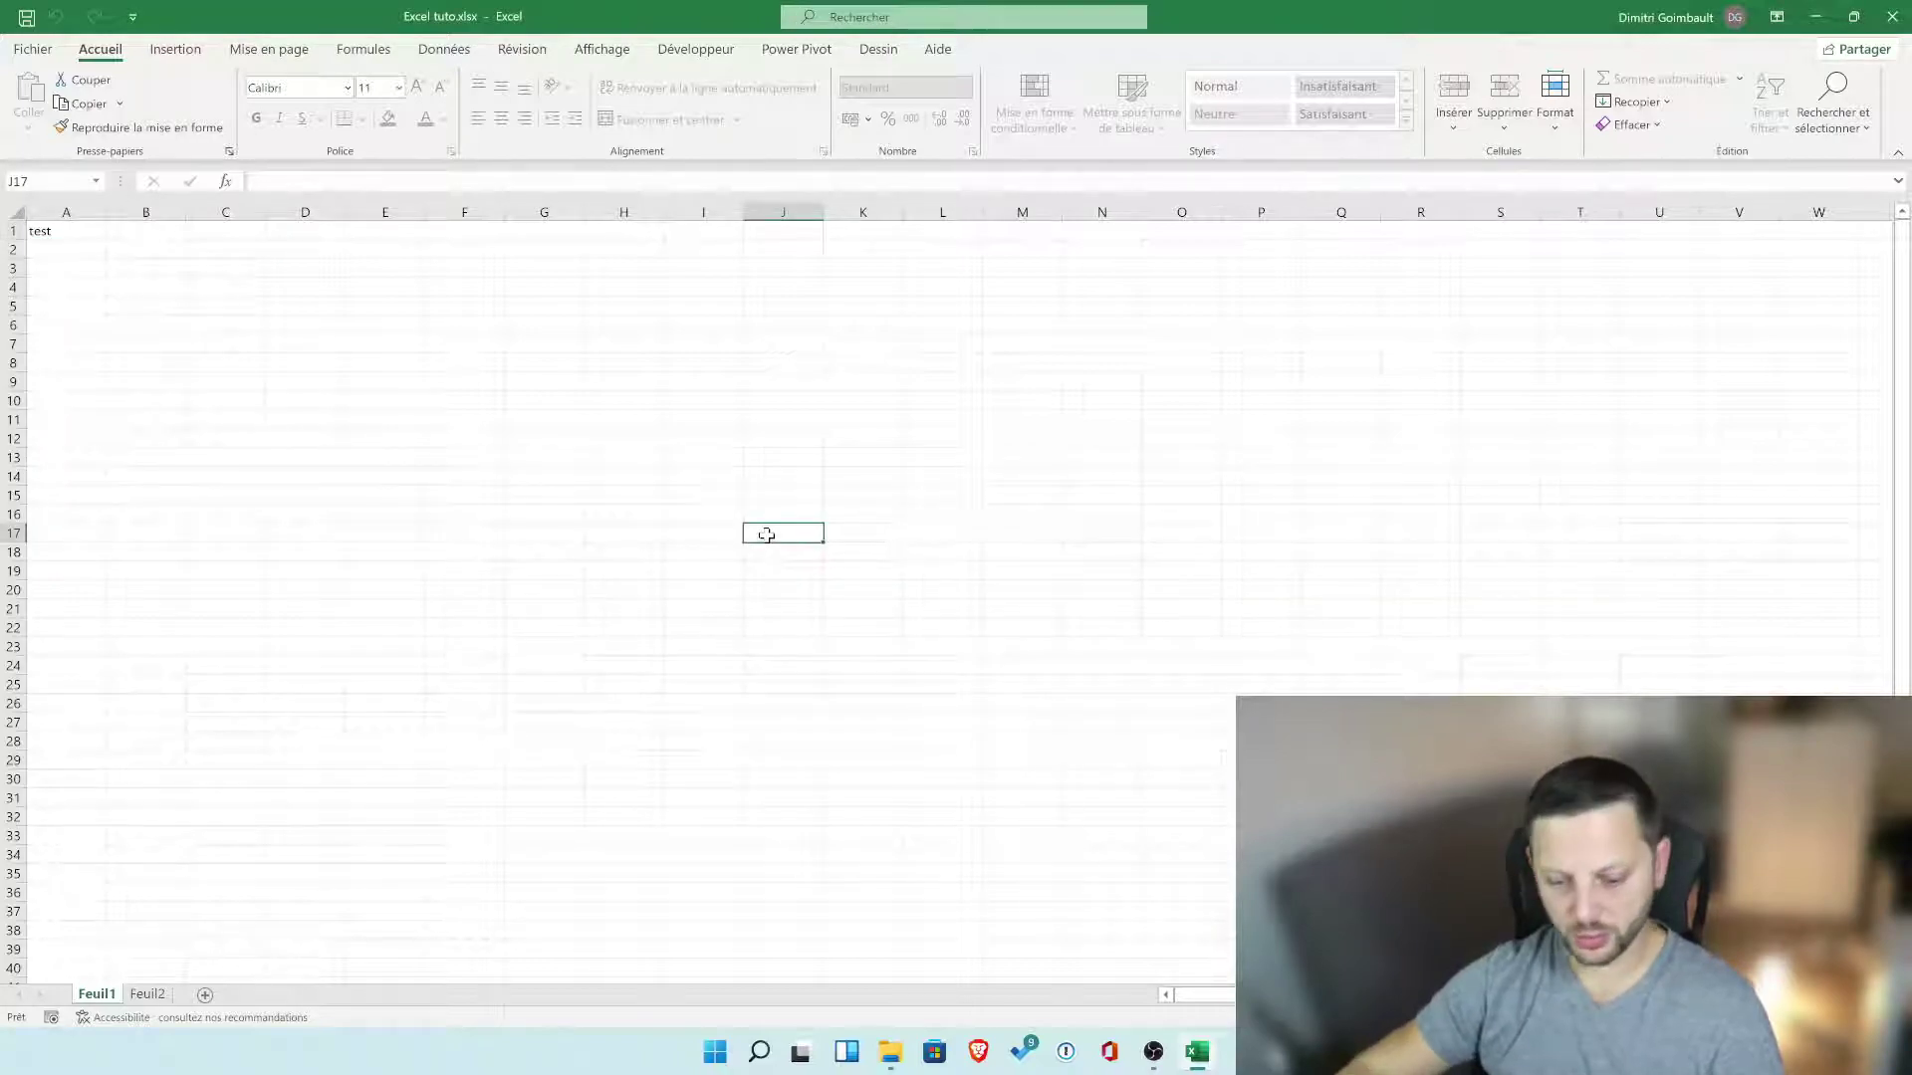
{"action": "double_click", "coordinate": [765, 535]}
{"action": "key", "text": "Return"}
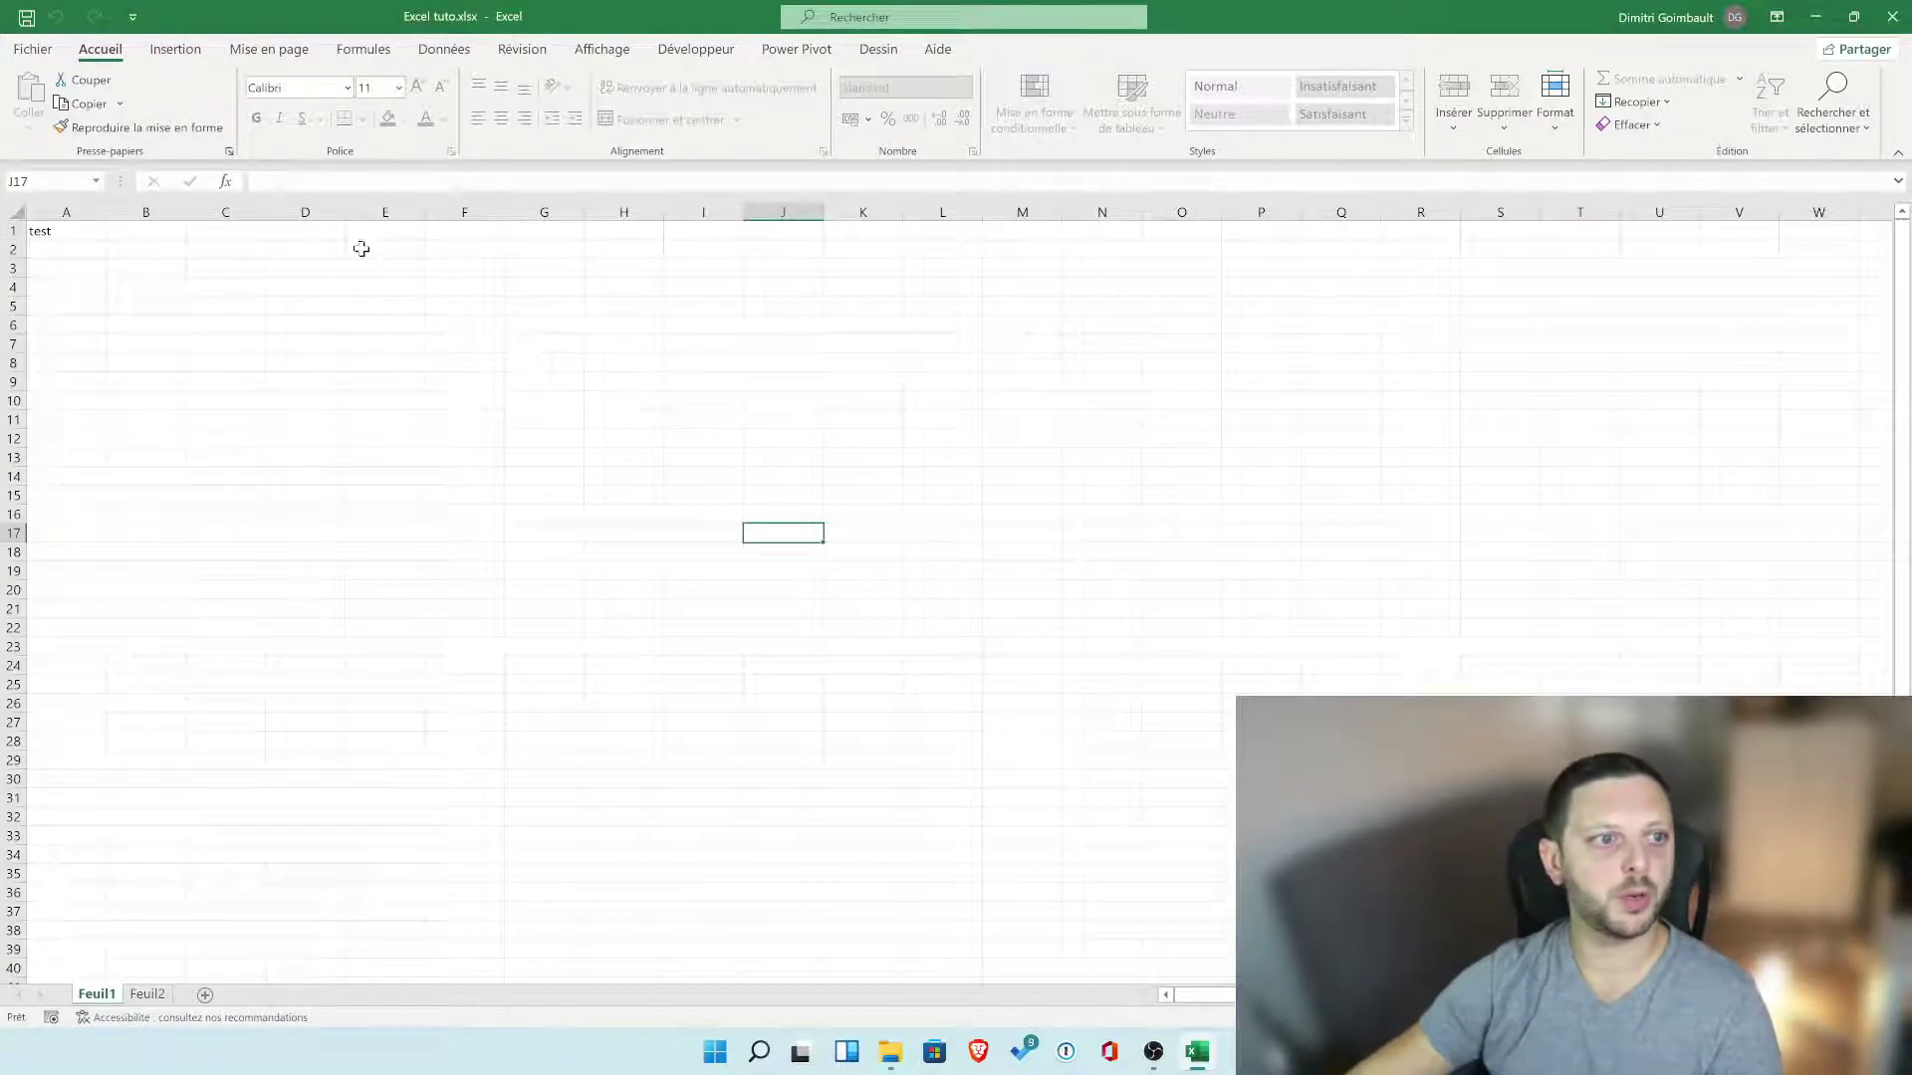
Step: Unprotect the active sheet Feuil1, then enter tot in G8 as a test
{"action": "left_click", "coordinate": [32, 50]}
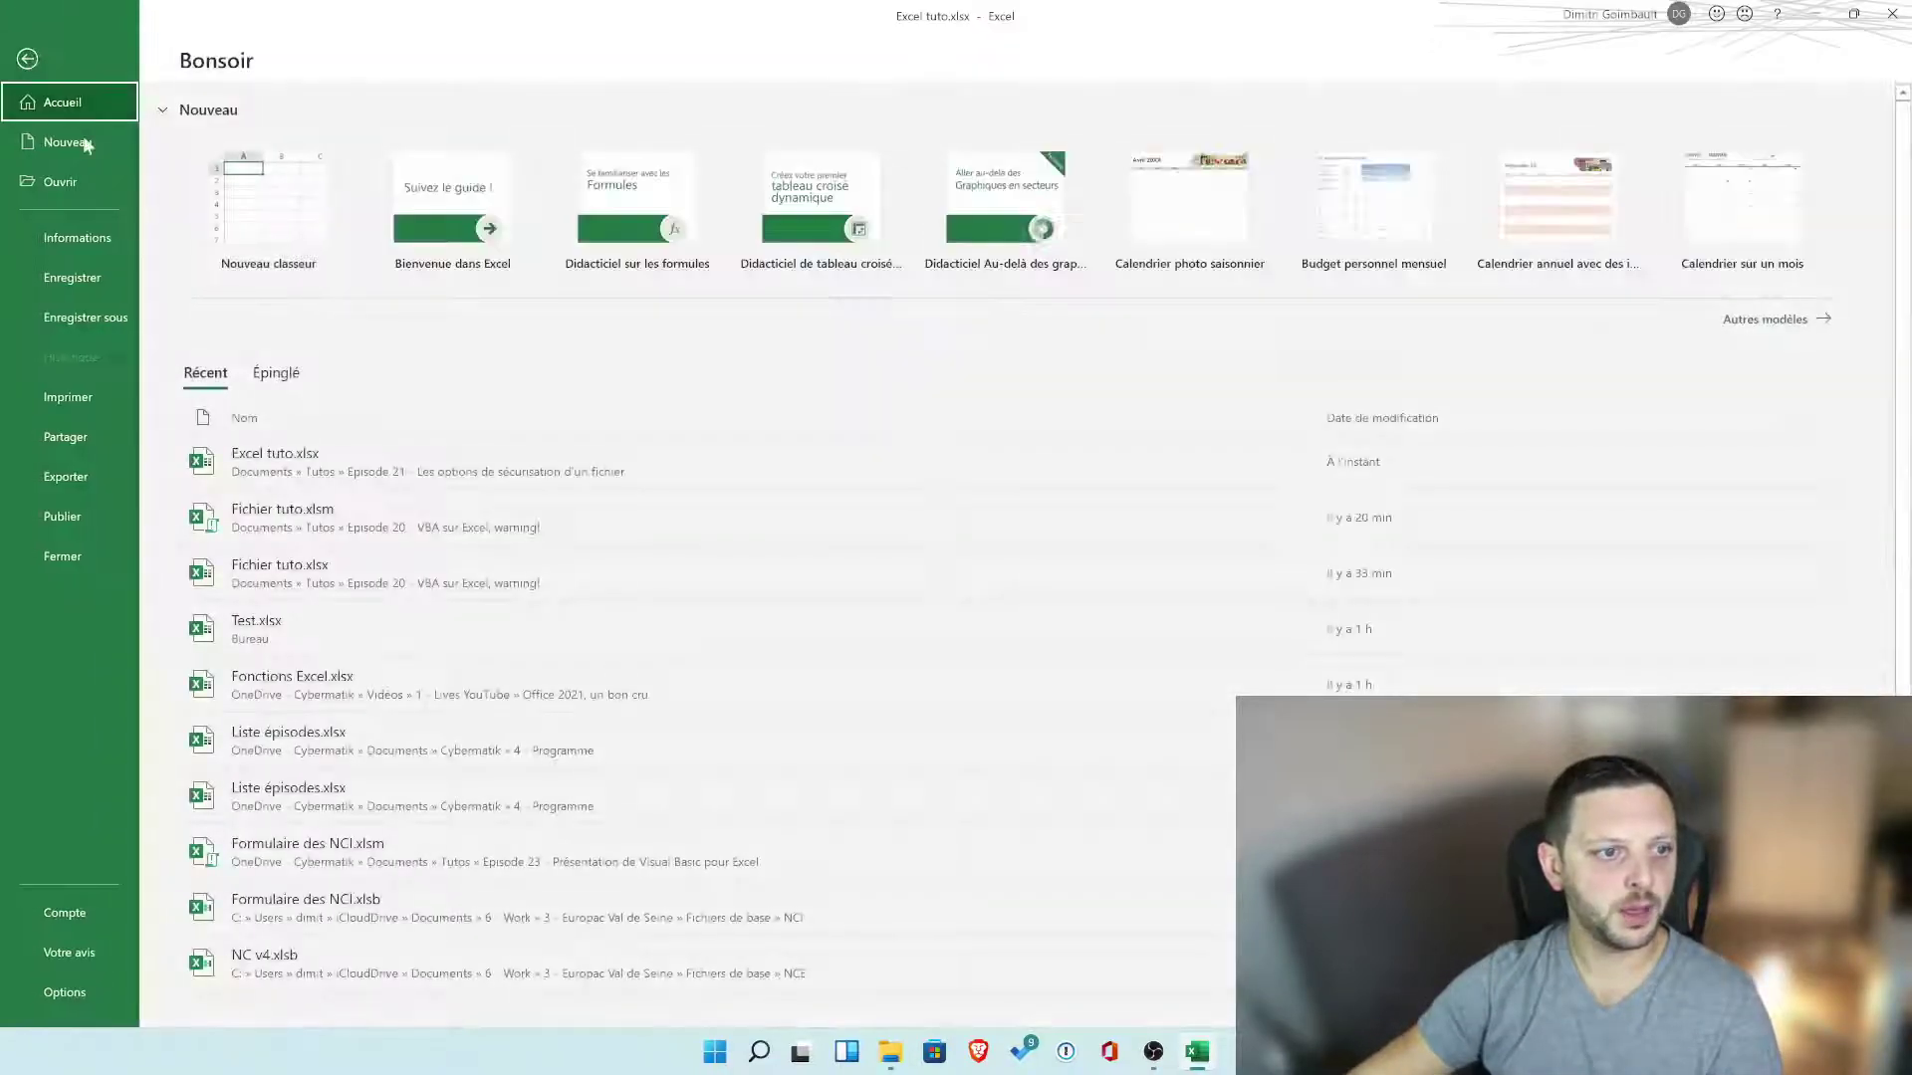
{"action": "left_click", "coordinate": [77, 237]}
{"action": "left_click", "coordinate": [296, 299]}
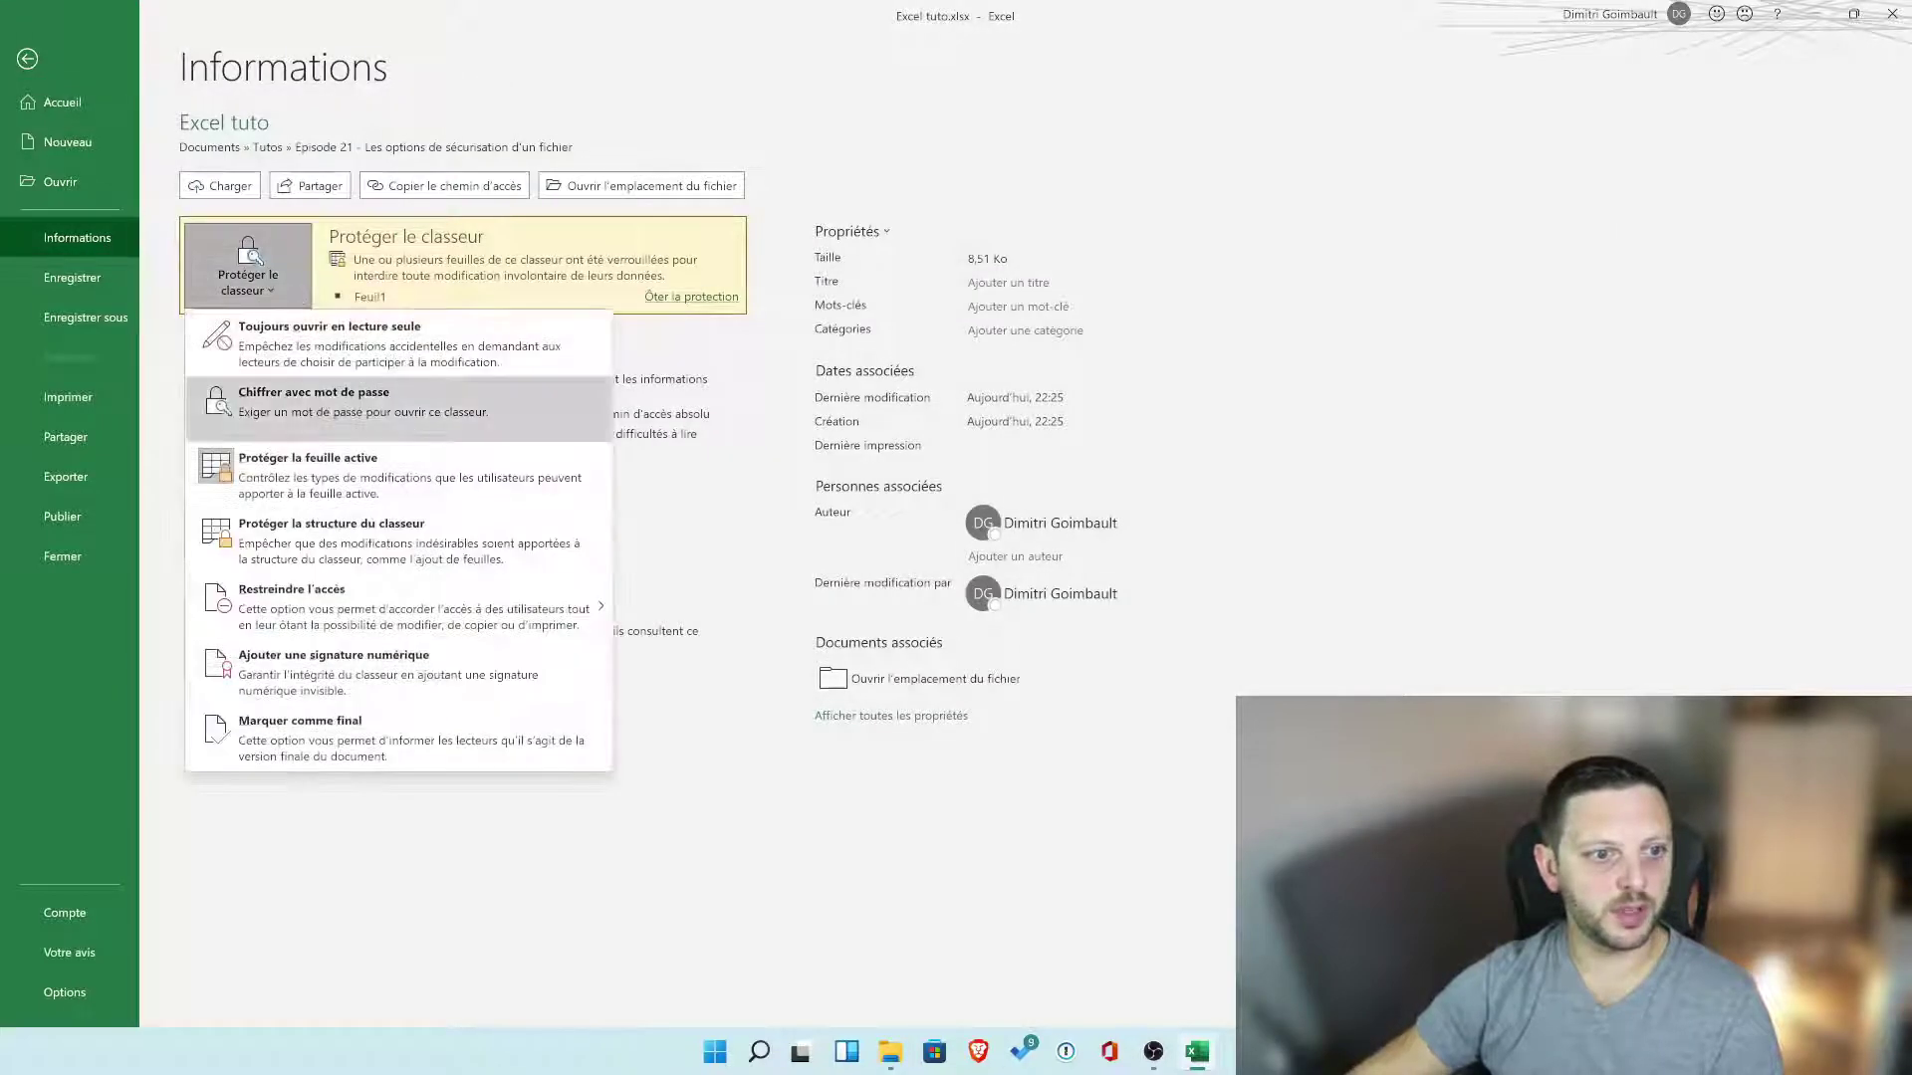
{"action": "left_click", "coordinate": [261, 473]}
{"action": "left_click", "coordinate": [510, 364]}
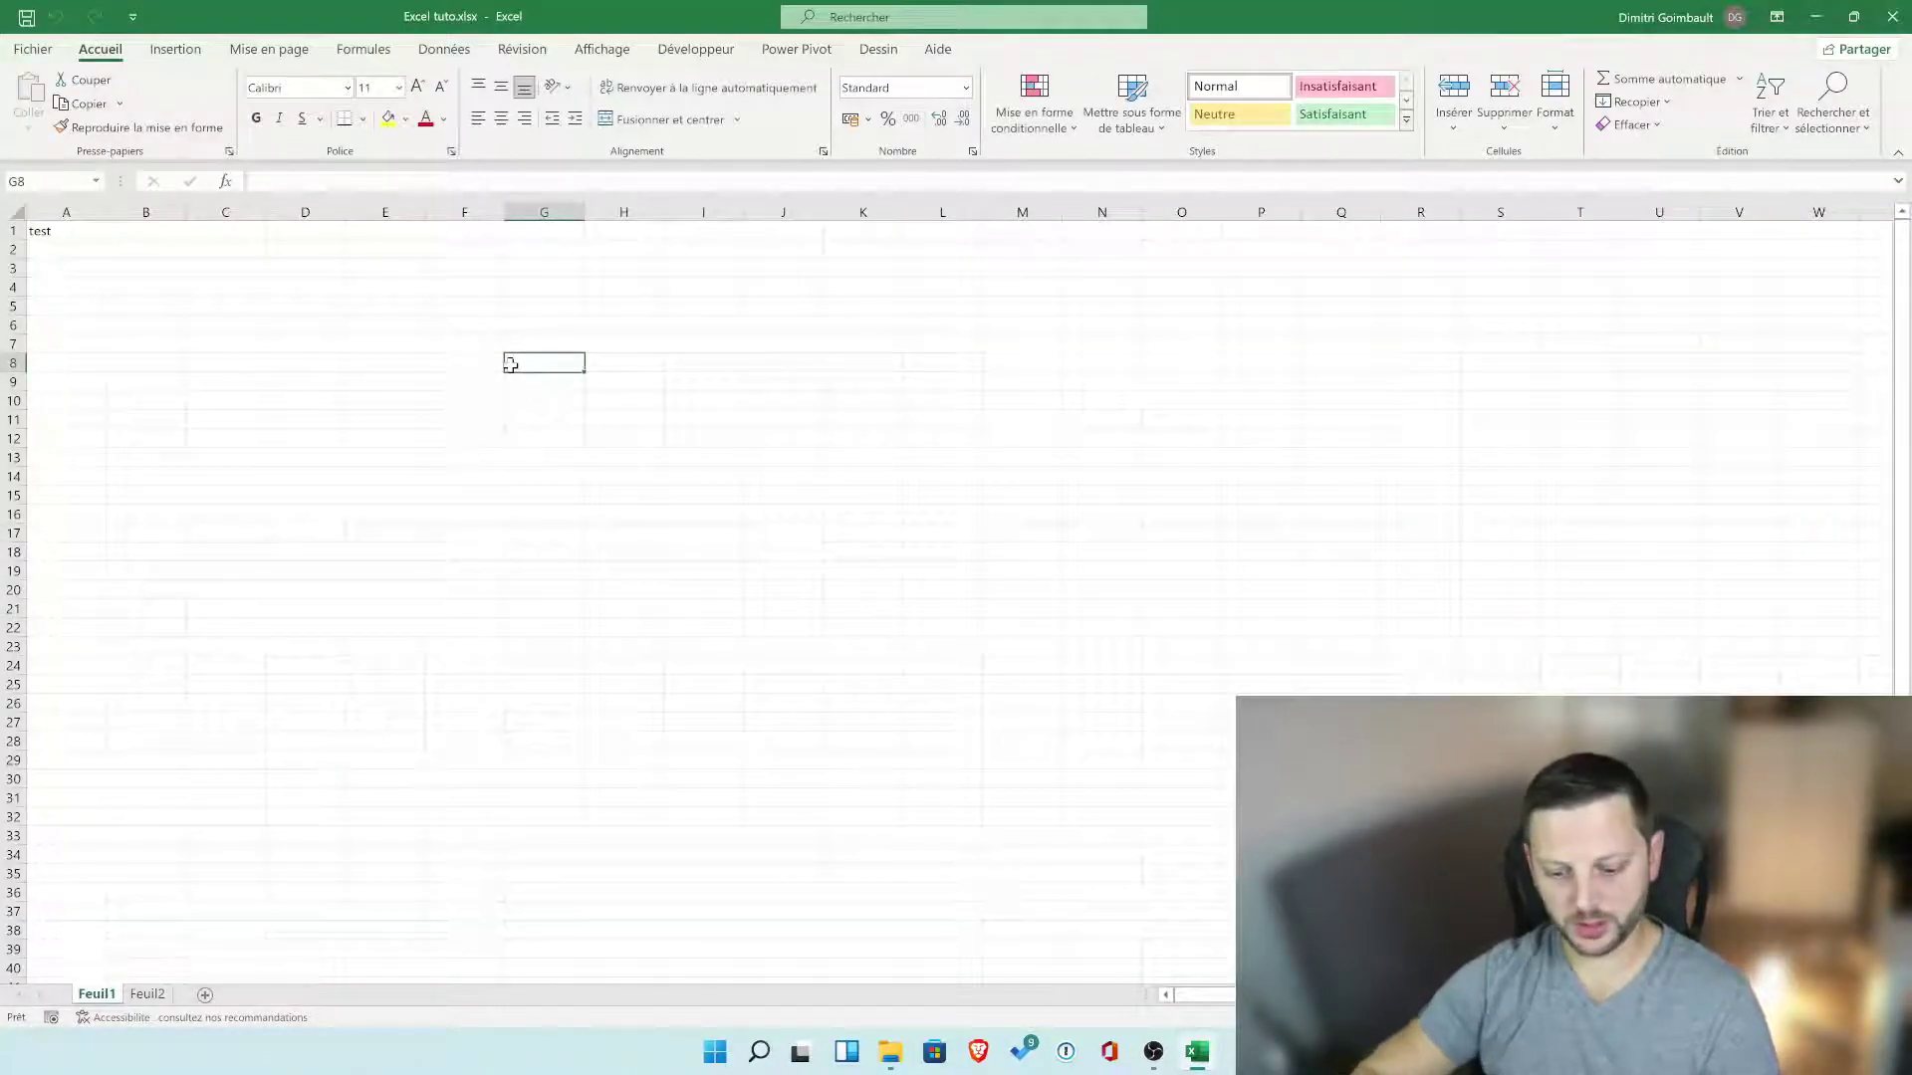
{"action": "type", "text": "tot"}
{"action": "key", "text": "Return"}
Step: Clear the tot test entry and give cell A1 a yellow fill
{"action": "left_click", "coordinate": [387, 358]}
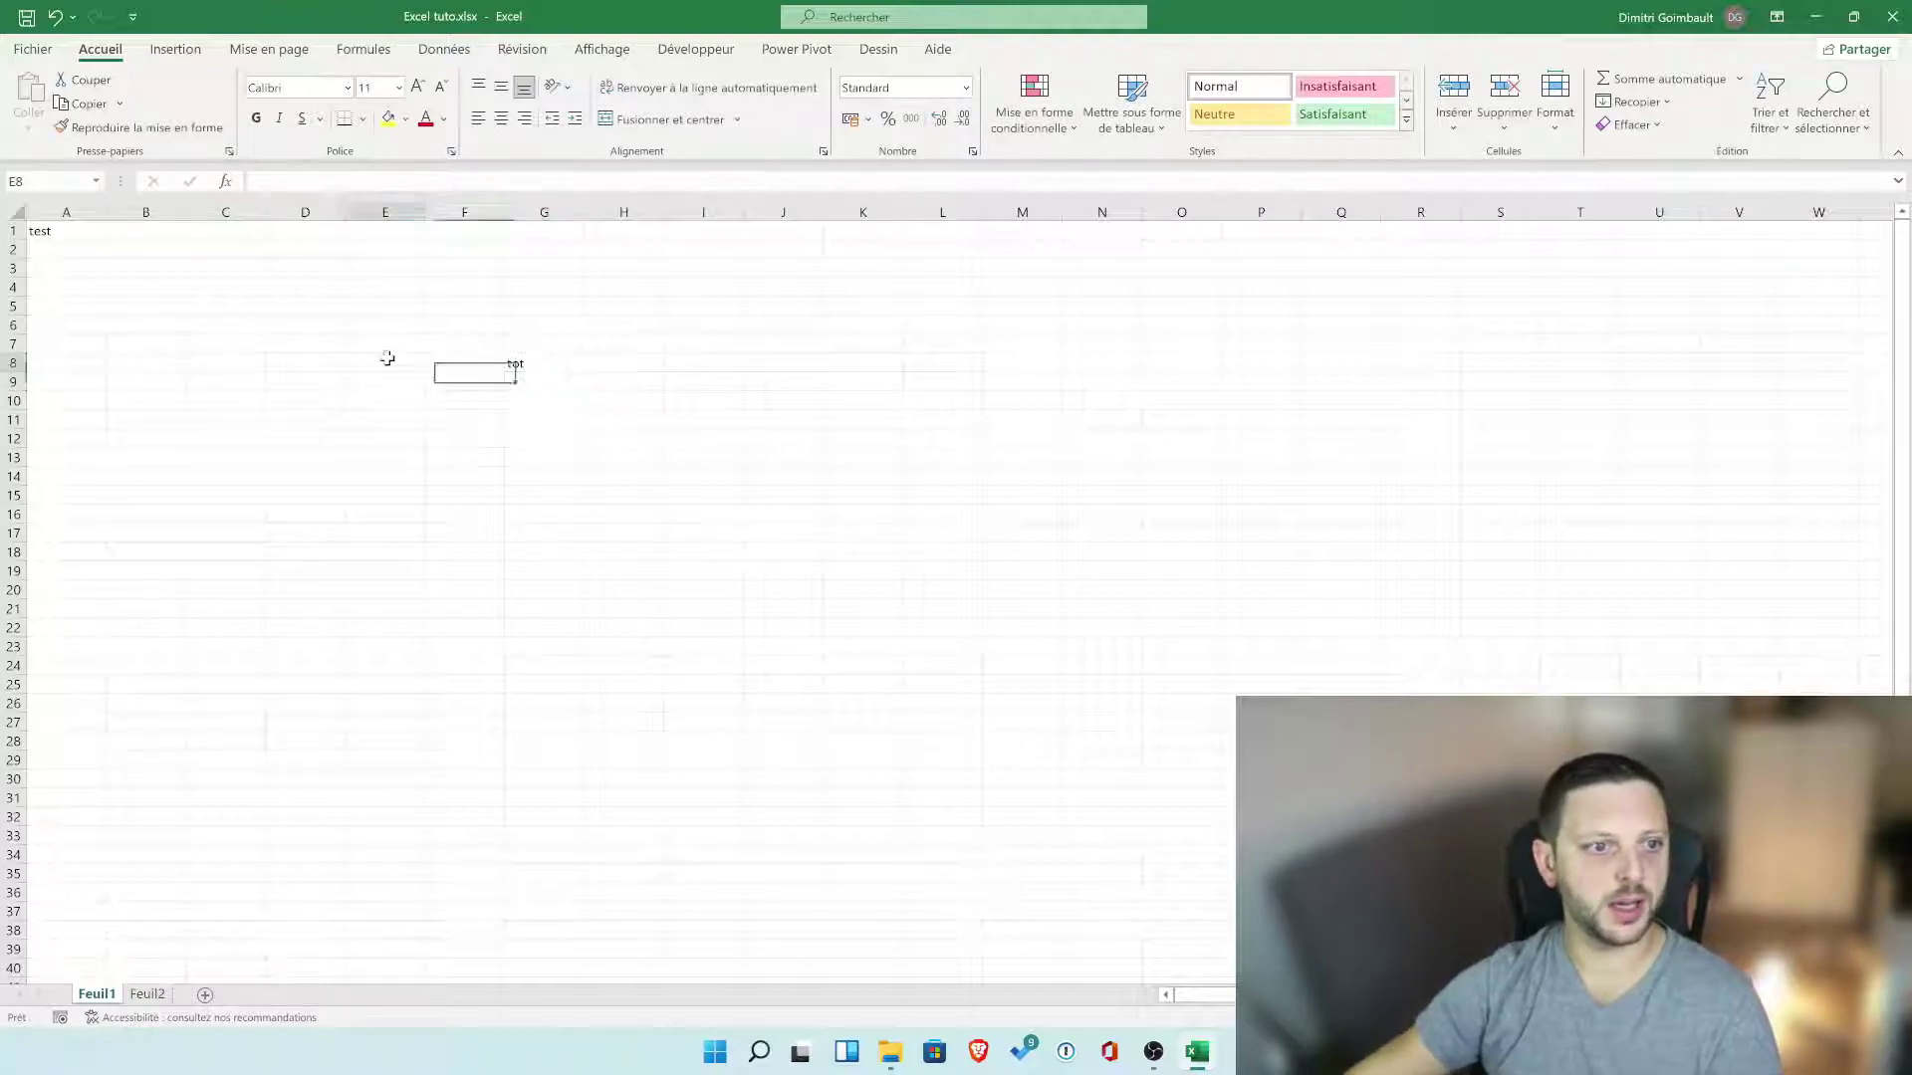
{"action": "key", "text": "Right"}
{"action": "key", "text": "Right"}
{"action": "key", "text": "Delete"}
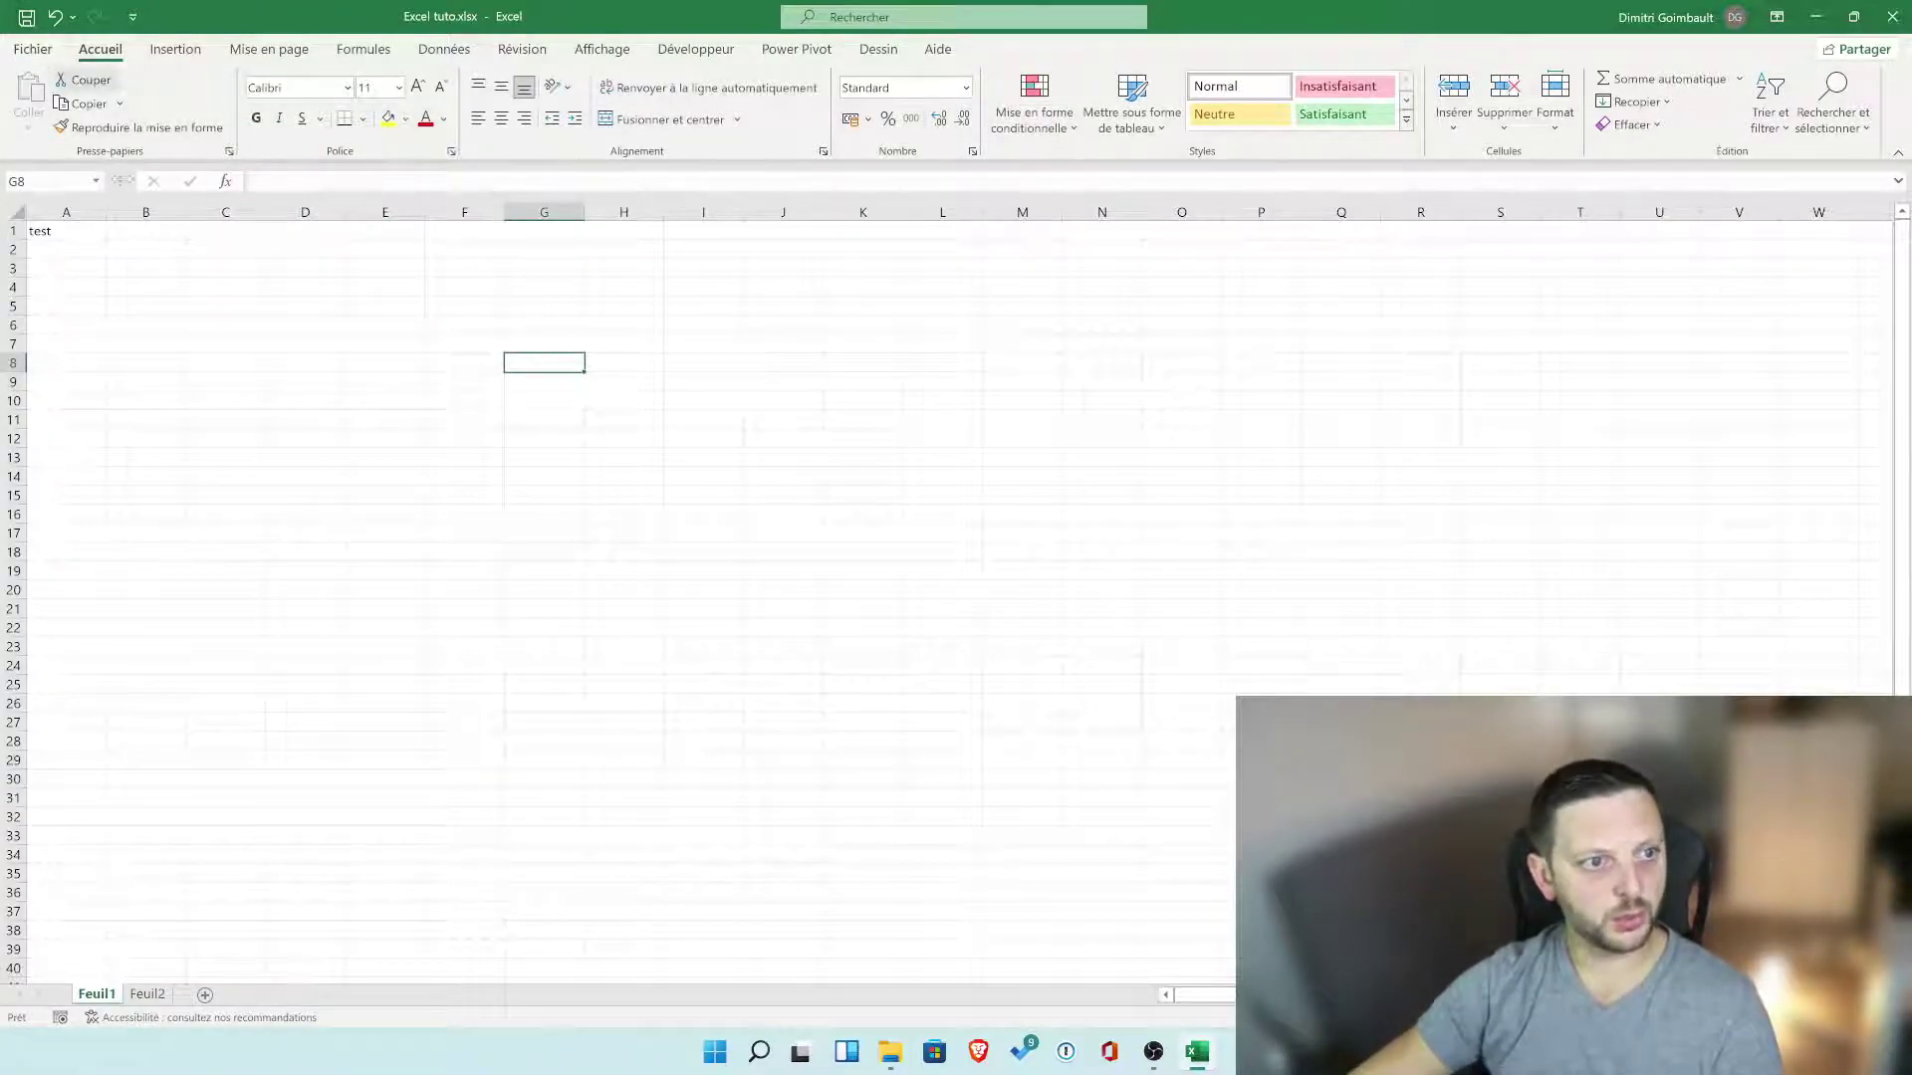
{"action": "left_click", "coordinate": [80, 248]}
{"action": "left_click", "coordinate": [80, 233]}
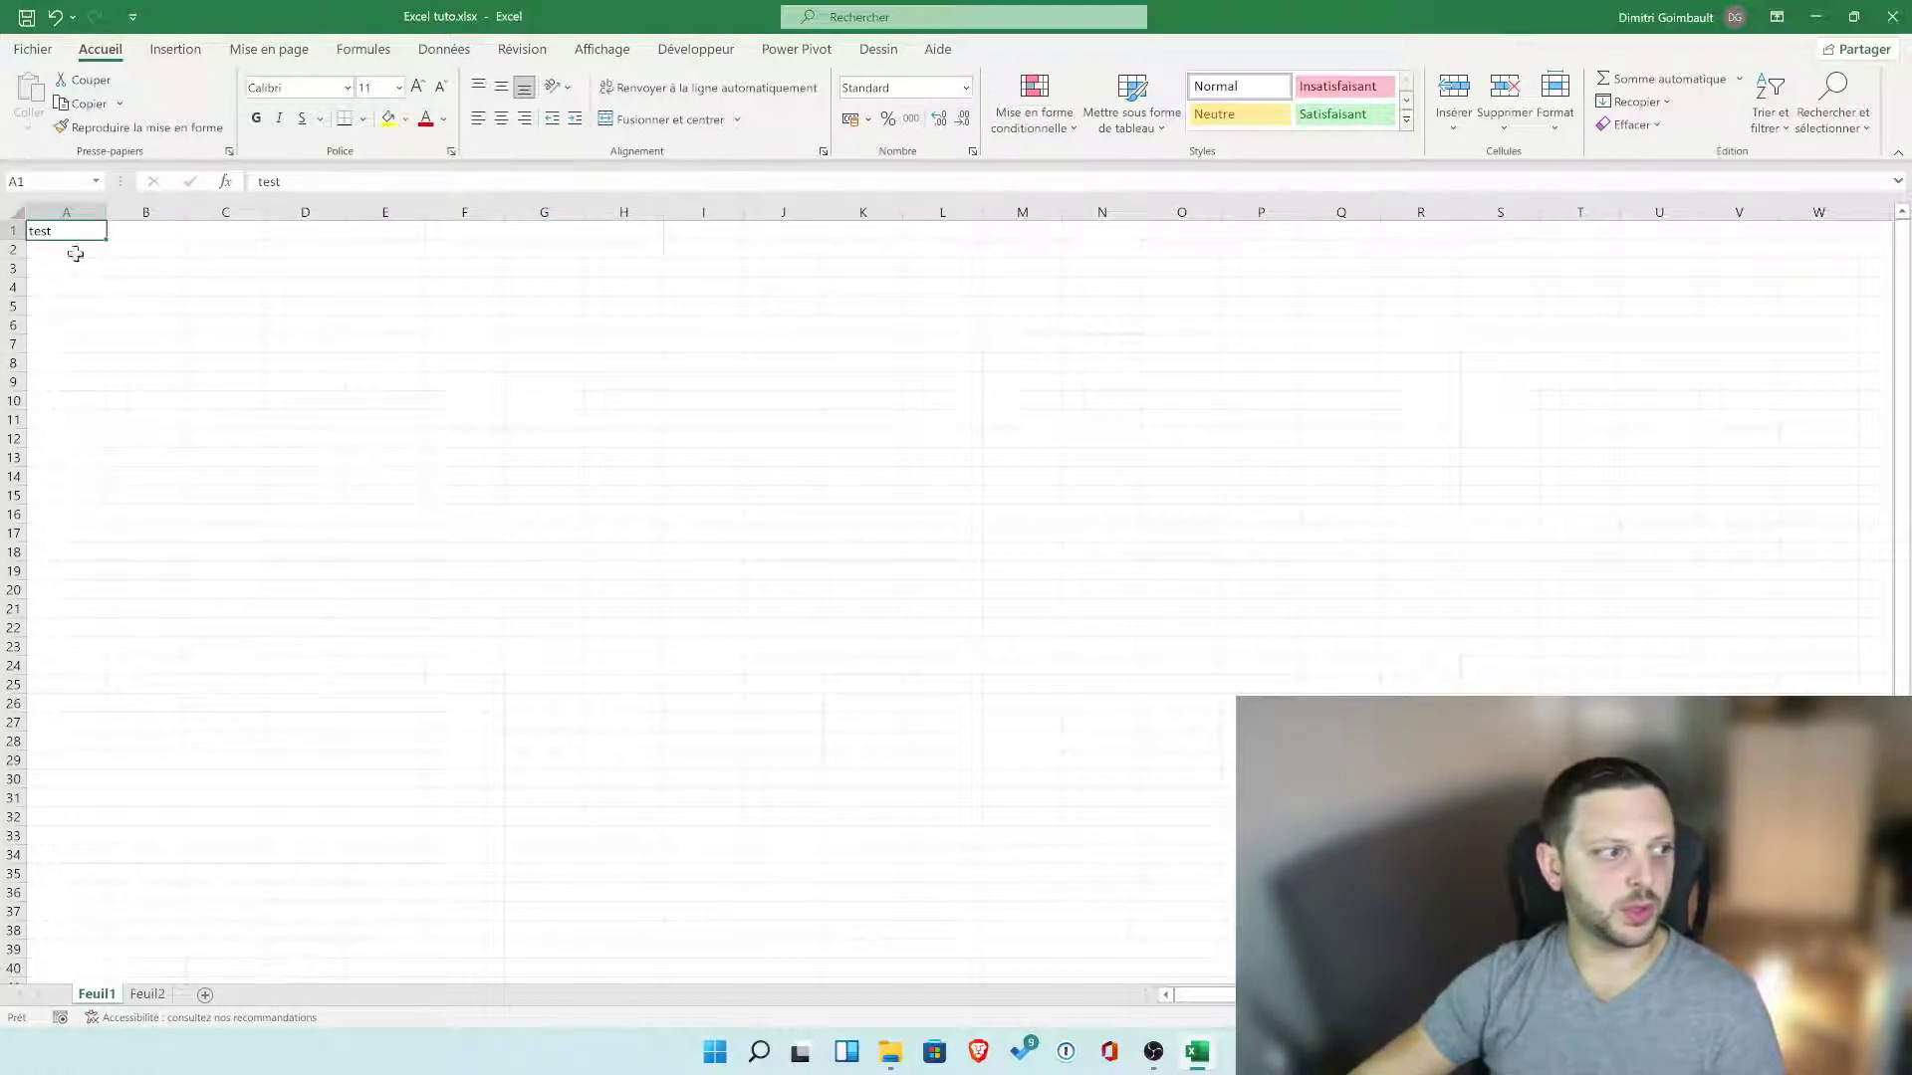
{"action": "left_click", "coordinate": [388, 119]}
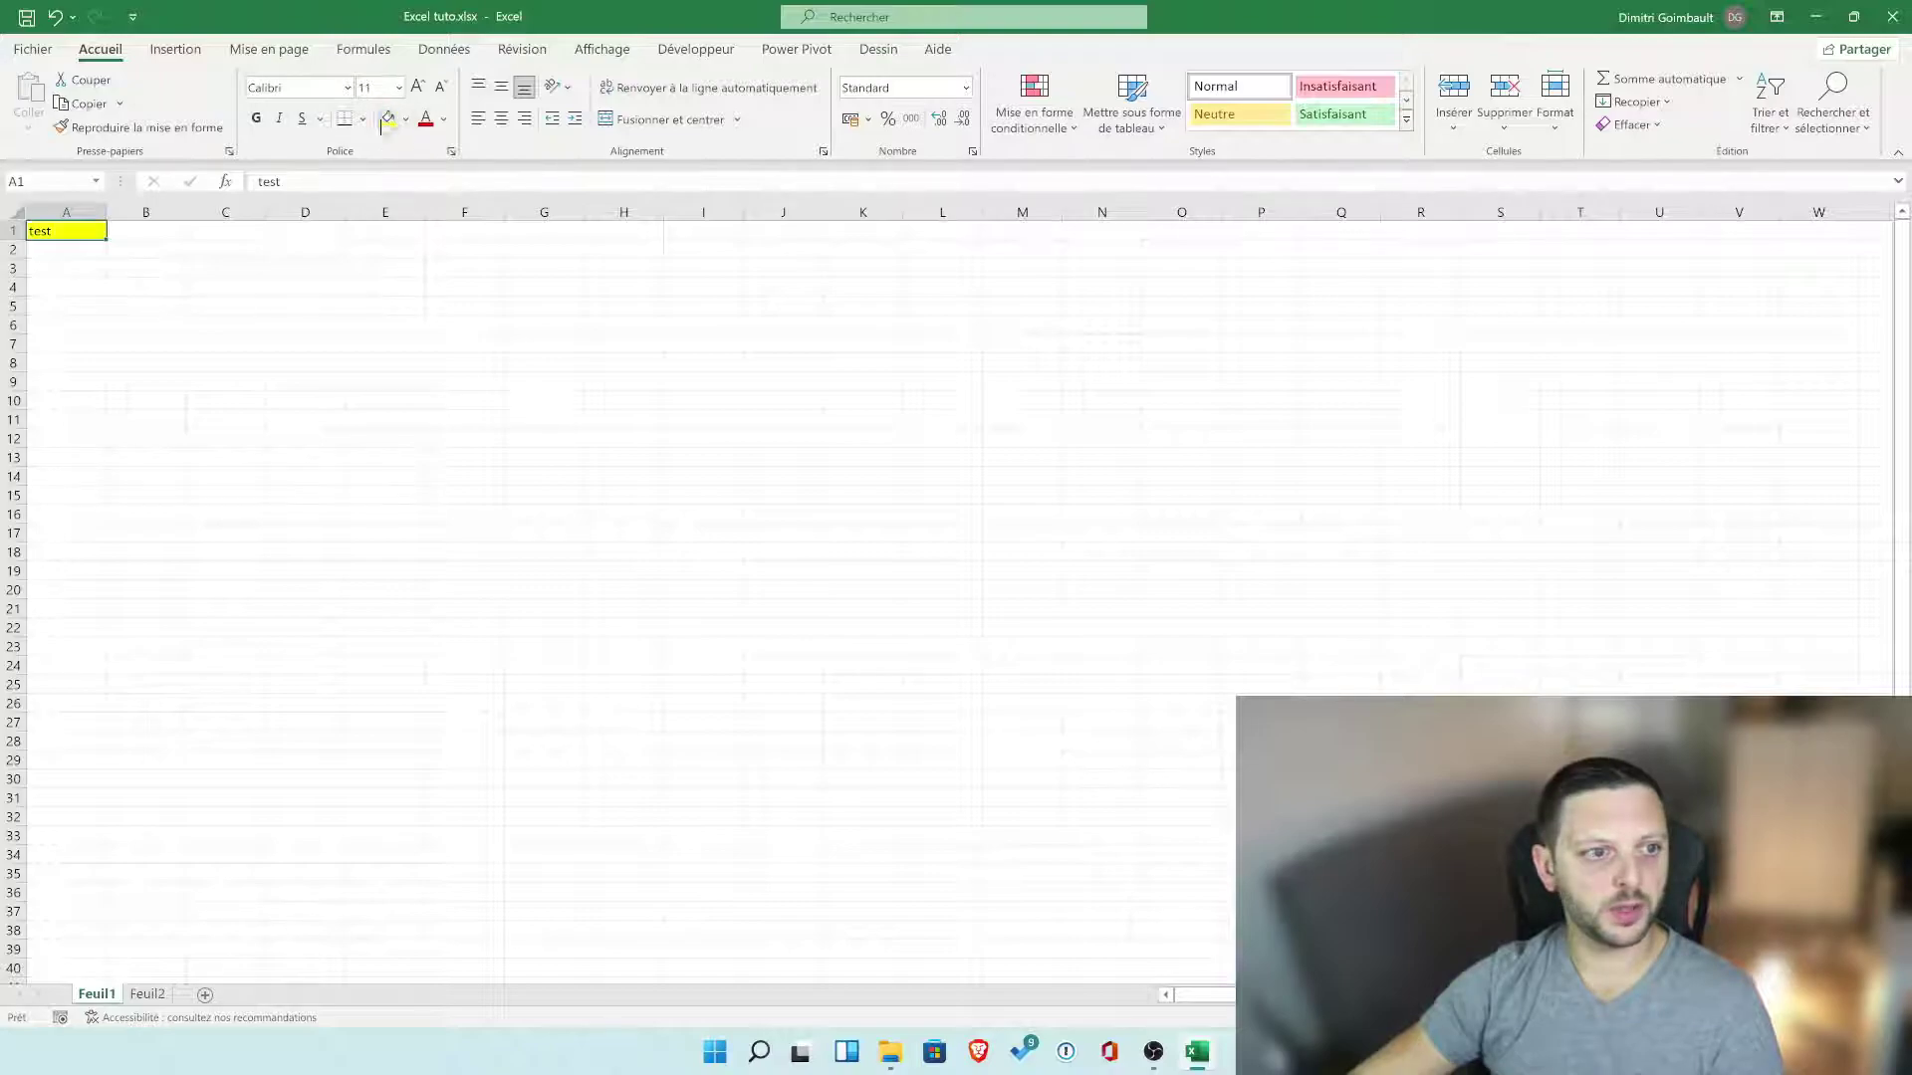
{"action": "left_click", "coordinate": [225, 344]}
Step: Enter the label Tot in cell C3
{"action": "left_click", "coordinate": [239, 309]}
{"action": "left_click", "coordinate": [192, 263]}
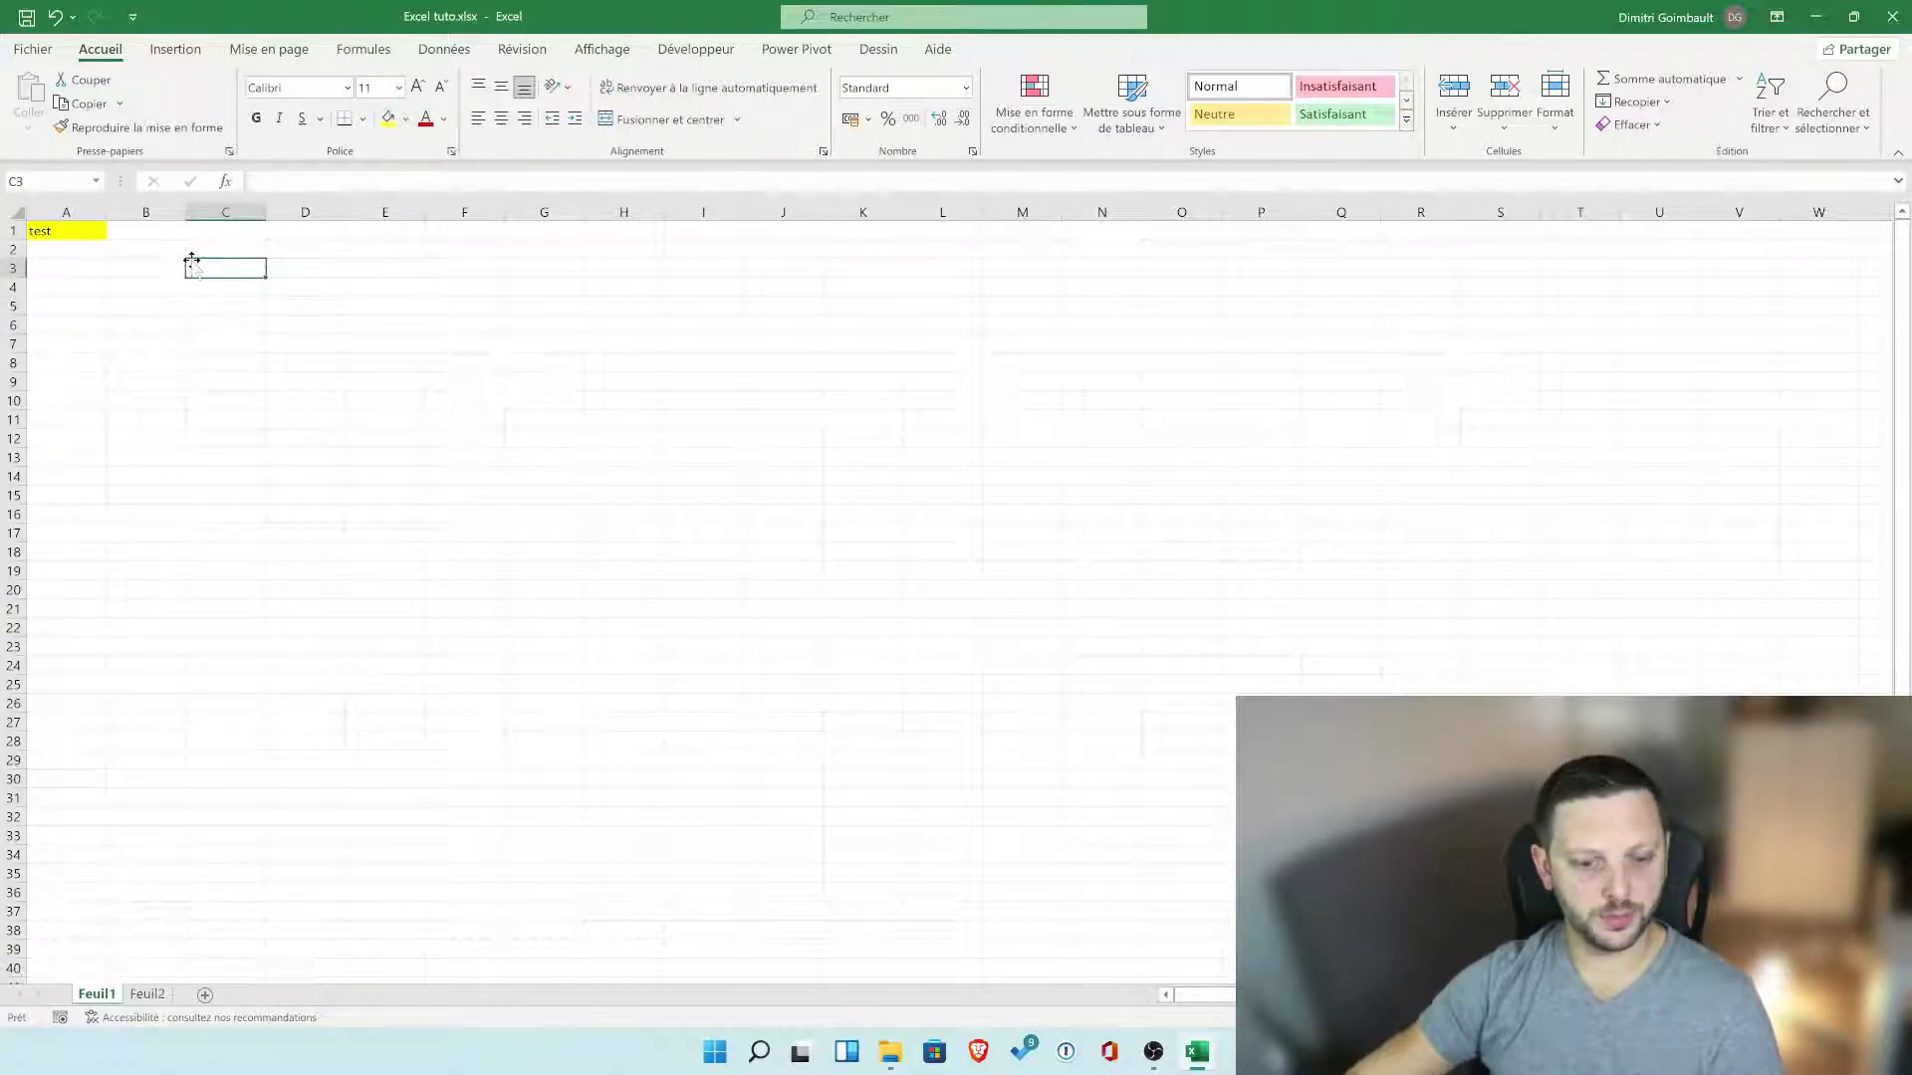
{"action": "type", "text": "Tot"}
{"action": "key", "text": "Return"}
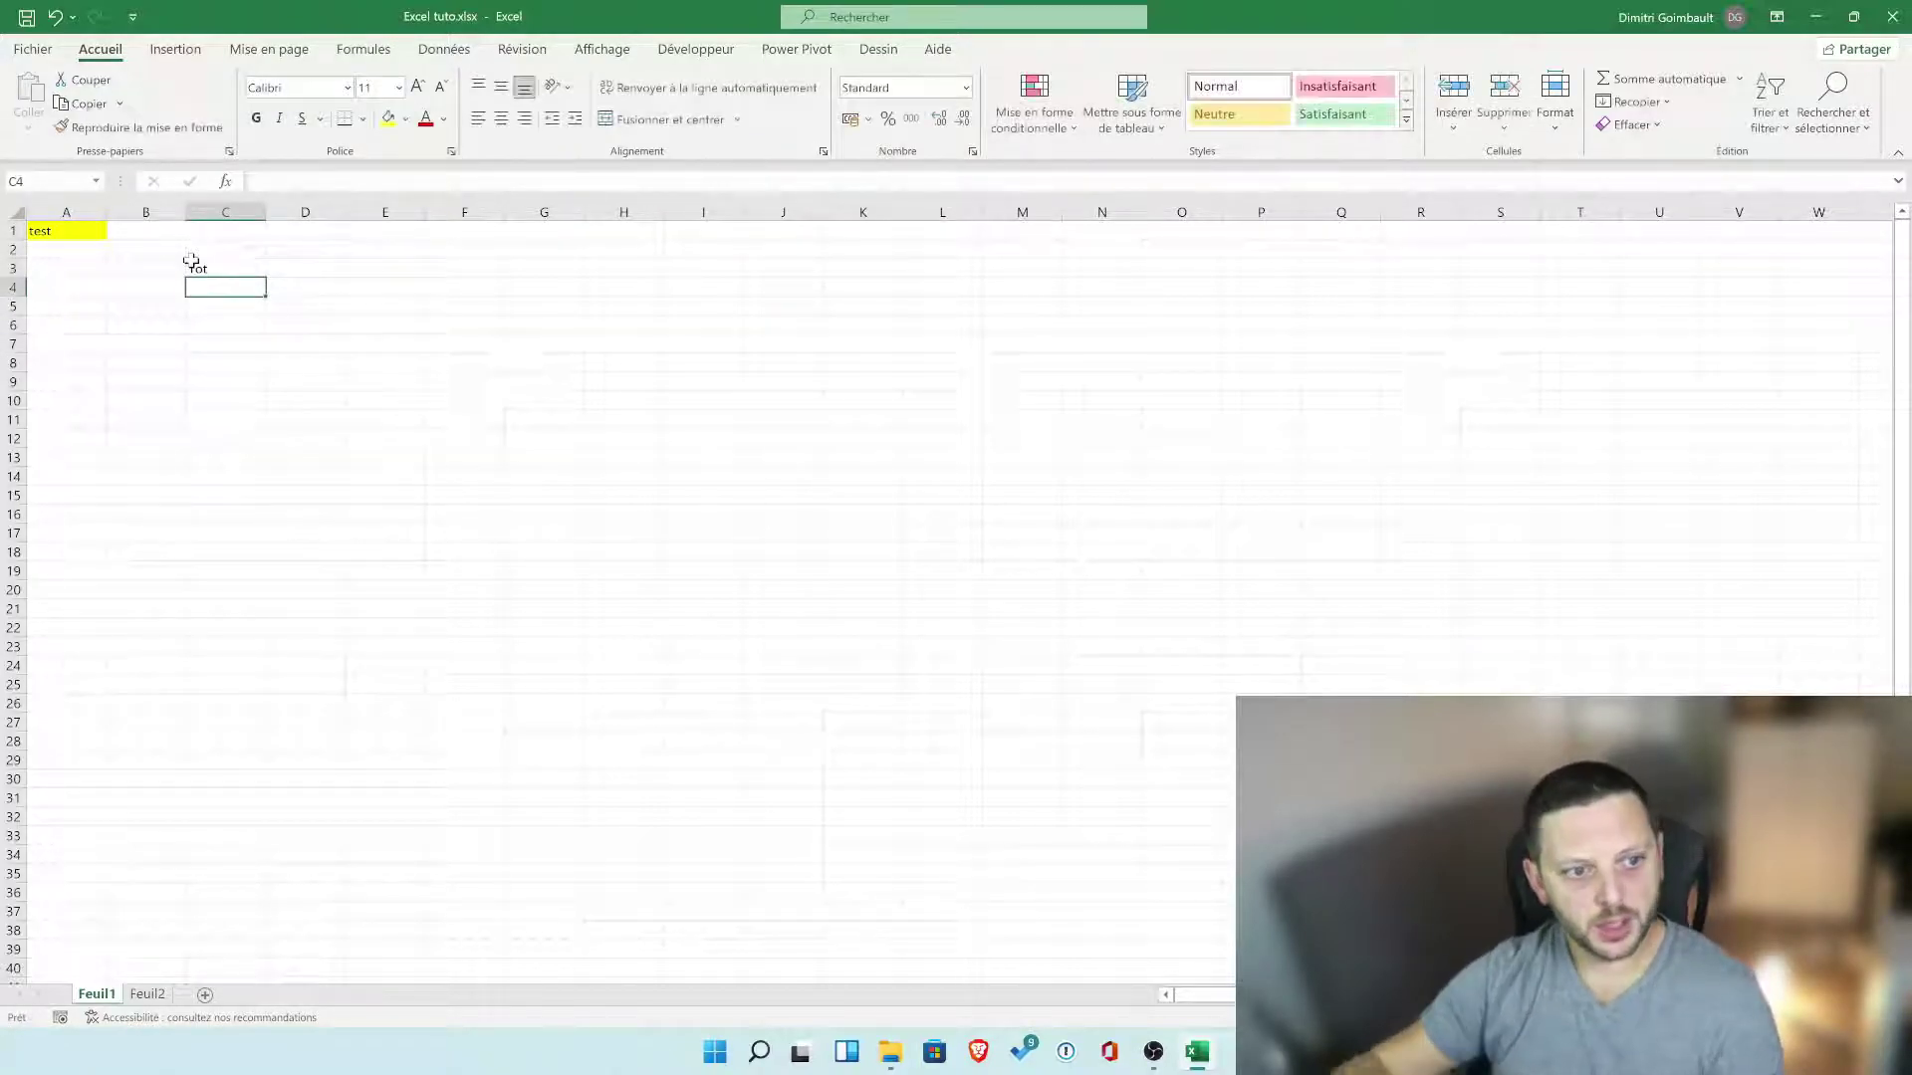
{"action": "left_click", "coordinate": [80, 235]}
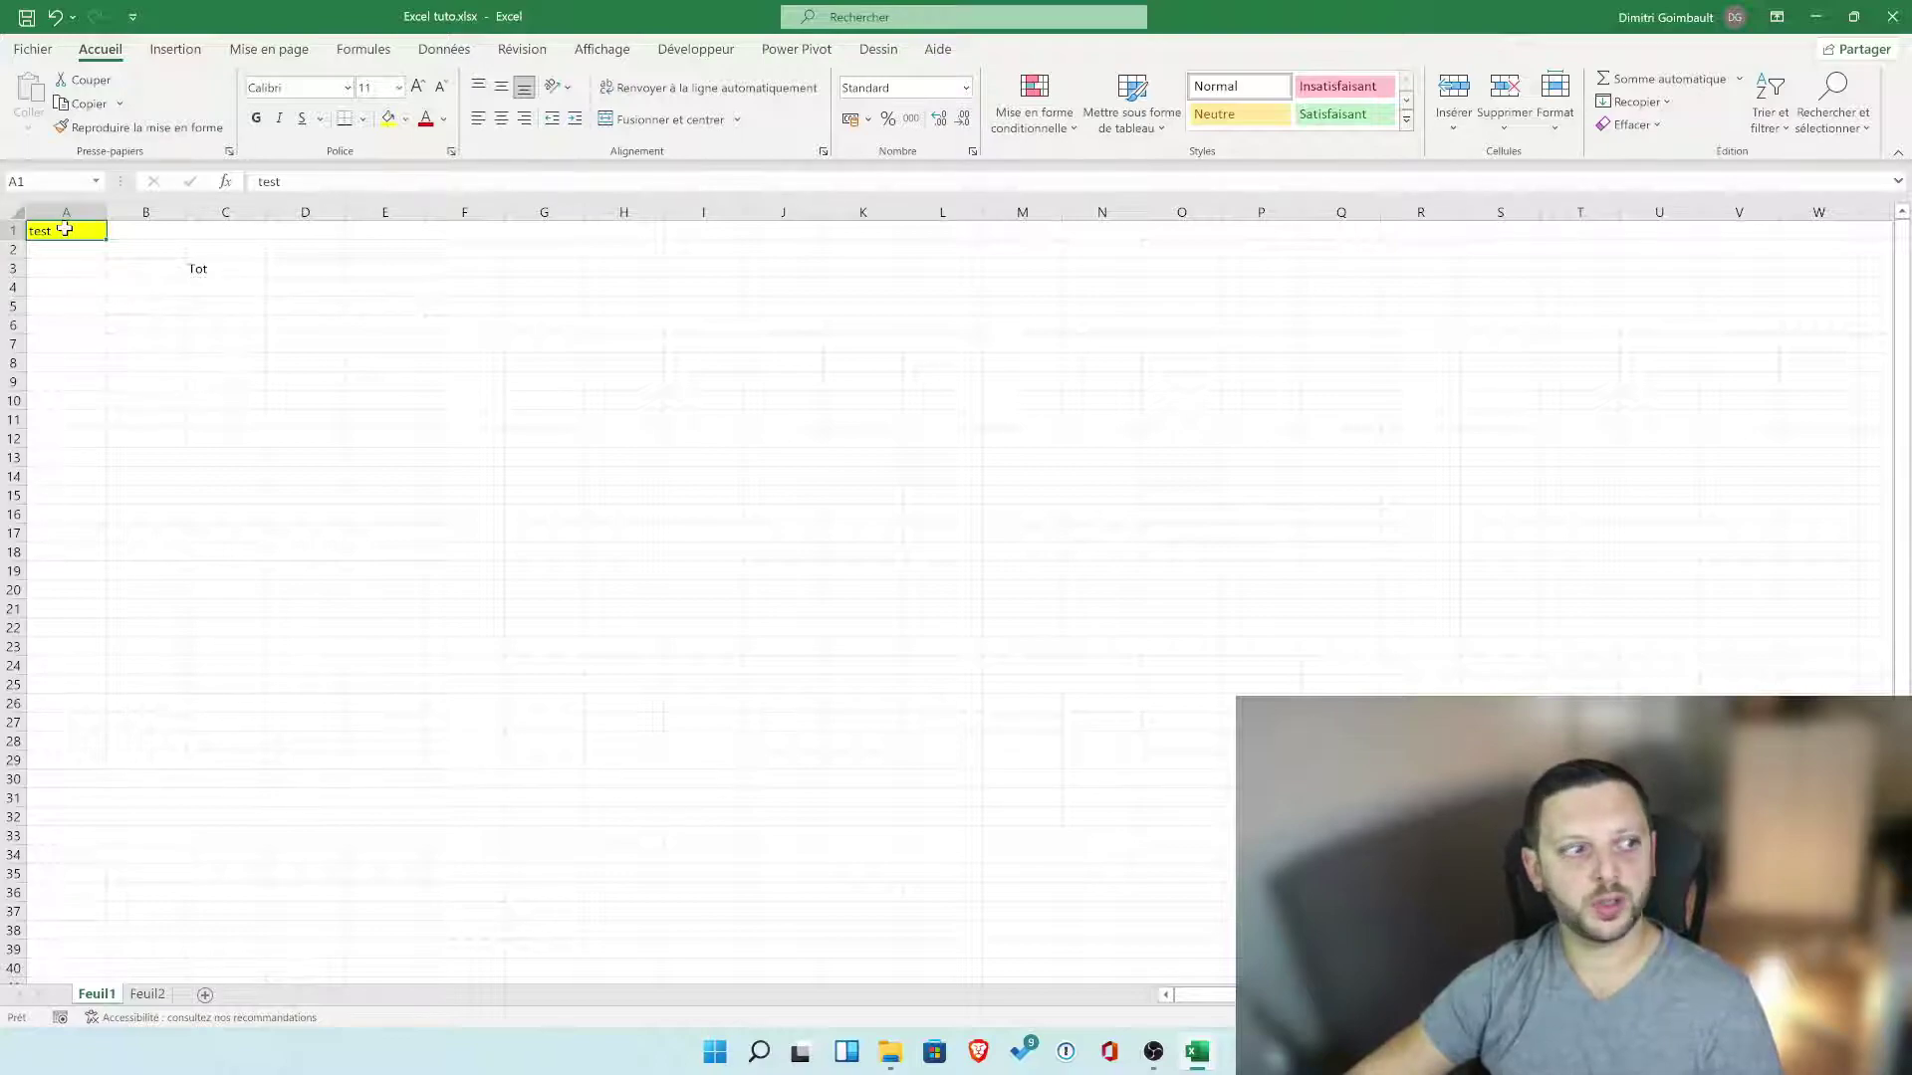
Step: Uncheck Verrouillée for cell A1 in the Format de cellule Protection settings
{"action": "right_click", "coordinate": [65, 230]}
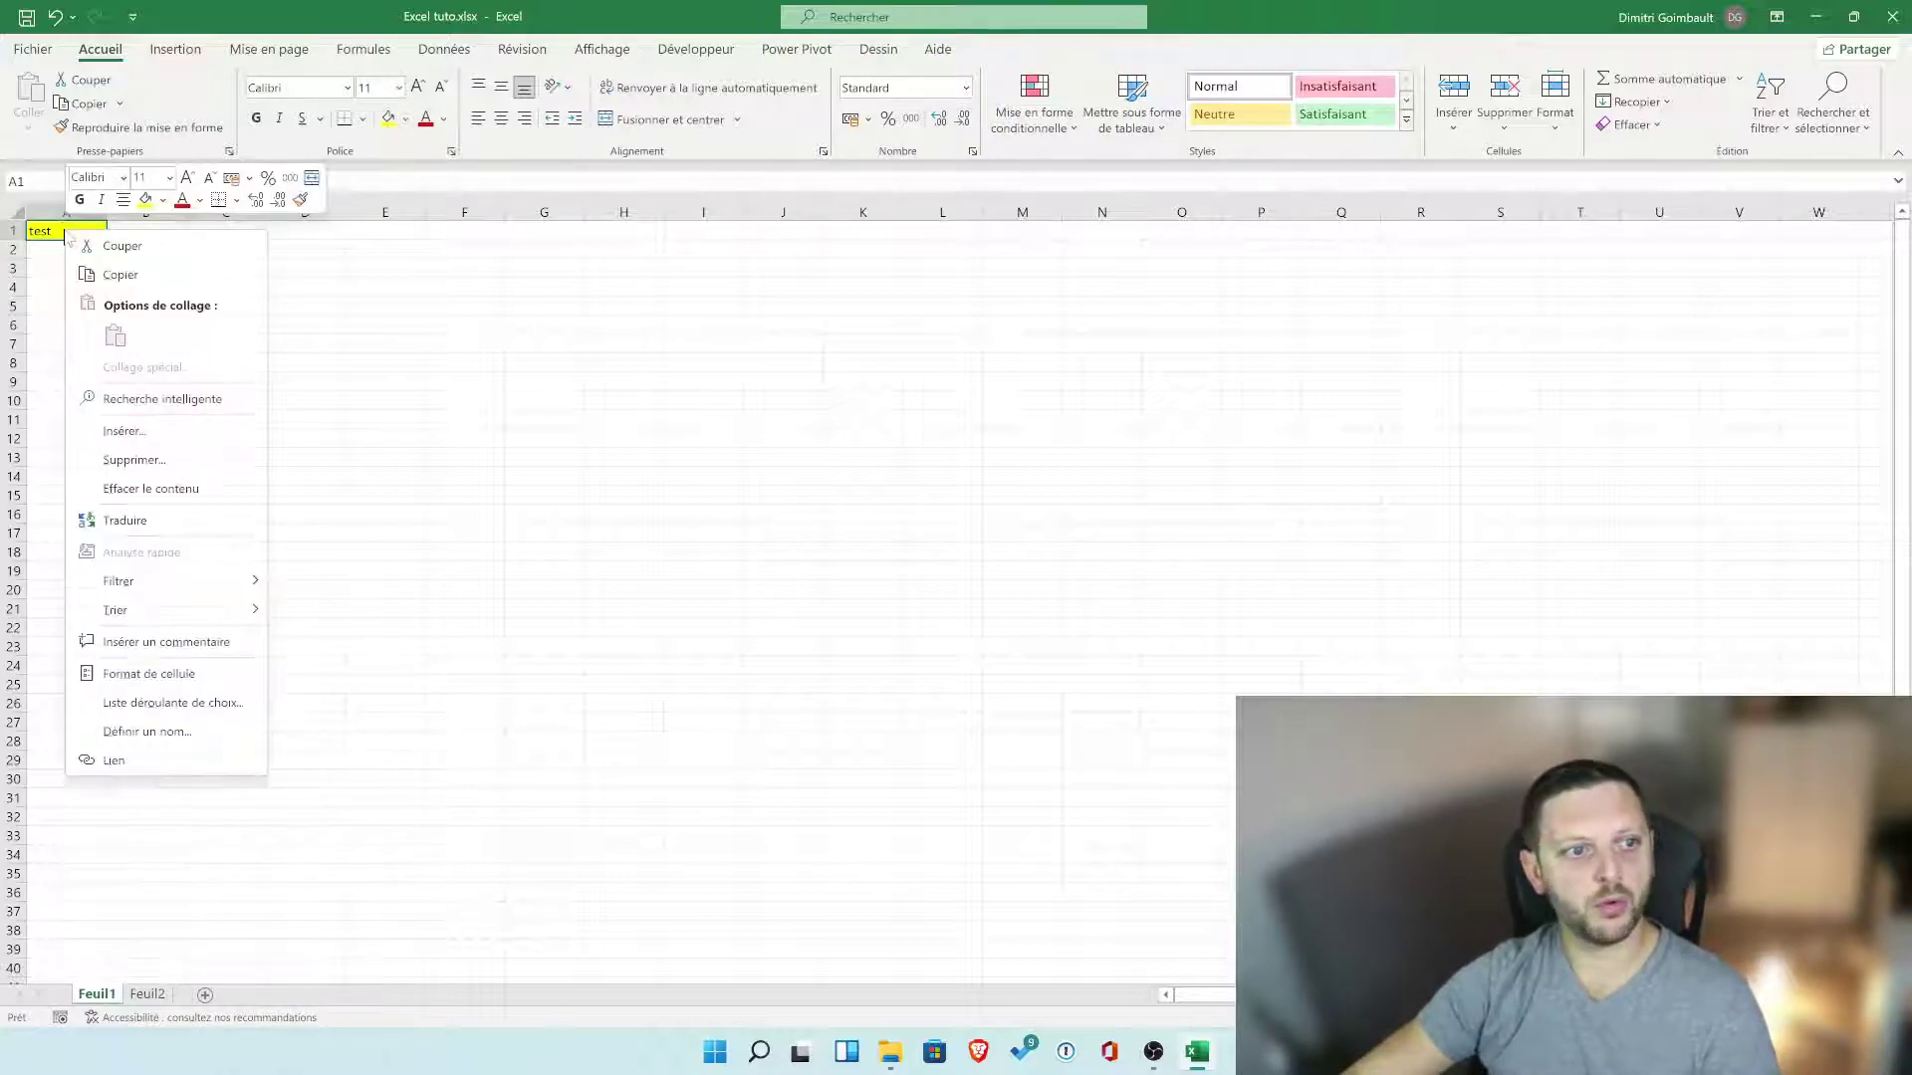
{"action": "left_click", "coordinate": [157, 673]}
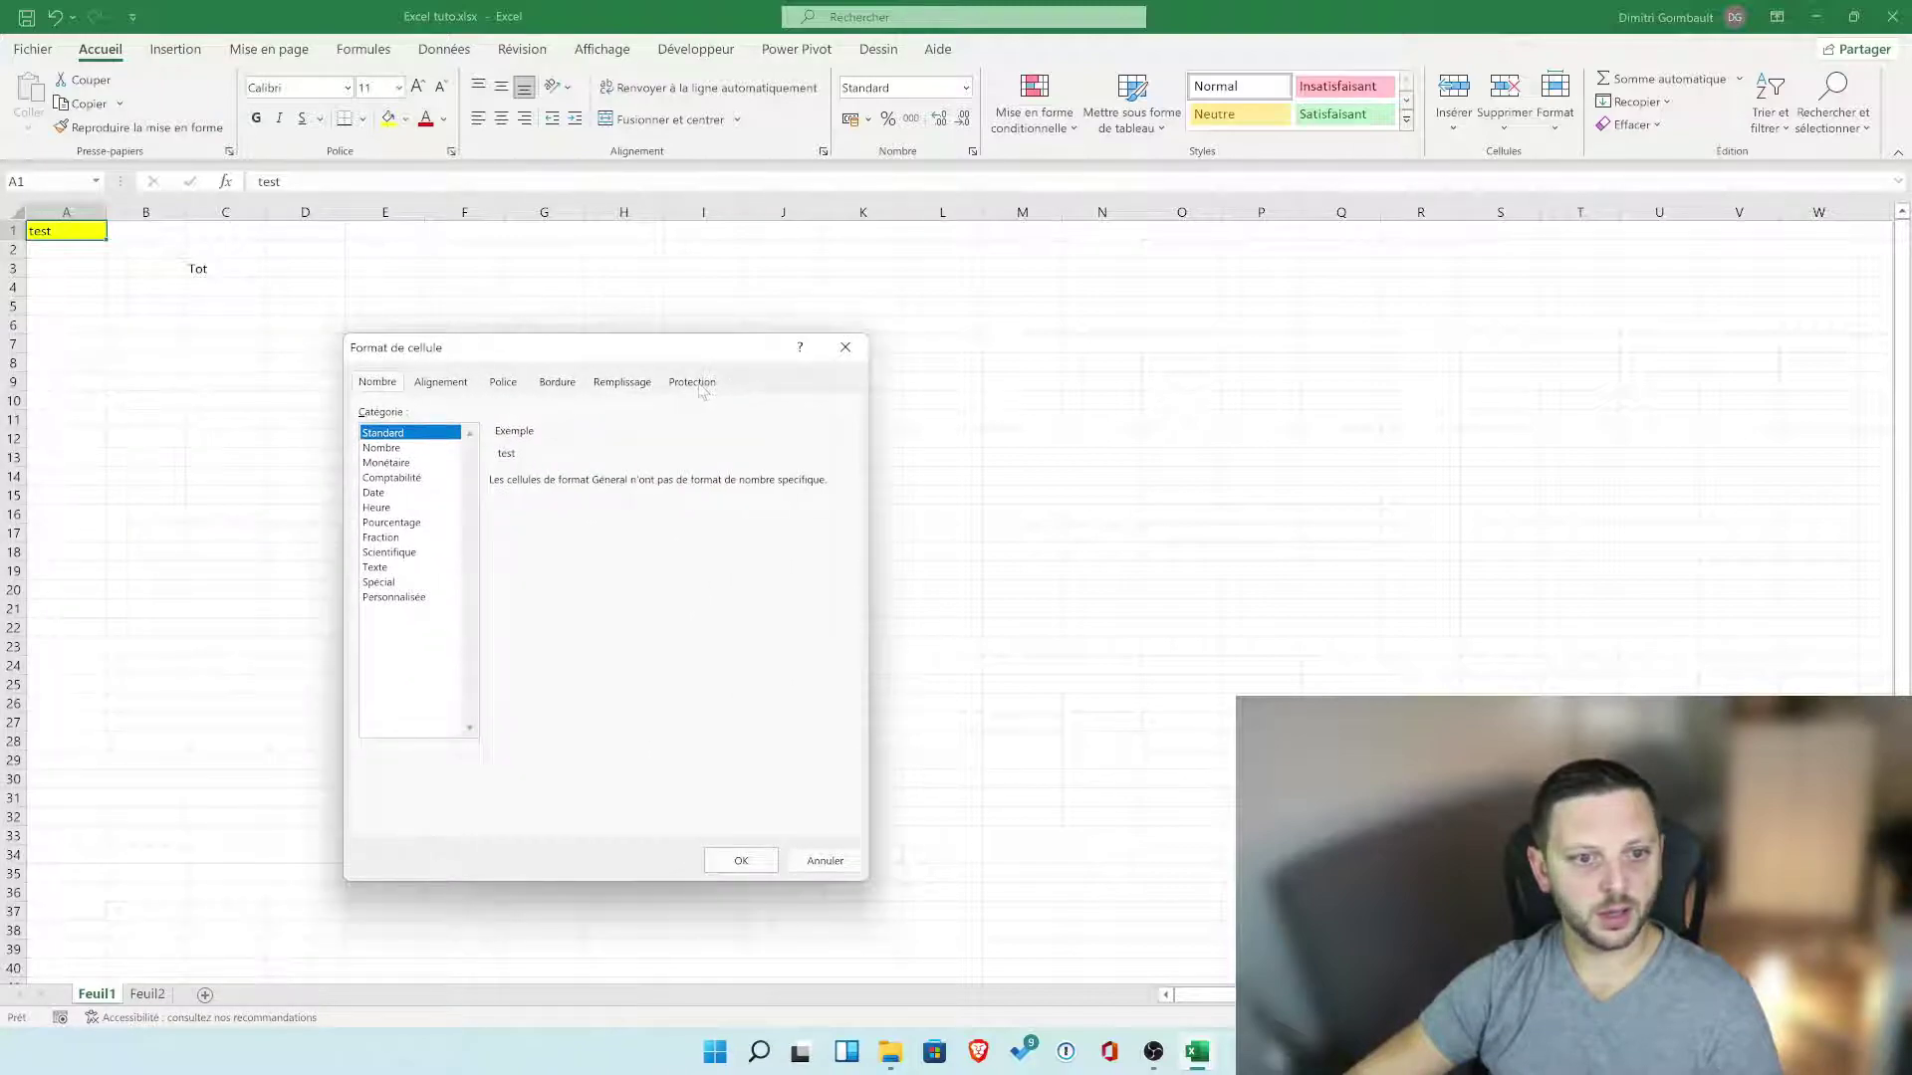
{"action": "left_click", "coordinate": [693, 383]}
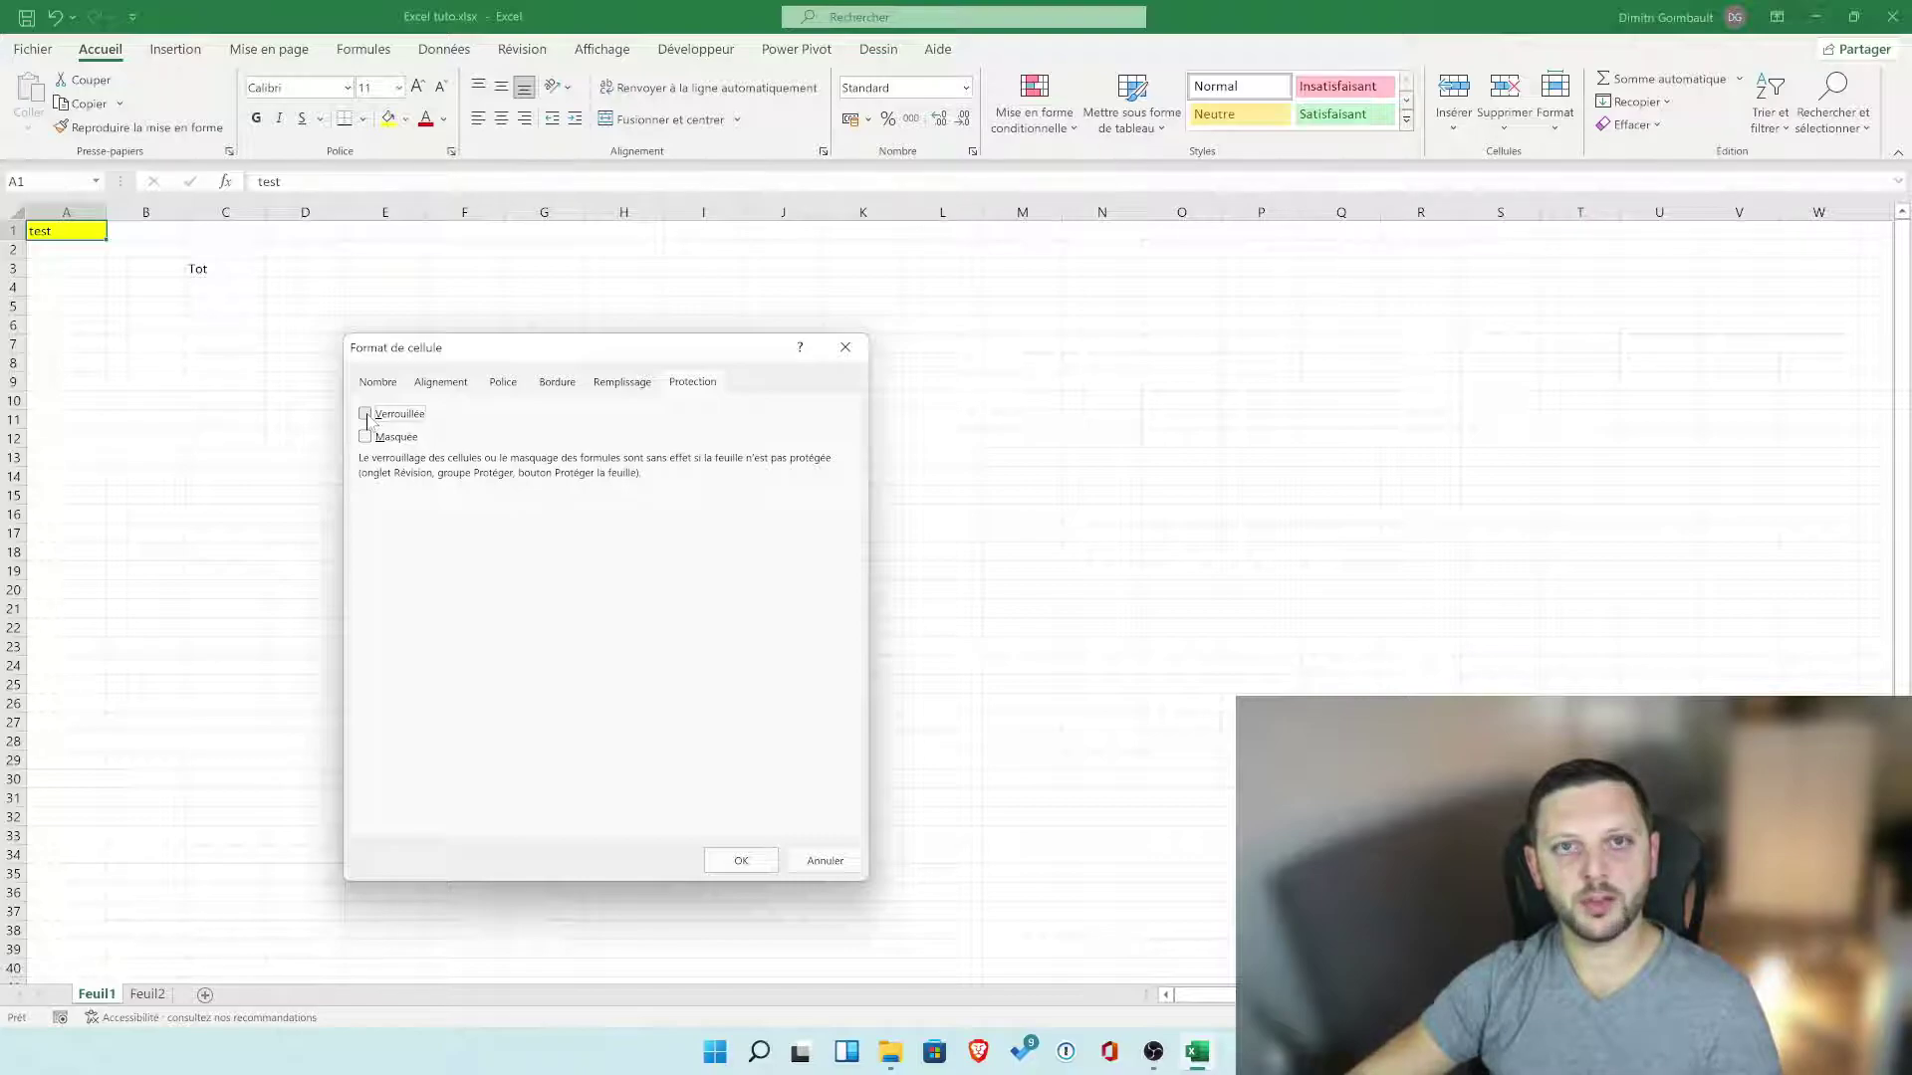
{"action": "left_click", "coordinate": [757, 863]}
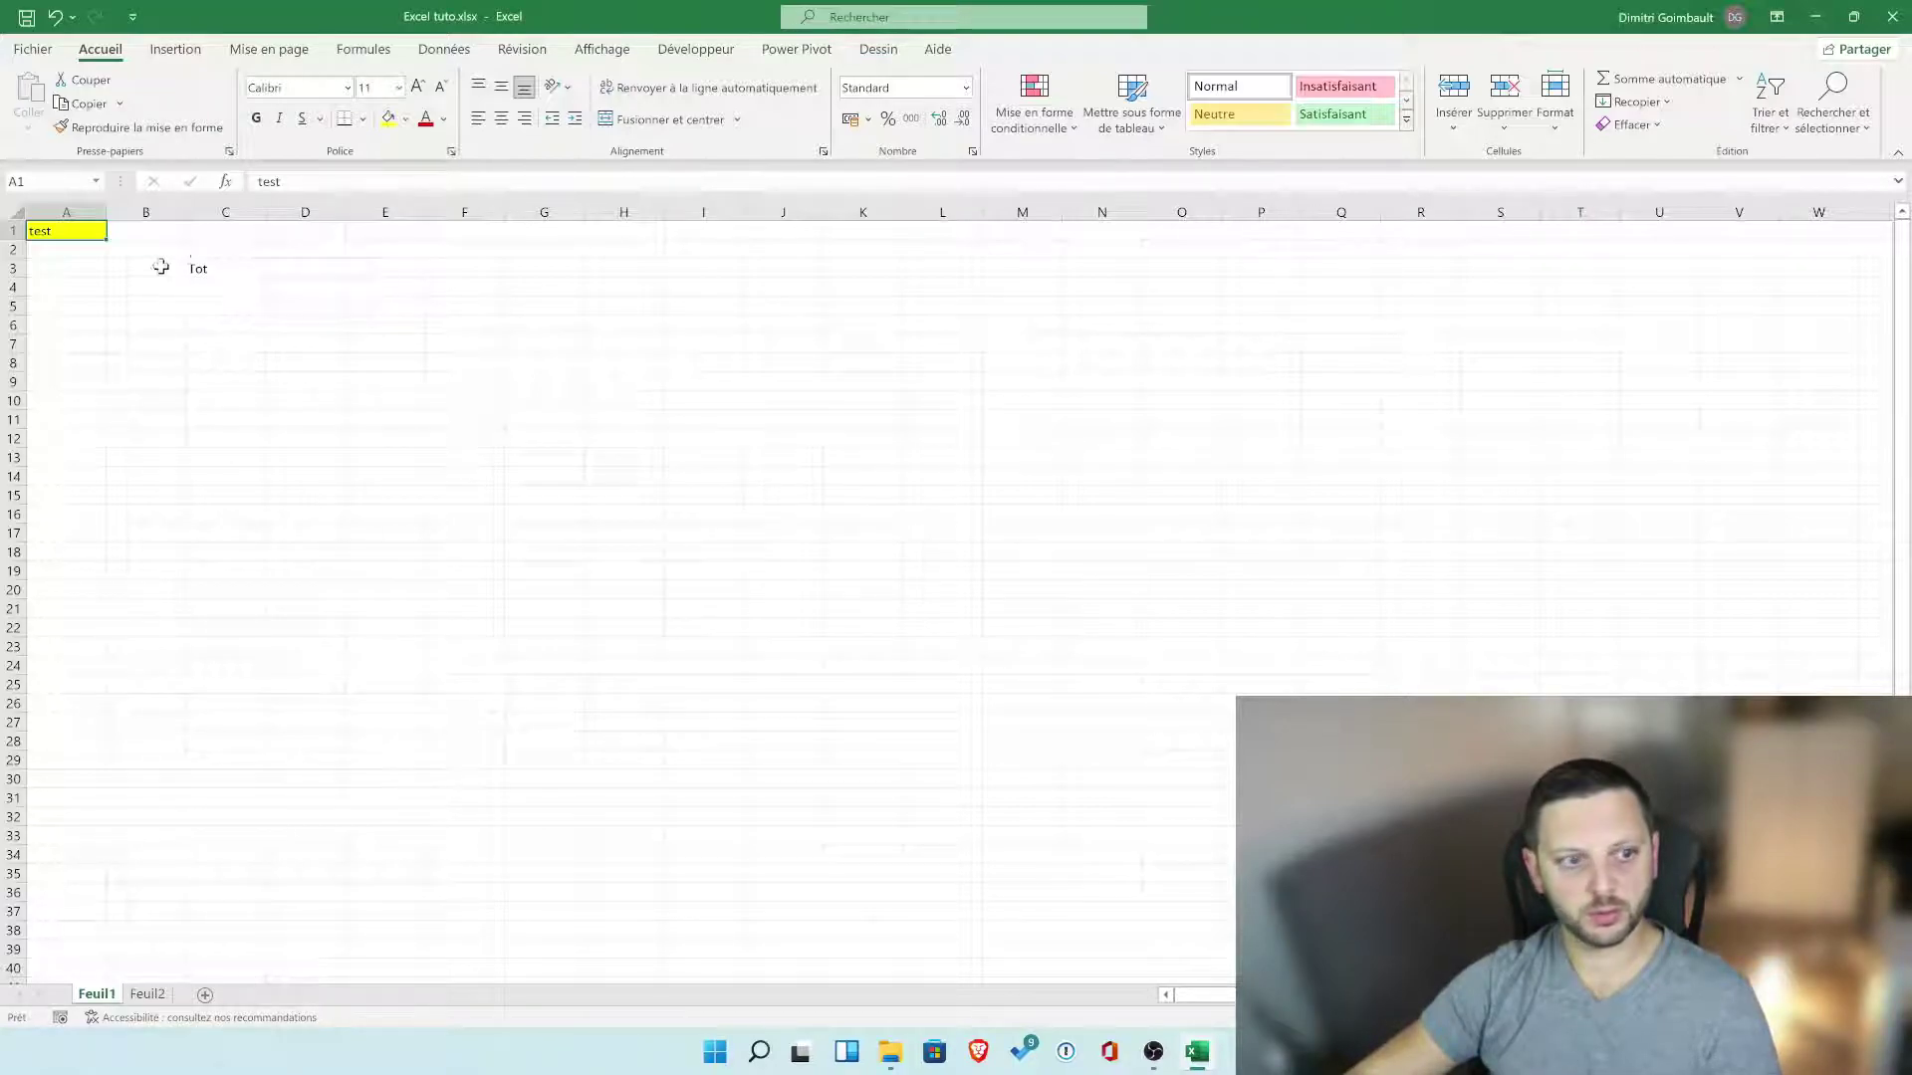
{"action": "left_click", "coordinate": [48, 50]}
{"action": "left_click", "coordinate": [80, 237]}
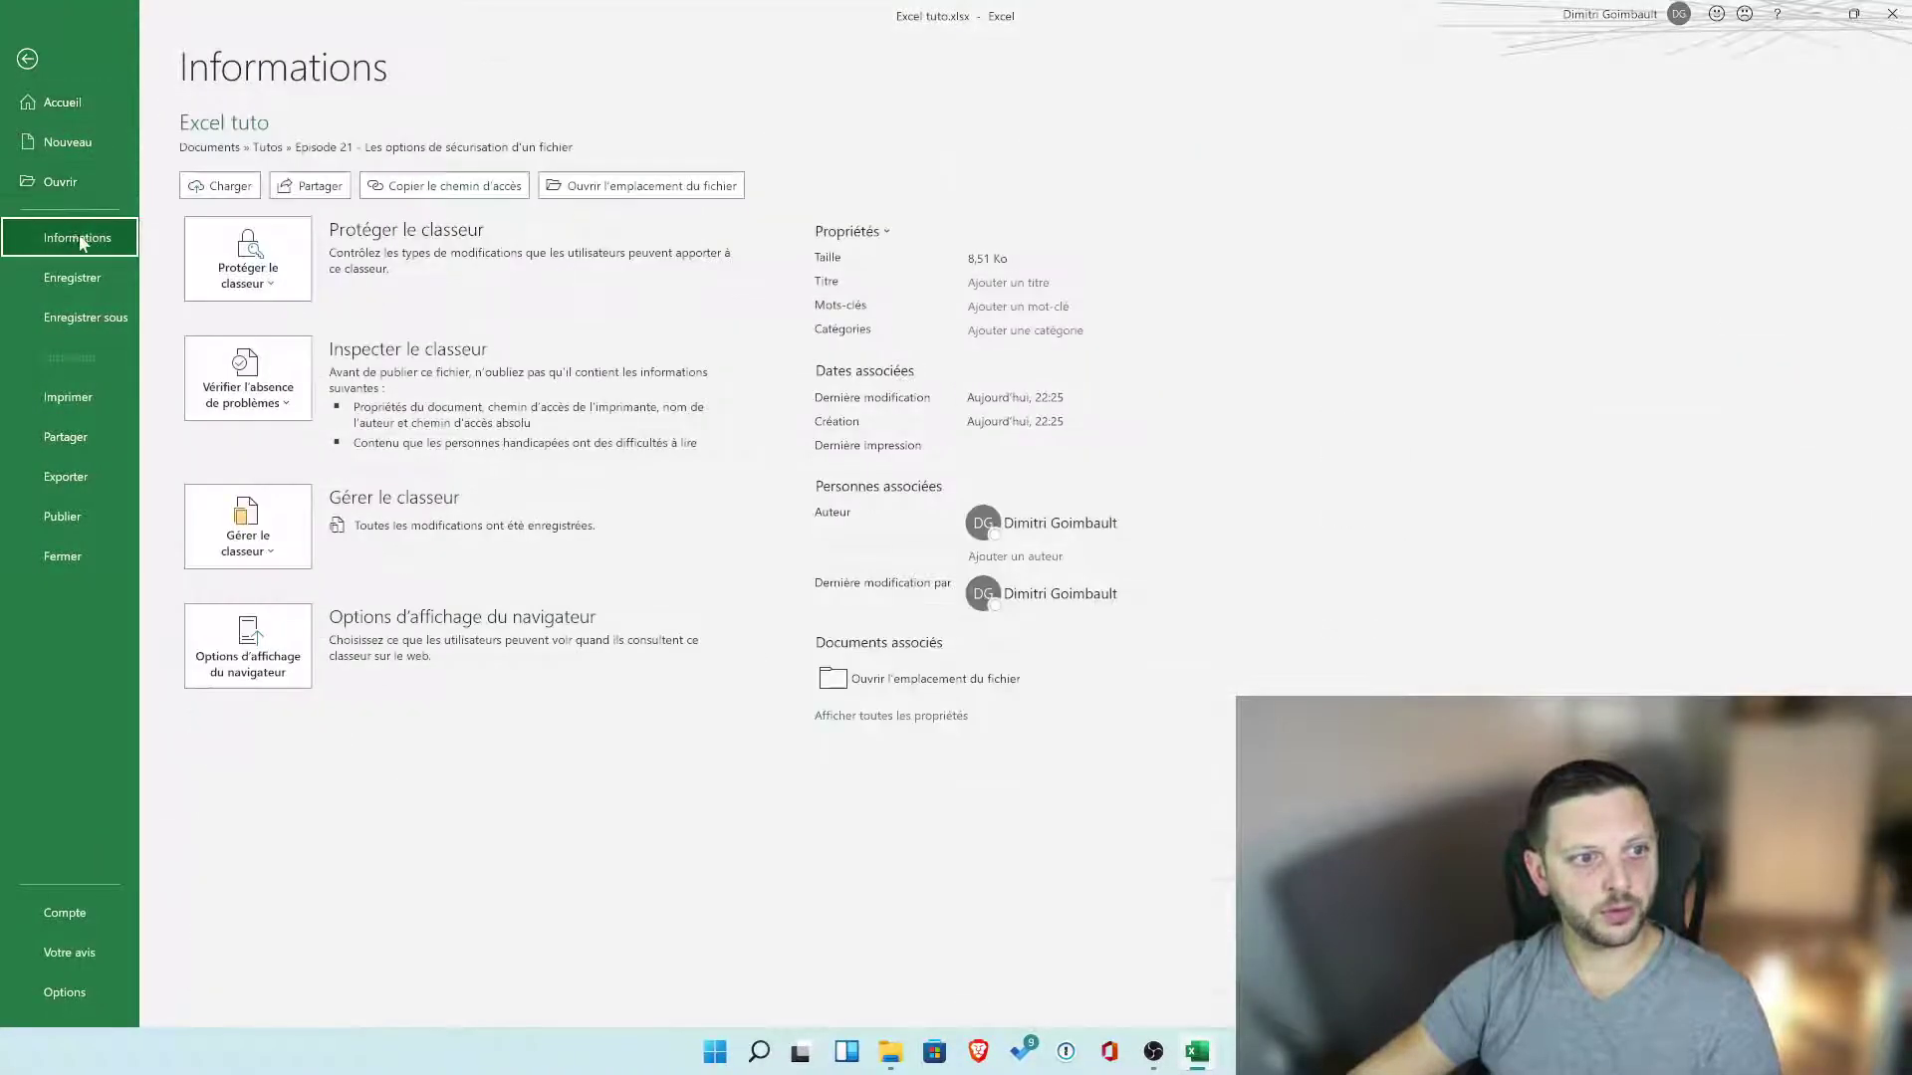
{"action": "left_click", "coordinate": [267, 289]}
{"action": "left_click", "coordinate": [305, 470]}
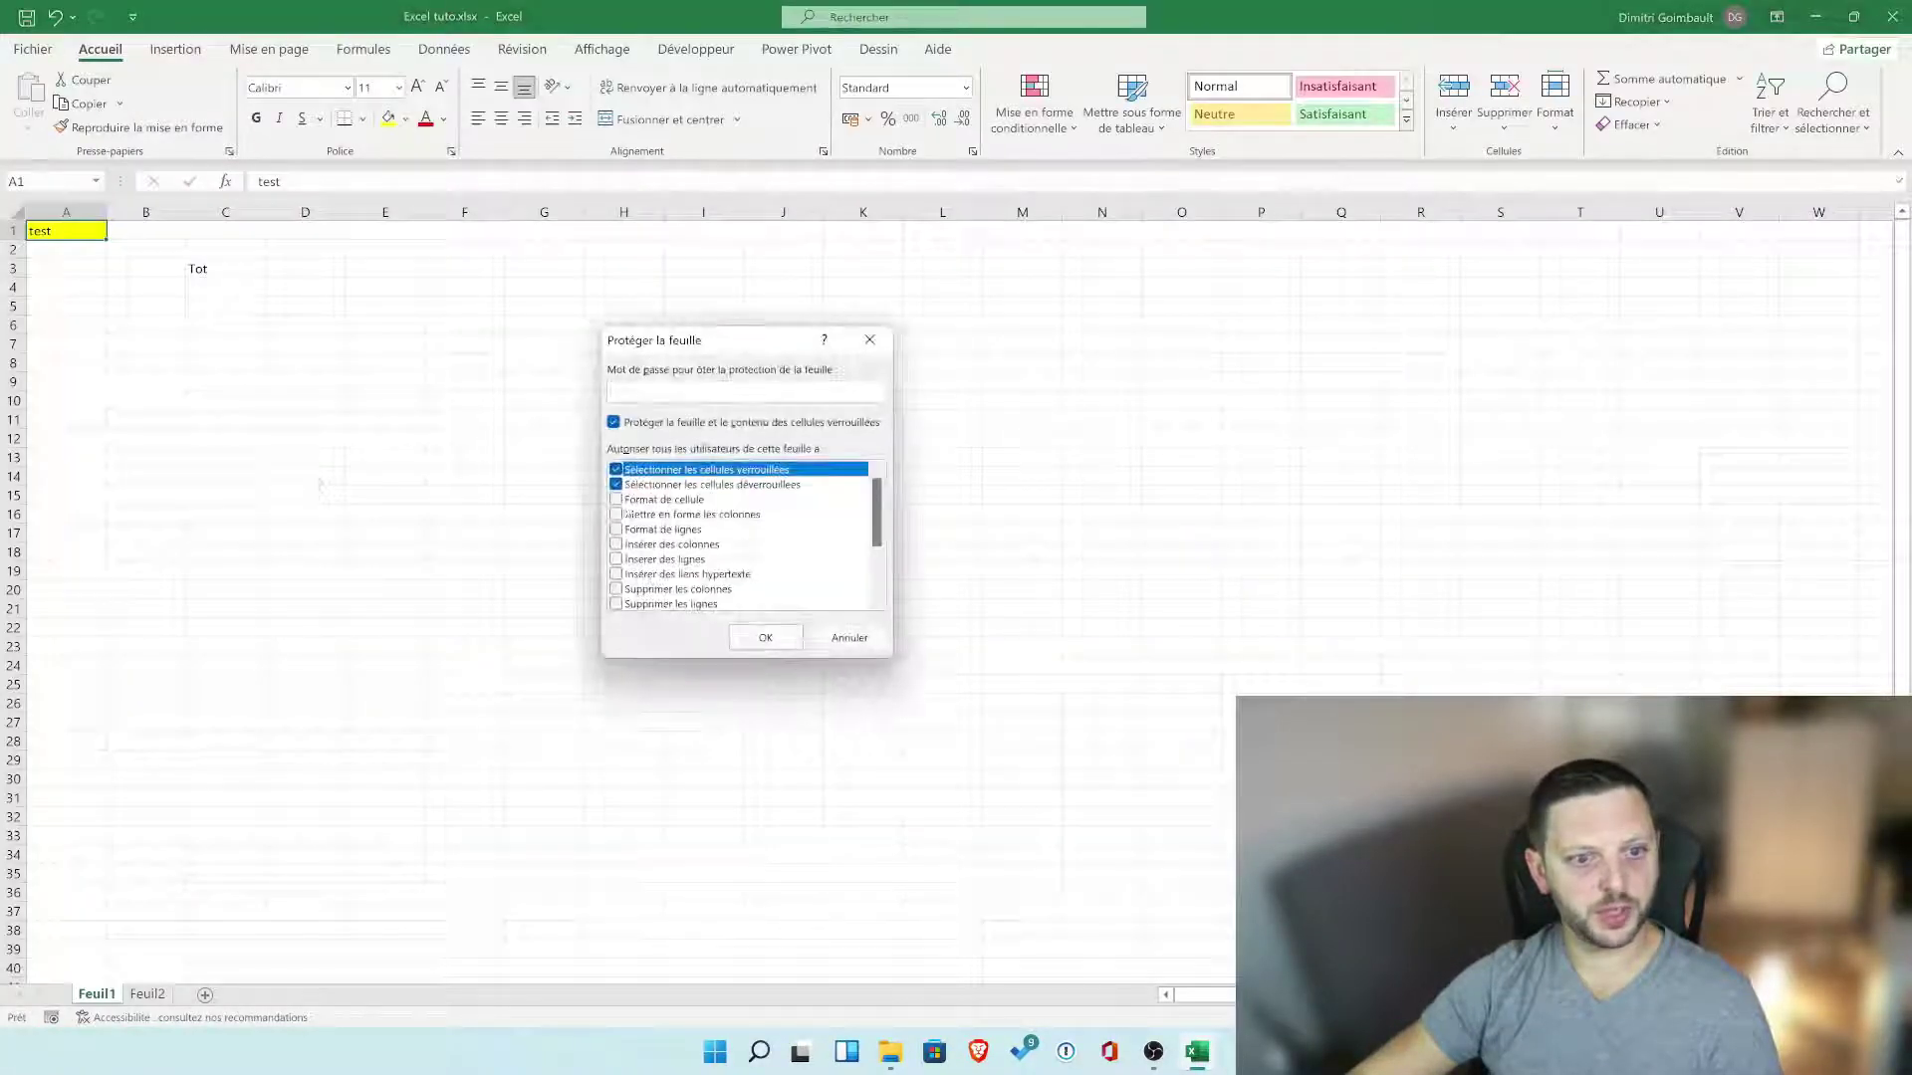
{"action": "left_click", "coordinate": [774, 644]}
{"action": "left_click", "coordinate": [384, 419]}
{"action": "type", "text": "a"}
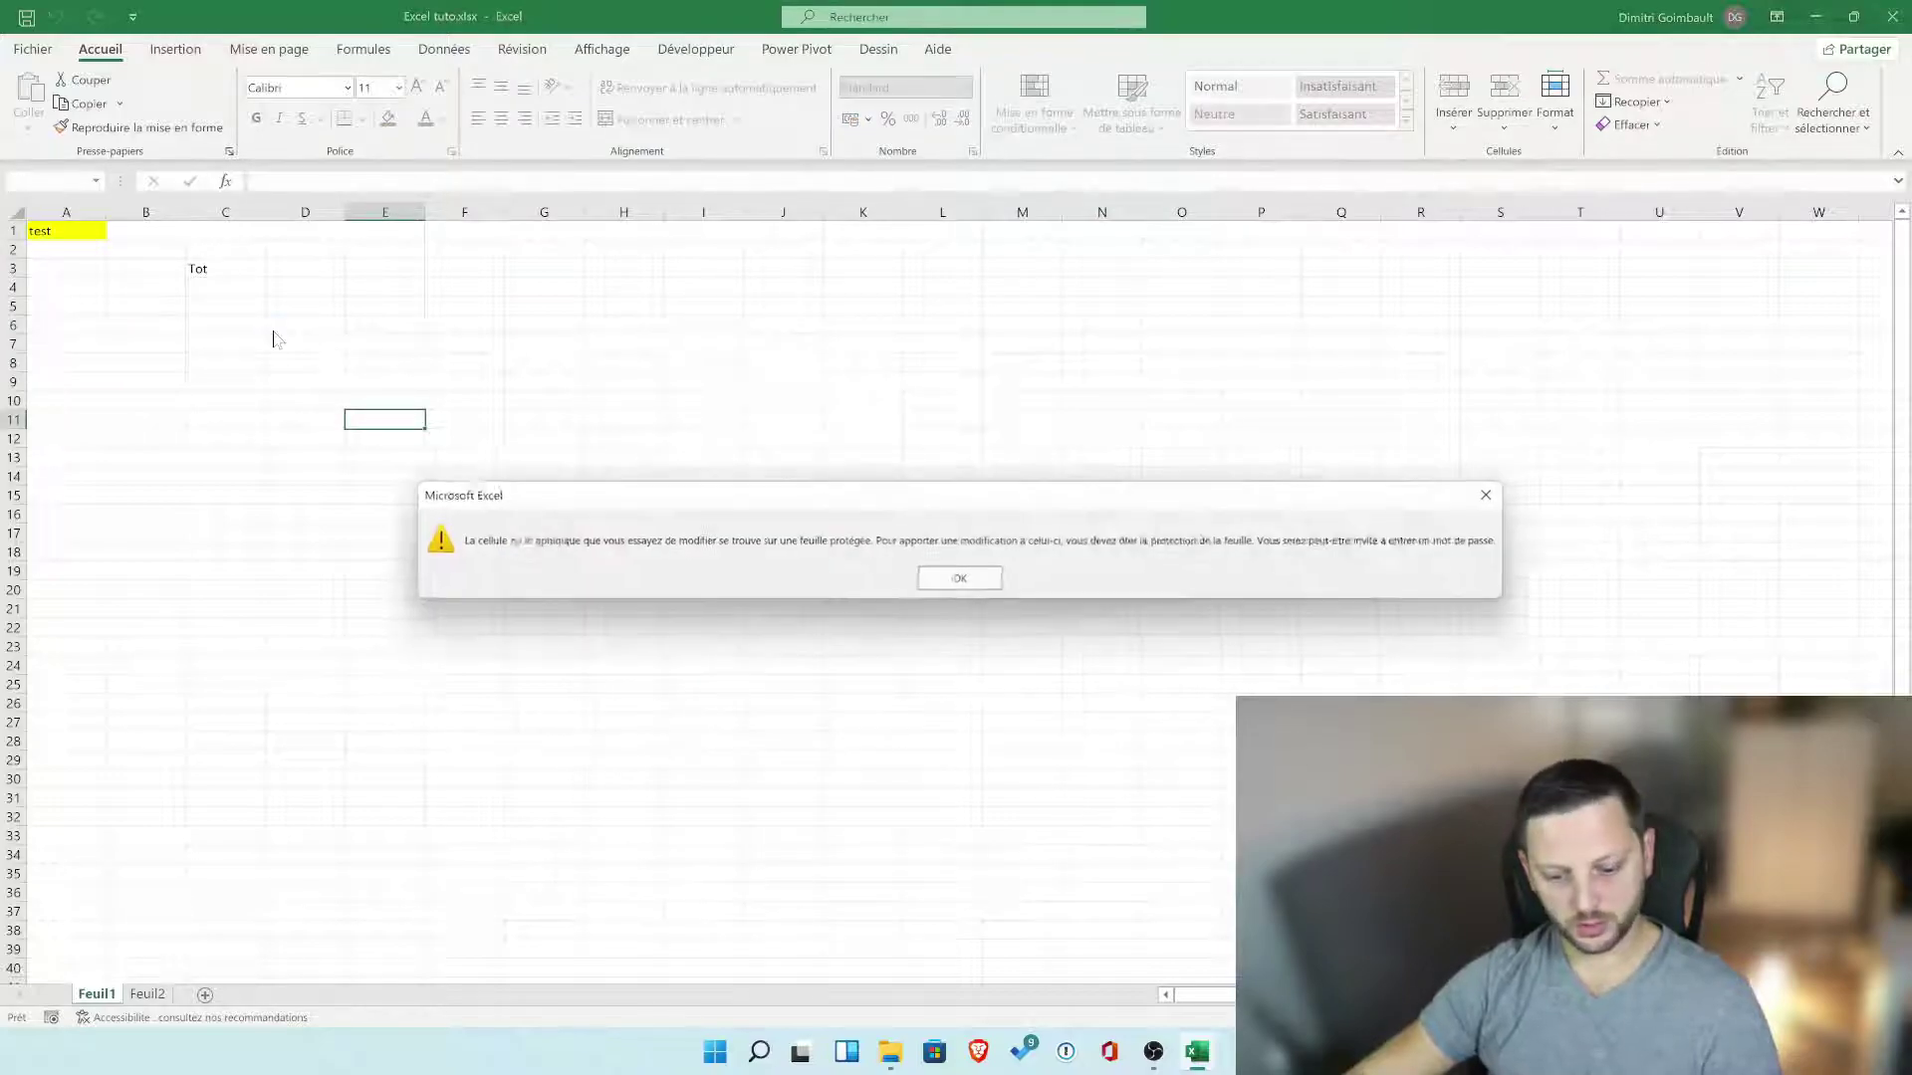
{"action": "left_click", "coordinate": [959, 580]}
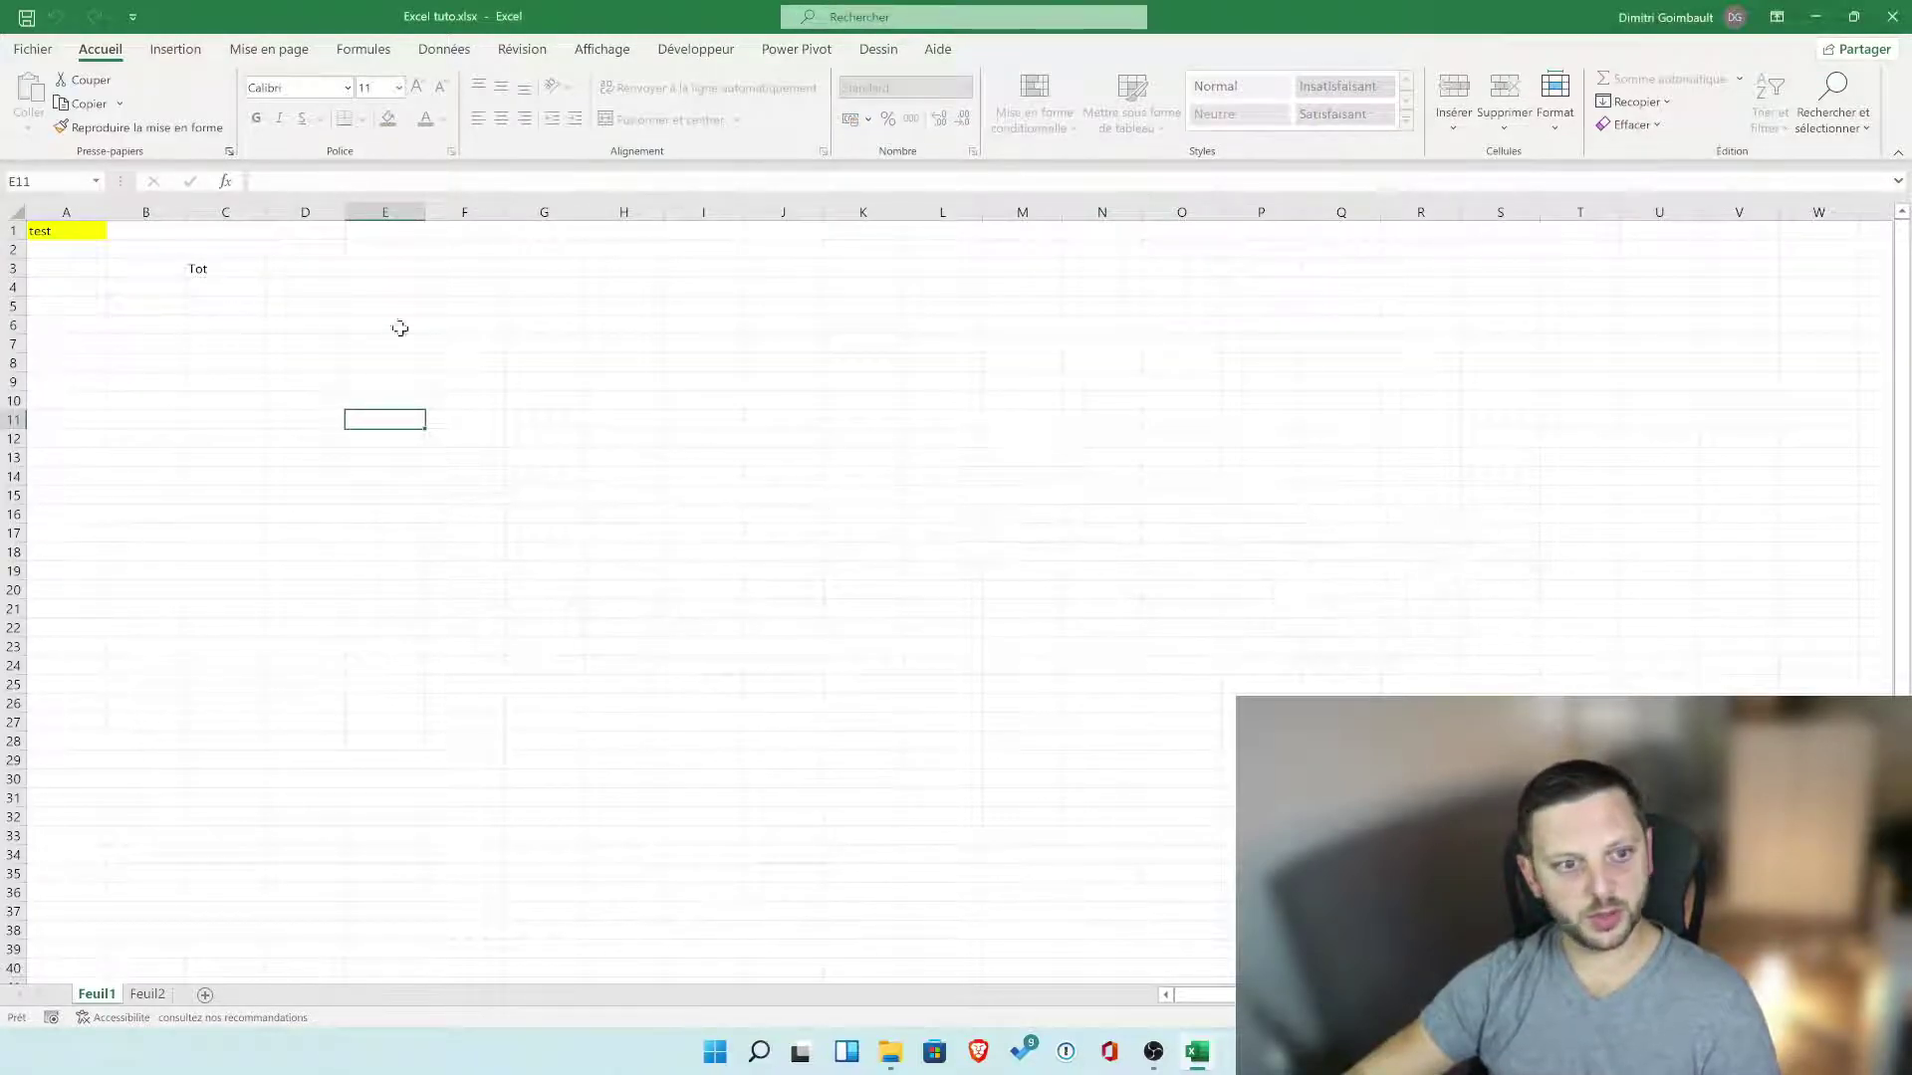
{"action": "left_click", "coordinate": [244, 268]}
{"action": "key", "text": "Delete"}
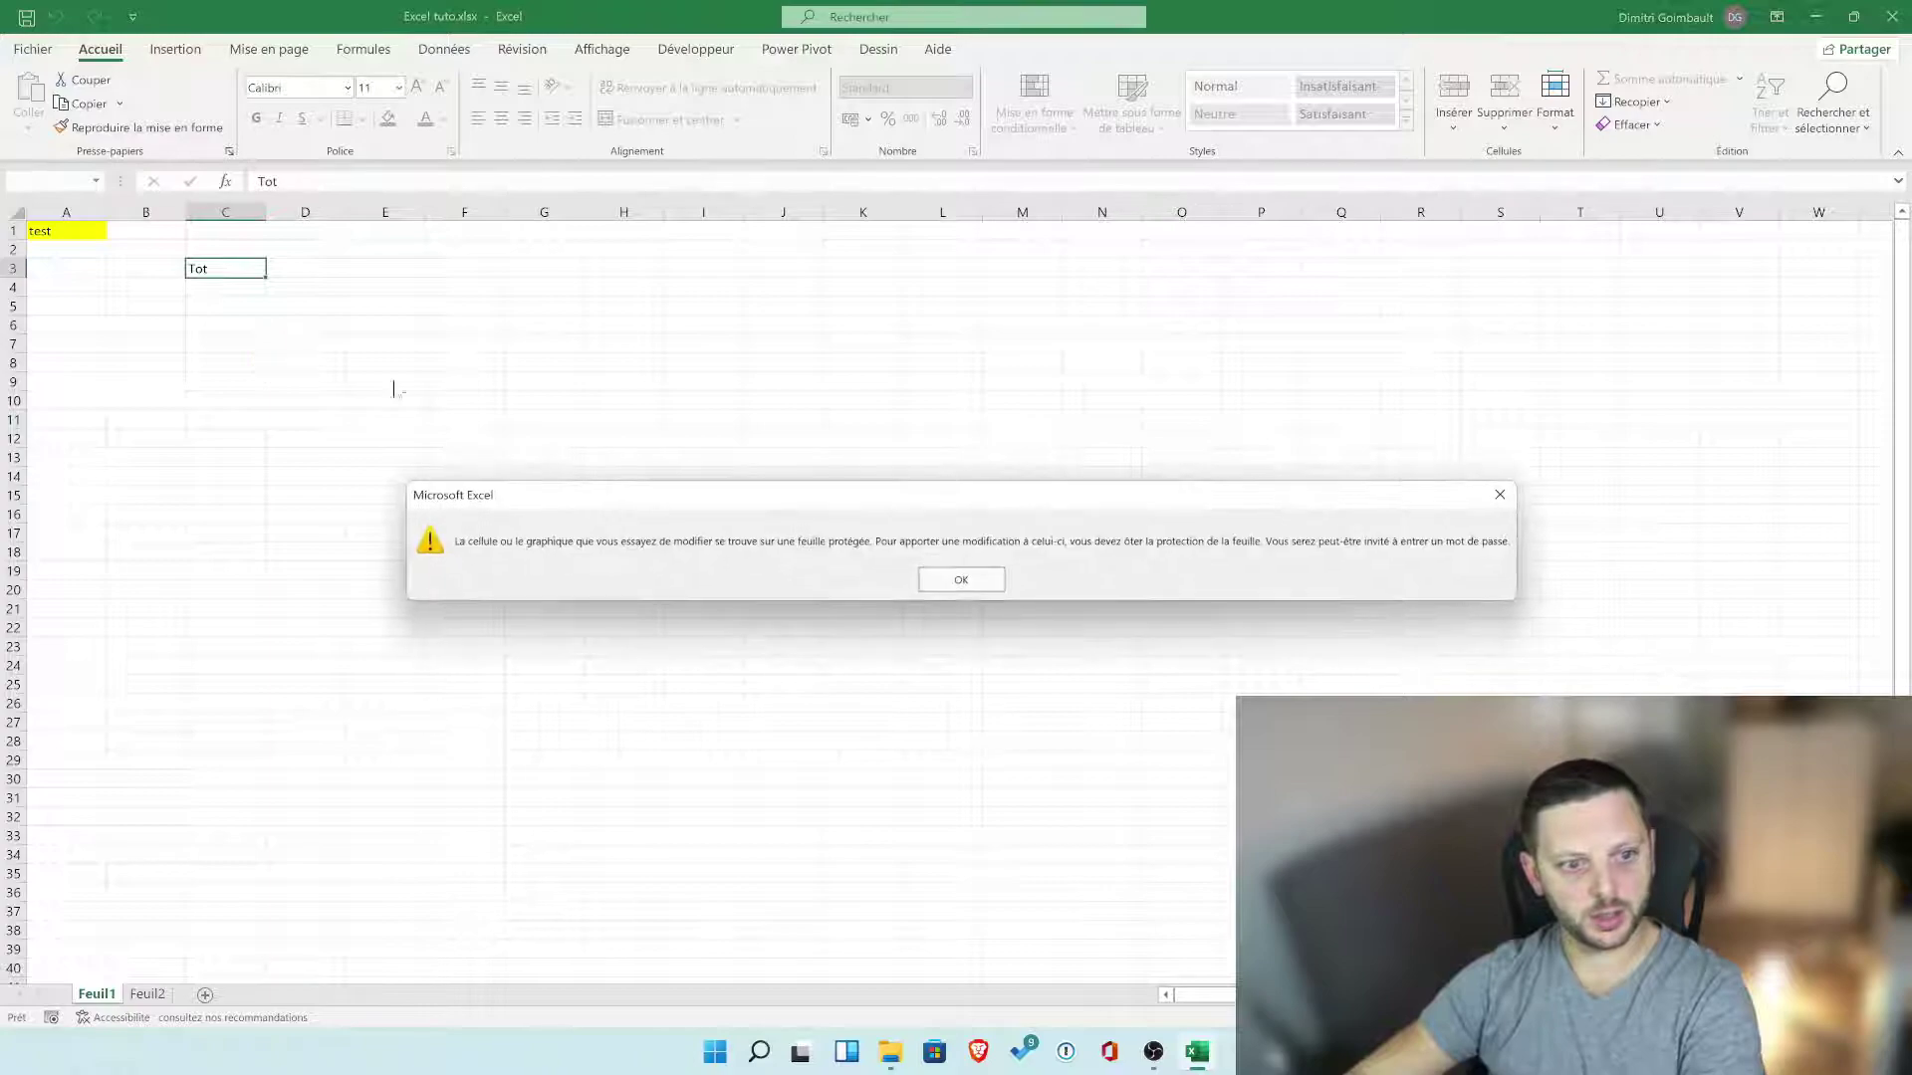
{"action": "left_click", "coordinate": [946, 583]}
{"action": "left_click", "coordinate": [65, 230]}
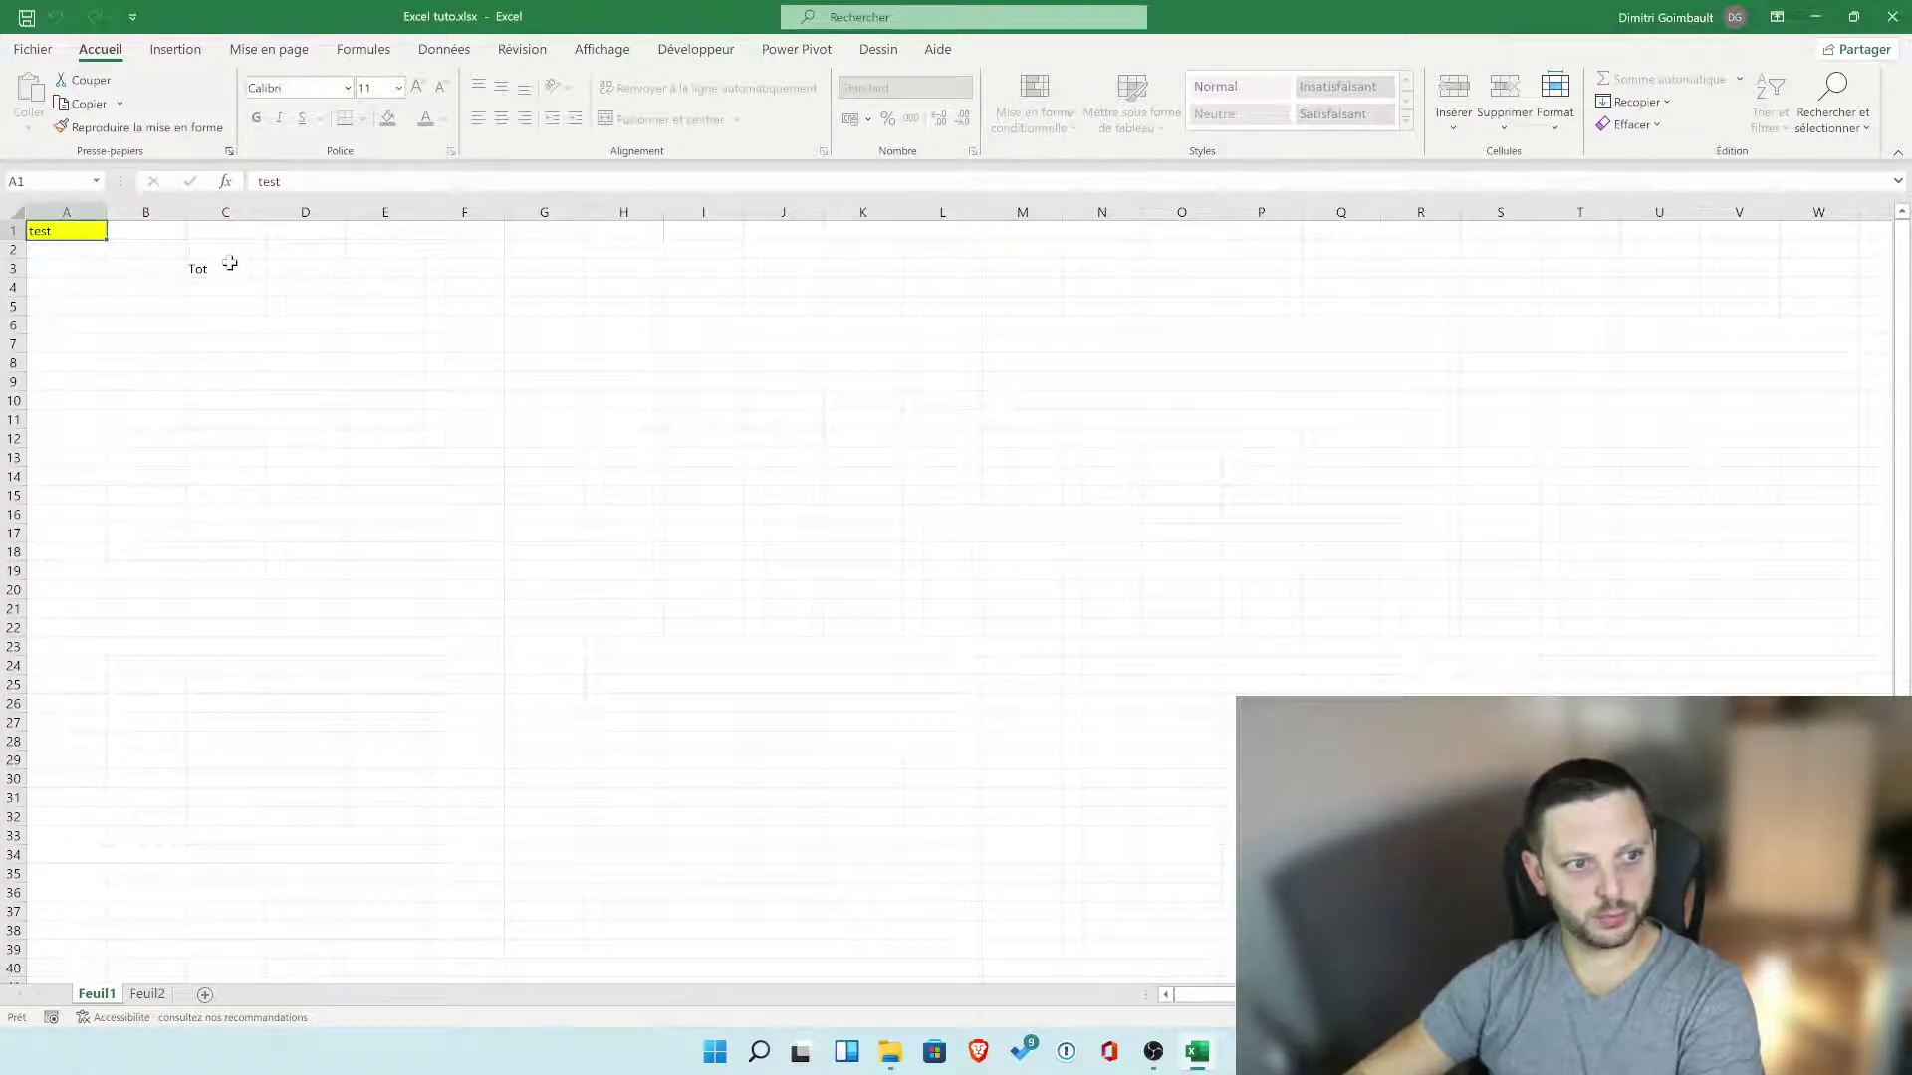
{"action": "key", "text": "BackSpace"}
{"action": "key", "text": "Return"}
{"action": "left_click", "coordinate": [62, 232]}
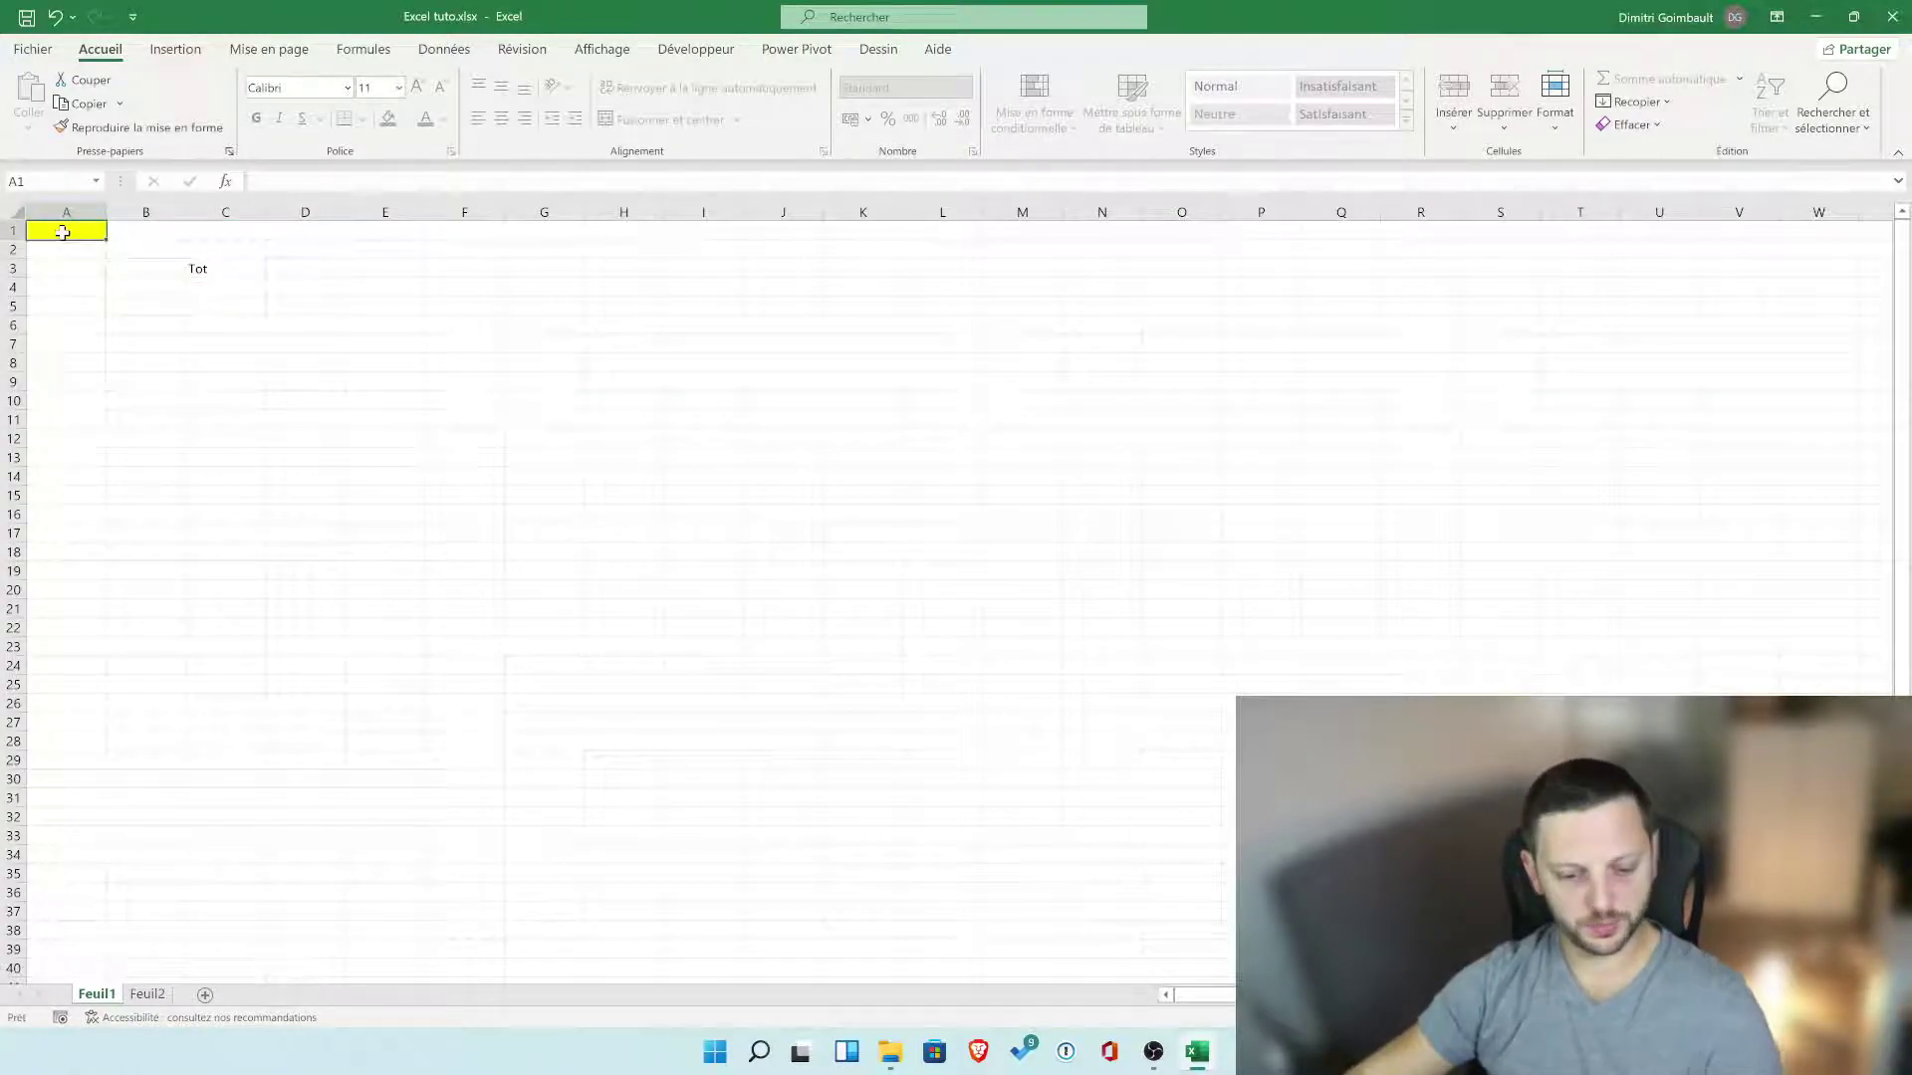
{"action": "type", "text": "Toto"}
{"action": "key", "text": "Return"}
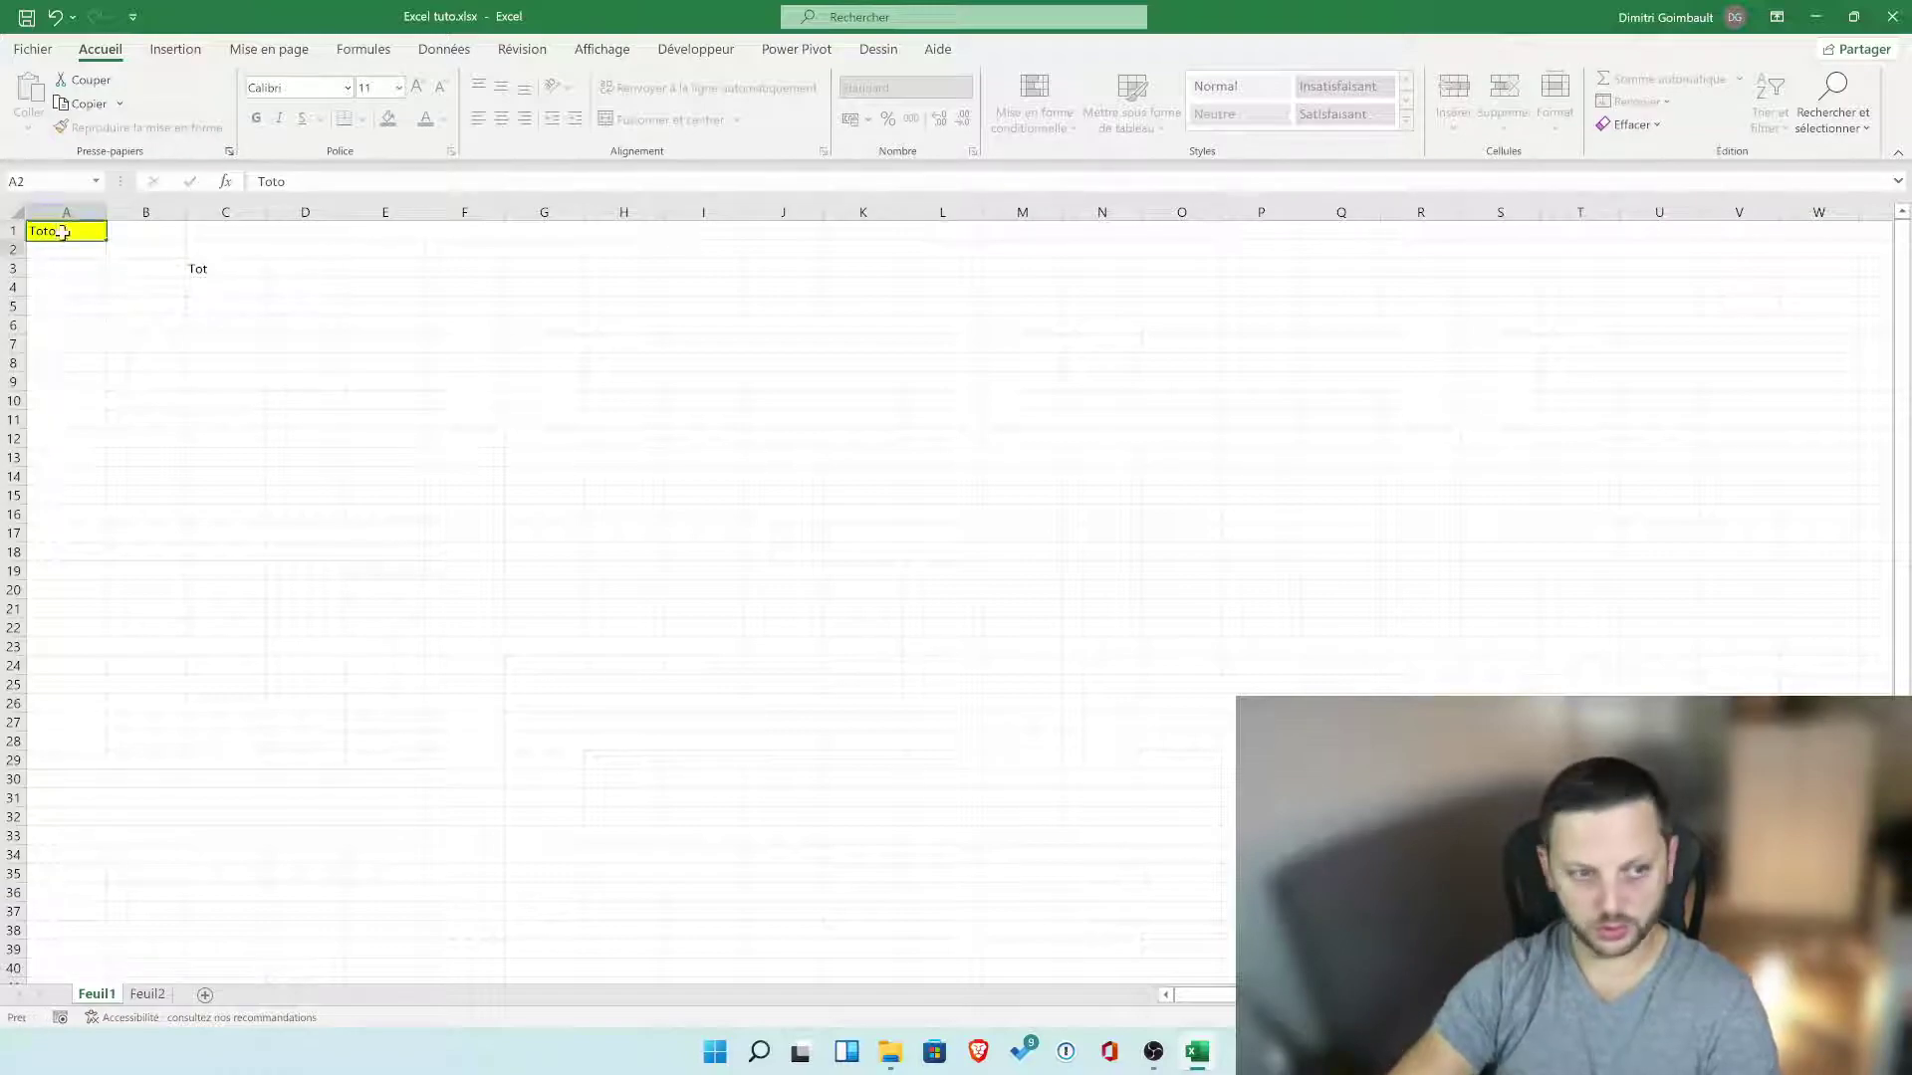
{"action": "double_click", "coordinate": [401, 356]}
Step: Dismiss the protection warning and check on the Info page which sheets are protected
{"action": "left_click", "coordinate": [981, 586]}
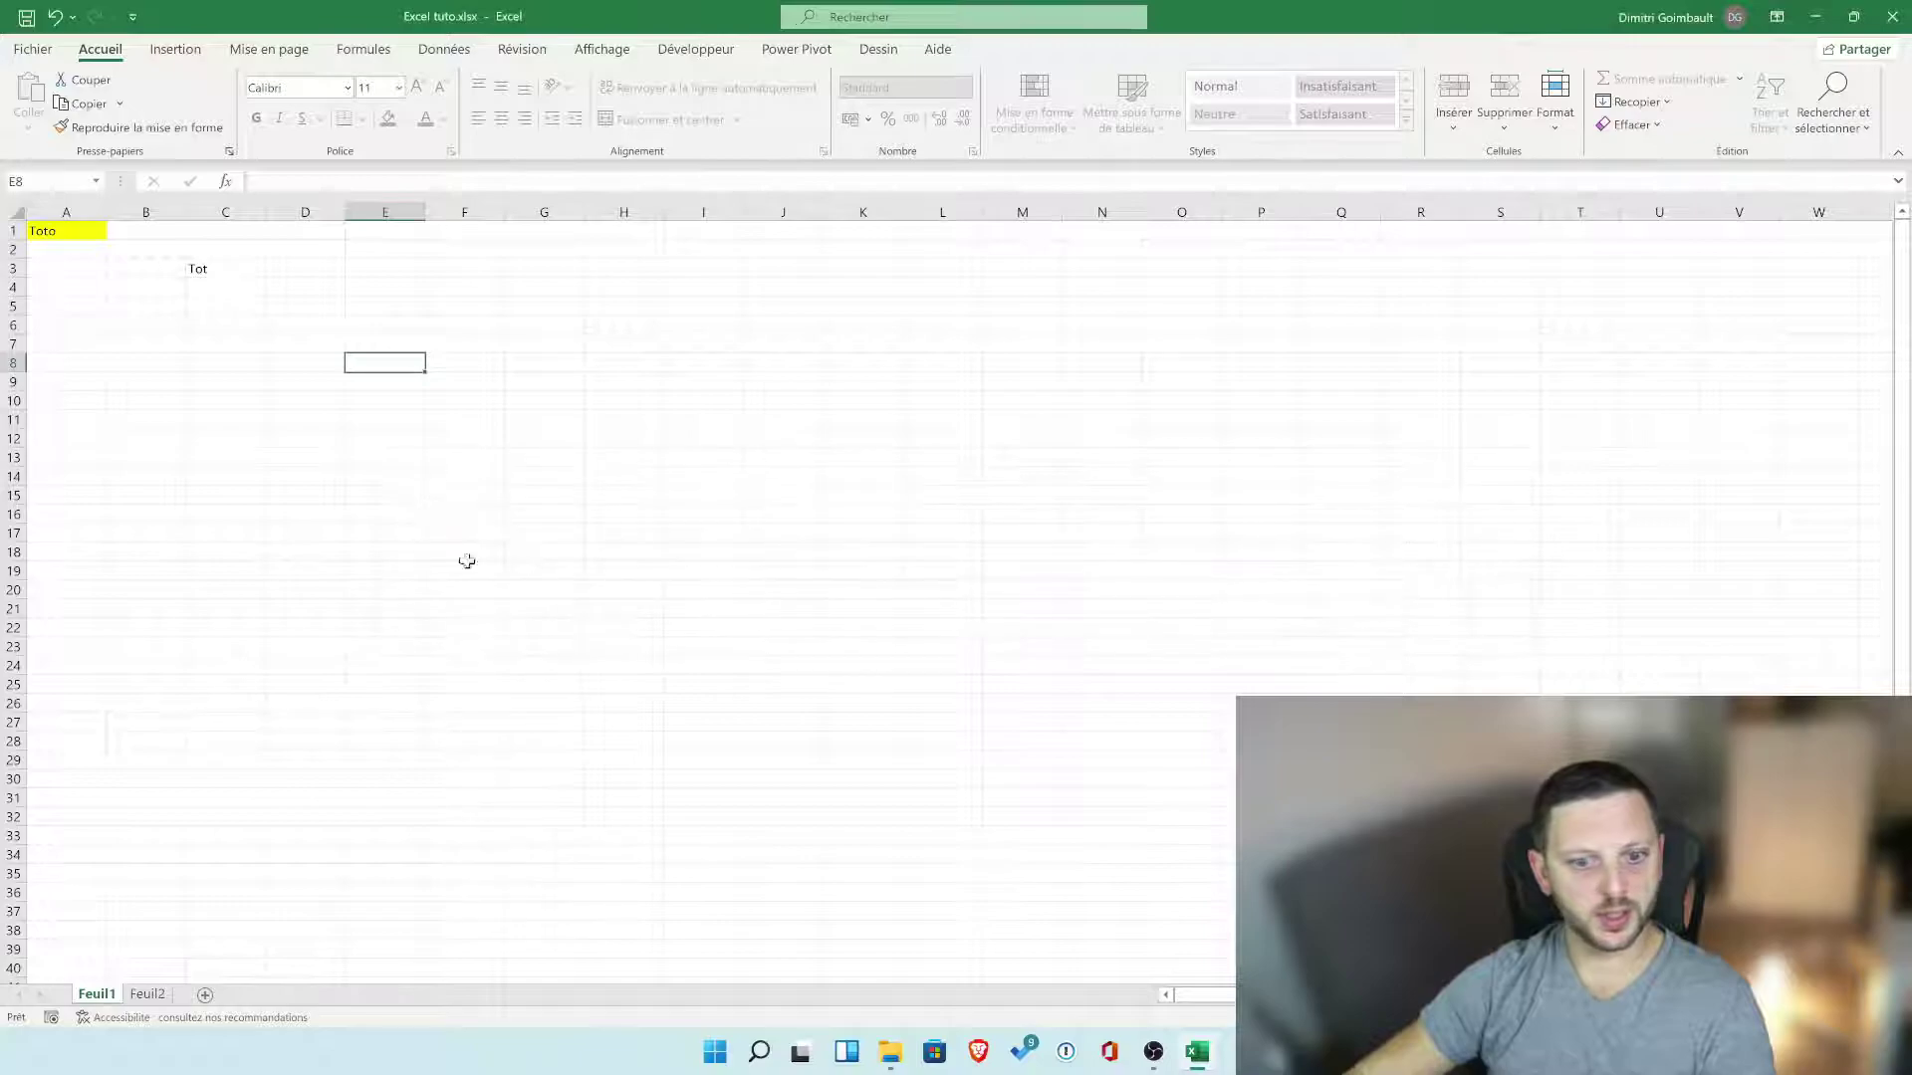
{"action": "left_click", "coordinate": [34, 47]}
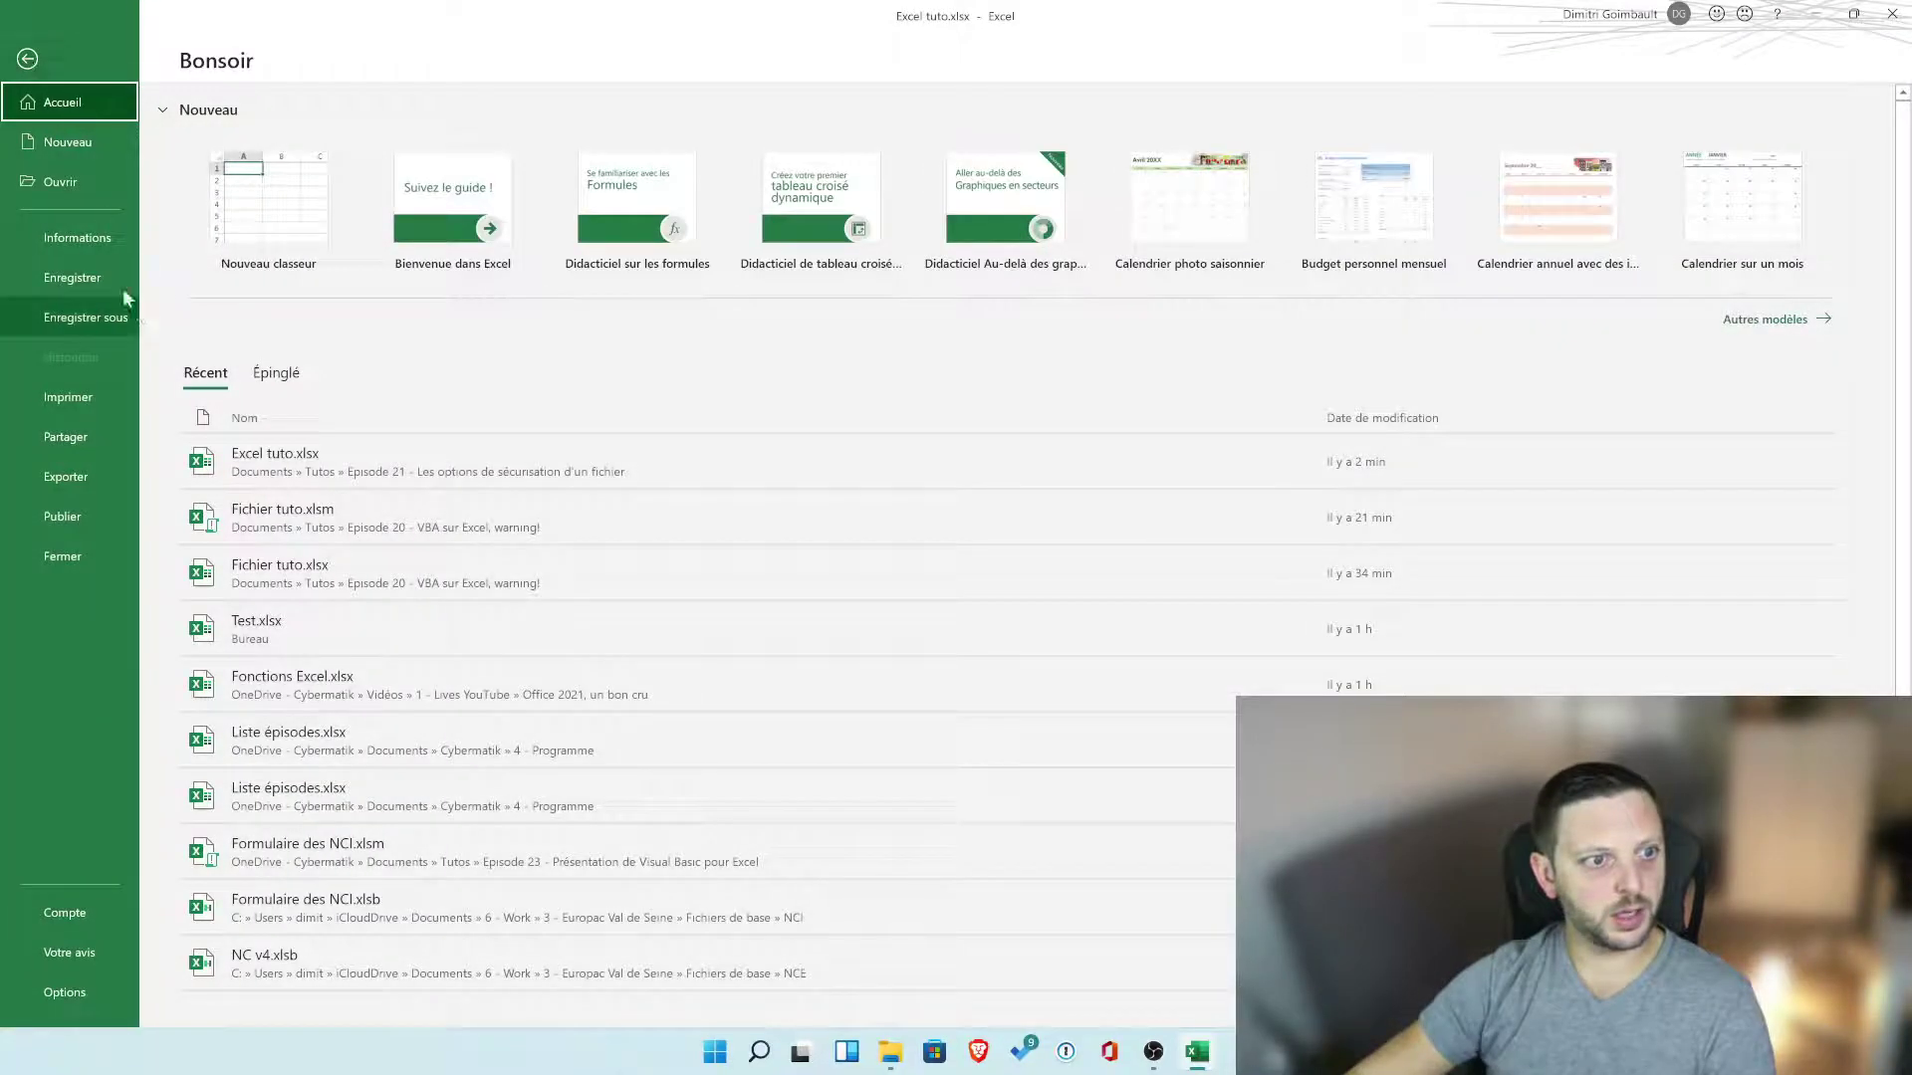
{"action": "left_click", "coordinate": [79, 242]}
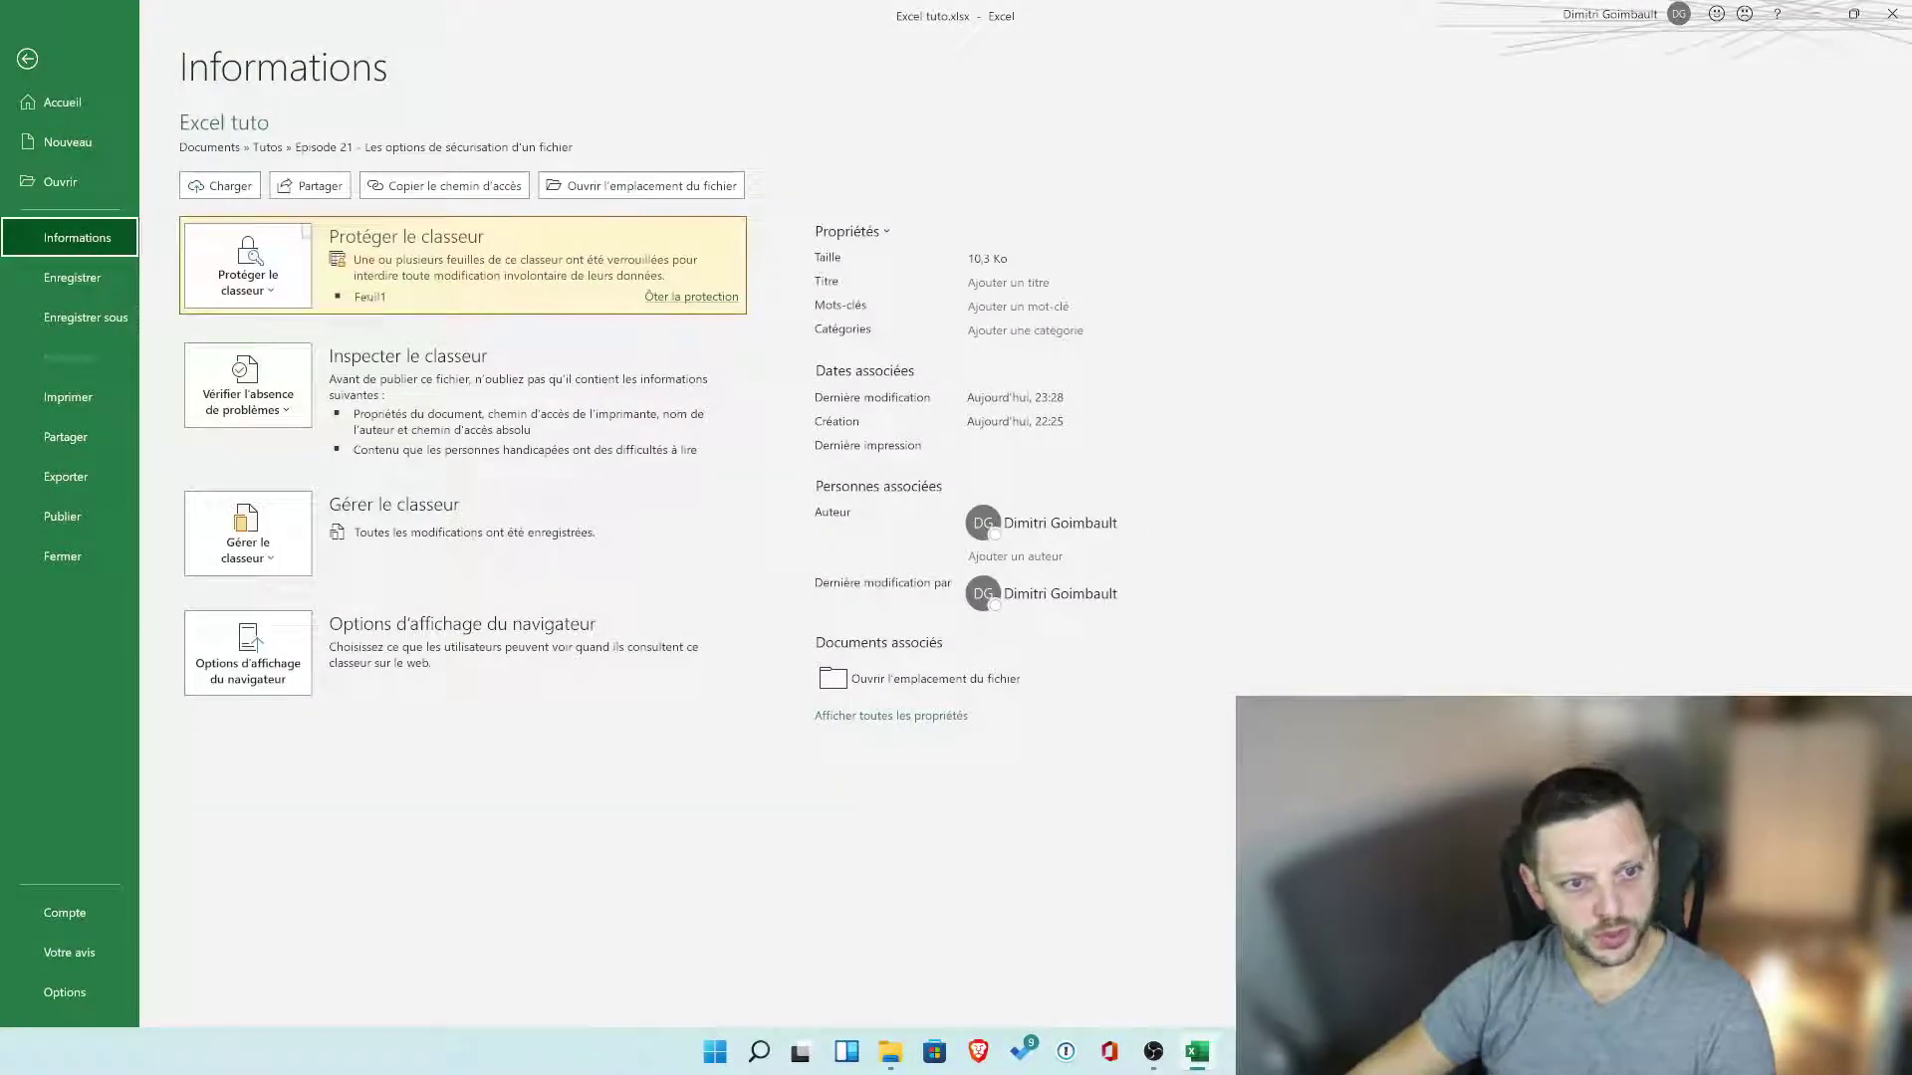
{"action": "left_click", "coordinate": [45, 58]}
Step: Type totot into cell B9 on sheet Feuil2
{"action": "left_click", "coordinate": [147, 994]}
{"action": "left_click", "coordinate": [159, 379]}
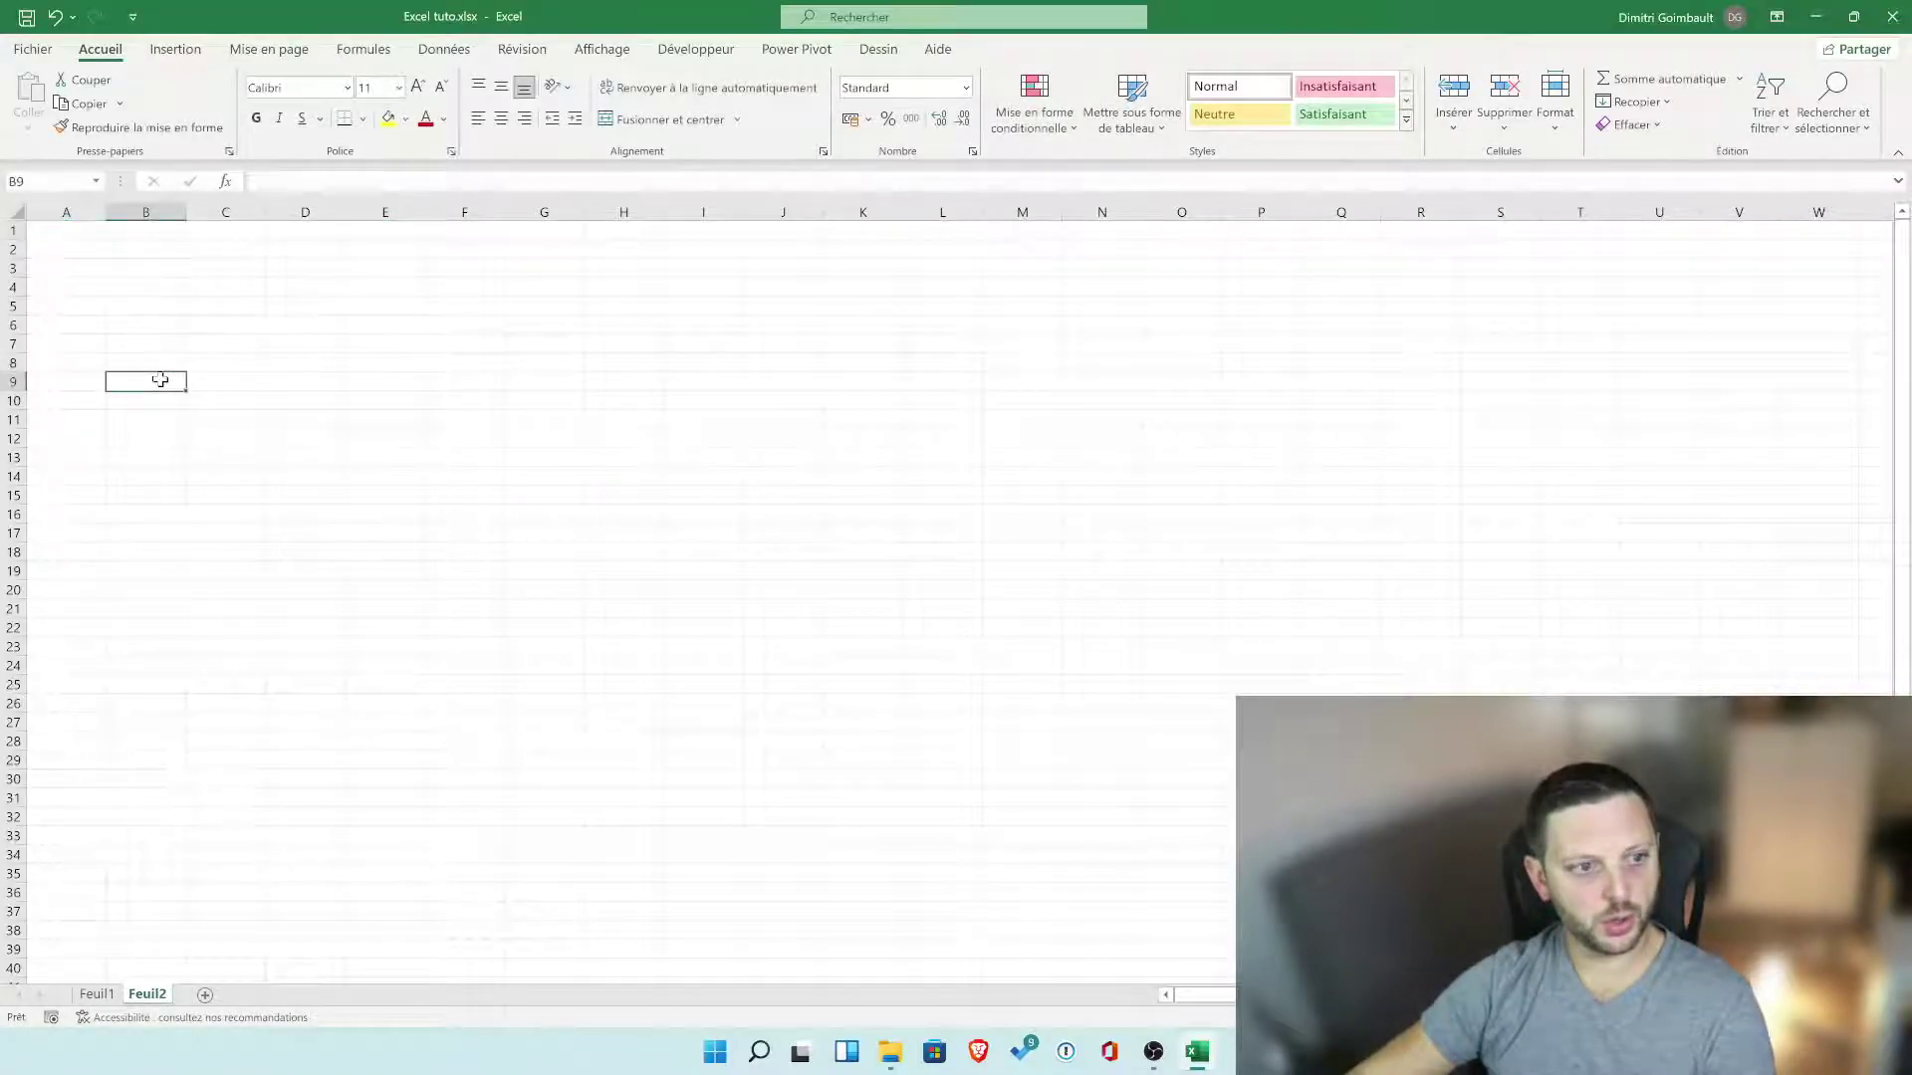
{"action": "type", "text": "totot"}
{"action": "key", "text": "Return"}
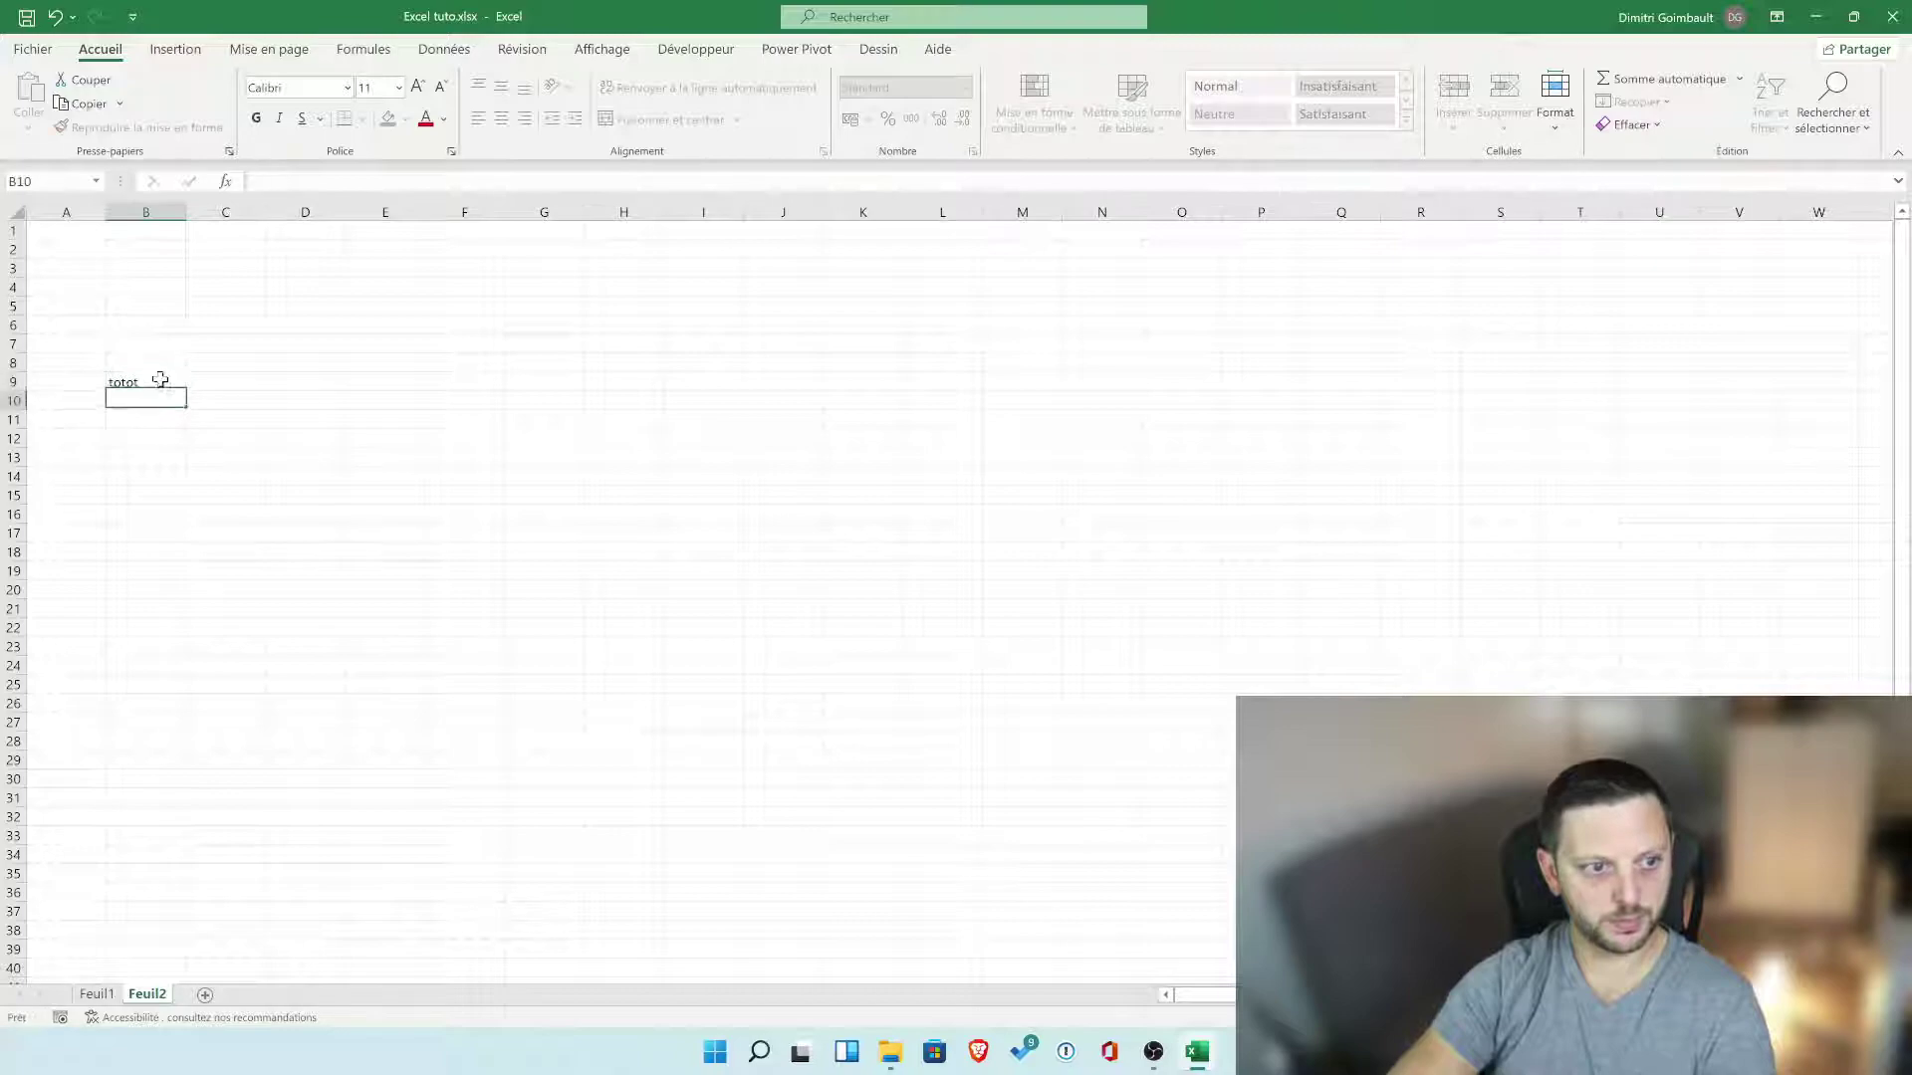
{"action": "left_click", "coordinate": [32, 56]}
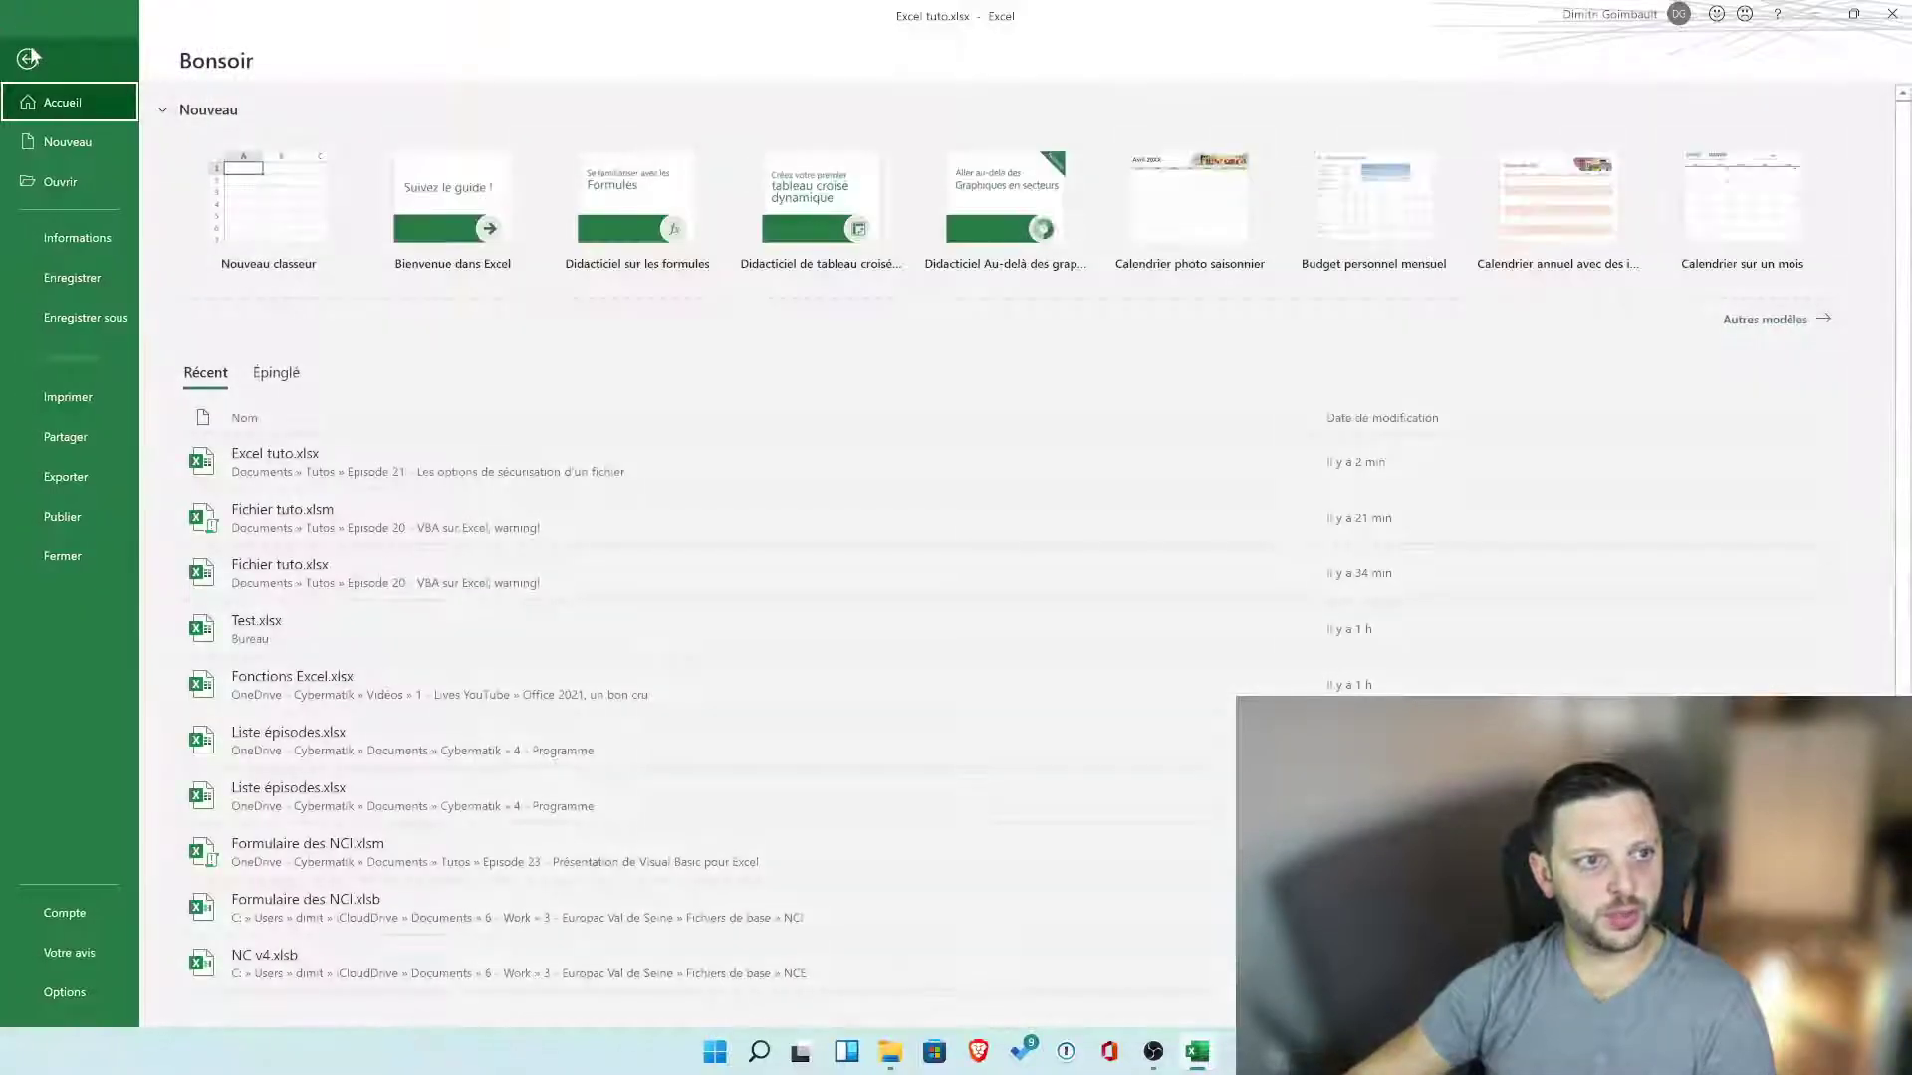
{"action": "left_click", "coordinate": [32, 55]}
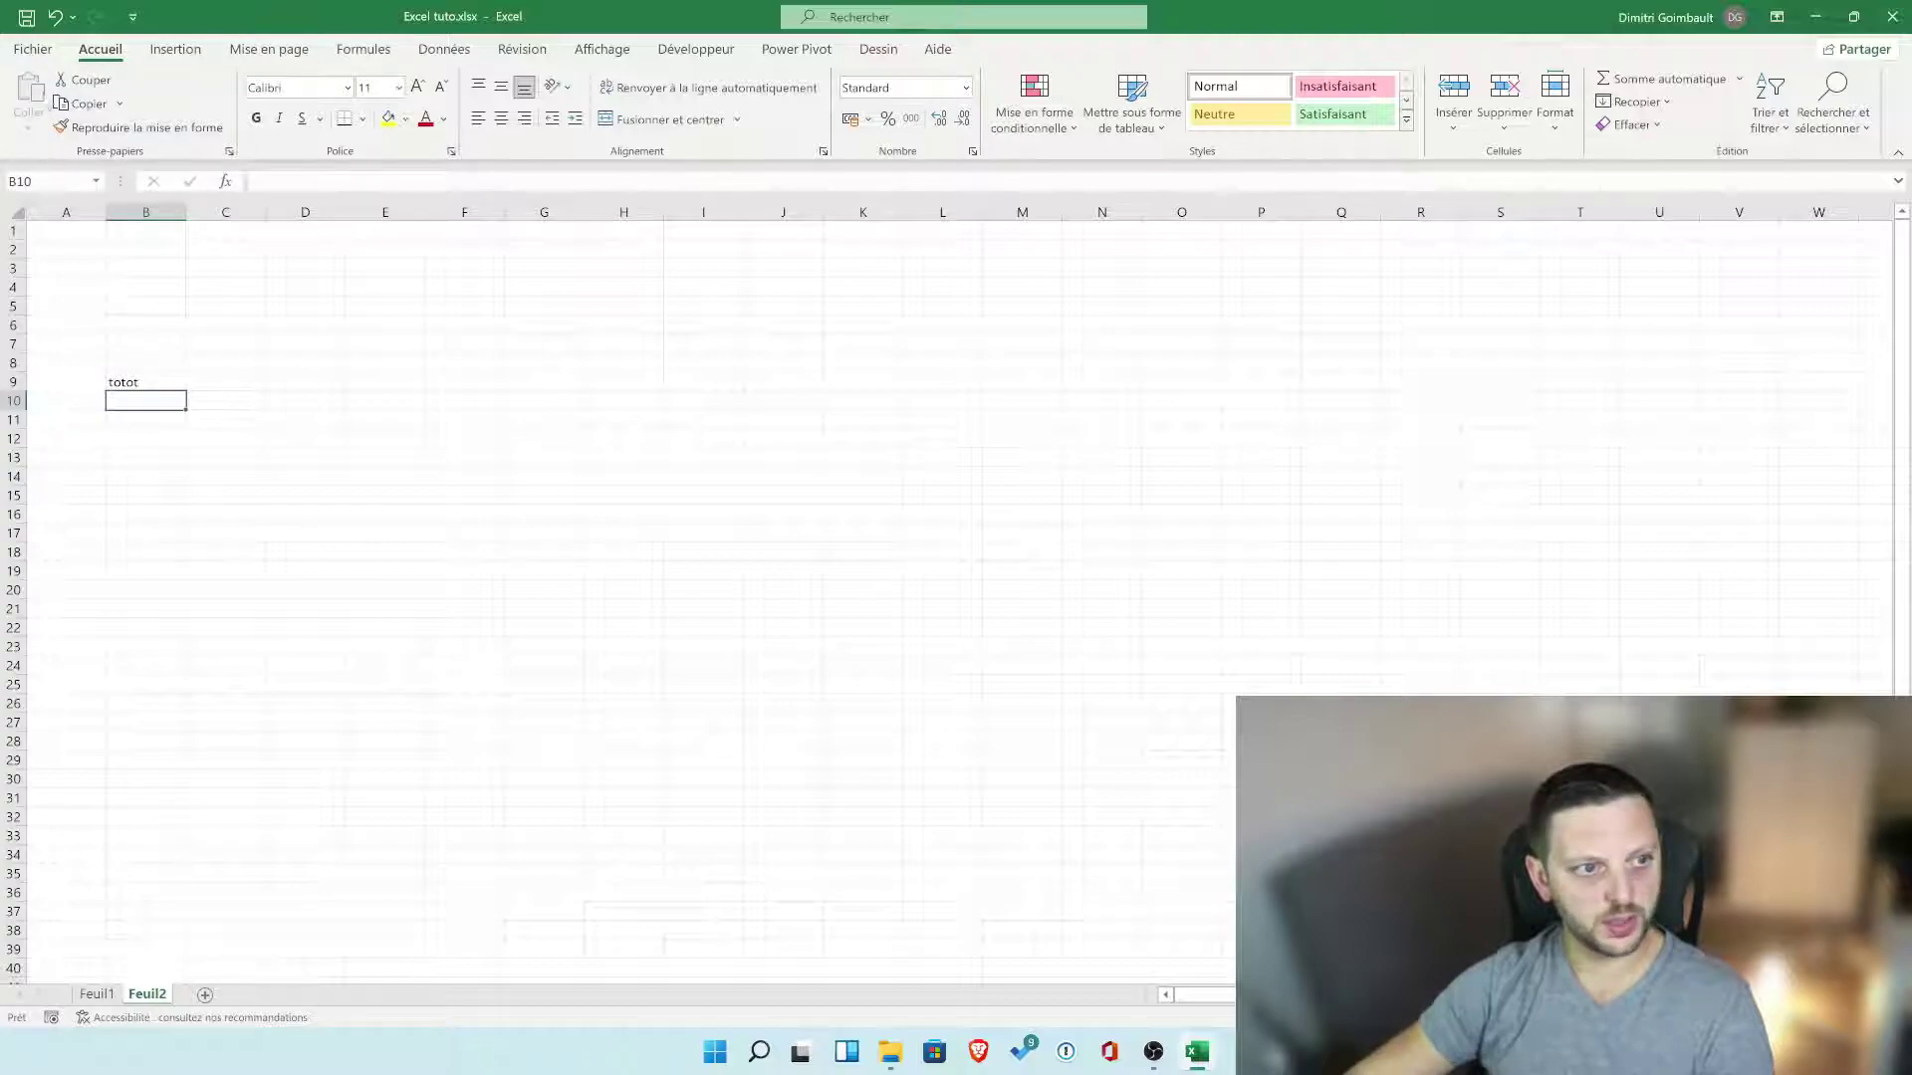
{"action": "left_click", "coordinate": [55, 16]}
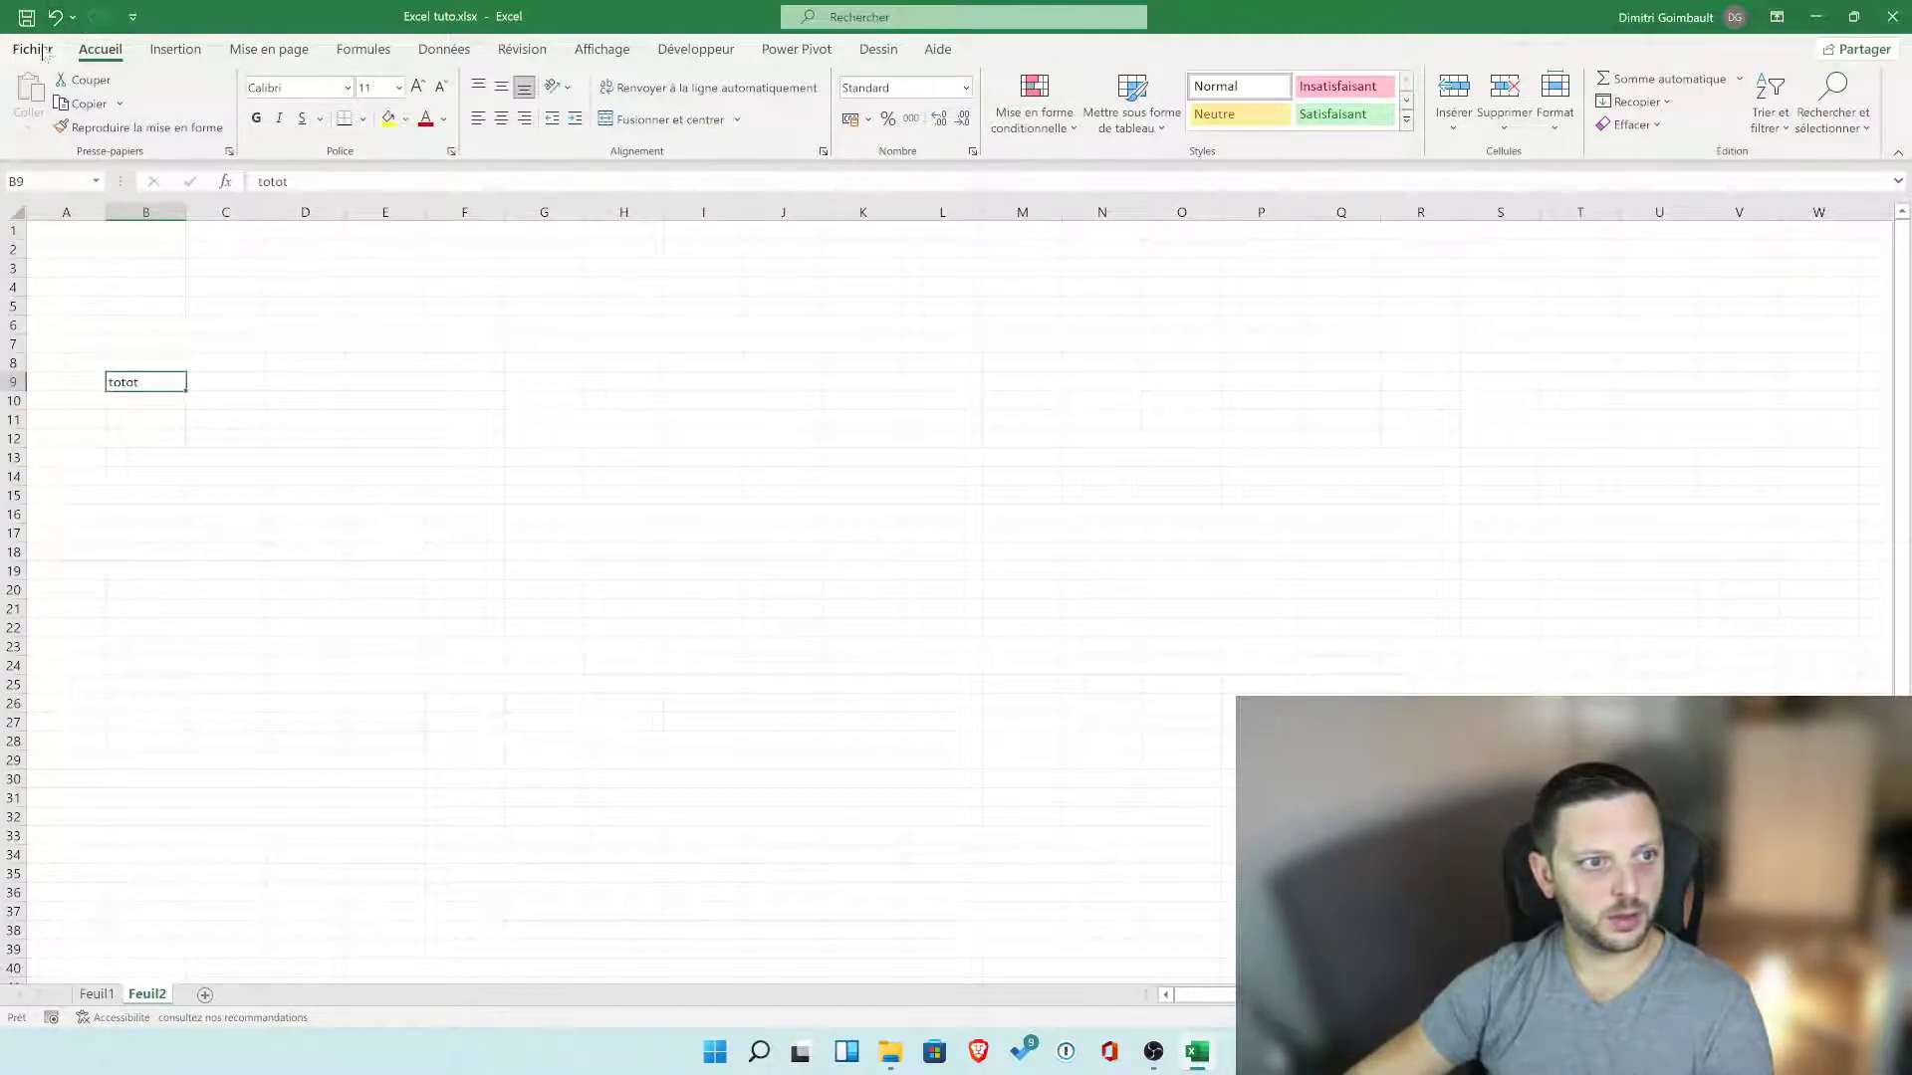
Step: Protect the active sheet Feuil2 with default permissions
{"action": "left_click", "coordinate": [31, 49]}
{"action": "left_click", "coordinate": [77, 237]}
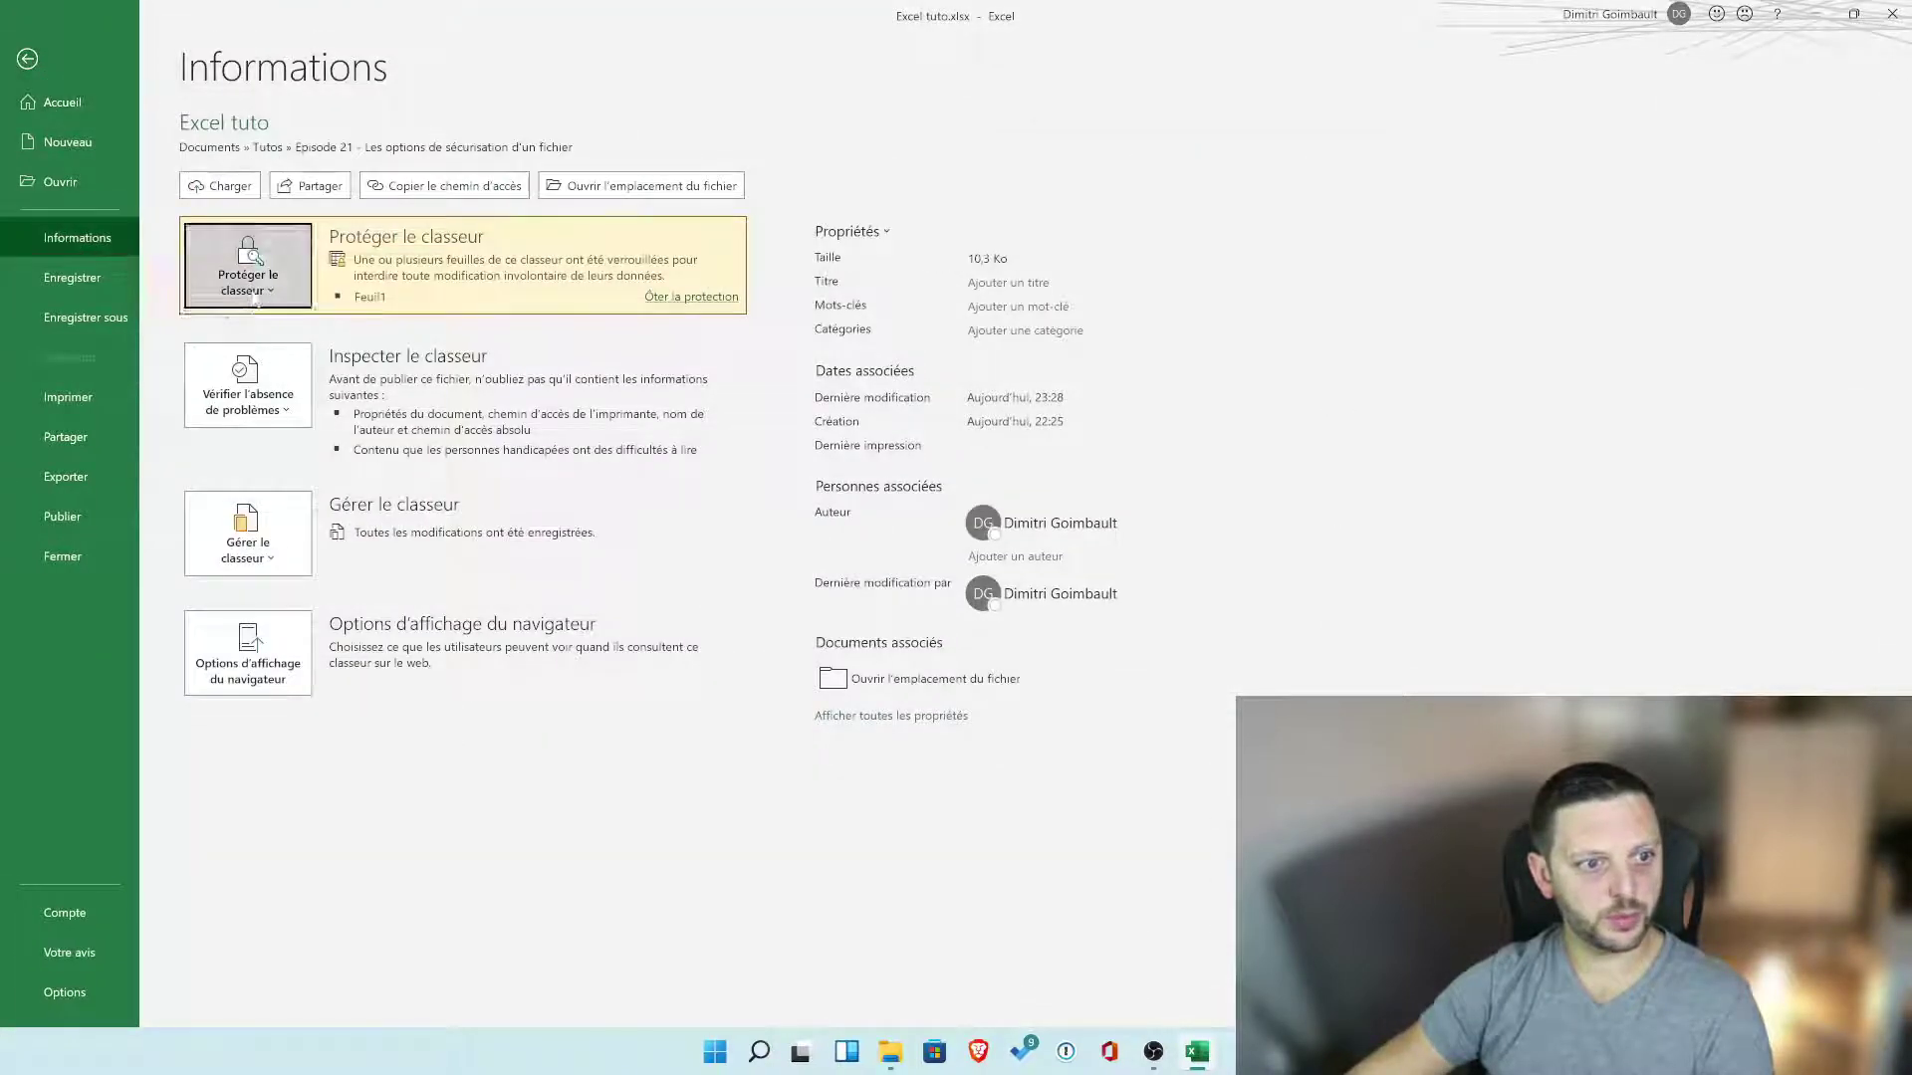
{"action": "left_click", "coordinate": [255, 299]}
{"action": "left_click", "coordinate": [328, 463]}
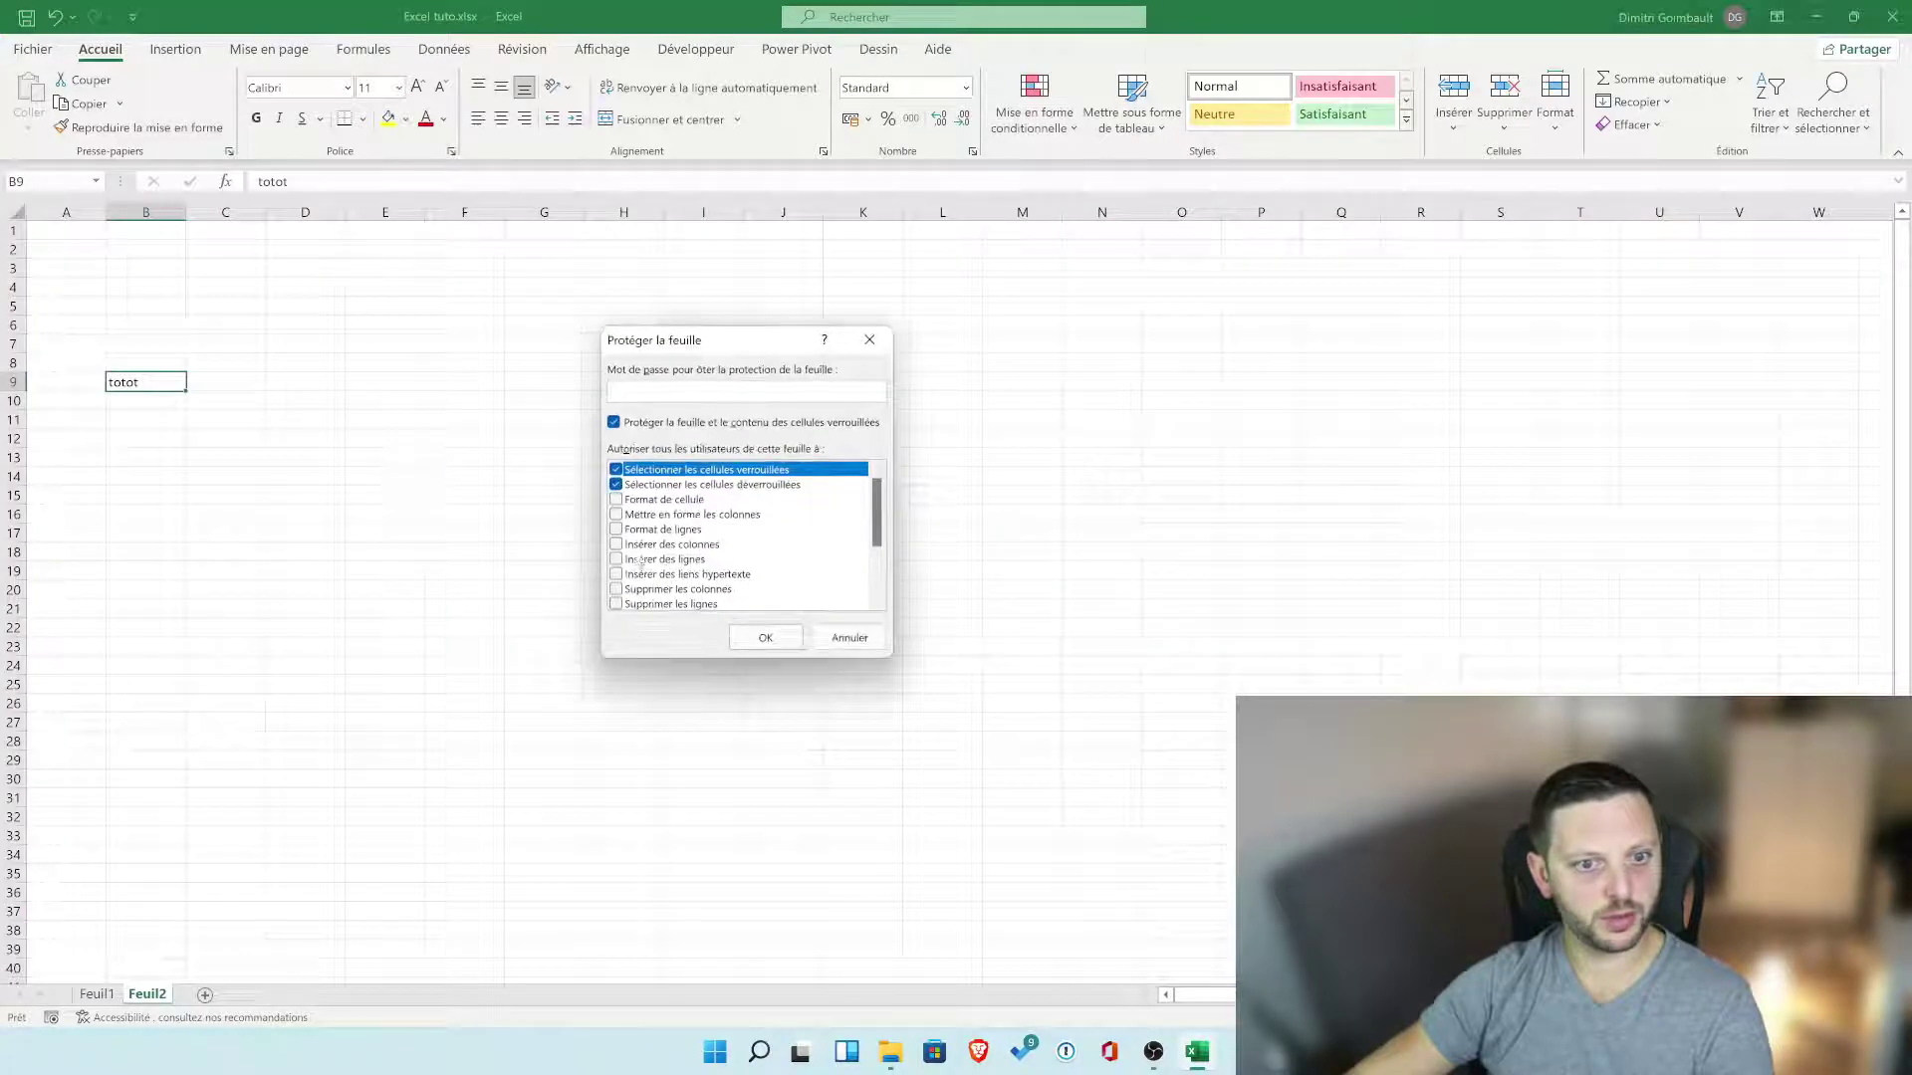
{"action": "left_click", "coordinate": [782, 642]}
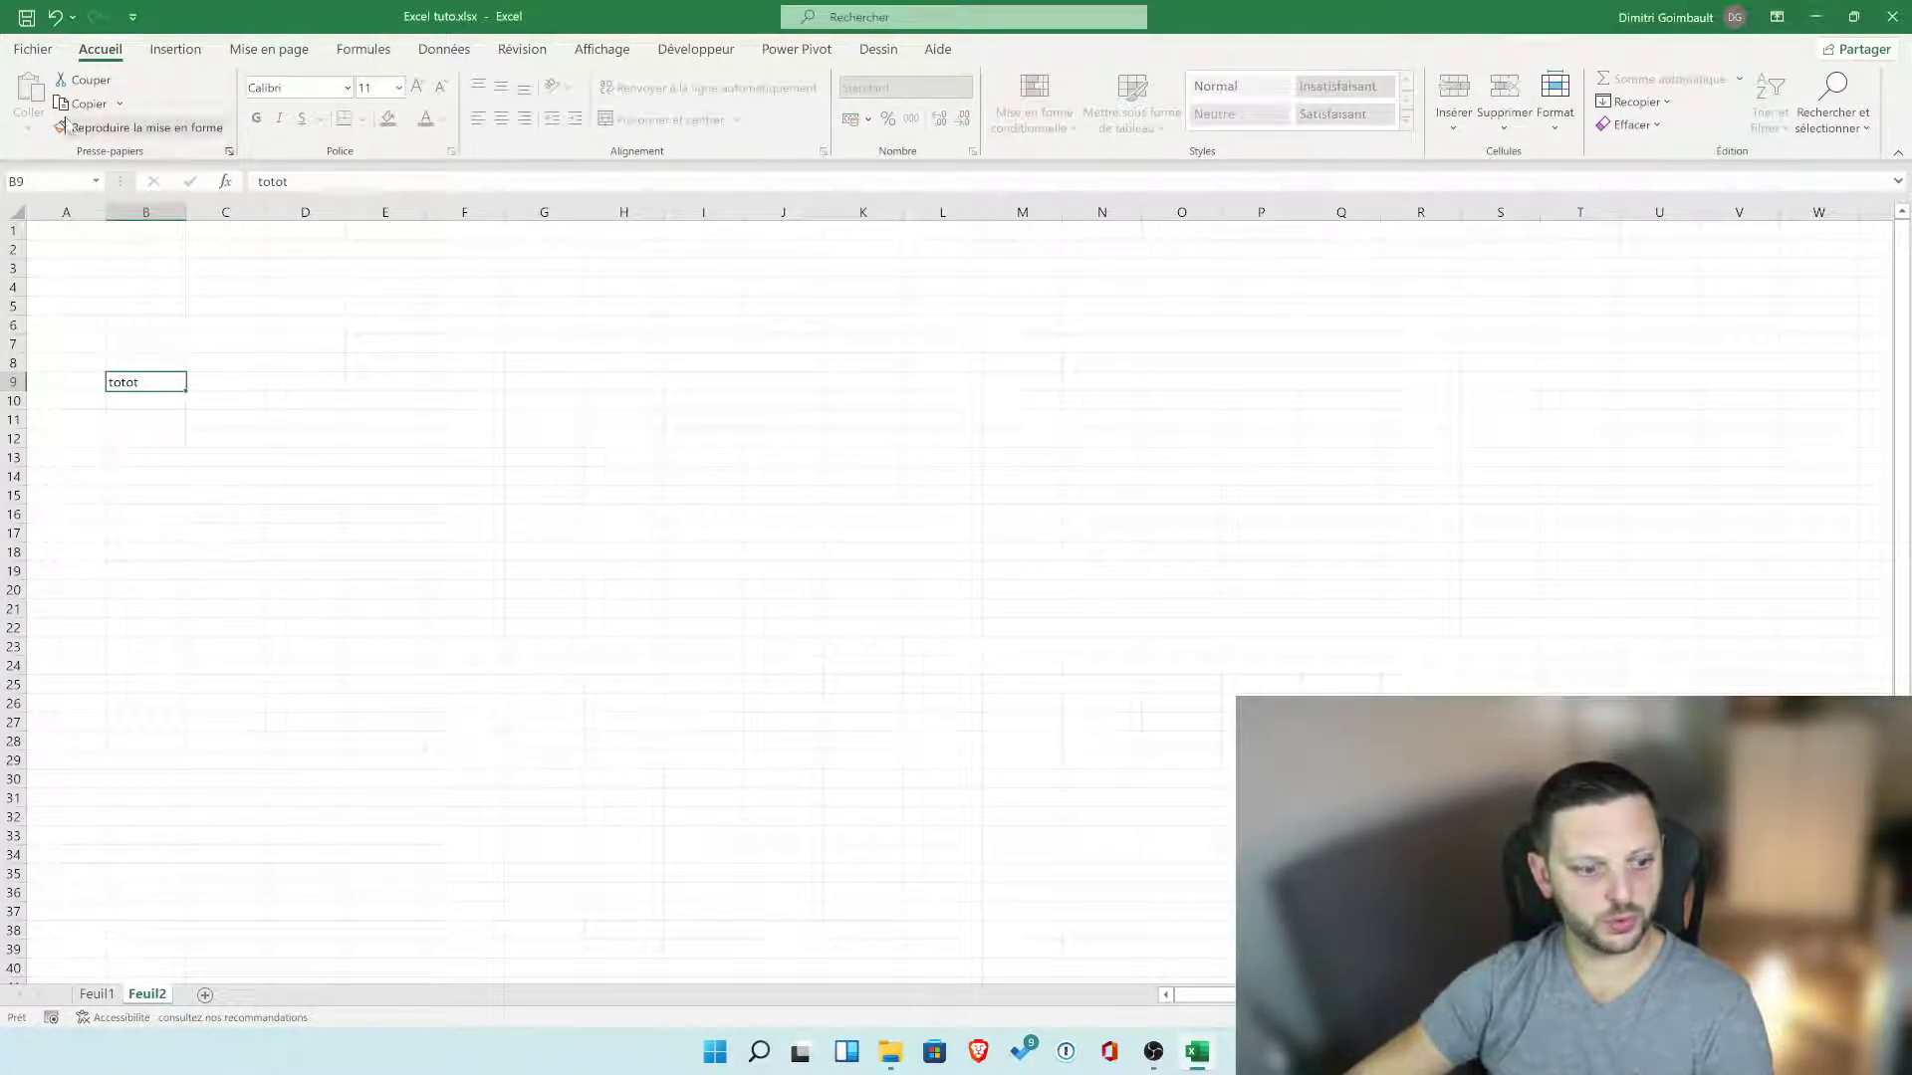
Step: Verify both Feuil1 and Feuil2 are listed as protected and Feuil2 refuses edits
{"action": "left_click", "coordinate": [38, 49]}
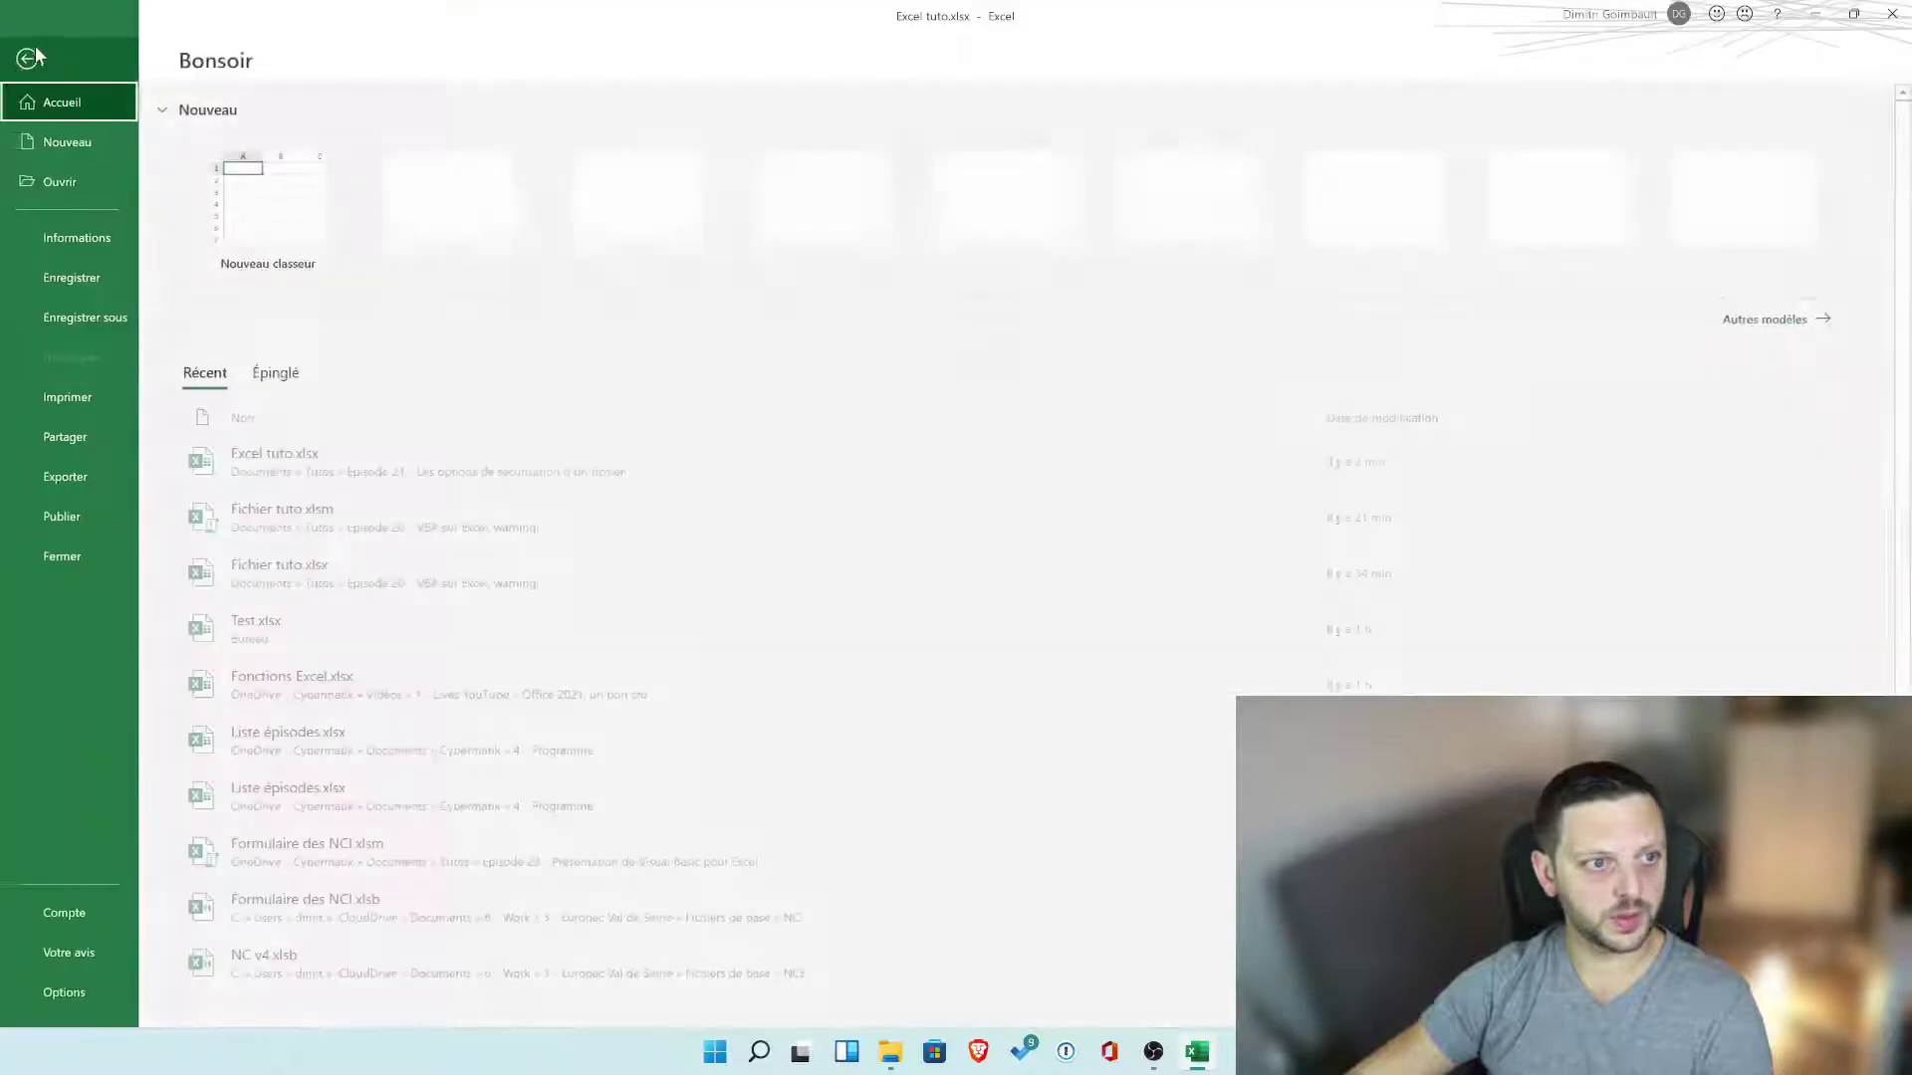
{"action": "left_click", "coordinate": [110, 243]}
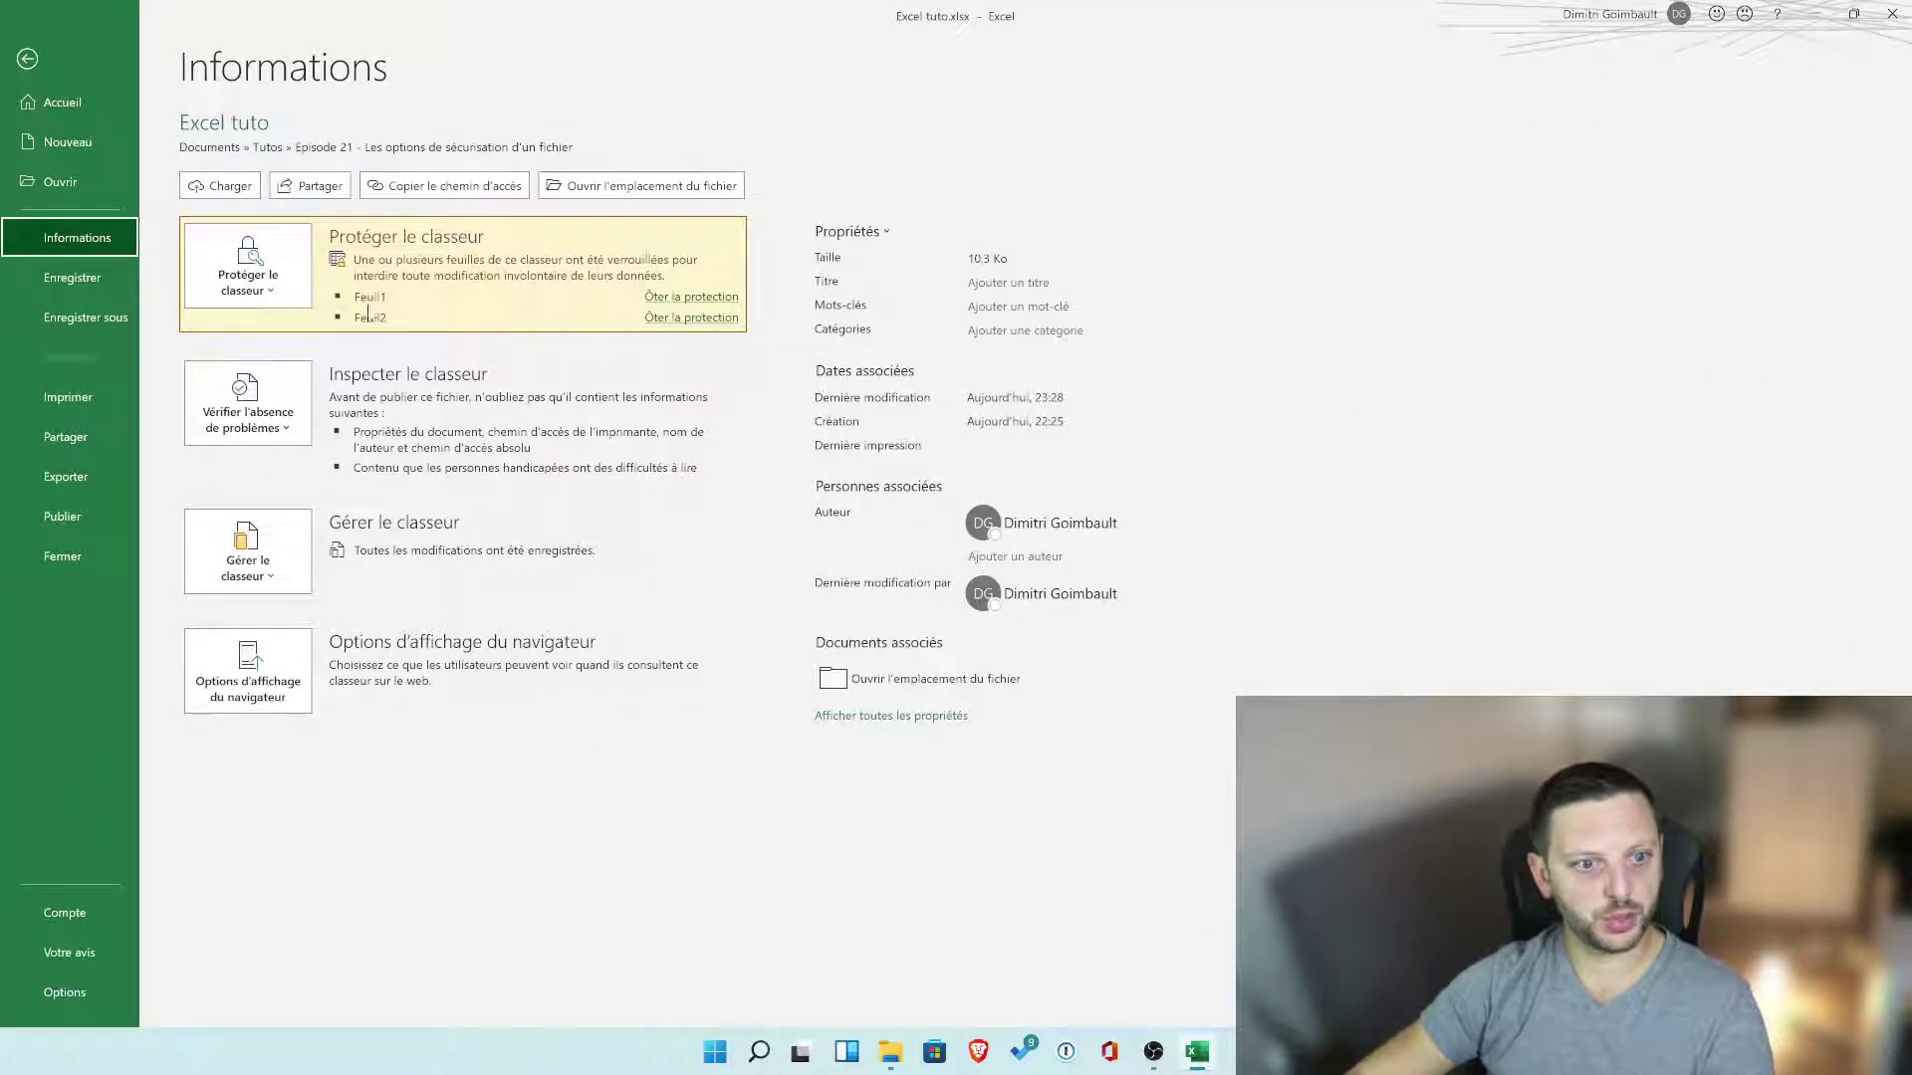
{"action": "left_click", "coordinate": [27, 59]}
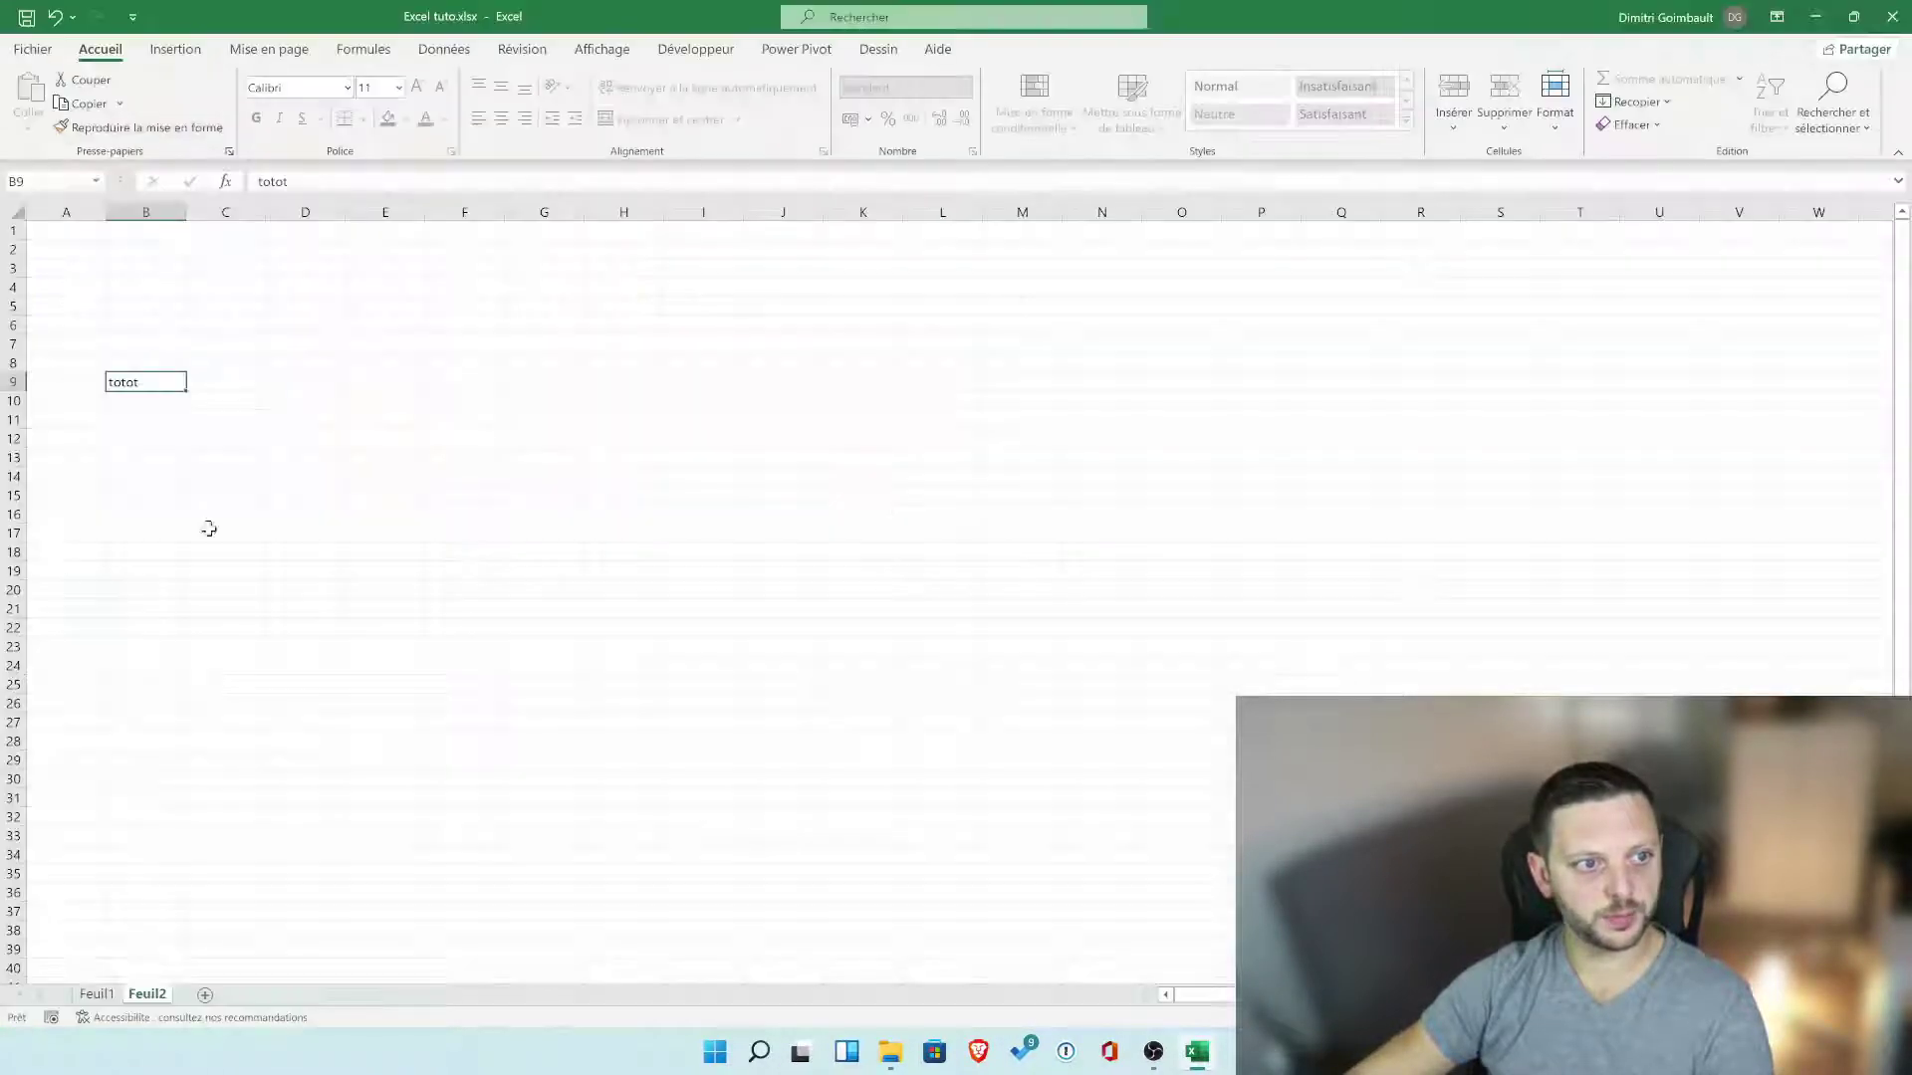
{"action": "left_click", "coordinate": [97, 994]}
{"action": "left_click", "coordinate": [145, 994]}
{"action": "double_click", "coordinate": [109, 995]}
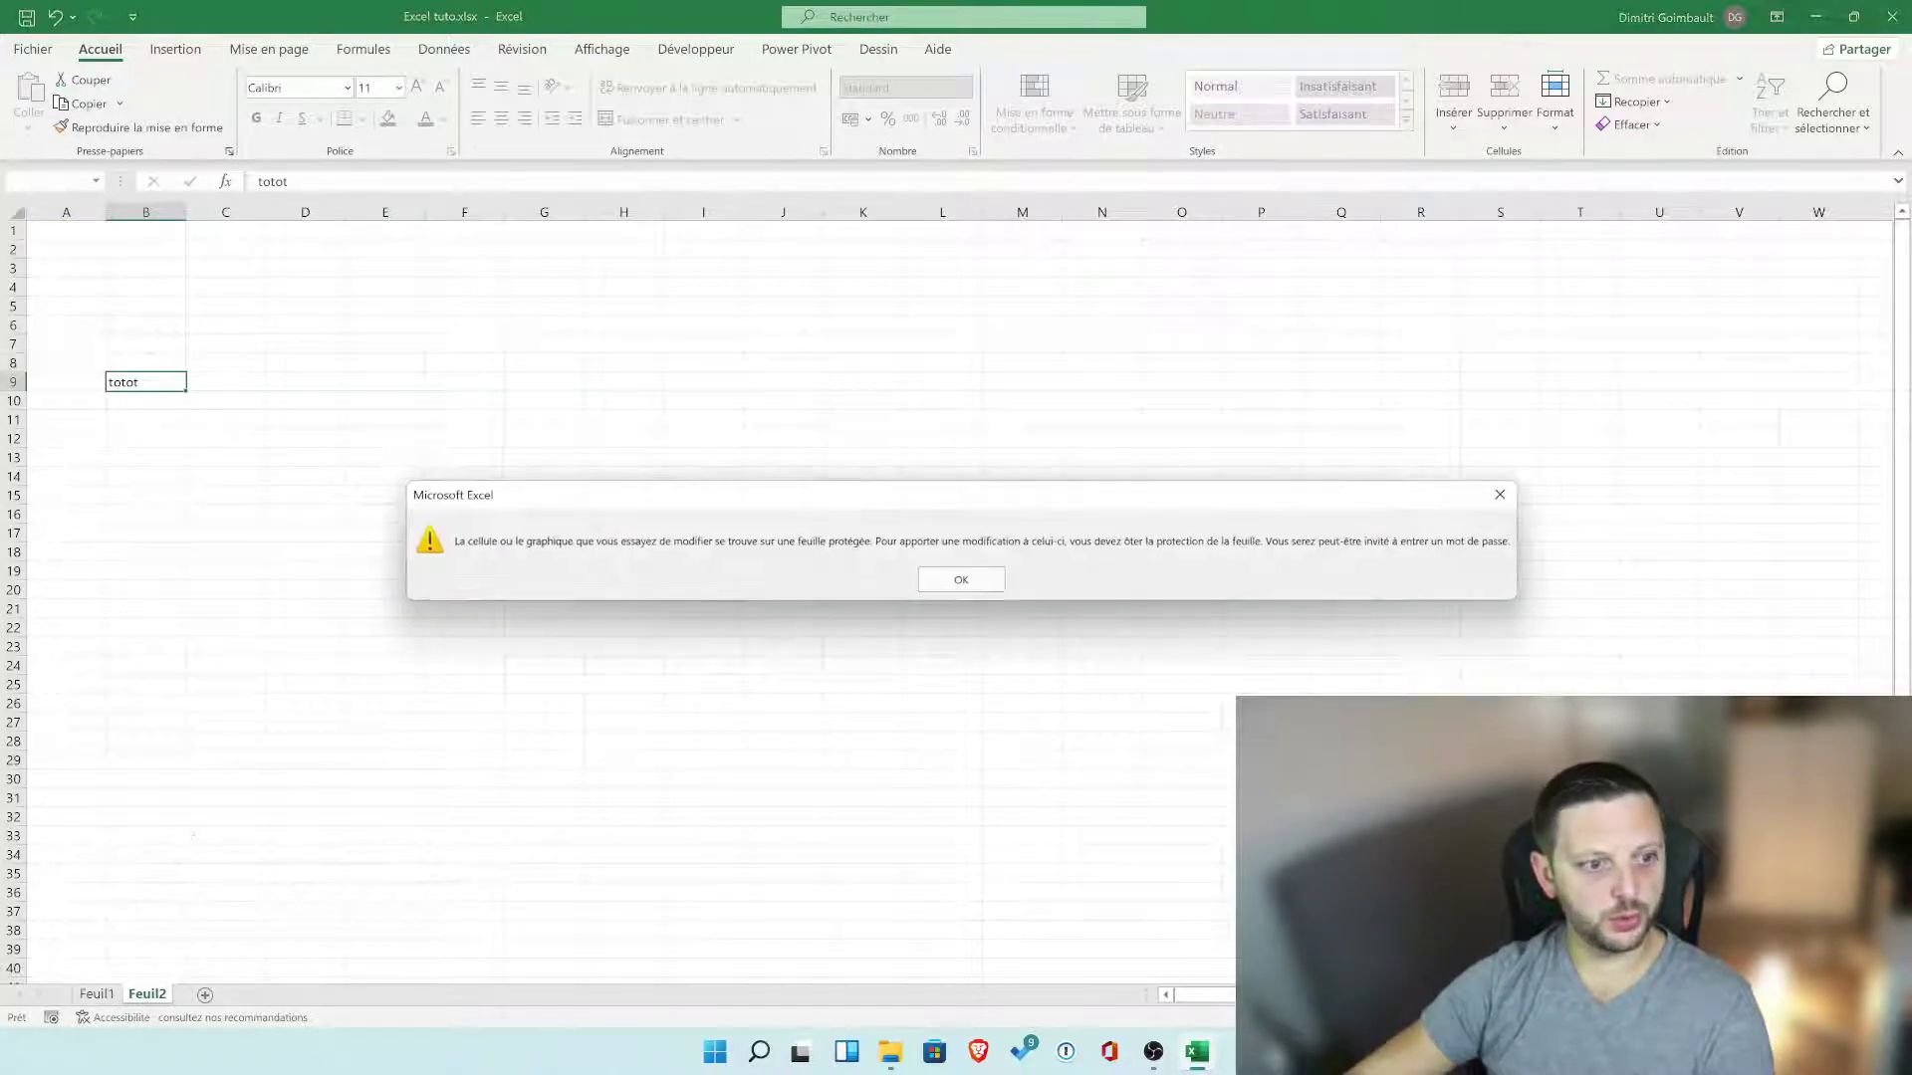
{"action": "left_click", "coordinate": [974, 580]}
Step: Remove the protection from Feuil1 and Feuil2 via Ôter la protection
{"action": "left_click", "coordinate": [42, 58]}
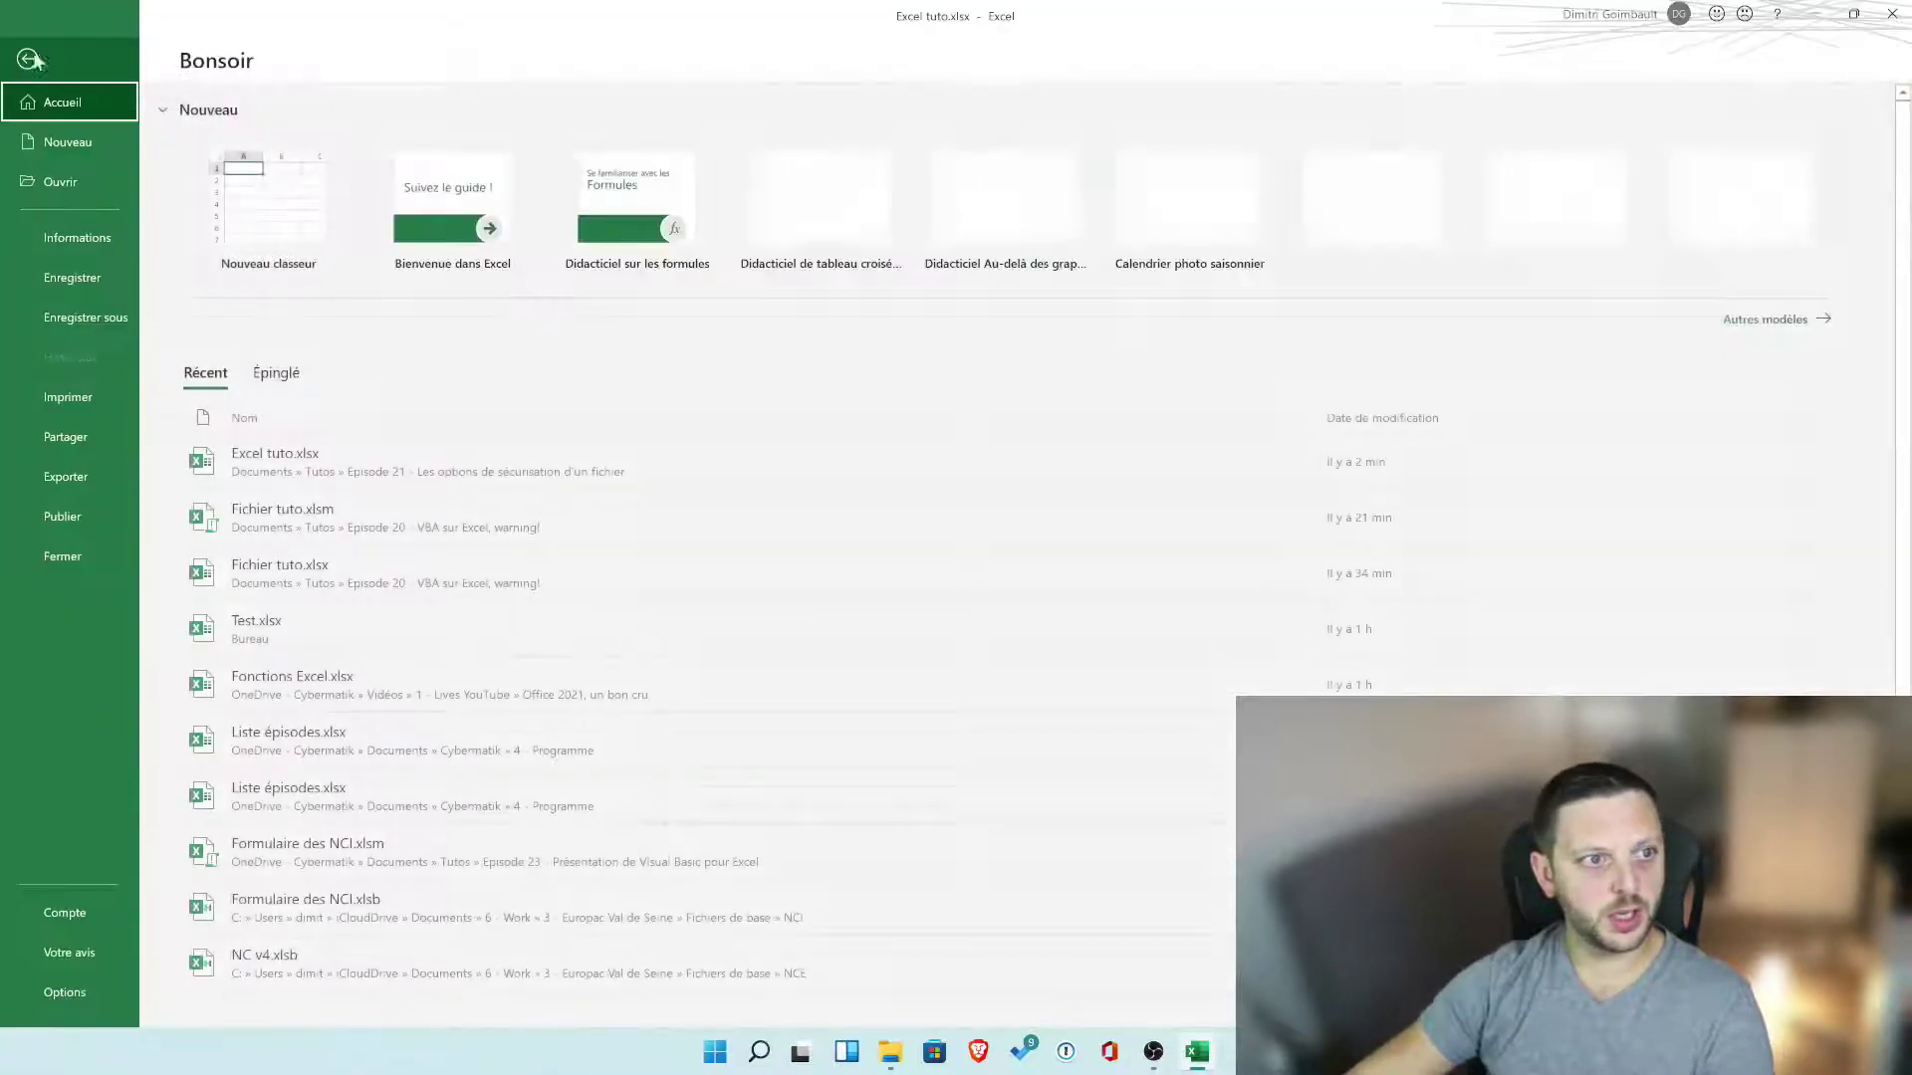
{"action": "left_click", "coordinate": [77, 239]}
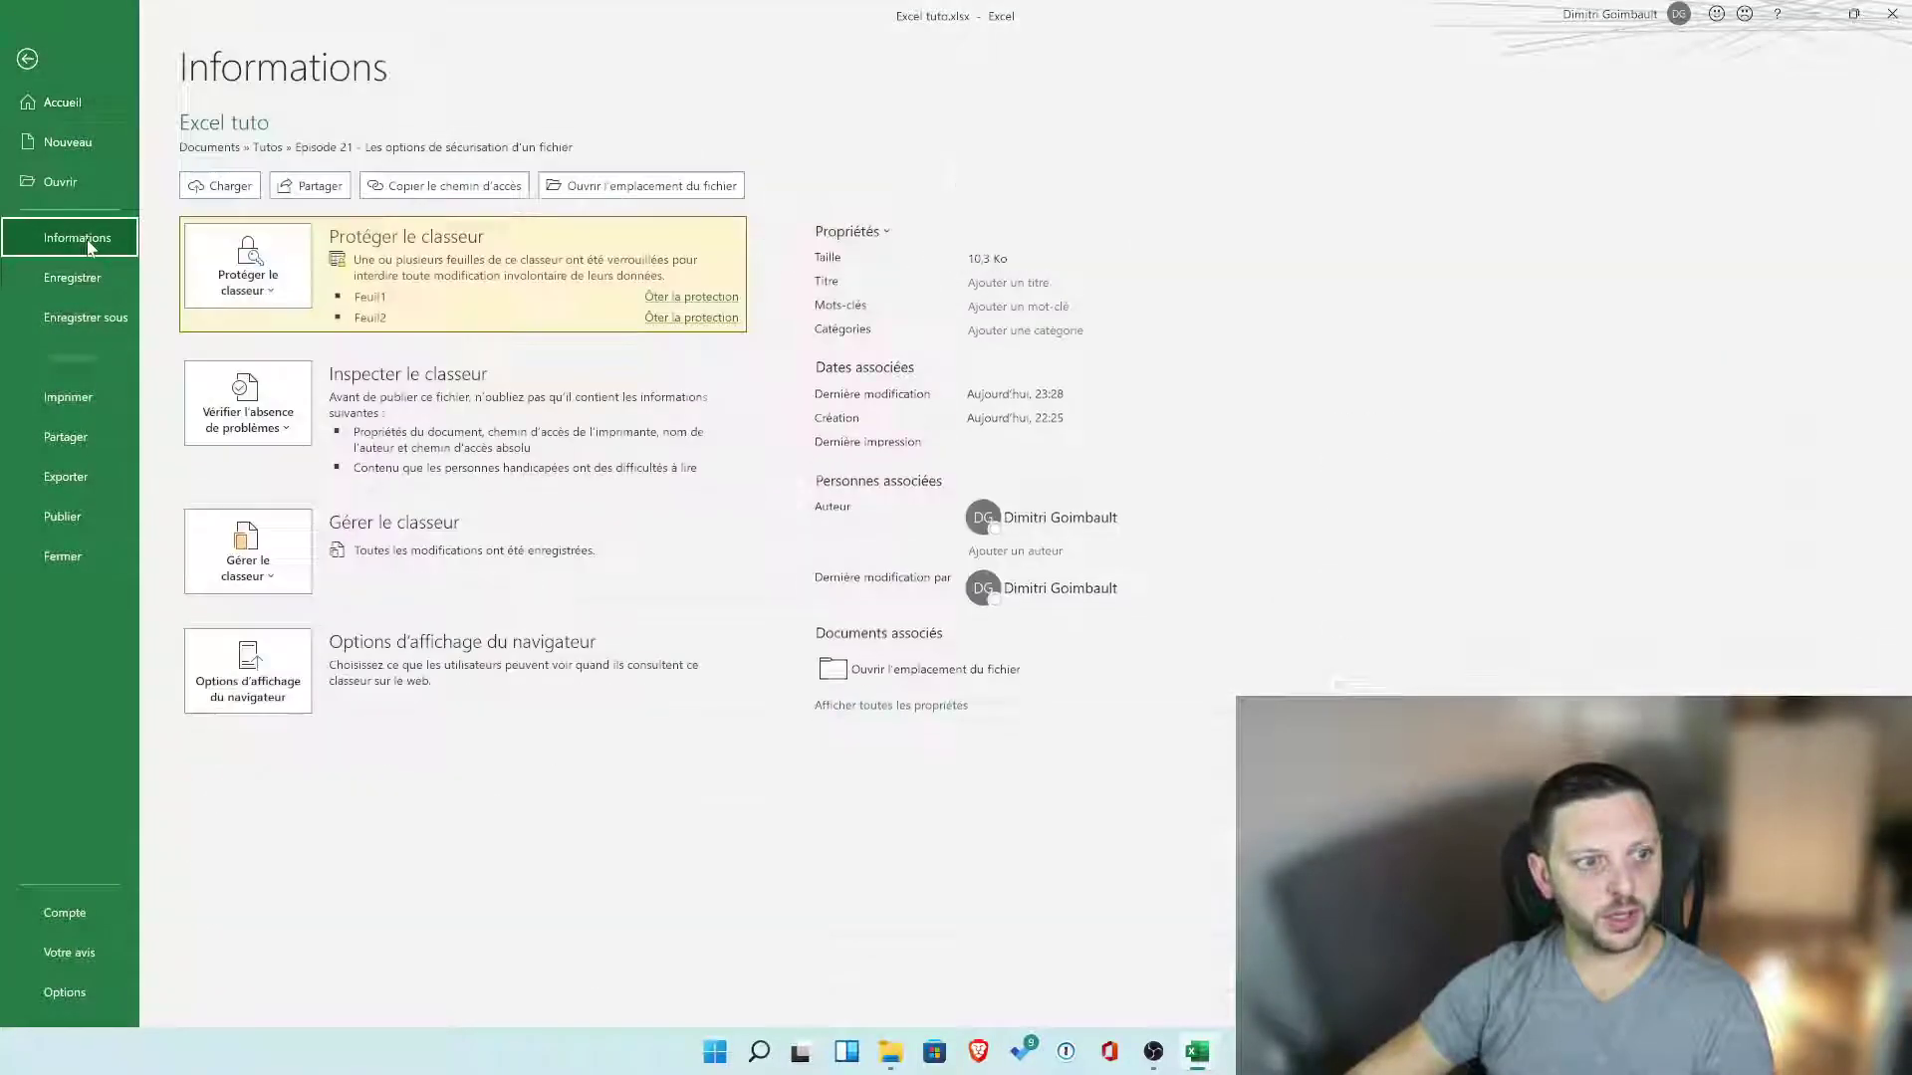
{"action": "left_click", "coordinate": [681, 298]}
{"action": "left_click", "coordinate": [687, 299]}
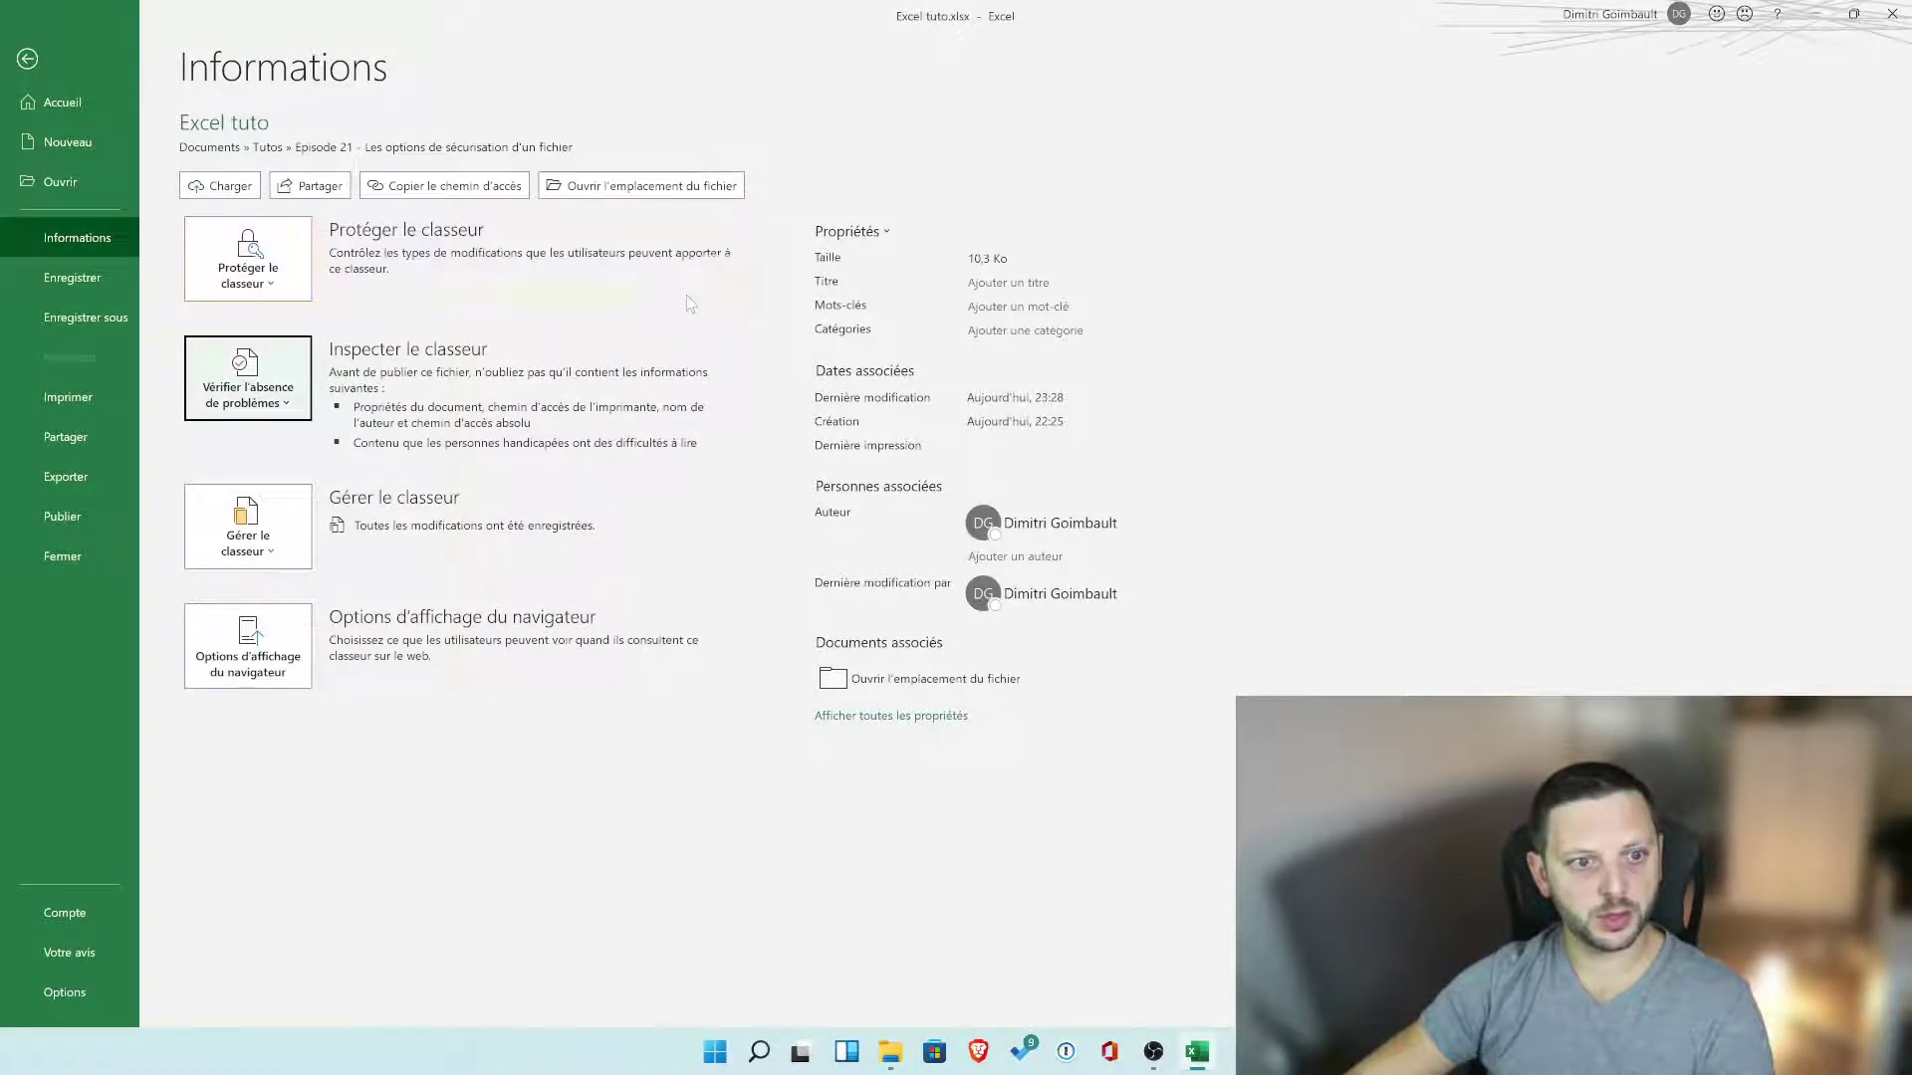
{"action": "left_click", "coordinate": [27, 58]}
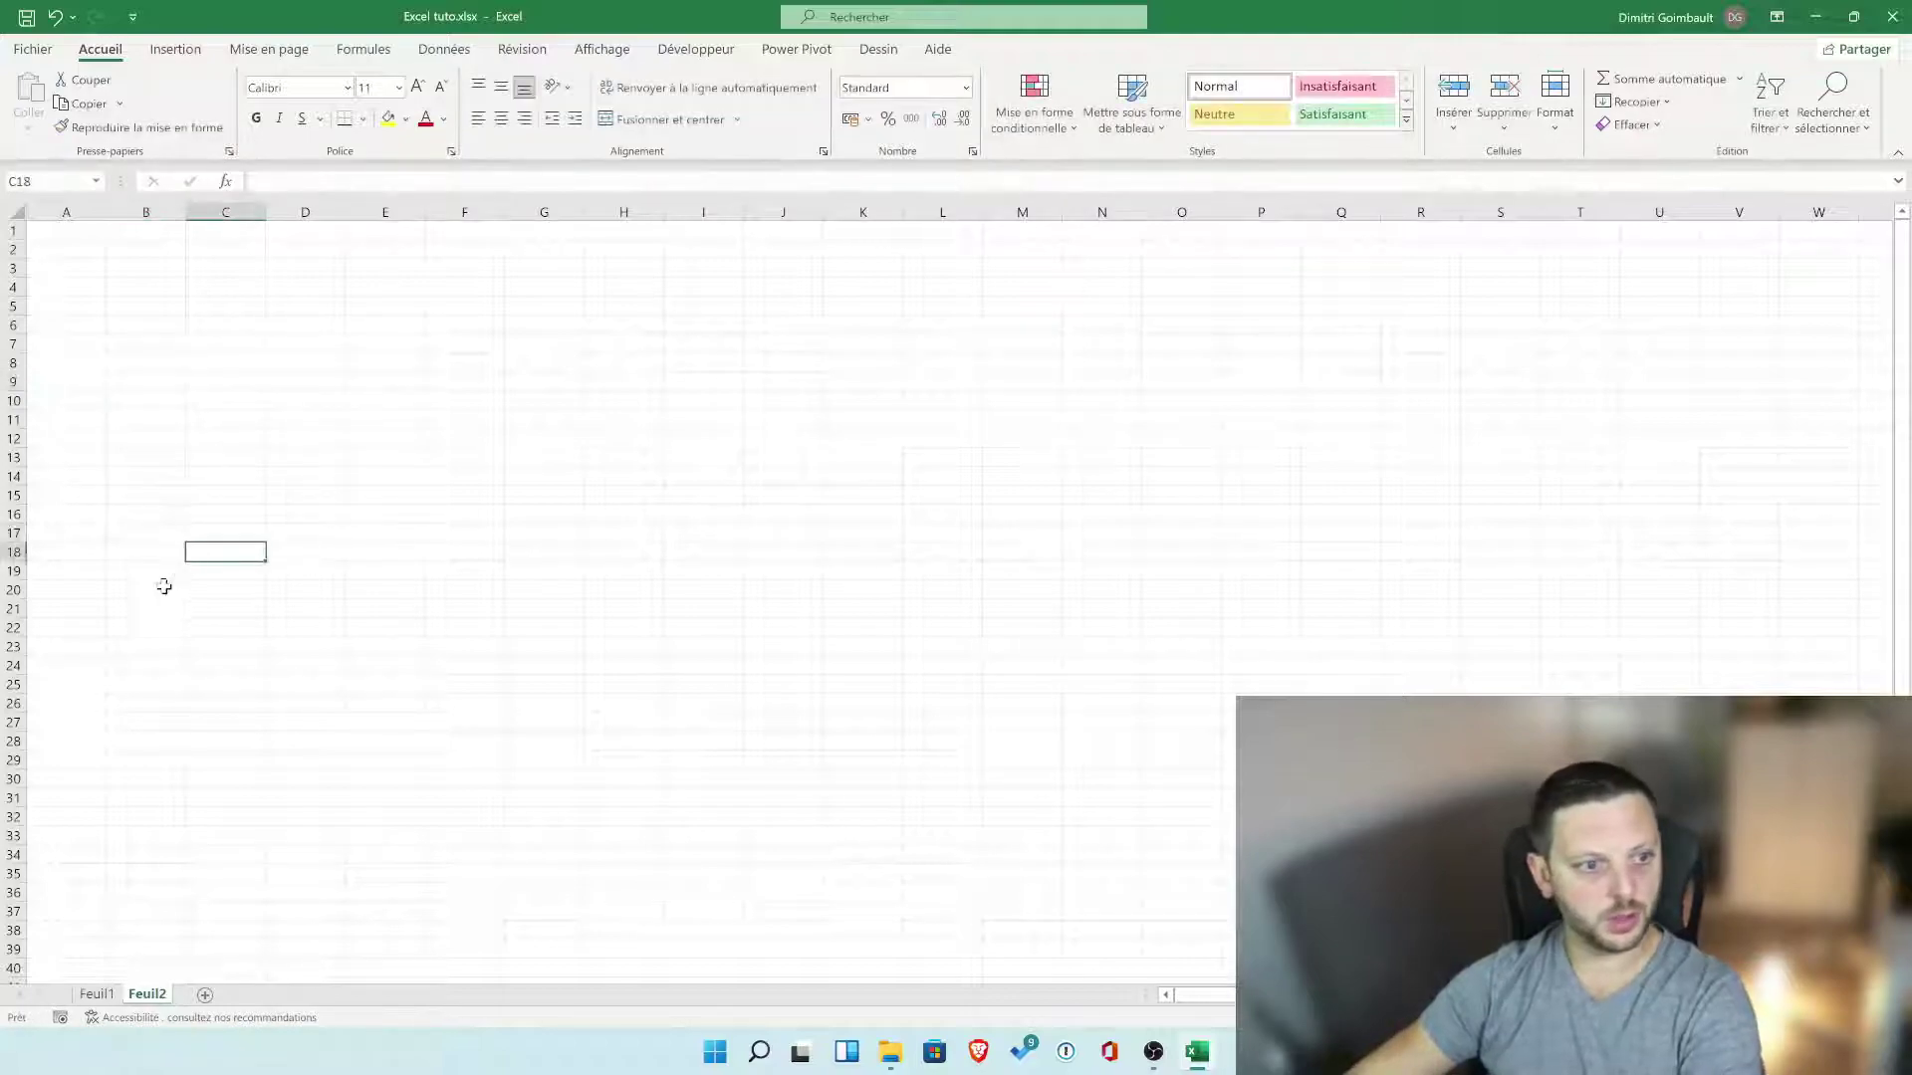
Step: On Feuil1, delete the contents of A1:G22 to clear Toto and Tot
{"action": "left_click", "coordinate": [166, 559]}
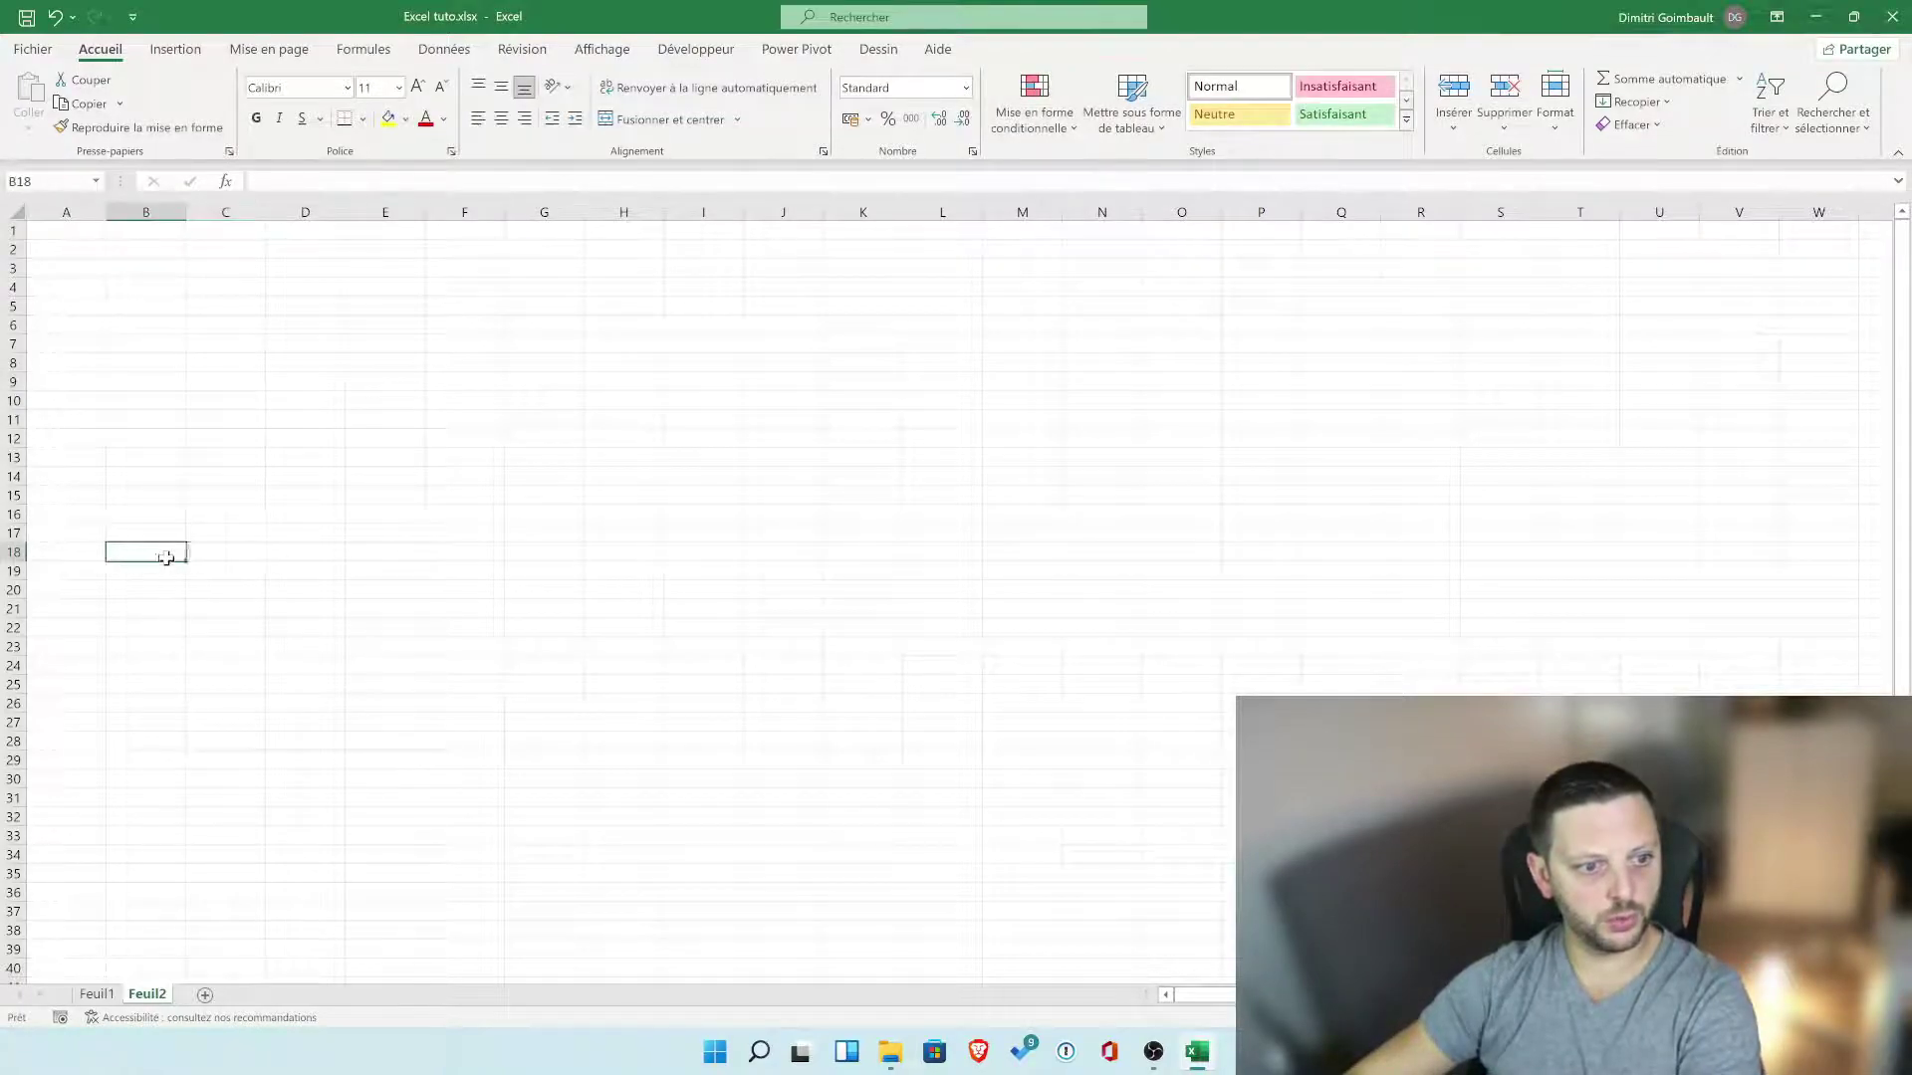
{"action": "left_click", "coordinate": [97, 993]}
{"action": "left_click_drag", "start_coordinate": [544, 627], "coordinate": [117, 276]}
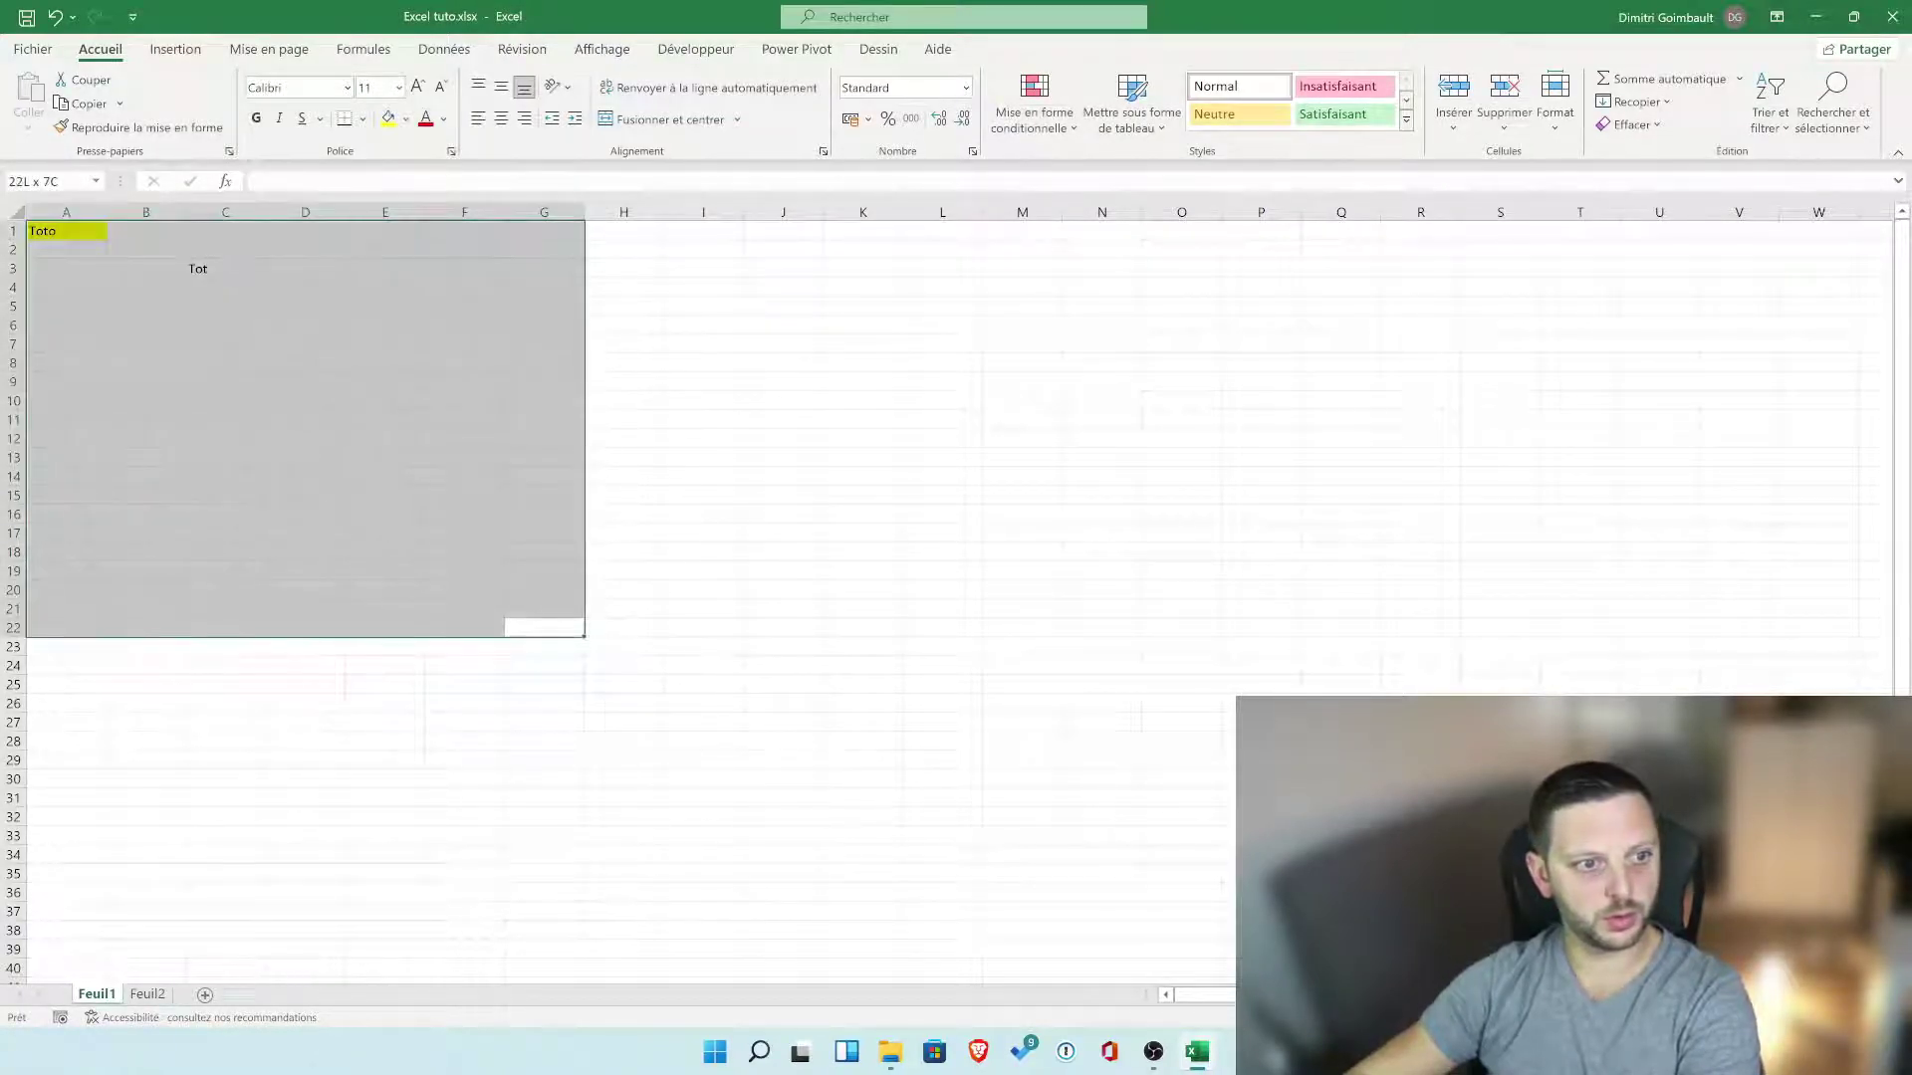
{"action": "key", "text": "Delete"}
{"action": "left_click", "coordinate": [319, 438]}
{"action": "left_click", "coordinate": [620, 439]}
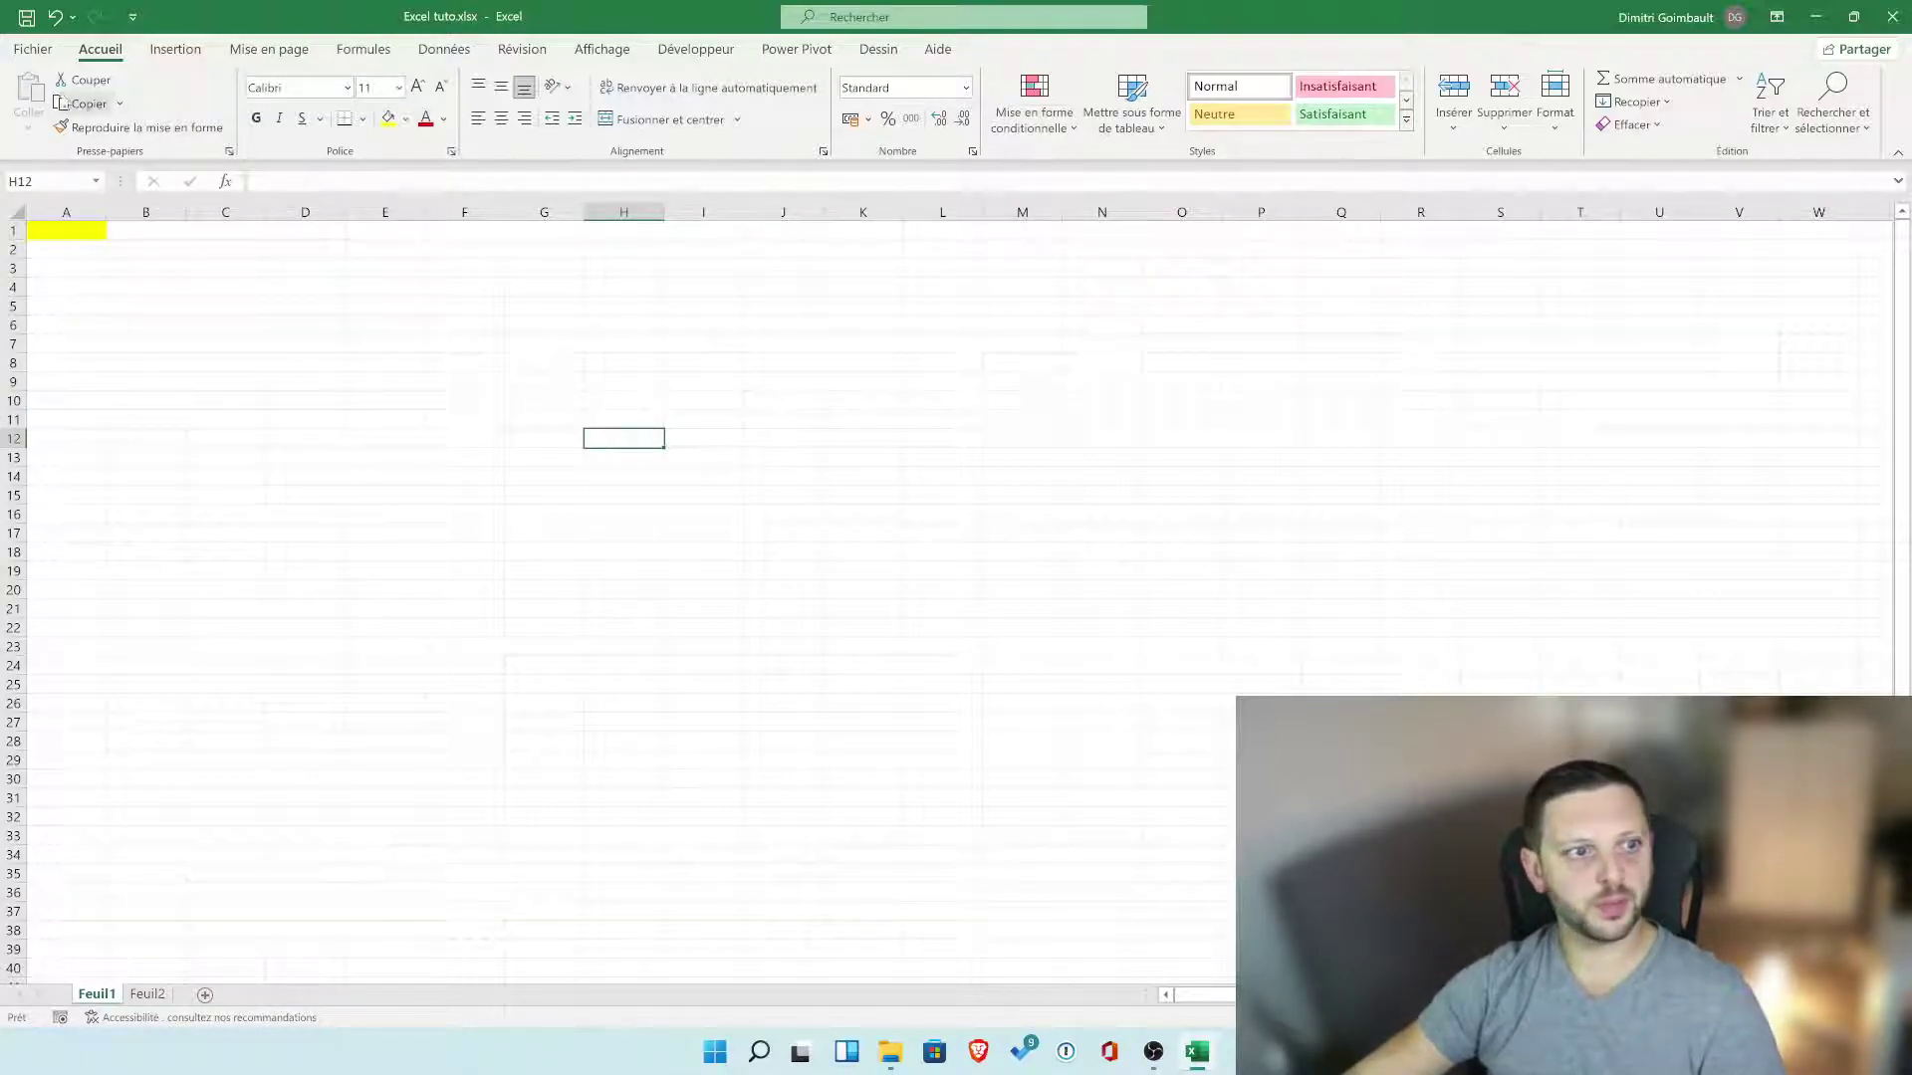
{"action": "left_click", "coordinate": [30, 50]}
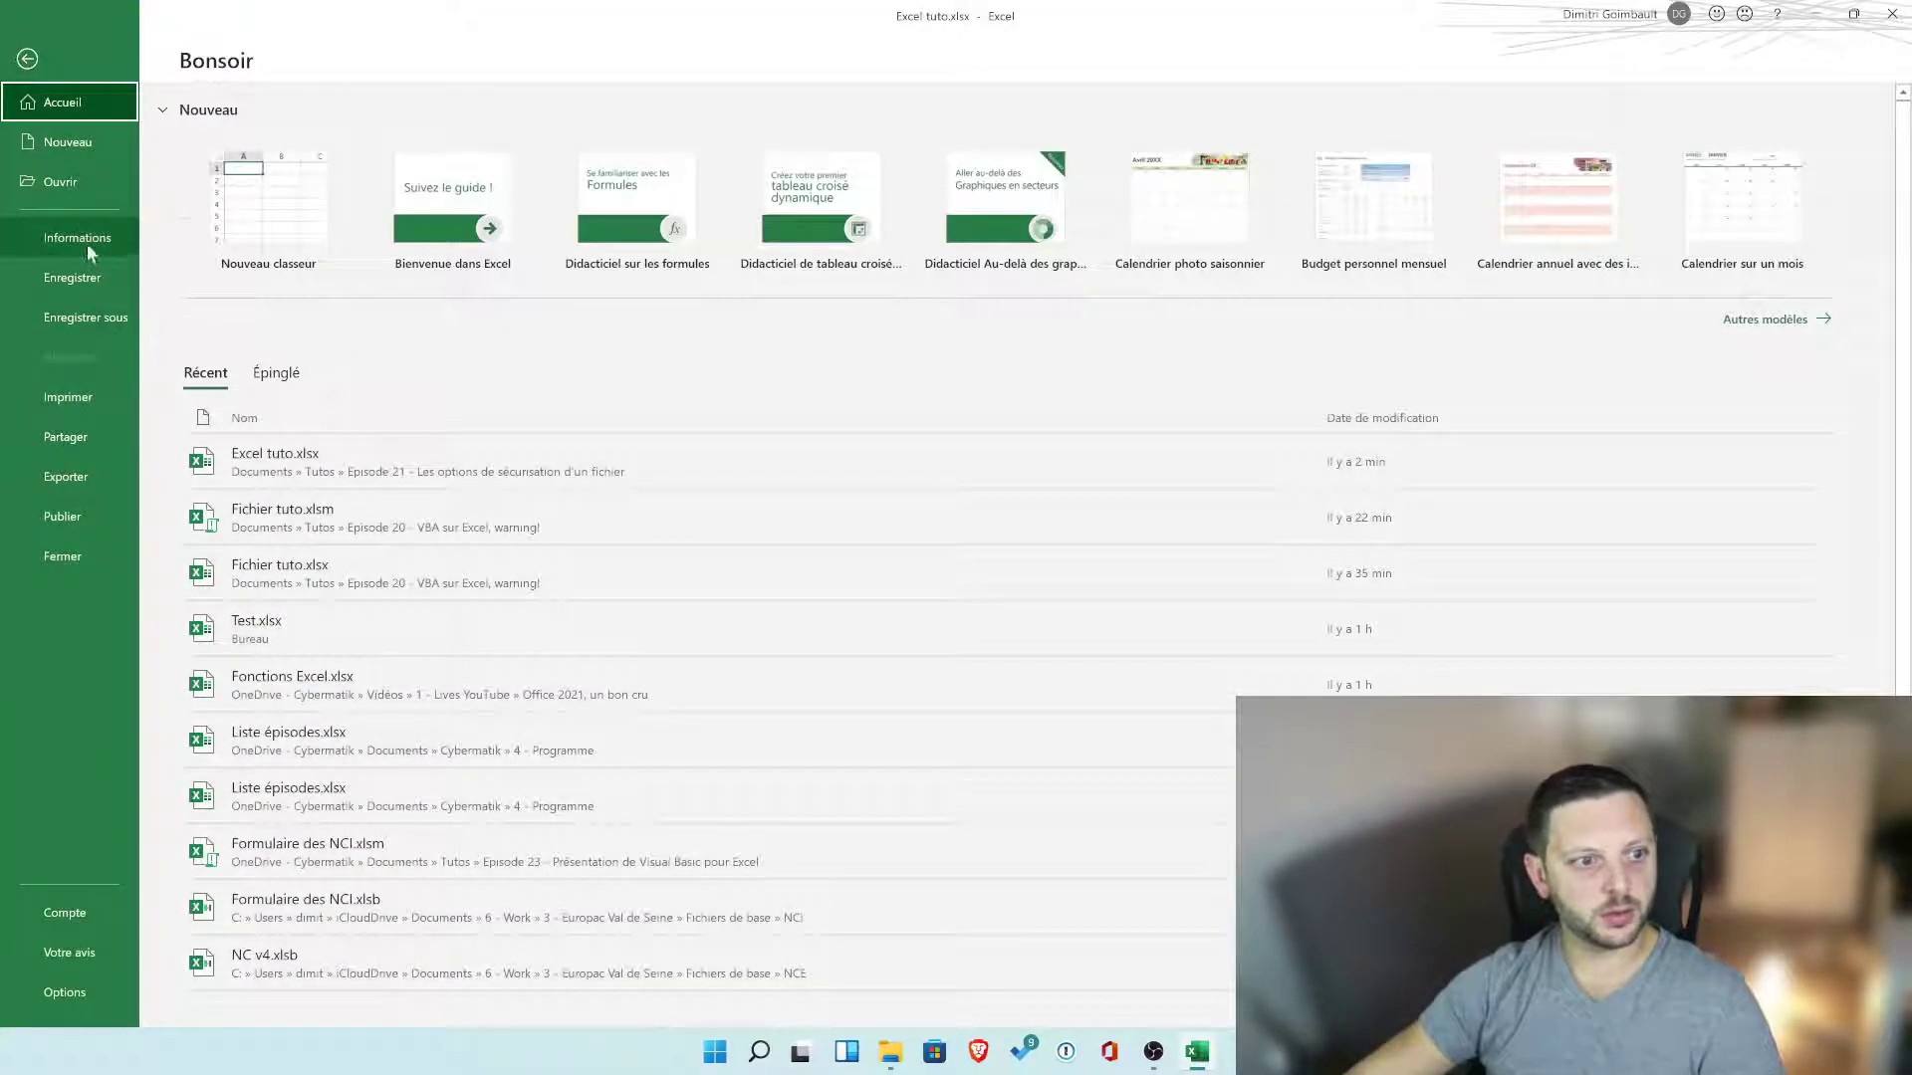
Step: Check the Protéger le classeur choices on the Info page, confirming no protected sheets remain
{"action": "left_click", "coordinate": [87, 243]}
{"action": "left_click", "coordinate": [273, 289]}
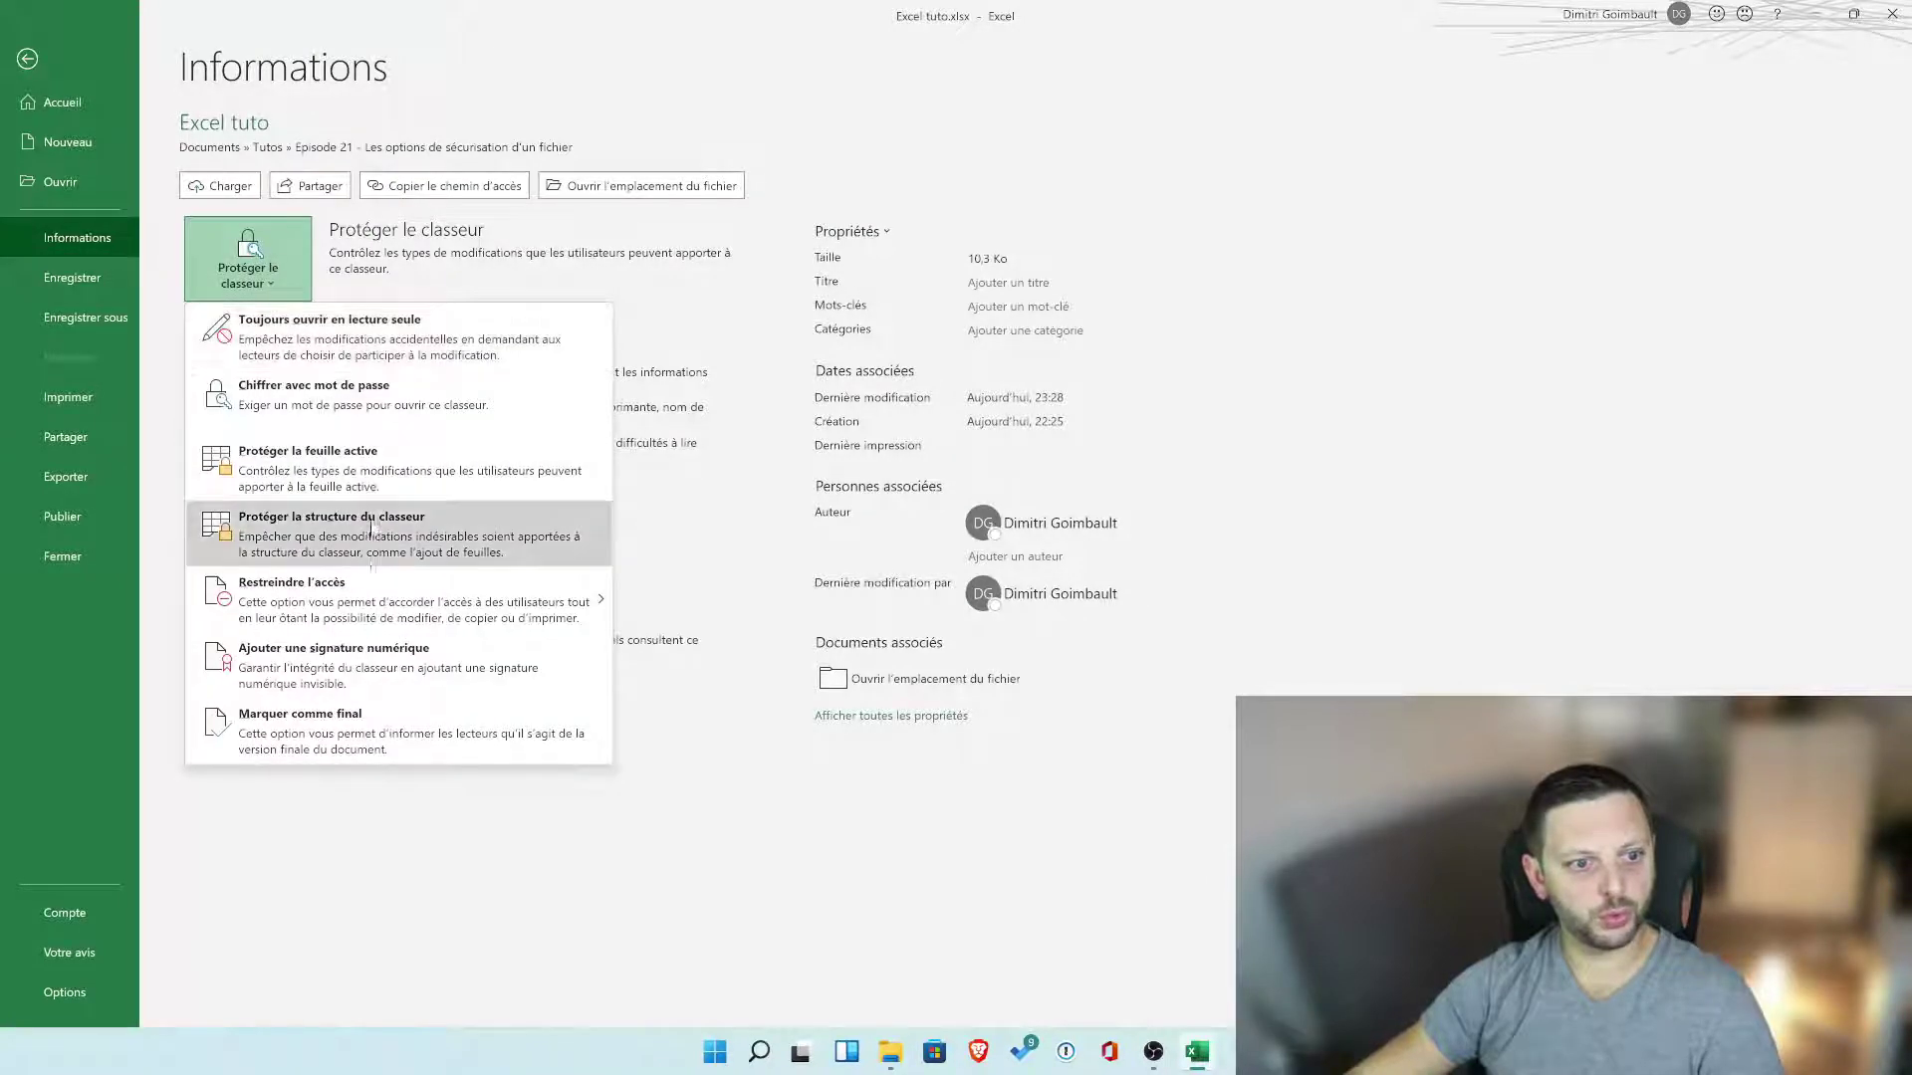
{"action": "key", "text": "Escape"}
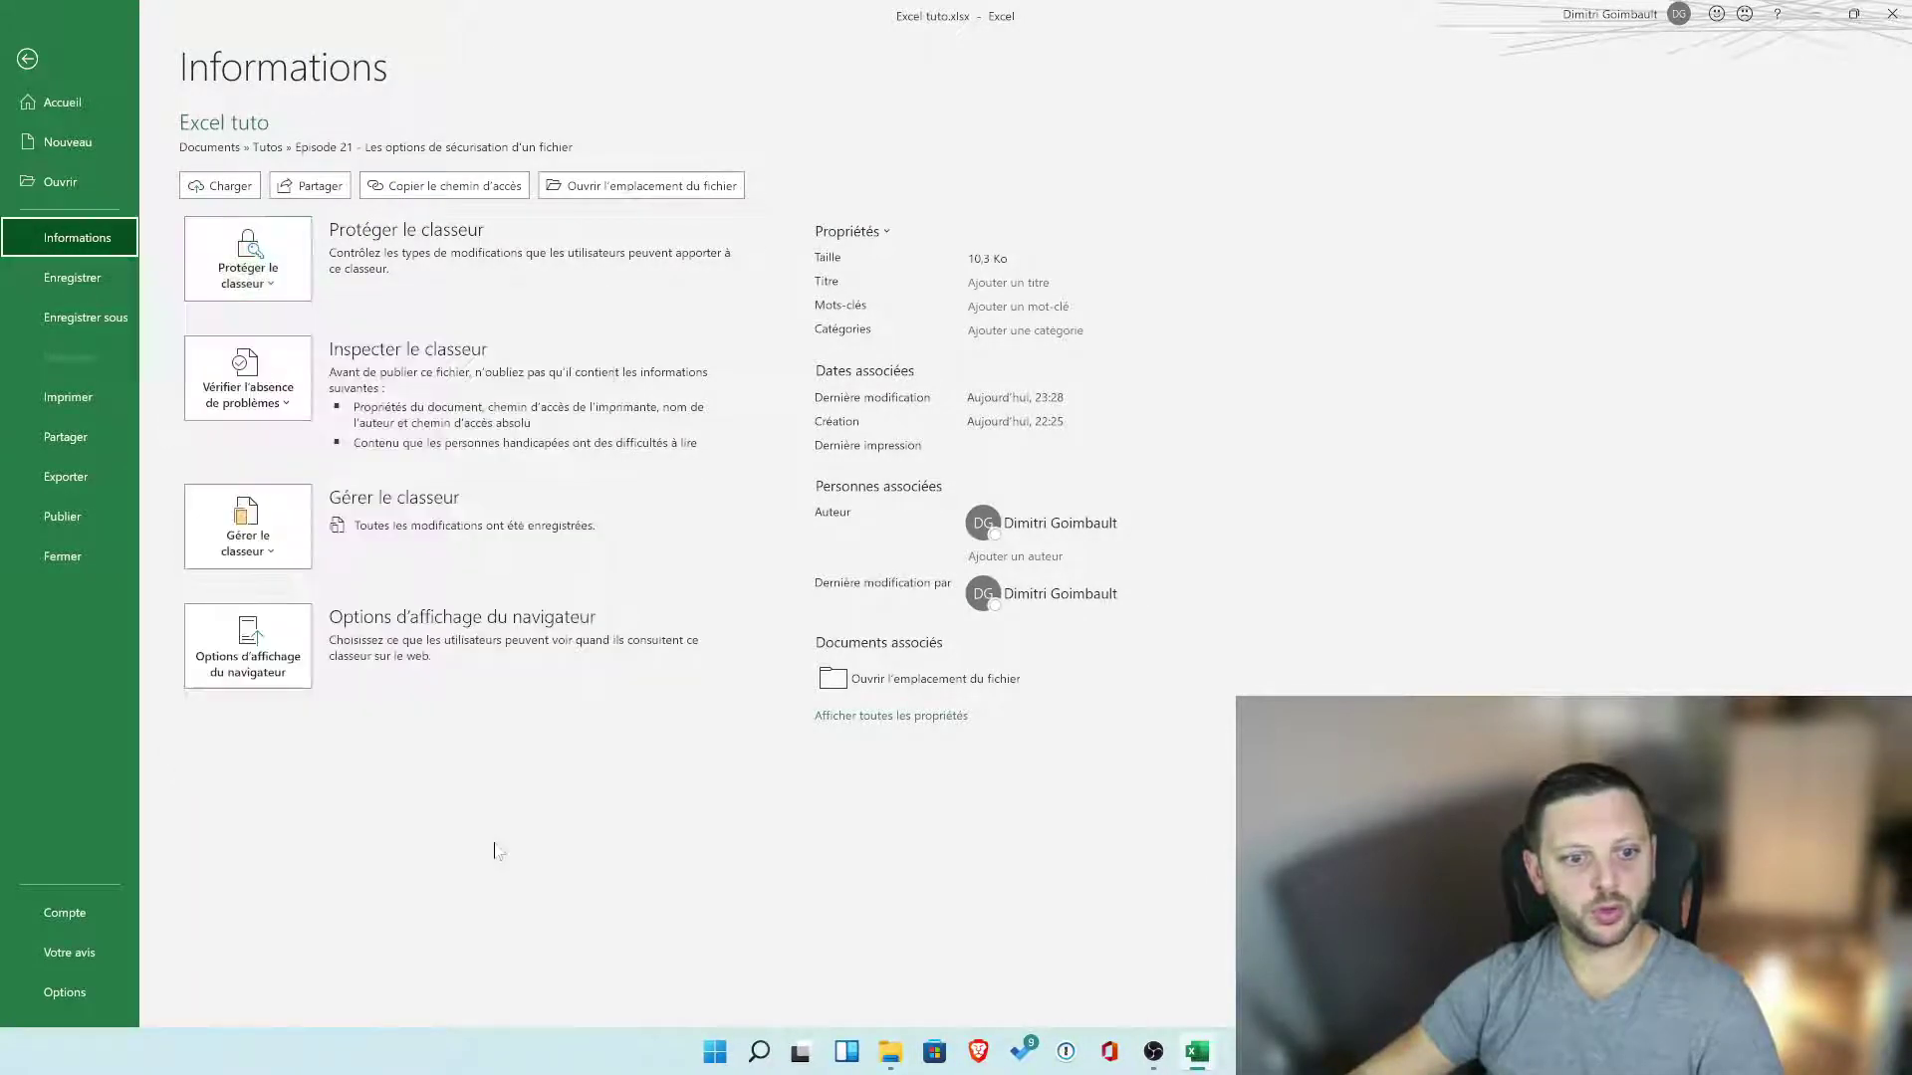